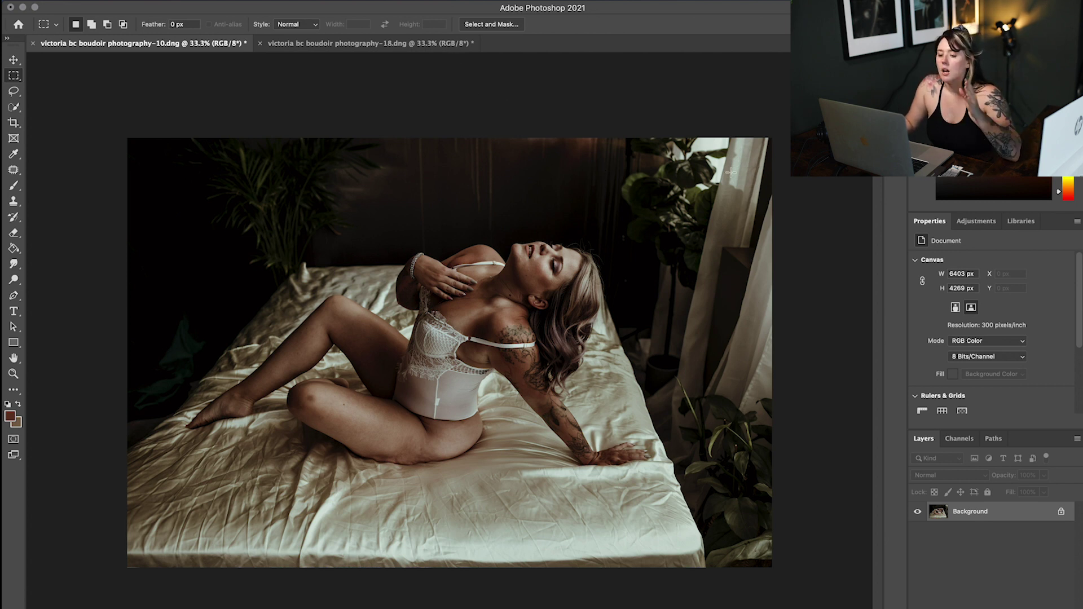
- Play the recorded frequency separation action on the open photo
click(895, 90)
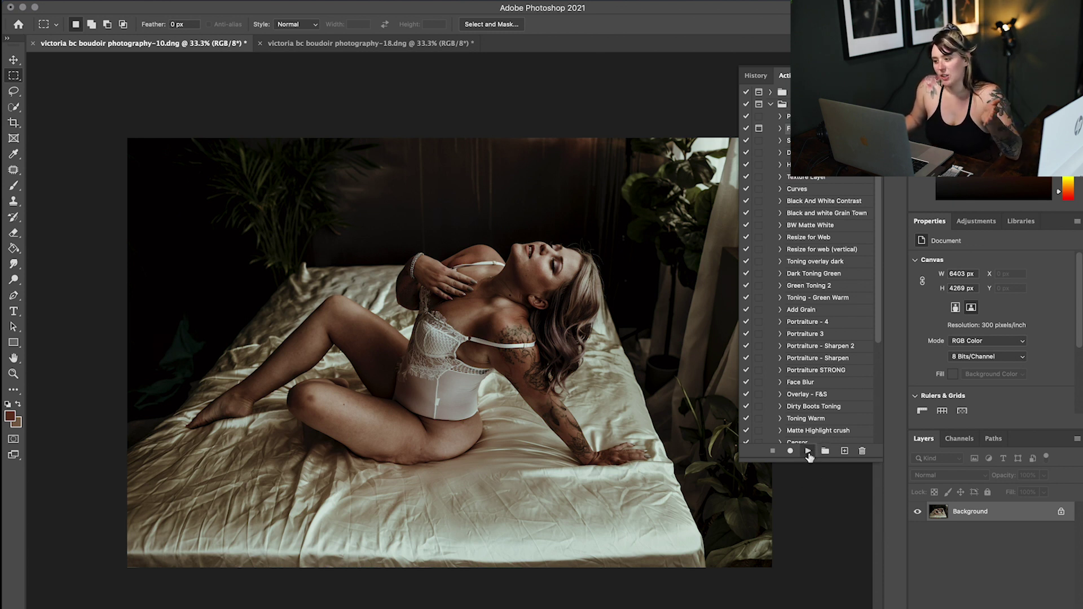
click(809, 452)
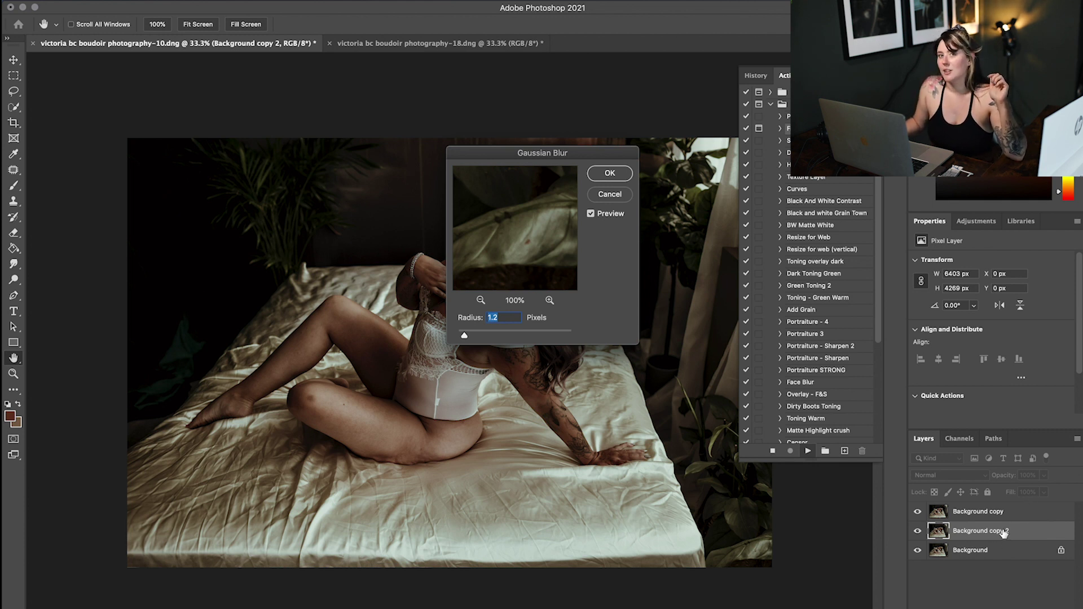
- Check the face in the Gaussian Blur preview at 100% and apply a 1.2-pixel radius to Background copy 2
drag(529, 219, 571, 307)
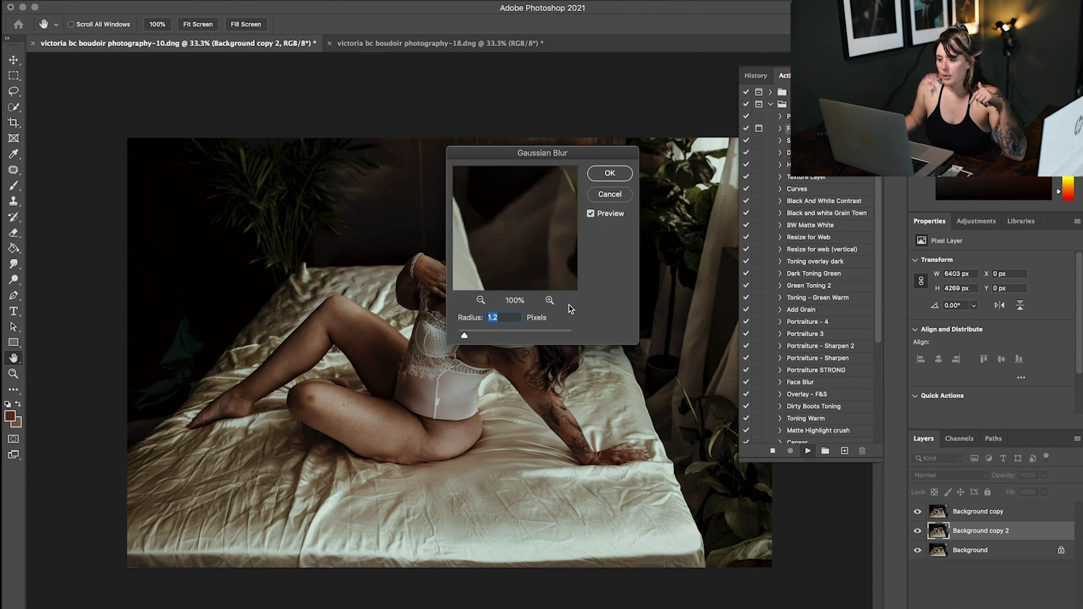
click(480, 301)
drag(528, 222, 544, 282)
click(549, 300)
drag(520, 246, 539, 273)
drag(543, 212, 592, 255)
drag(482, 196, 460, 212)
drag(544, 222, 511, 249)
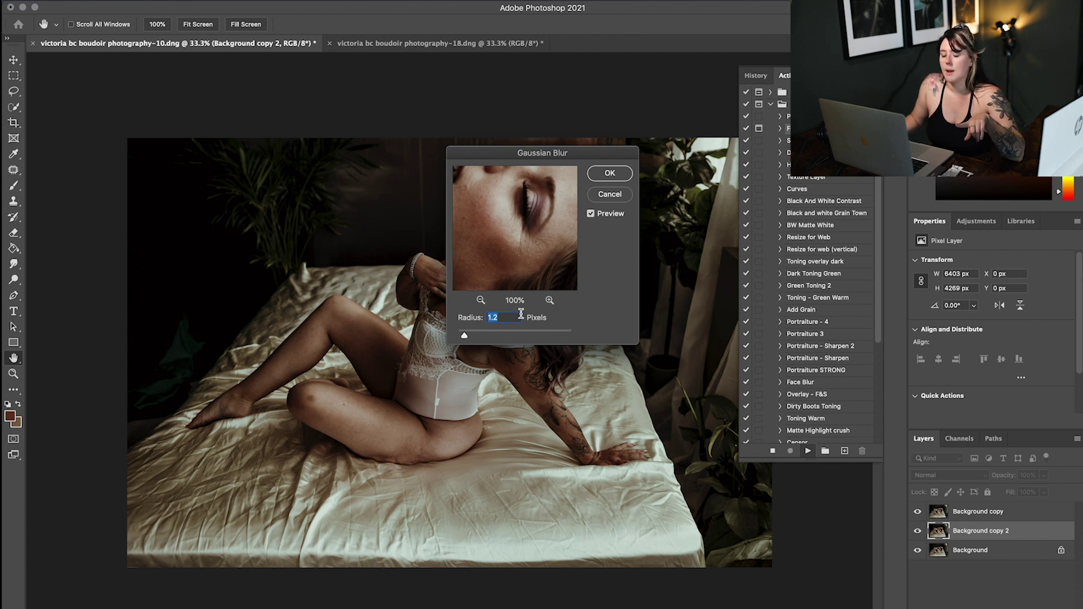
mouse_move(530, 236)
mouse_down()
mouse_move(514, 248)
mouse_move(552, 255)
mouse_move(527, 245)
mouse_up()
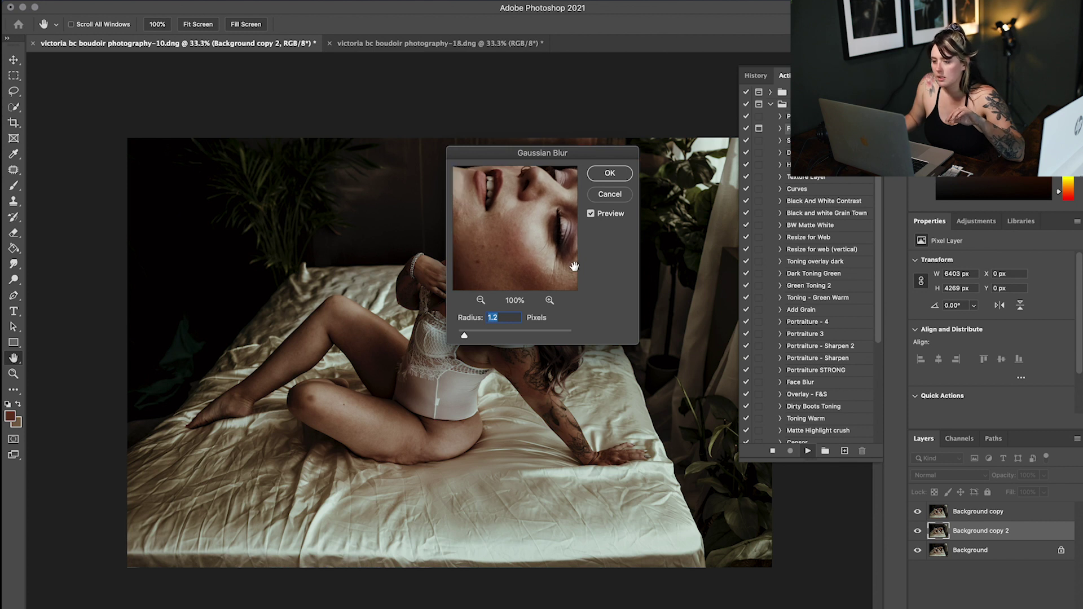
click(616, 179)
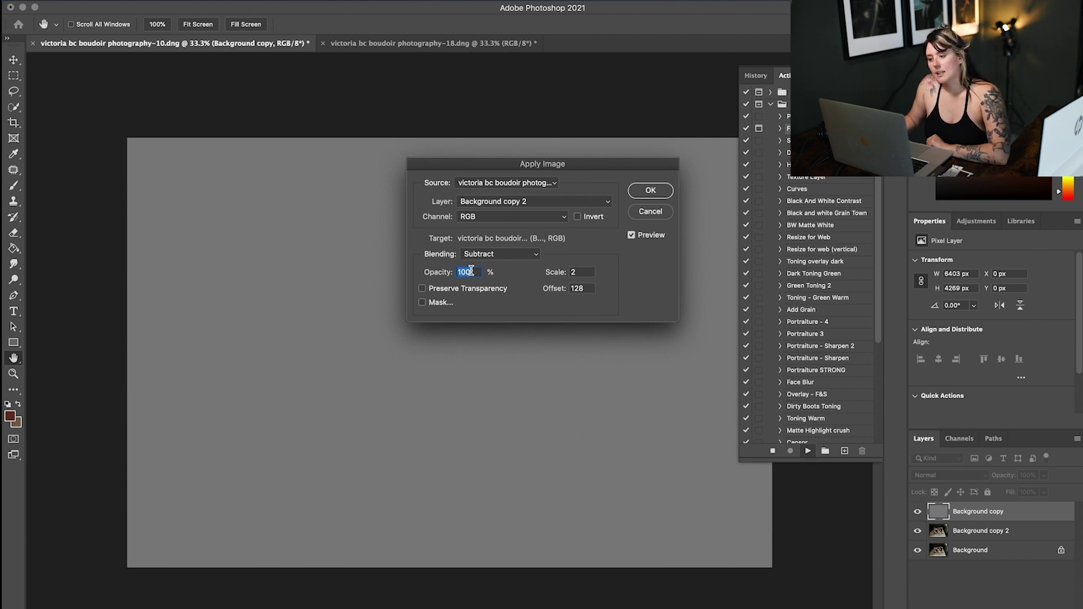
- Apply the image from Background copy 2 with Subtract, scale 2 and offset 128, keeping Background copy on Linear Light
click(649, 190)
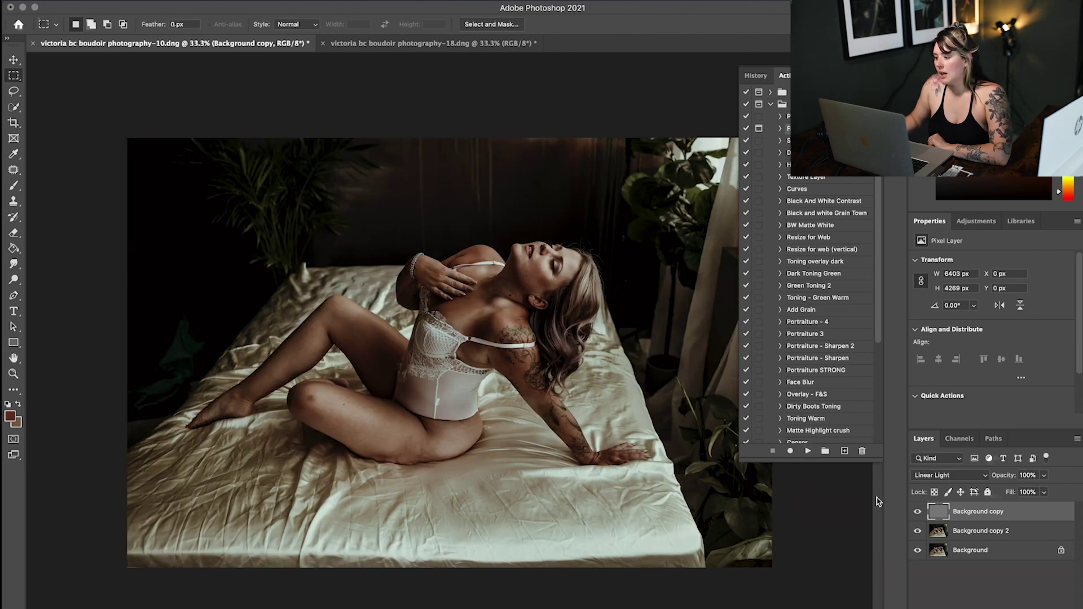
click(971, 477)
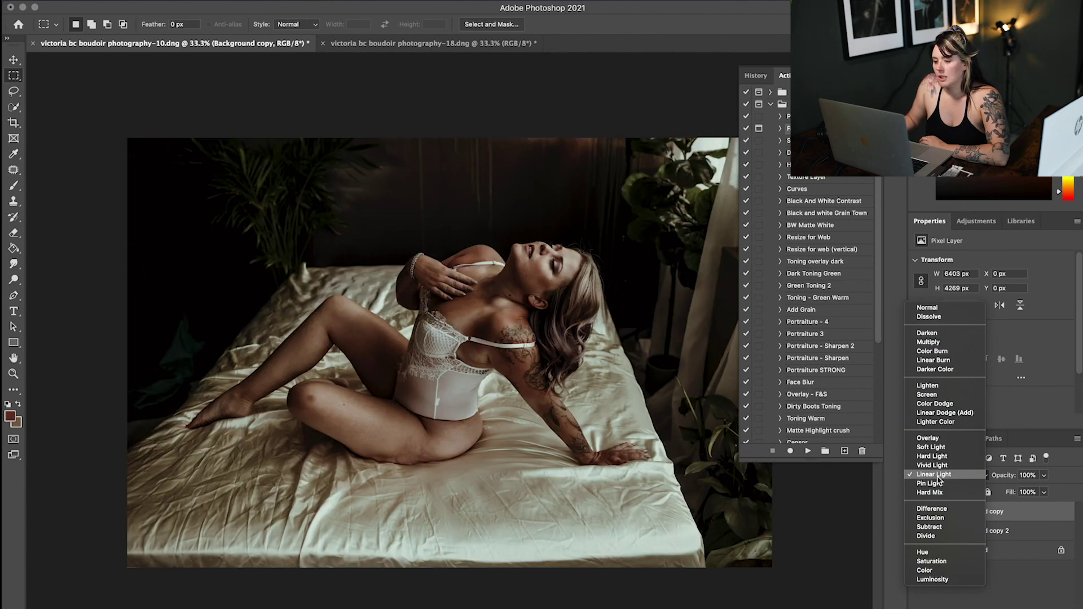
click(933, 475)
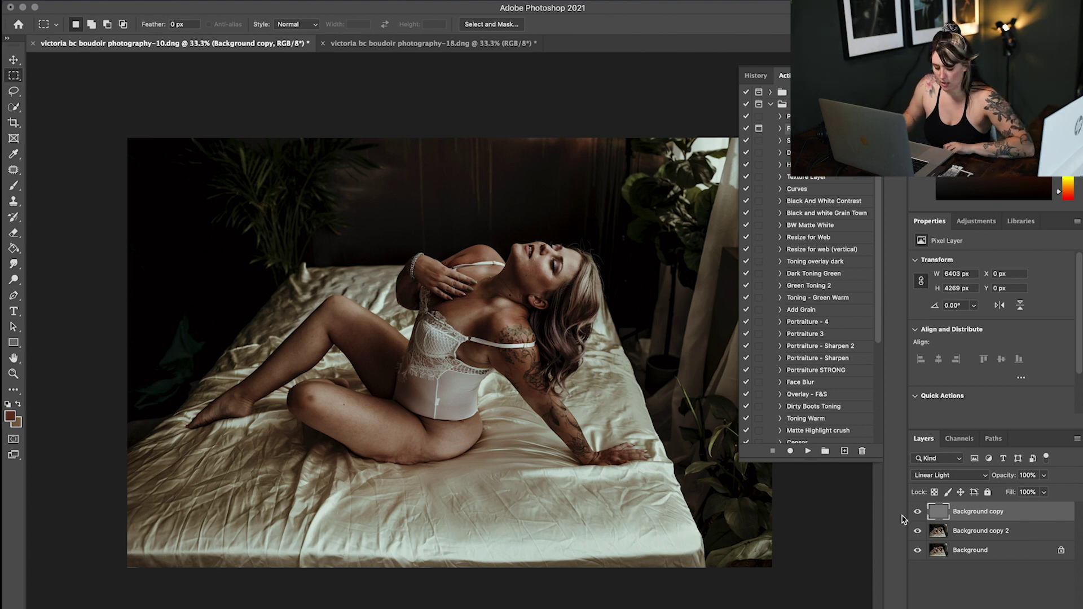
- Compare the face at 200% with the Background copy texture layer hidden and shown
key(super+plus)
key(super+plus)
key(super+plus)
key(super+plus)
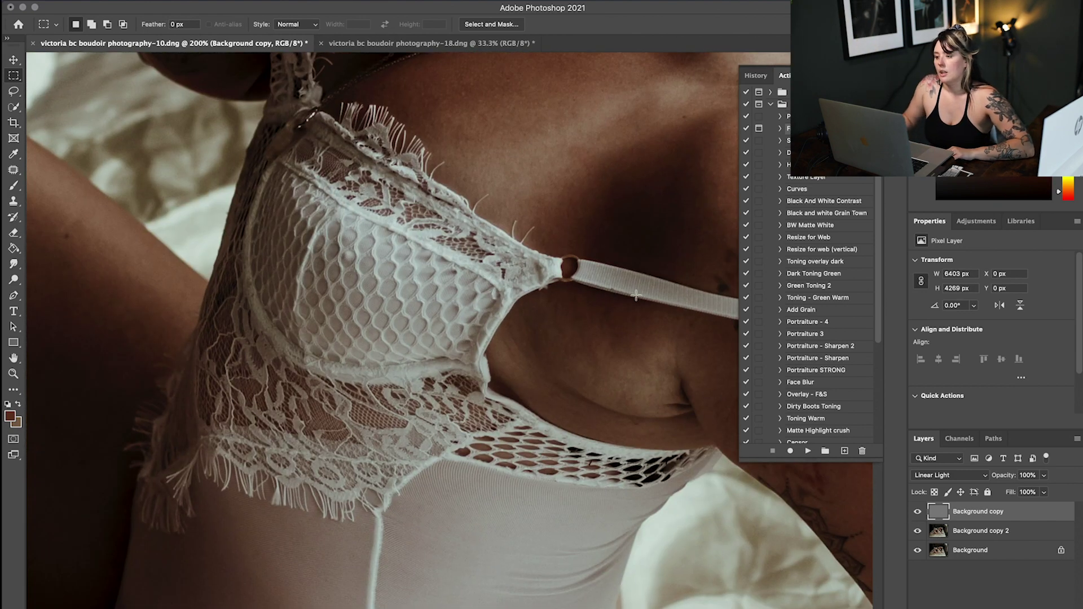
scroll(635, 295, up, 15)
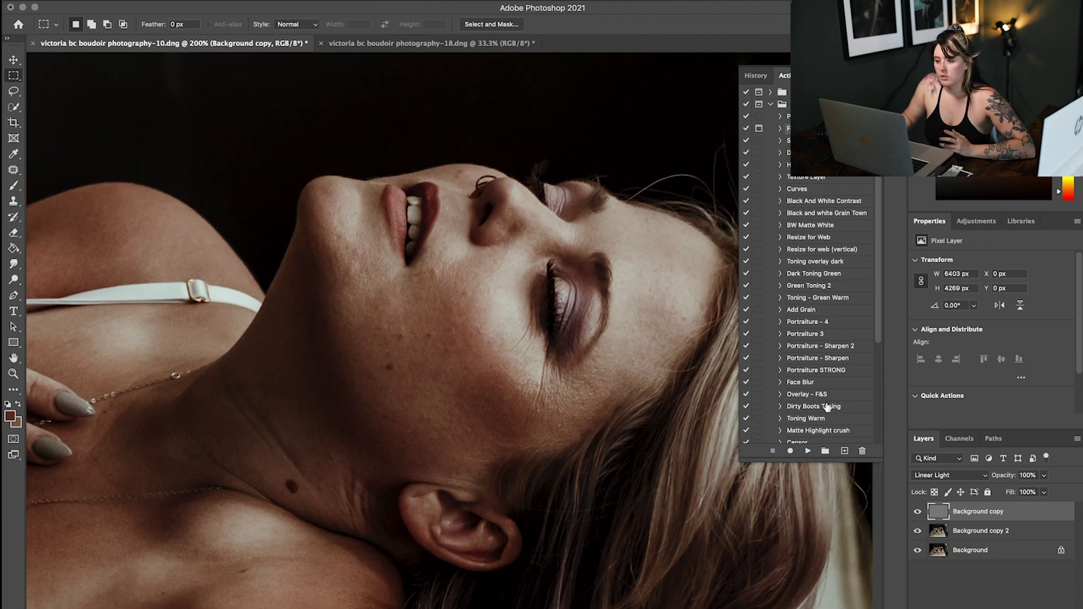
click(917, 513)
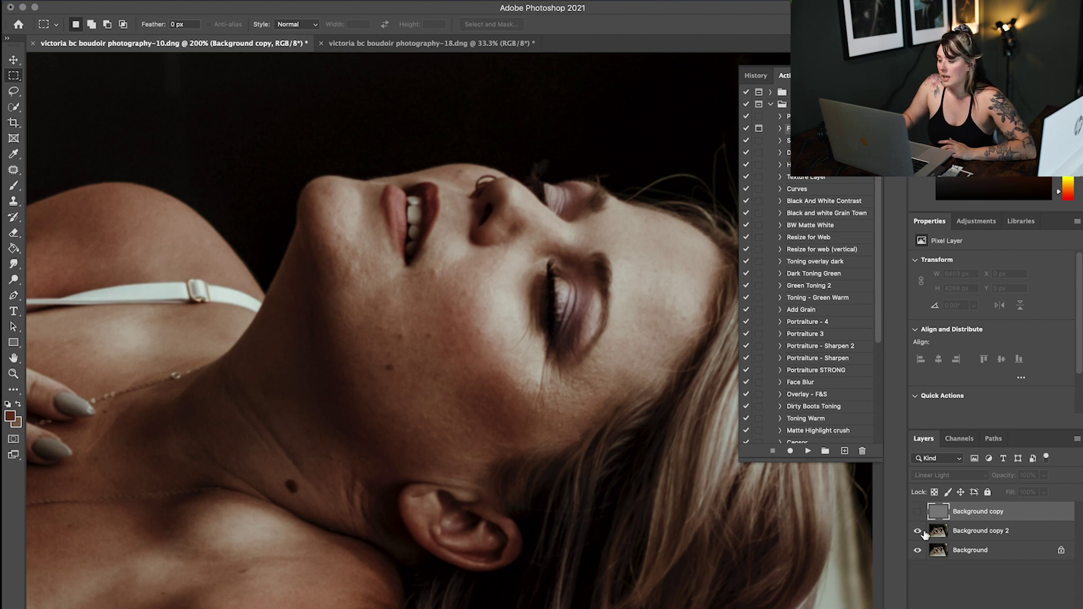
click(917, 512)
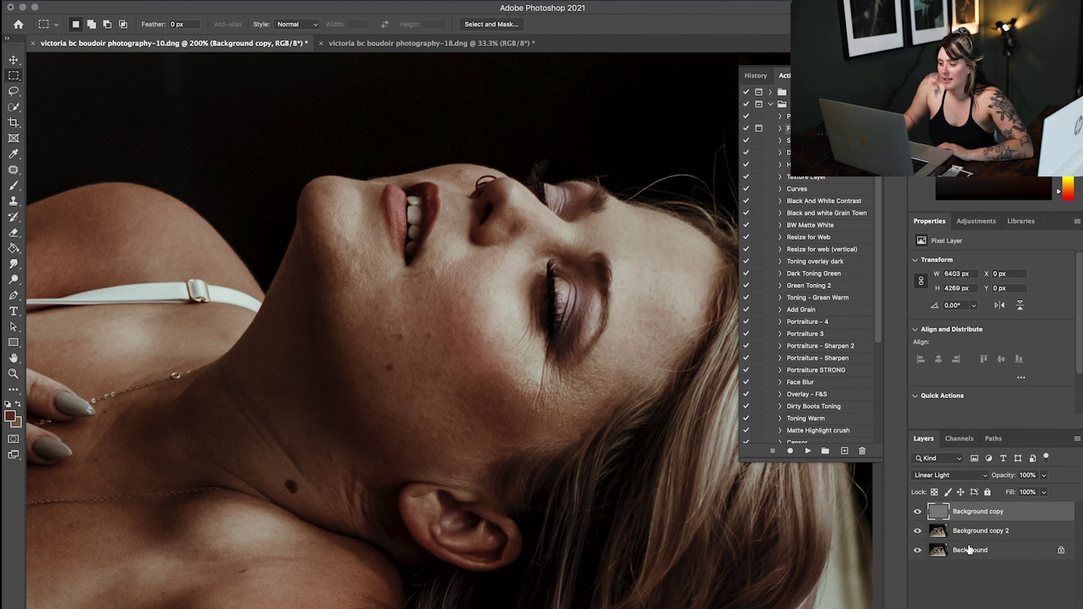
- Remove spots on the chin, upper lip, cheek and jaw on Background copy 2 with the Spot Healing Brush
scroll(454, 327, left, 3)
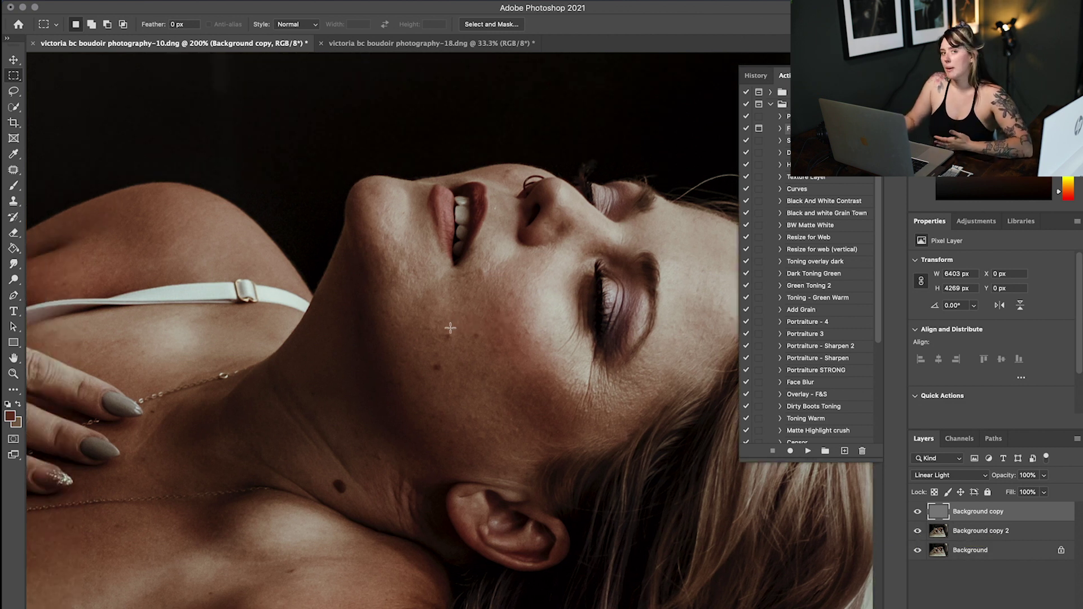
click(980, 532)
scroll(548, 500, right, 6)
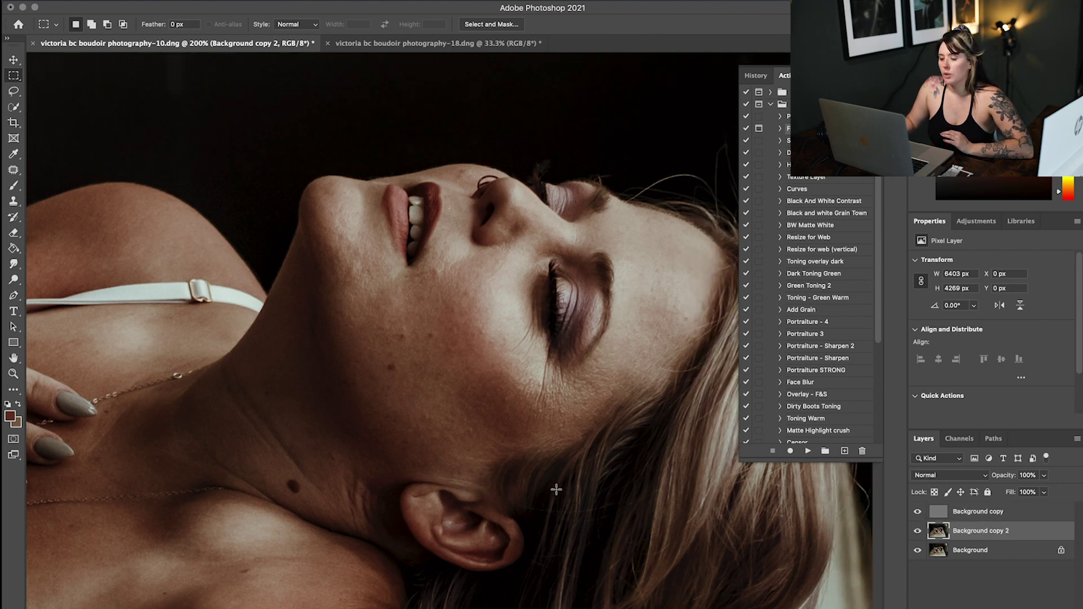
key(ctrl+plus)
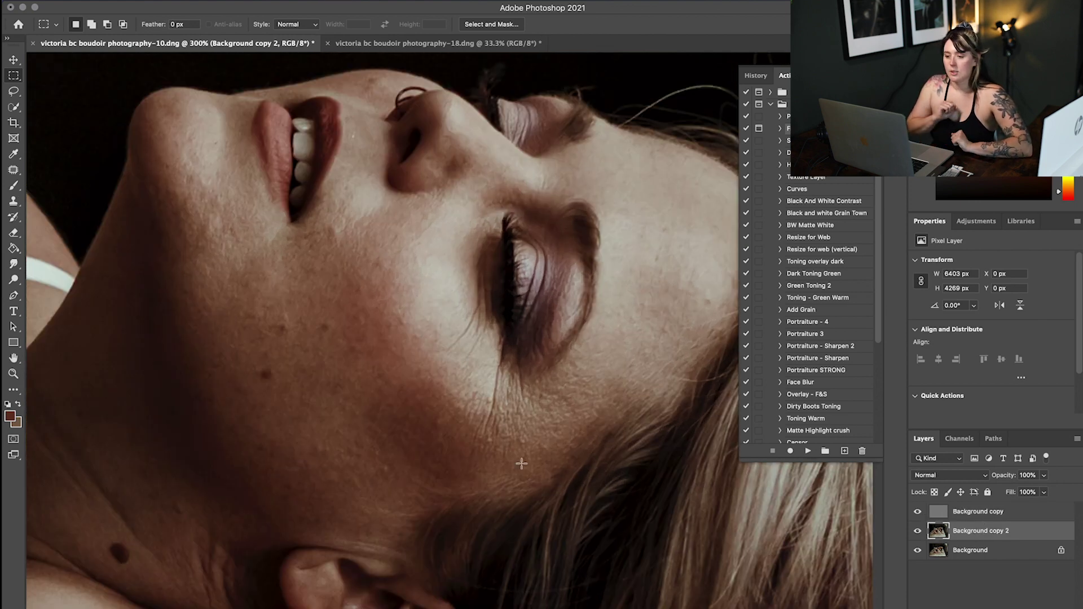
drag(14, 169, 76, 173)
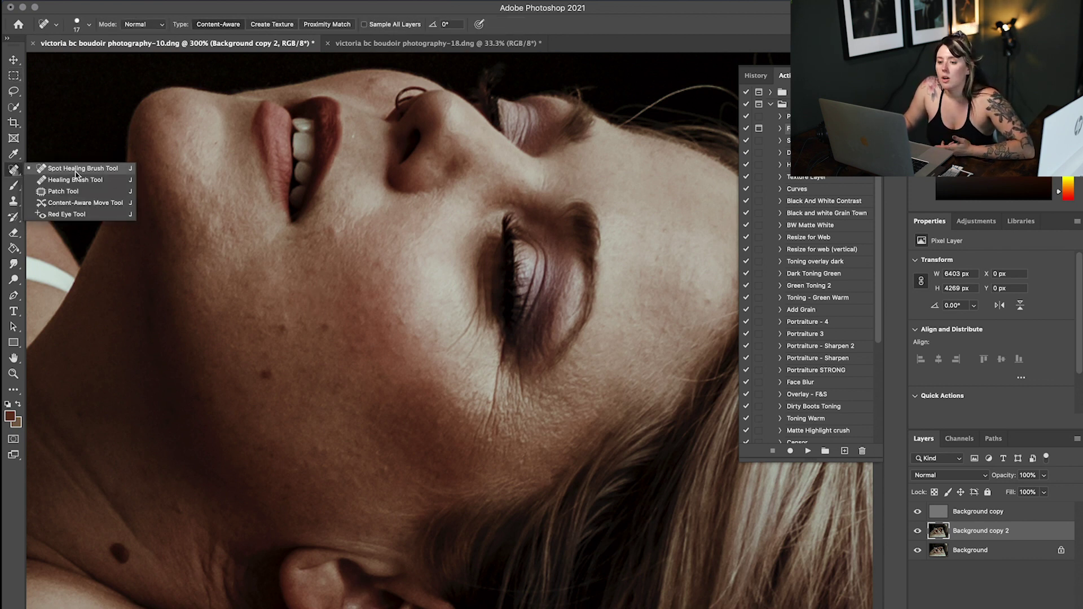
click(198, 179)
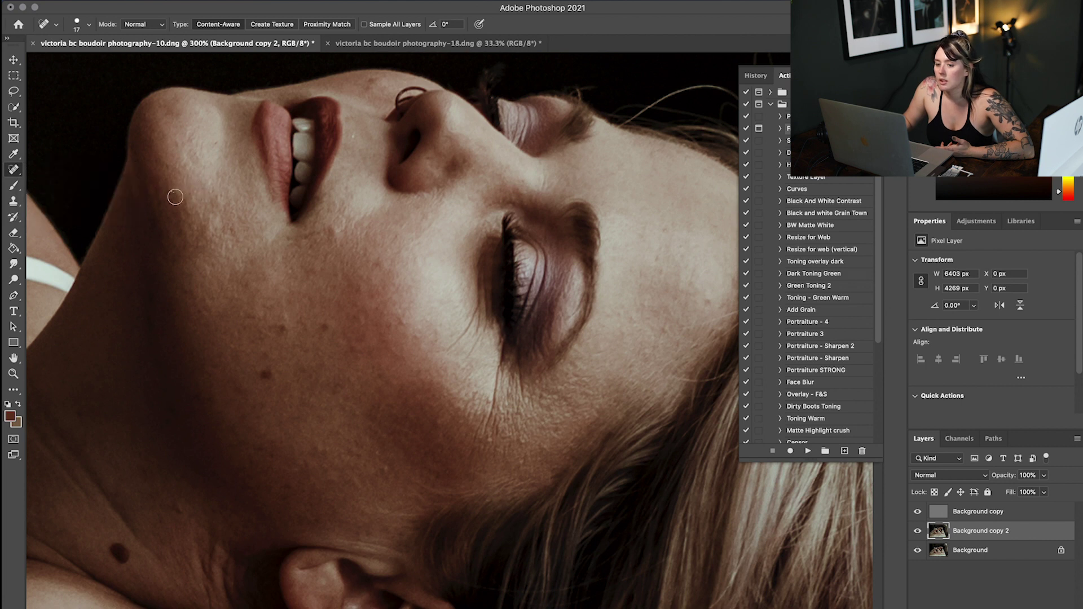
click(363, 88)
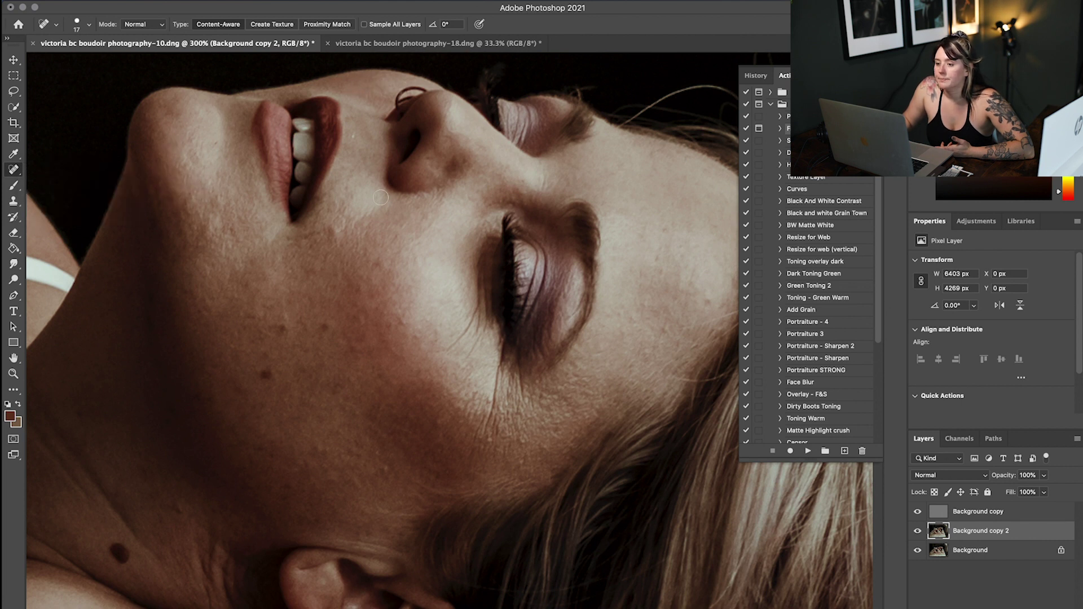
click(295, 237)
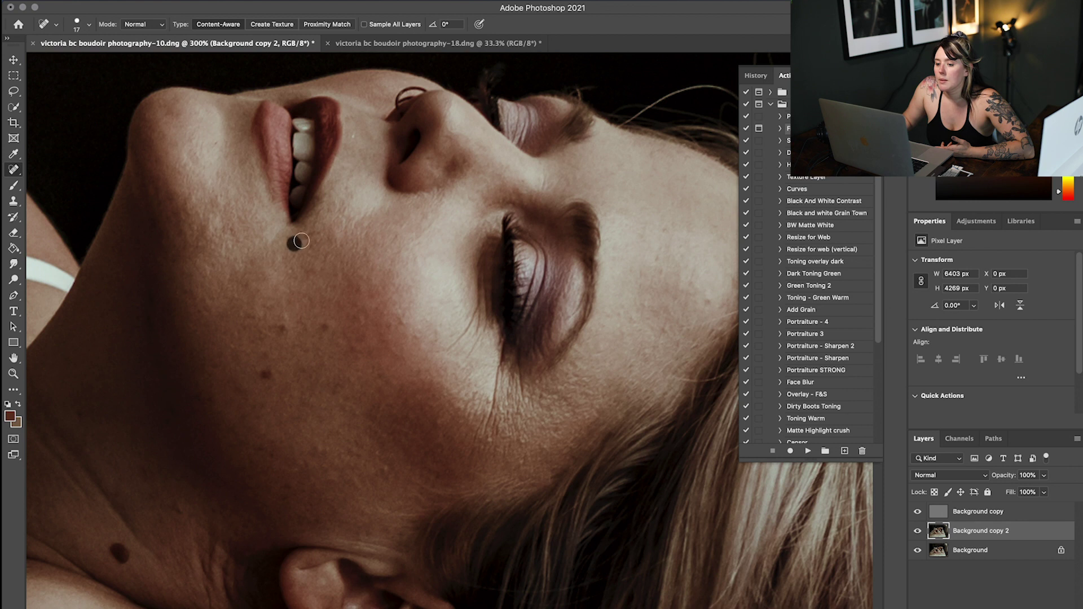
click(285, 316)
click(264, 370)
click(363, 452)
- Even out the chin and jaw with sampled skin tones, using the Brush at 67 px and 20% opacity
scroll(548, 374, right, 2)
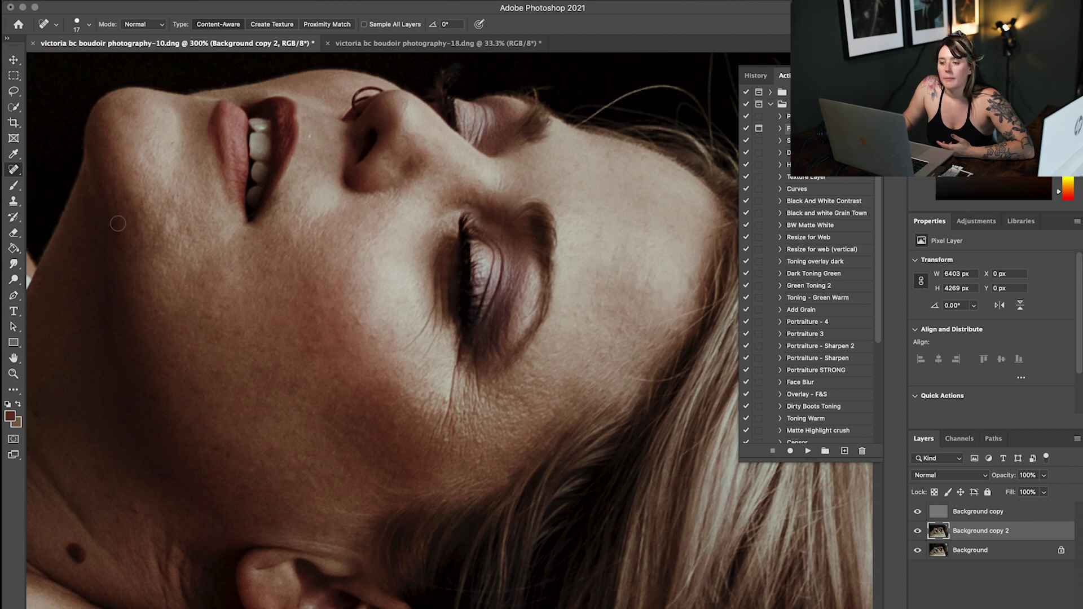
click(14, 187)
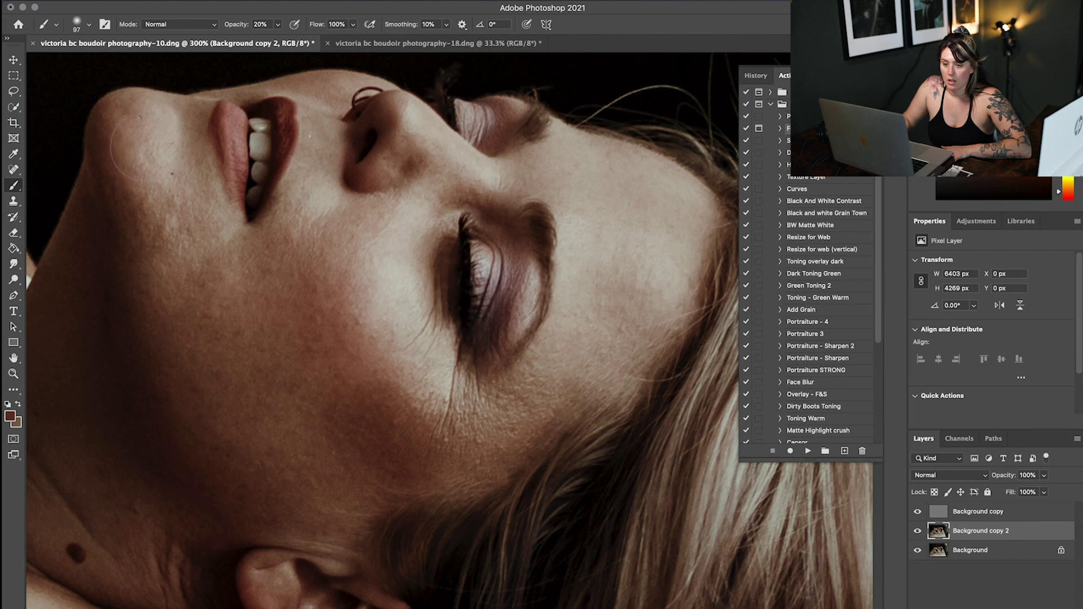
alt+click(150, 134)
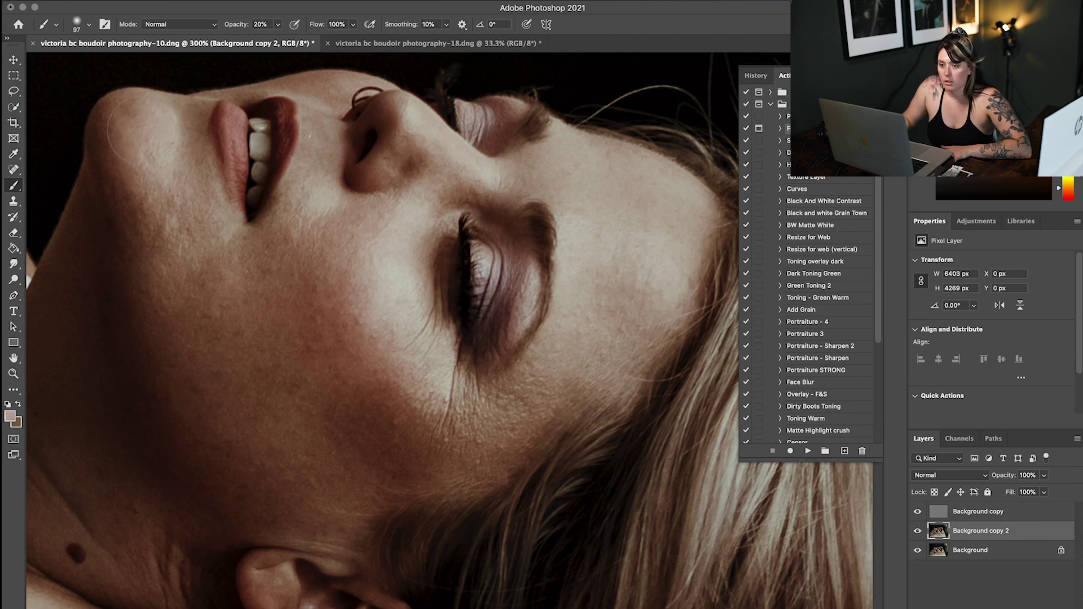
right_click(161, 139)
key(Return)
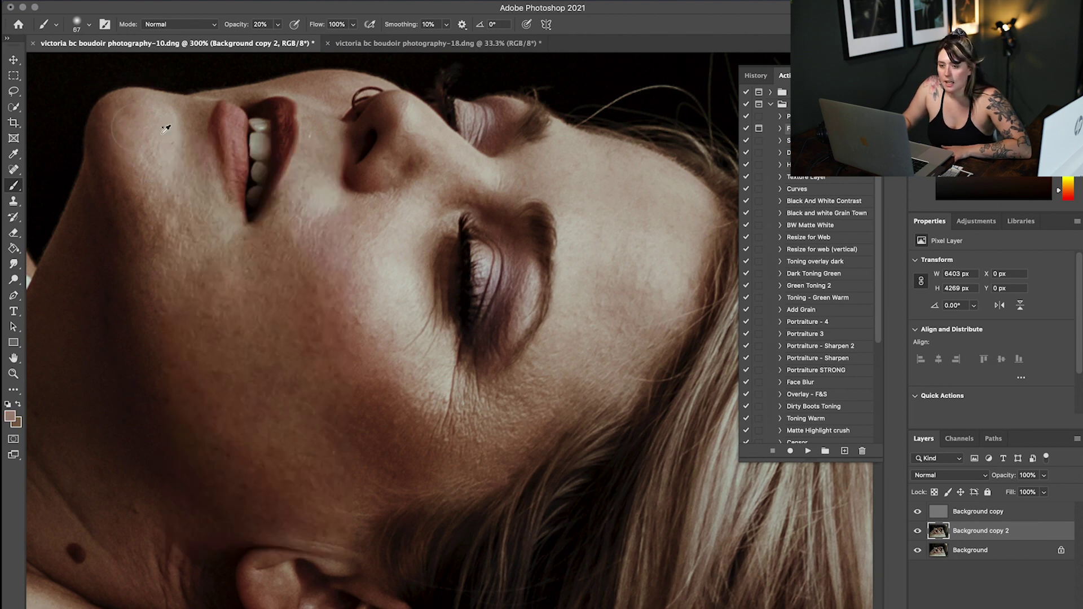
mouse_move(147, 212)
mouse_down()
mouse_move(150, 248)
mouse_move(198, 285)
mouse_up()
alt+click(196, 226)
alt+click(183, 255)
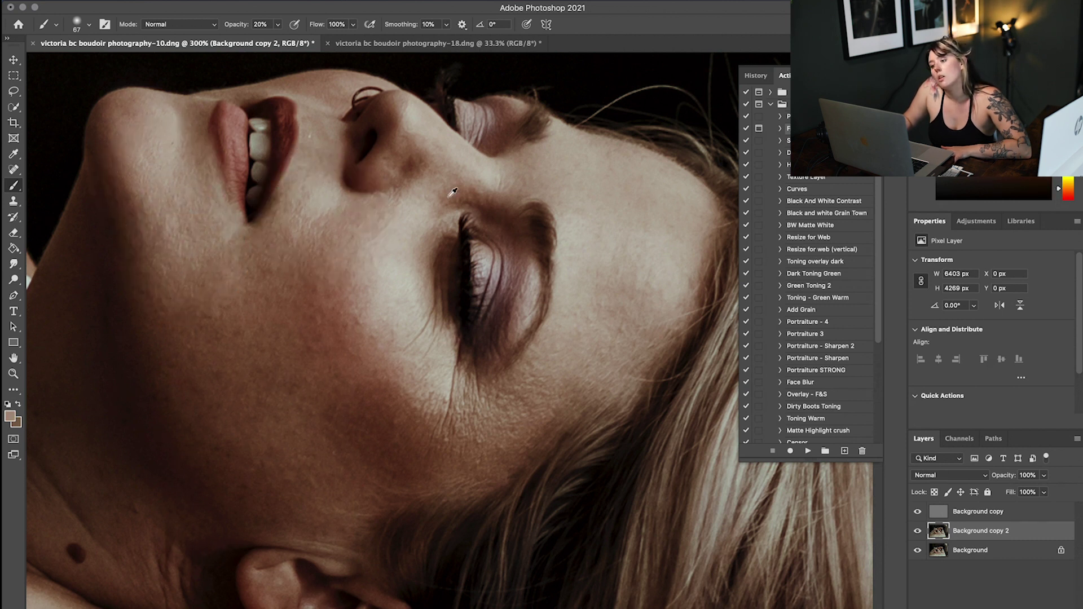
- Smooth the skin under the eye, on the cheek and at the temple by painting with nearby sampled tones
alt+click(410, 244)
alt+click(425, 354)
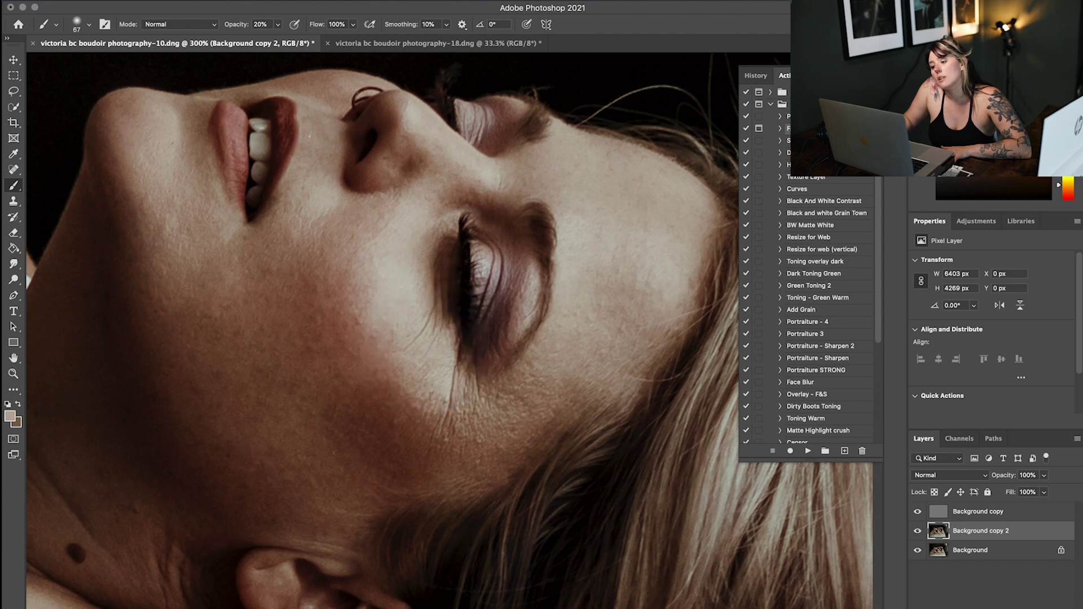
alt+click(502, 426)
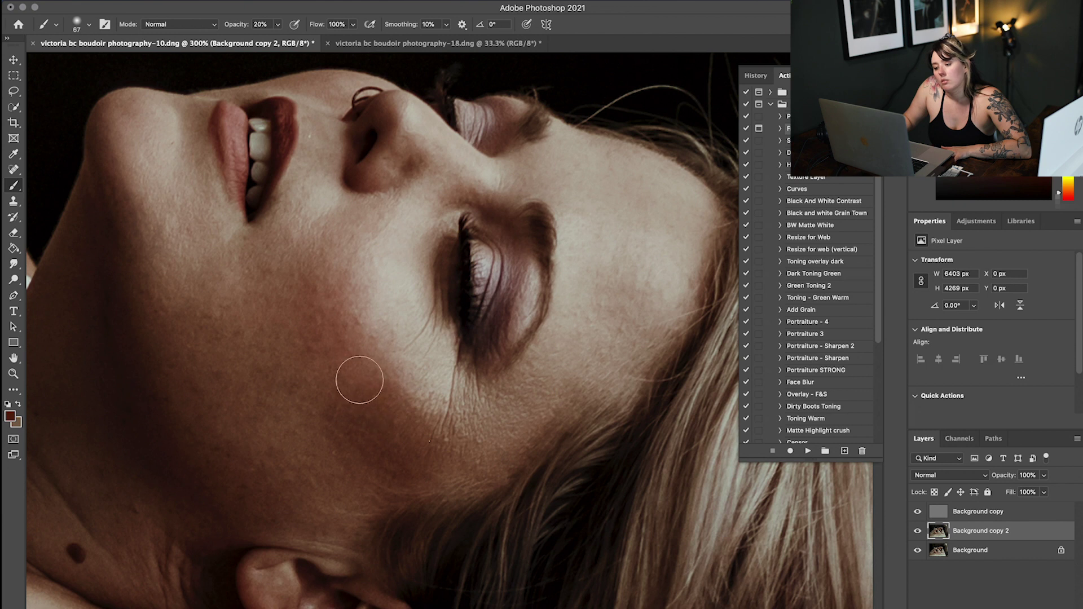
alt+click(373, 305)
- Blend the forehead and brow area with sampled skin tones, reducing the brush size to 23 px for fine patches
alt+click(573, 193)
alt+click(596, 243)
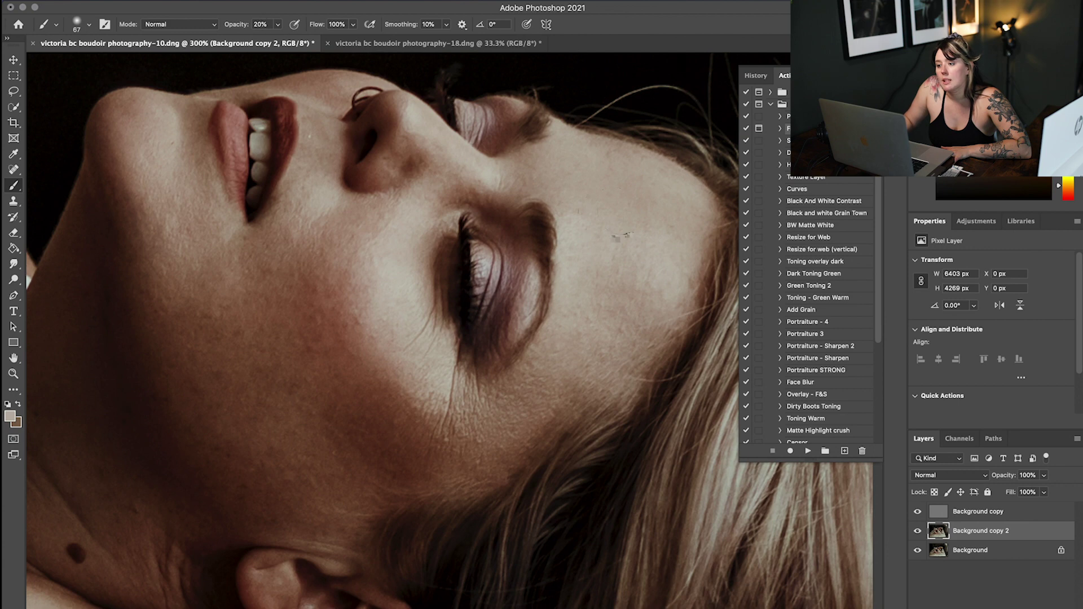
right_click(649, 212)
drag(705, 233, 714, 238)
alt+click(552, 175)
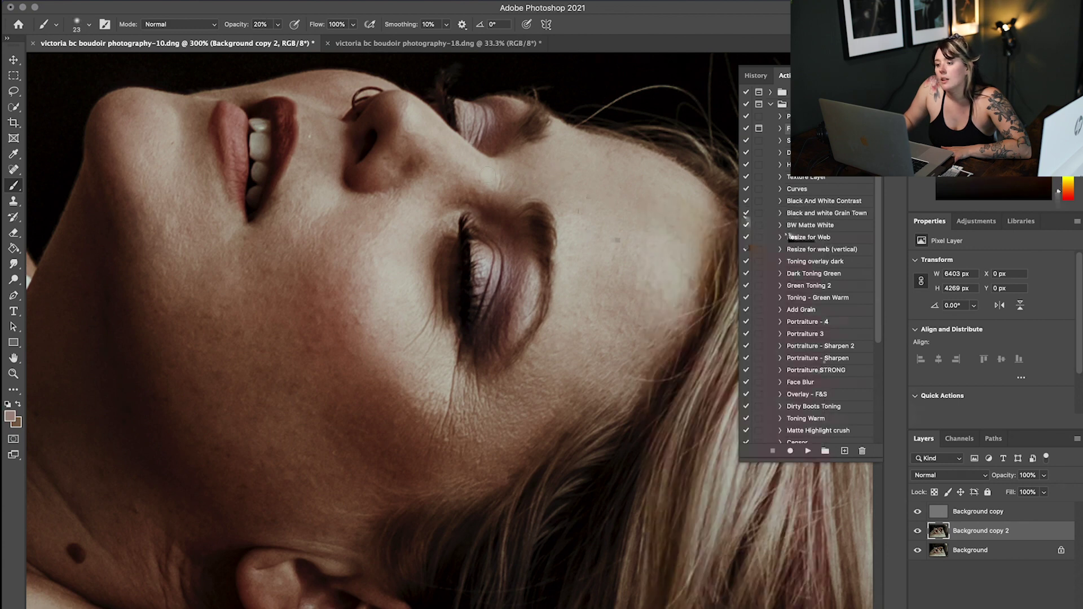
alt+click(487, 174)
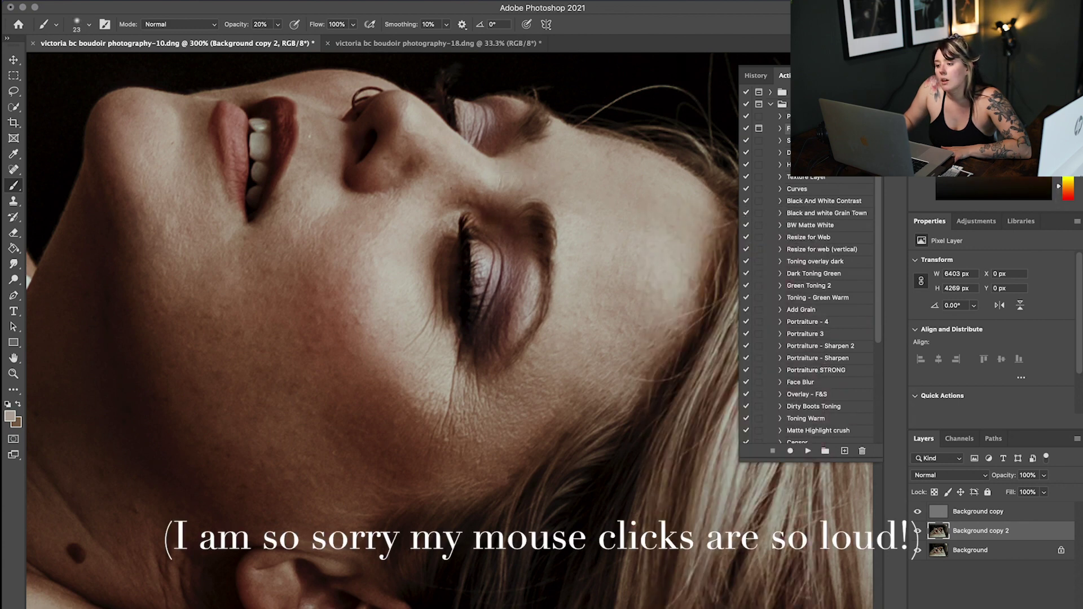
alt+click(530, 174)
- Enlarge the brush to 87 px and blend sampled skin tones from the forehead down to the temple
right_click(615, 198)
click(709, 231)
alt+click(592, 197)
alt+click(628, 235)
alt+click(641, 256)
alt+click(613, 312)
alt+click(607, 322)
alt+click(557, 376)
alt+click(511, 419)
alt+click(497, 432)
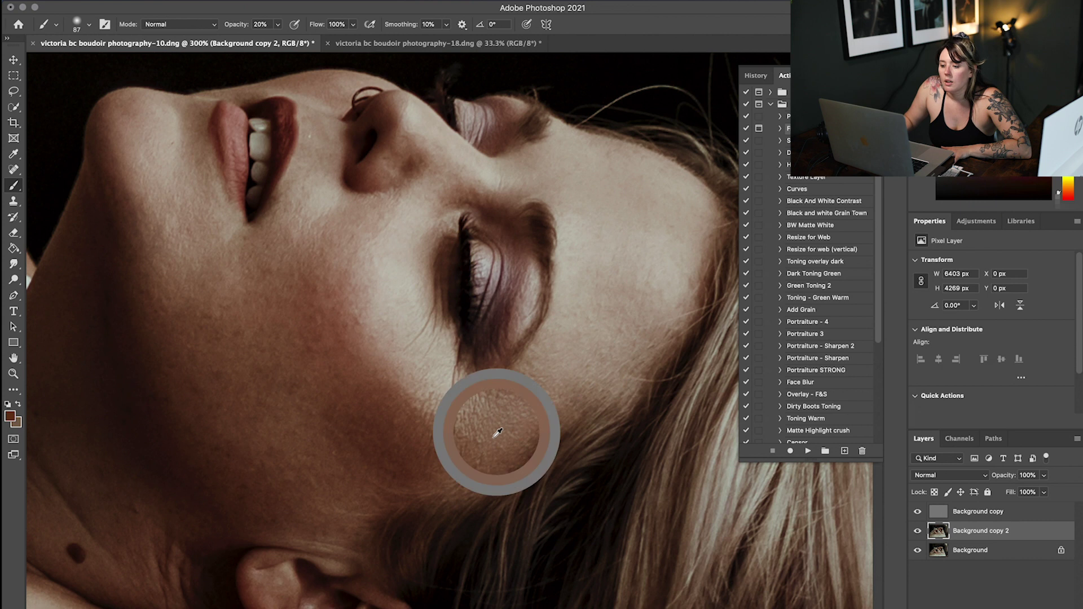
- Soften the colour transitions across the outer and lower cheek with repeatedly sampled skin tones
alt+click(424, 397)
alt+click(407, 401)
alt+click(381, 389)
alt+click(327, 397)
alt+click(337, 424)
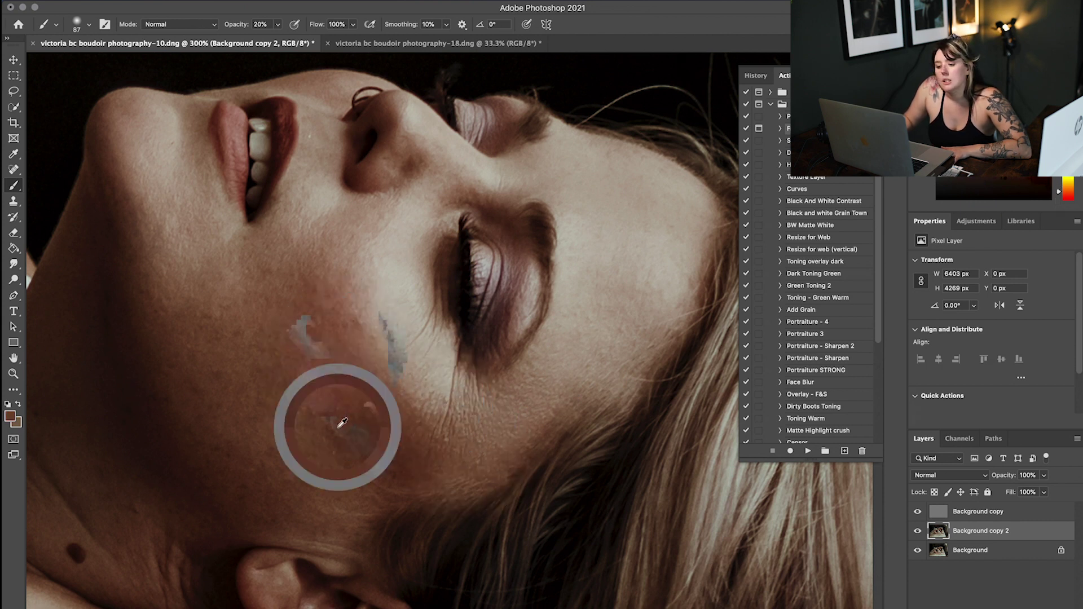
alt+click(346, 443)
alt+click(349, 472)
- Blend the lower cheek and jawline with repeatedly sampled nearby skin tones on the low-frequency layer
alt+click(292, 459)
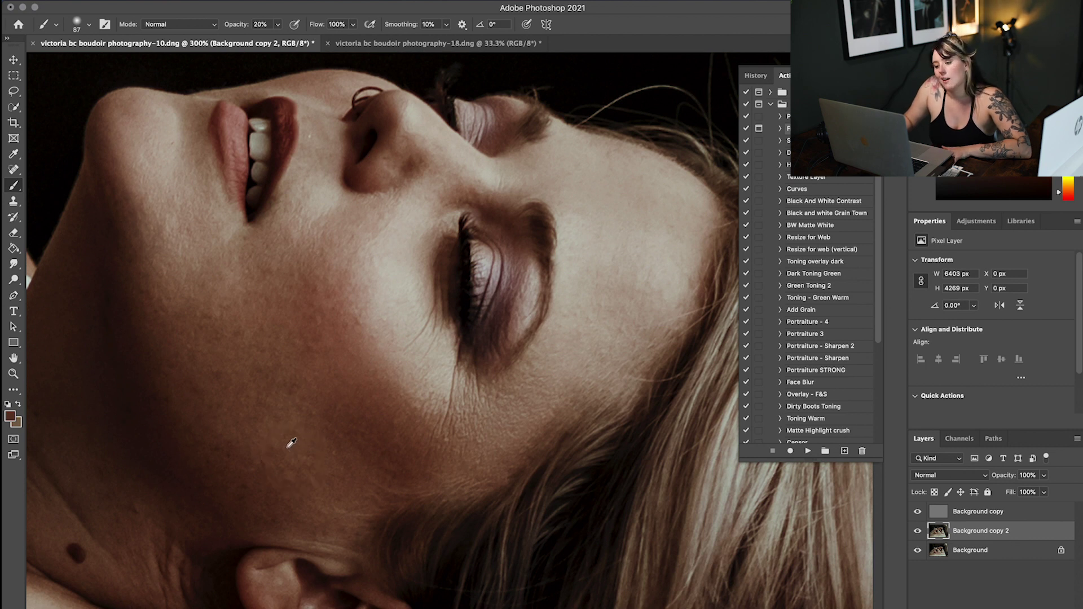
alt+click(292, 442)
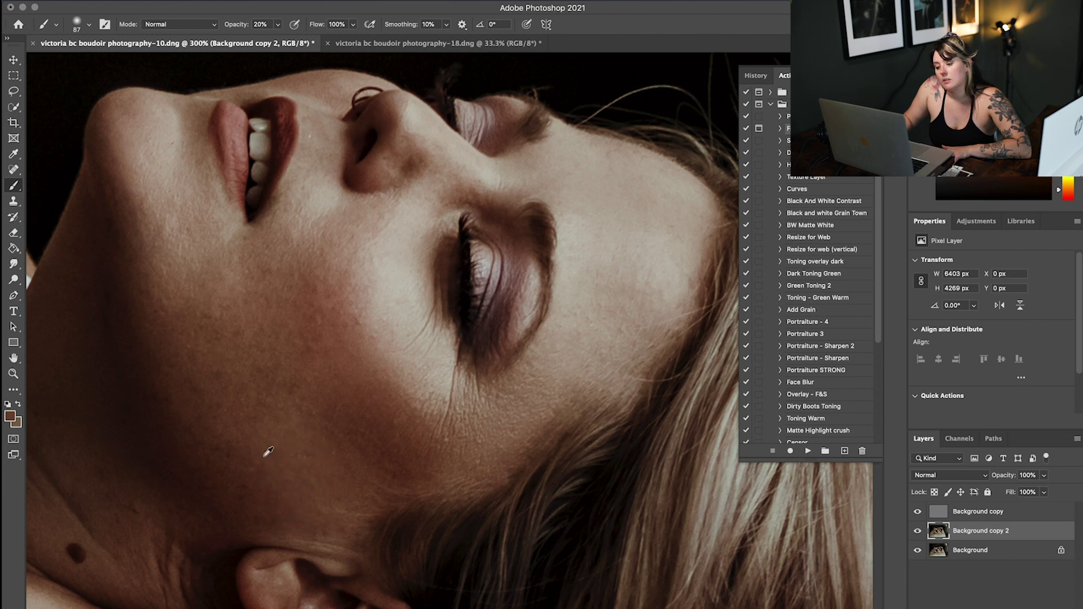
alt+click(240, 413)
alt+click(210, 307)
alt+click(225, 322)
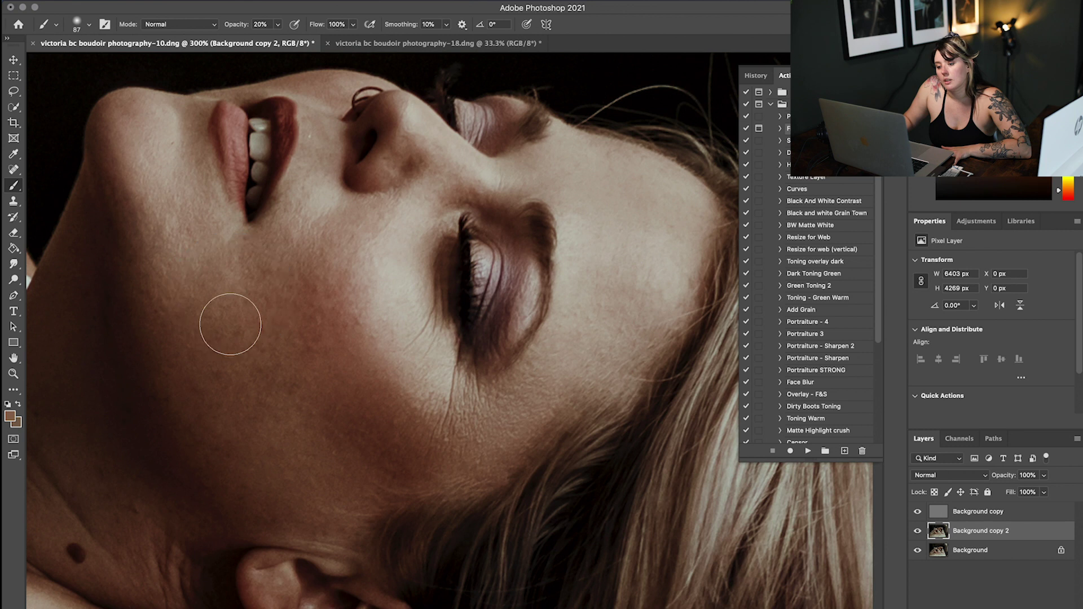
alt+click(248, 337)
alt+click(262, 278)
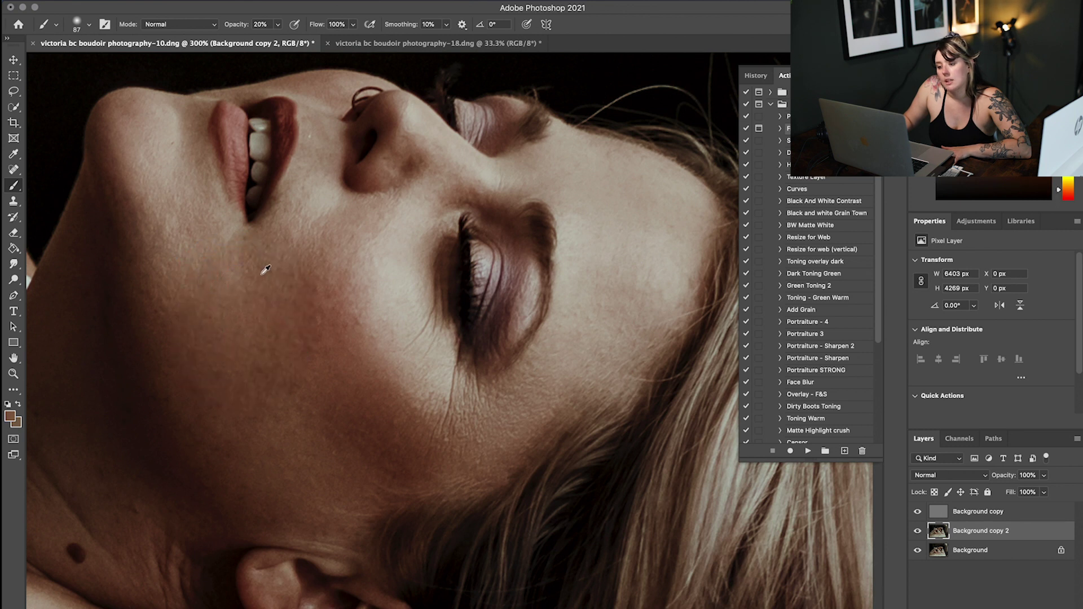
- Even out the skin between the corner of the mouth and the middle of the cheek with sampled tones
alt+click(298, 233)
alt+click(300, 247)
alt+click(315, 211)
alt+click(307, 272)
alt+click(326, 249)
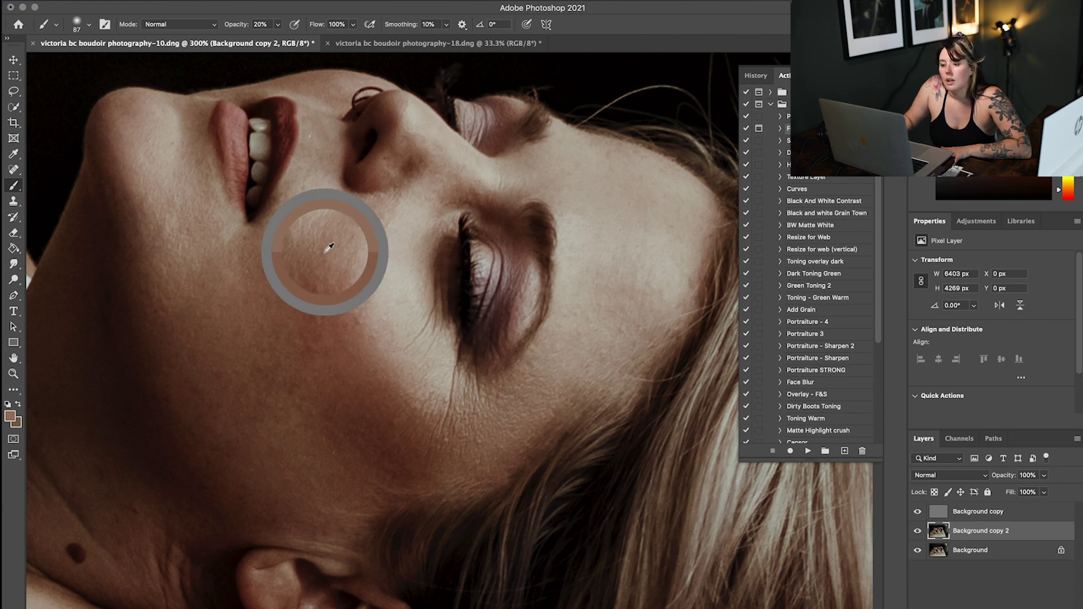
alt+click(290, 362)
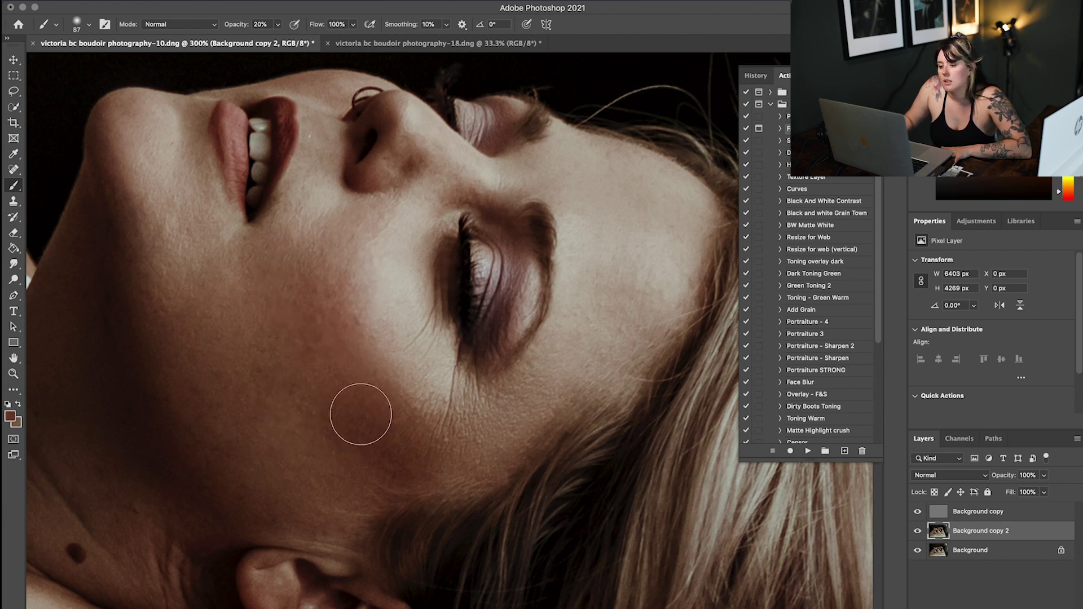
- Blend sampled skin tones on the upper cheek below the eye, on the chin and along the jaw
alt+click(373, 286)
alt+click(374, 254)
alt+click(163, 148)
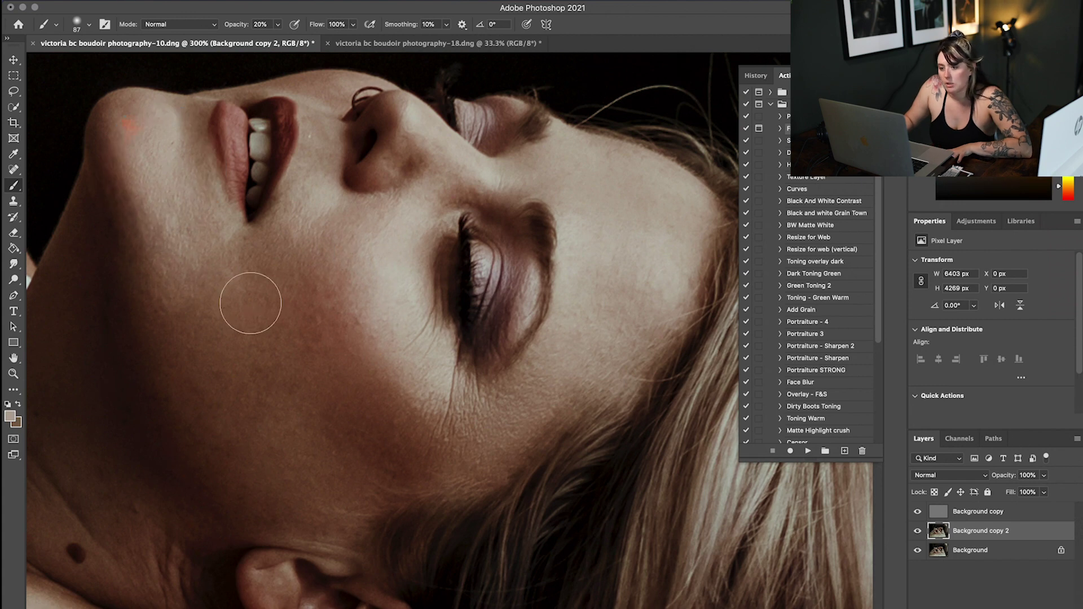
alt+click(195, 312)
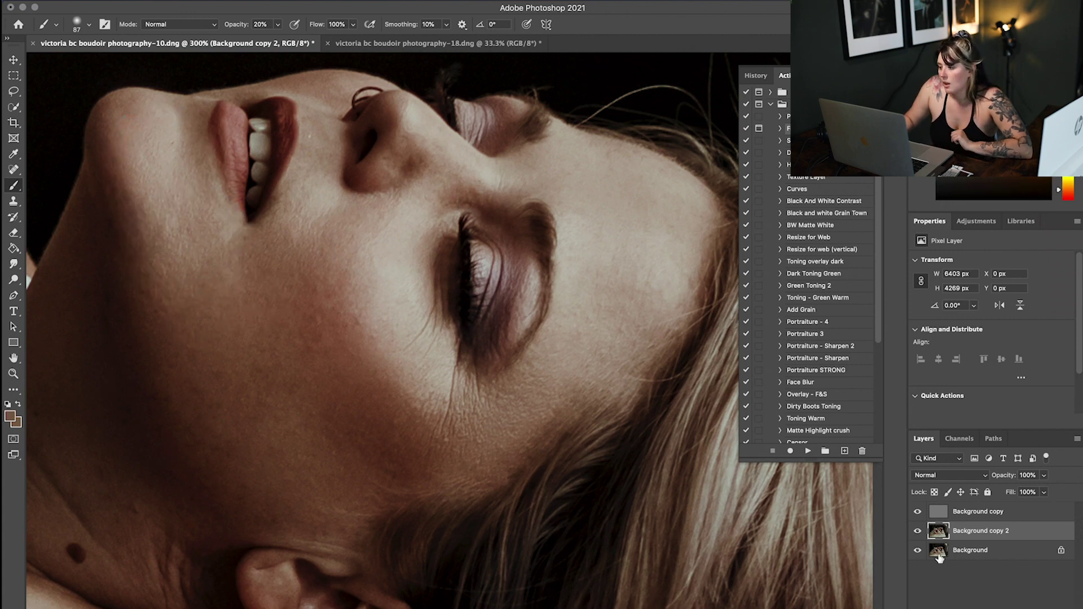
- Compare the face before and after retouching at 300% and 100% by toggling the visibility of Background copy 2
click(917, 533)
click(916, 533)
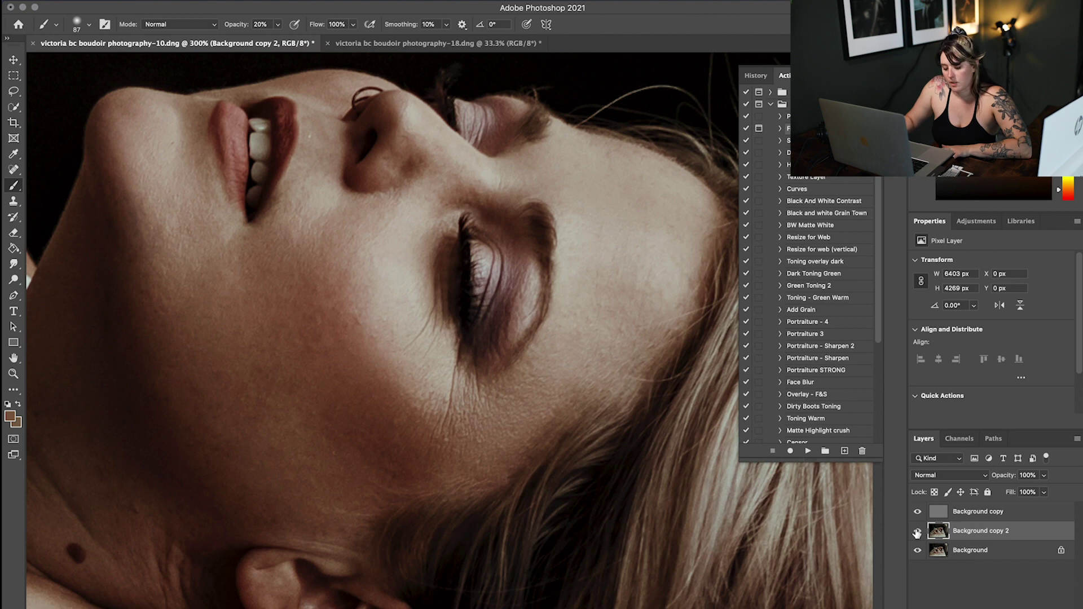
key(super+1)
click(916, 532)
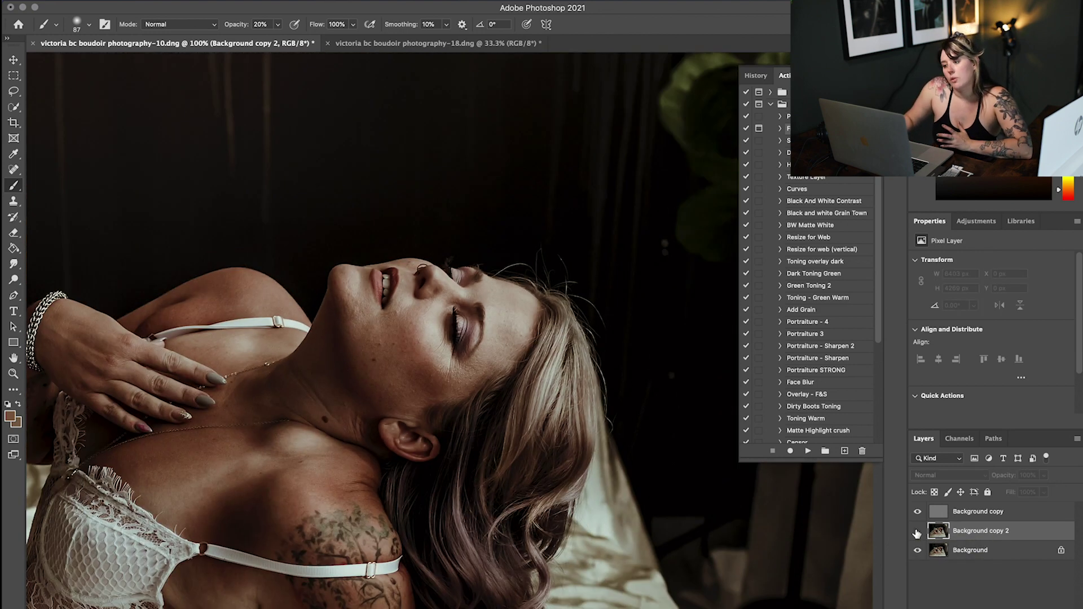
click(916, 532)
- Use the Patch tool to smooth uneven chest skin above the lace cup with nearby clean skin
scroll(488, 394, down, 4)
scroll(488, 394, left, 5)
key(super+equal)
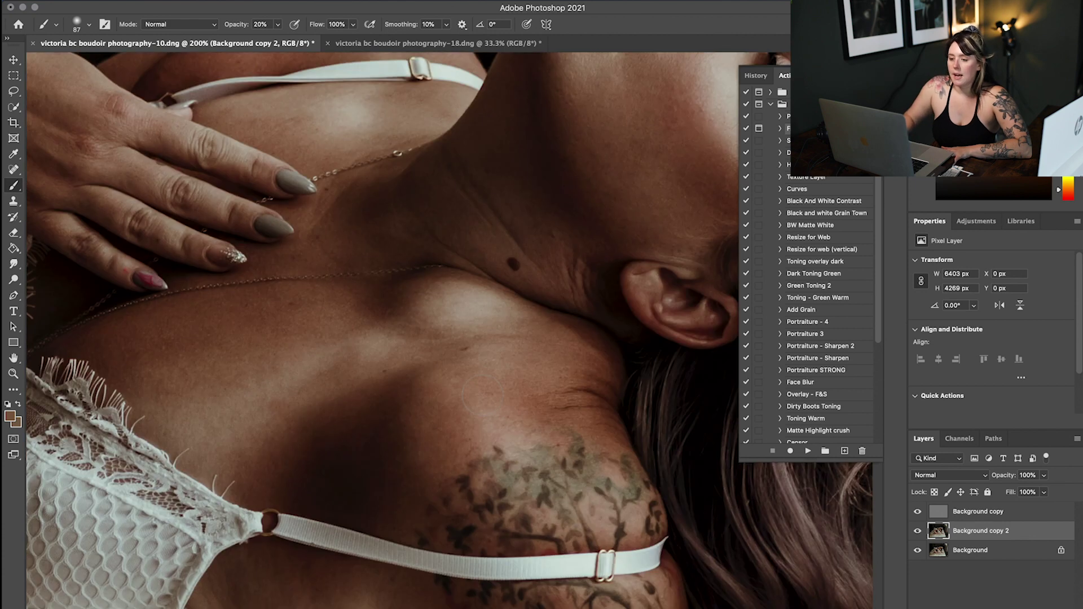
scroll(482, 394, left, 3)
scroll(604, 322, up, 3)
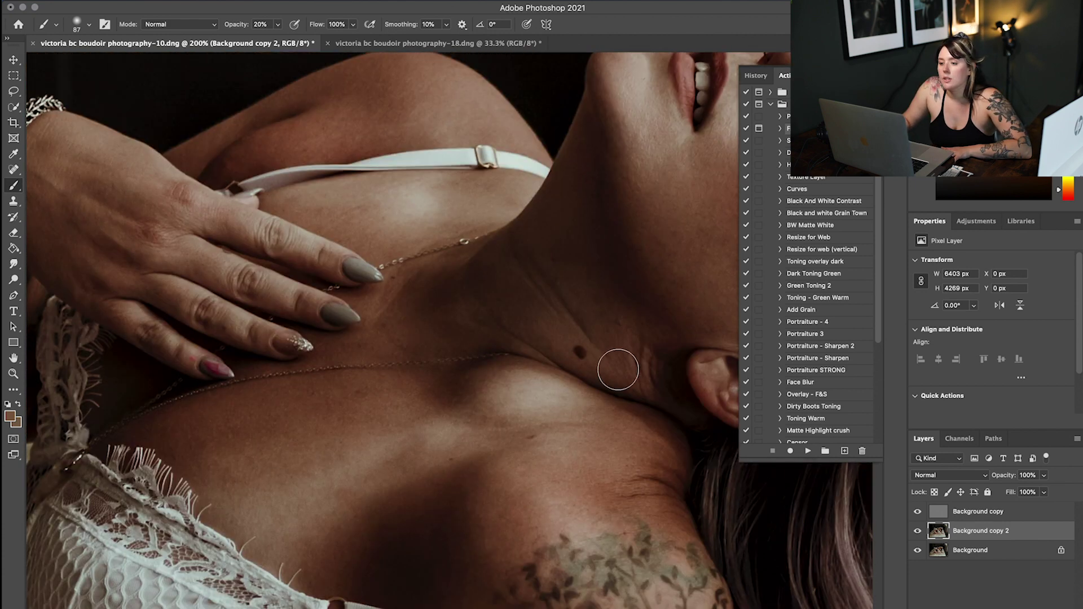
scroll(620, 363, down, 2)
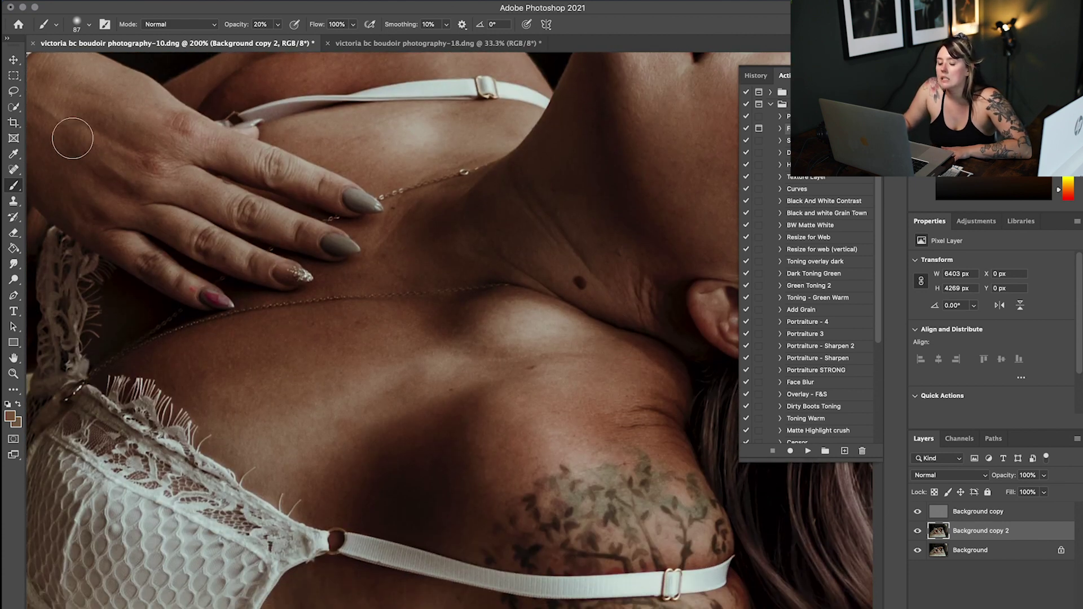
click(13, 169)
click(54, 191)
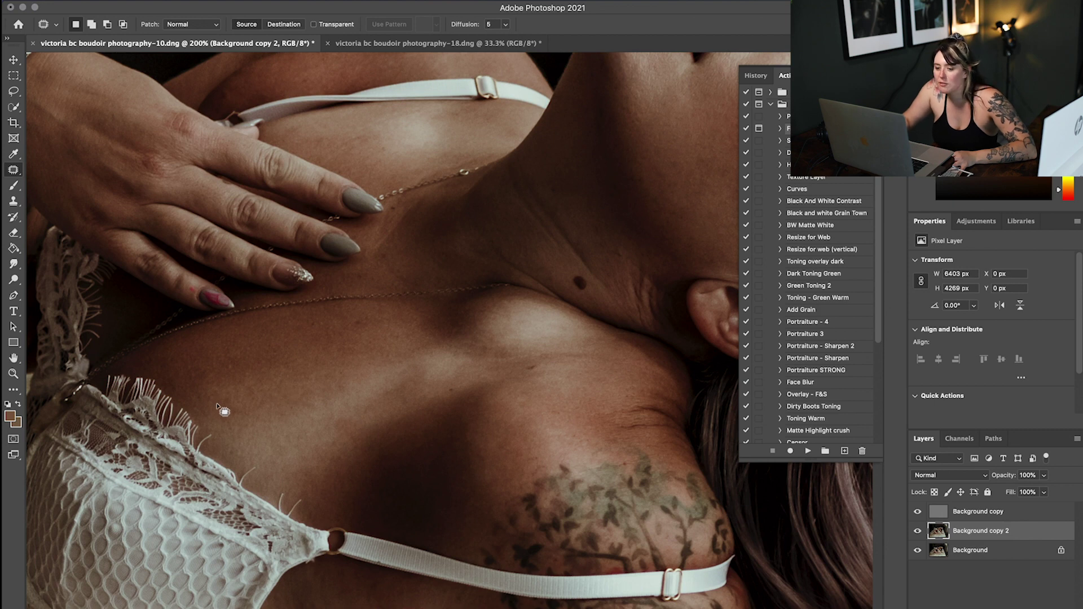
mouse_move(220, 411)
mouse_down()
mouse_move(353, 375)
mouse_move(387, 409)
mouse_move(341, 457)
mouse_move(224, 458)
mouse_up()
drag(270, 398, 263, 377)
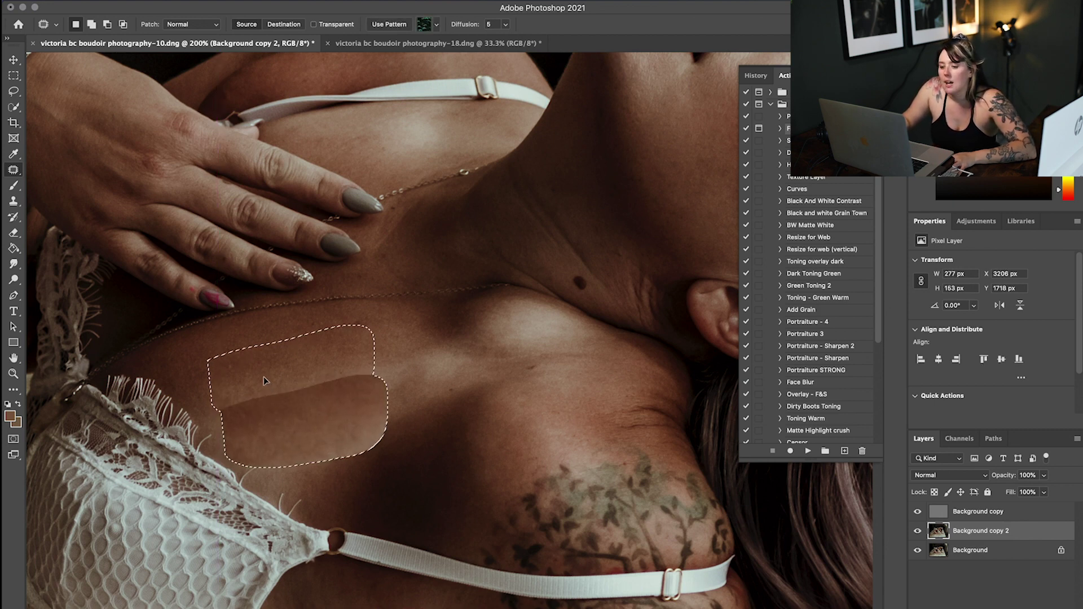
key(ctrl+d)
mouse_move(309, 449)
mouse_down()
mouse_move(280, 484)
mouse_move(307, 448)
mouse_up()
key(ctrl+d)
mouse_move(372, 429)
mouse_down()
mouse_move(340, 435)
mouse_move(363, 451)
mouse_move(351, 427)
mouse_up()
key(super+d)
- Patch uneven skin across the middle of the chest and beside the lace edge with adjacent areas
mouse_move(372, 367)
mouse_down()
mouse_move(411, 362)
mouse_move(374, 365)
mouse_up()
mouse_move(351, 372)
mouse_down()
mouse_move(333, 347)
mouse_move(285, 389)
mouse_move(325, 354)
mouse_move(291, 367)
mouse_up()
key(super+d)
key(super+d)
mouse_move(220, 376)
mouse_down()
mouse_move(211, 397)
mouse_move(283, 376)
mouse_move(243, 360)
mouse_up()
key(super+d)
- Patch the uneven patches below the necklace near the collarbone, and compare the result by toggling Background copy 2
mouse_move(418, 346)
mouse_down()
mouse_move(402, 369)
mouse_move(455, 358)
mouse_move(392, 340)
mouse_up()
key(super+d)
mouse_move(382, 364)
mouse_down()
mouse_move(381, 395)
mouse_move(406, 373)
mouse_up()
drag(386, 373, 377, 349)
key(super+d)
drag(449, 351, 476, 357)
drag(446, 355, 405, 340)
key(super+d)
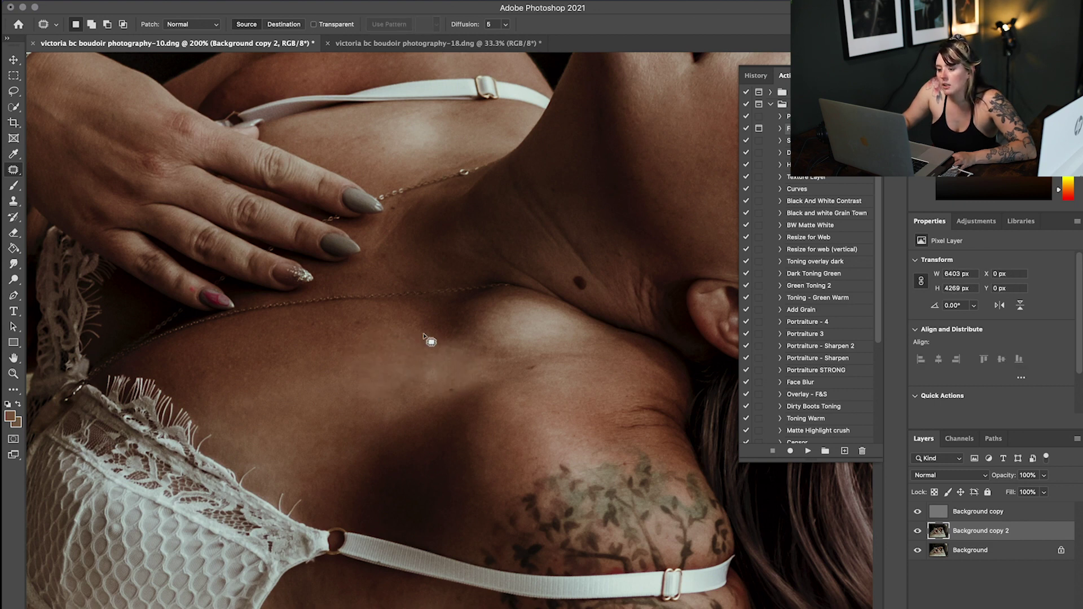
click(917, 533)
click(917, 532)
- Switch to the Brush tool and blend sampled tones across the patched chest and around the dark shadow above the strap
click(14, 188)
alt+click(228, 370)
mouse_move(228, 371)
mouse_down()
mouse_move(383, 359)
mouse_move(442, 368)
mouse_move(436, 383)
mouse_up()
alt+click(262, 385)
alt+click(332, 396)
alt+click(415, 403)
alt+click(407, 443)
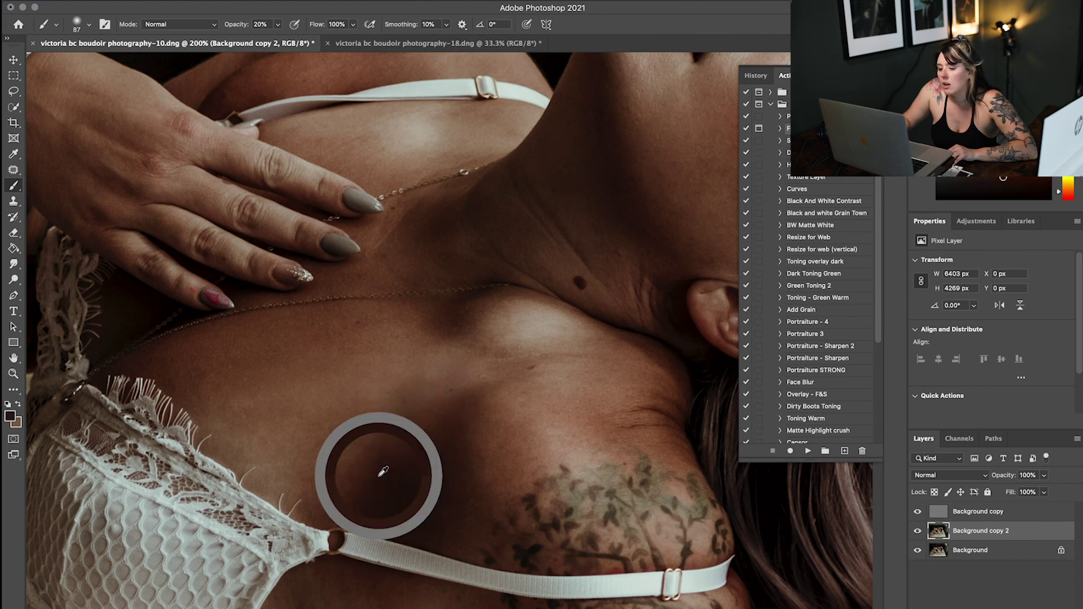
alt+click(316, 494)
alt+click(307, 490)
alt+click(256, 460)
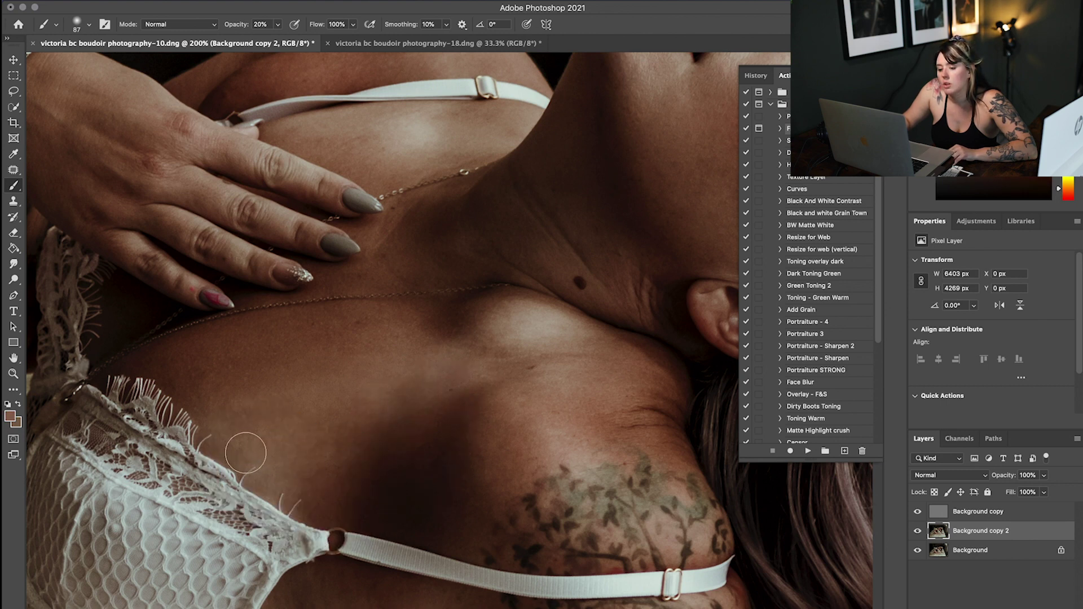
- Smooth the upper chest from just below the necklace to the lace edge with sampled skin tones
alt+click(399, 345)
alt+click(409, 331)
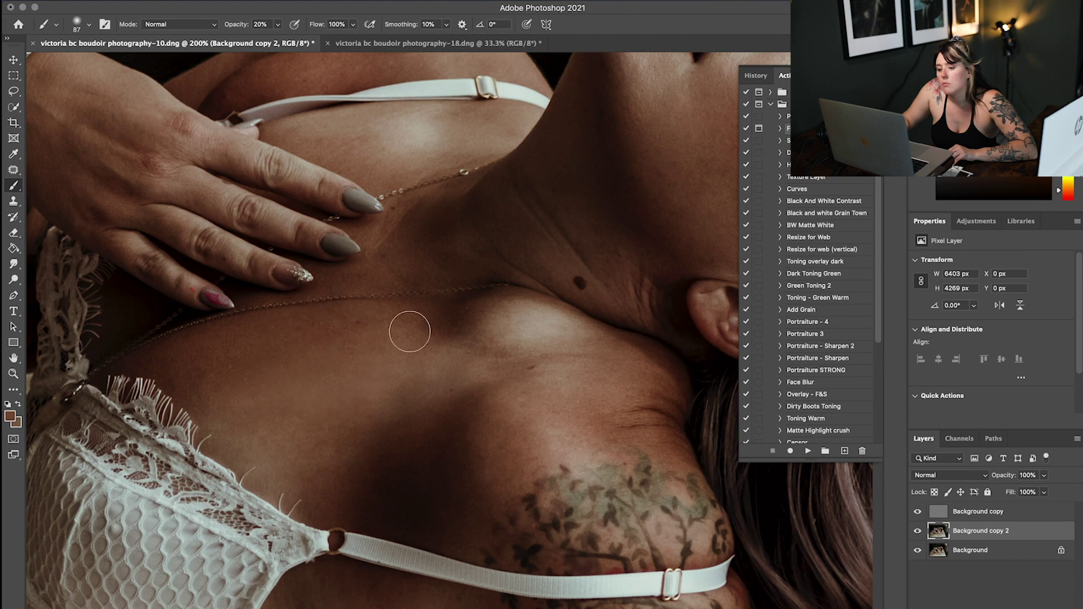
alt+click(353, 343)
alt+click(212, 368)
mouse_move(212, 372)
mouse_down()
mouse_move(186, 376)
mouse_move(202, 389)
mouse_up()
alt+click(209, 399)
alt+click(294, 406)
- Blend sampled tones from the collarbone highlight over the skin above the shoulder tattoo and into the chest shadow
alt+click(493, 318)
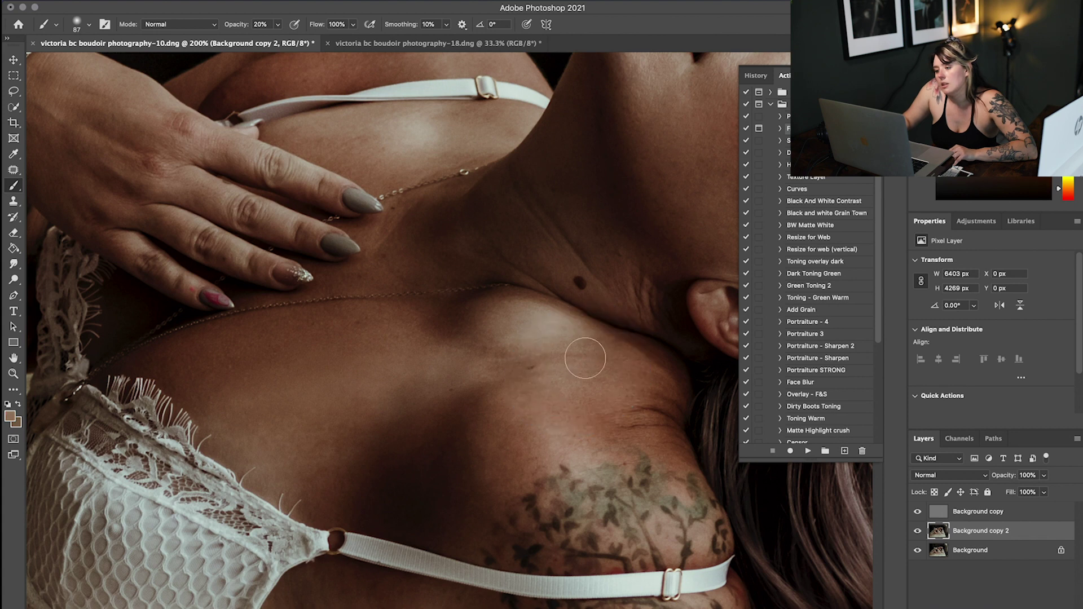
alt+click(564, 425)
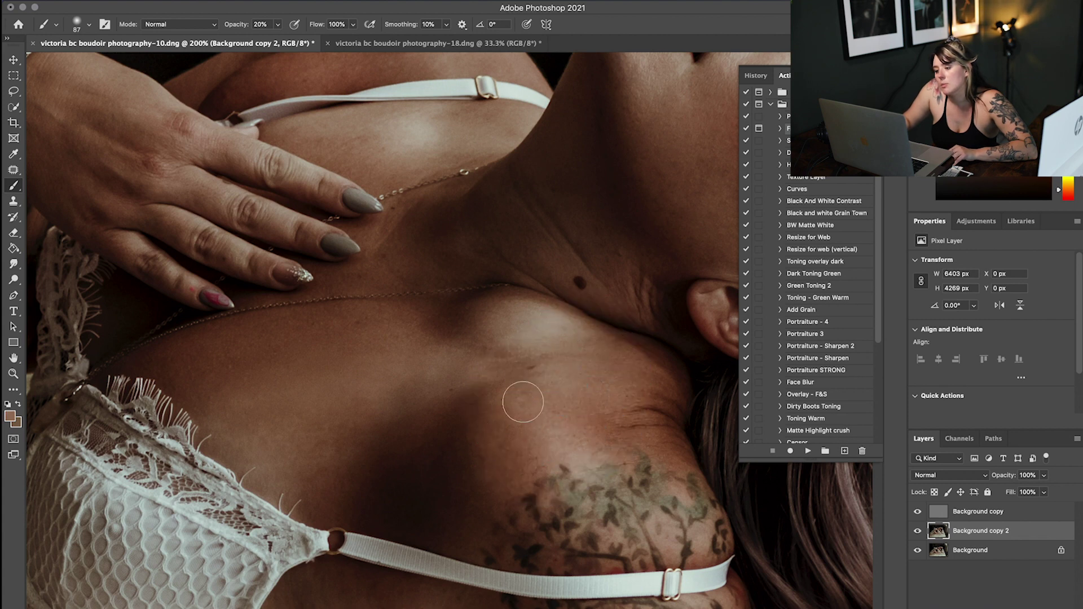
alt+click(492, 368)
alt+click(432, 416)
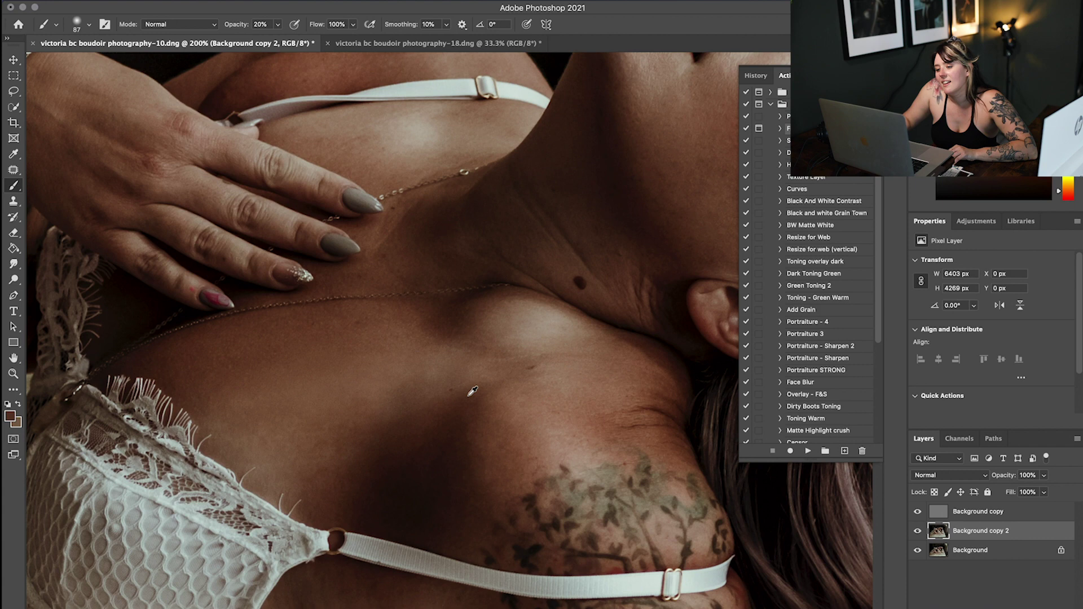
alt+click(395, 426)
alt+click(344, 369)
- Soften the skin around the highlight between the far bra strap and the necklace with sampled tones
alt+click(384, 149)
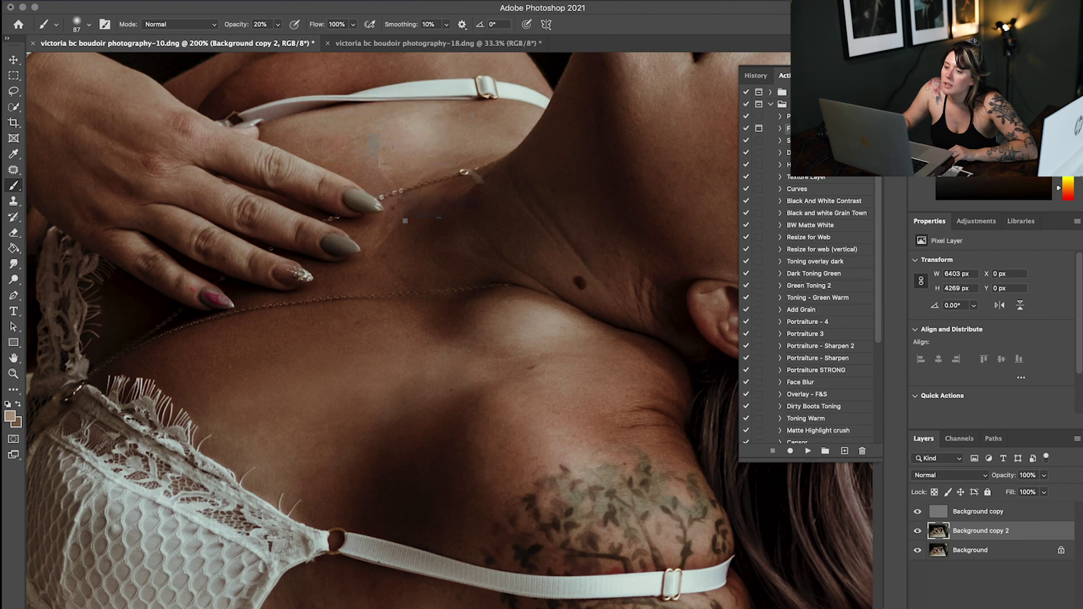
scroll(384, 112, up, 3)
alt+click(381, 138)
alt+click(420, 116)
alt+click(412, 251)
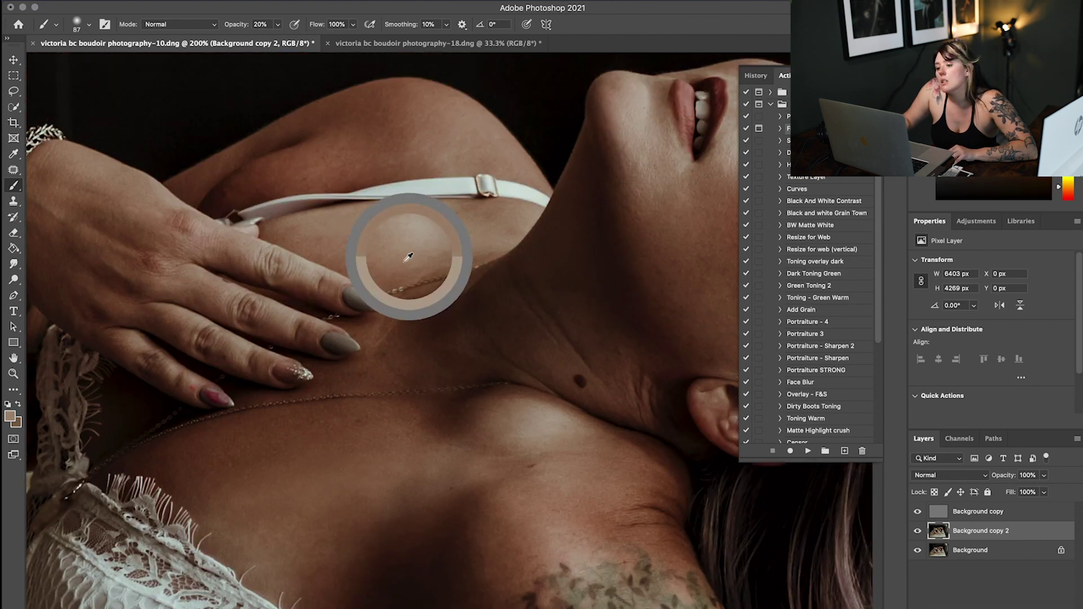
- Blend sampled skin tones over the neck around the mole and below the jaw
alt+click(492, 342)
alt+click(631, 388)
alt+click(627, 366)
- Even out the skin on the back of the hand next to the bracelet with sampled tones
alt+click(91, 244)
scroll(113, 237, left, 3)
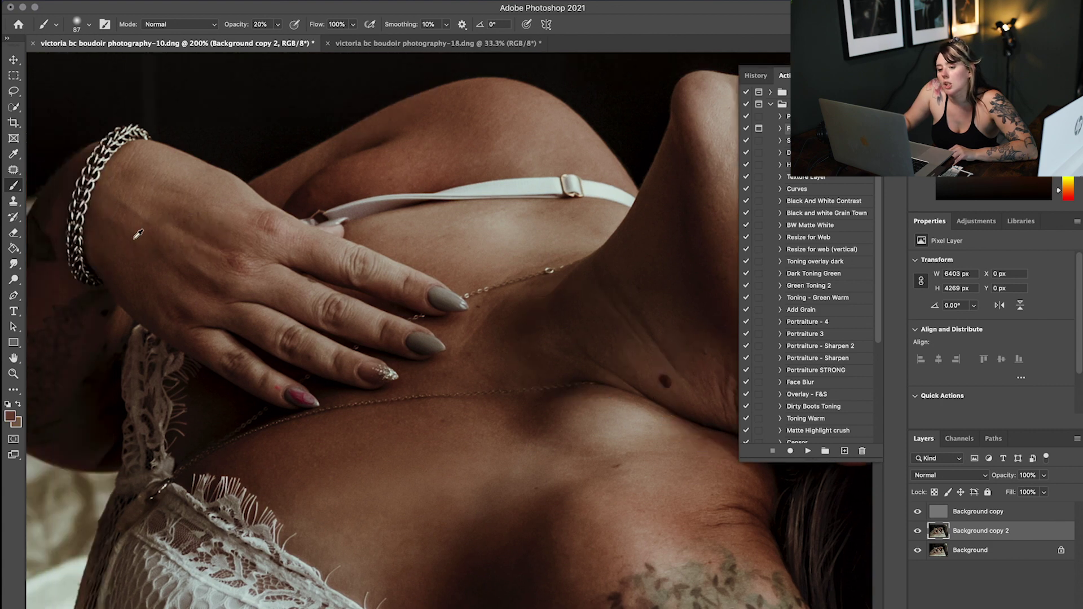
alt+click(153, 198)
alt+click(196, 250)
- Blend the transition between the lit chest and its dark central shadow with repeatedly sampled tones
alt+click(560, 437)
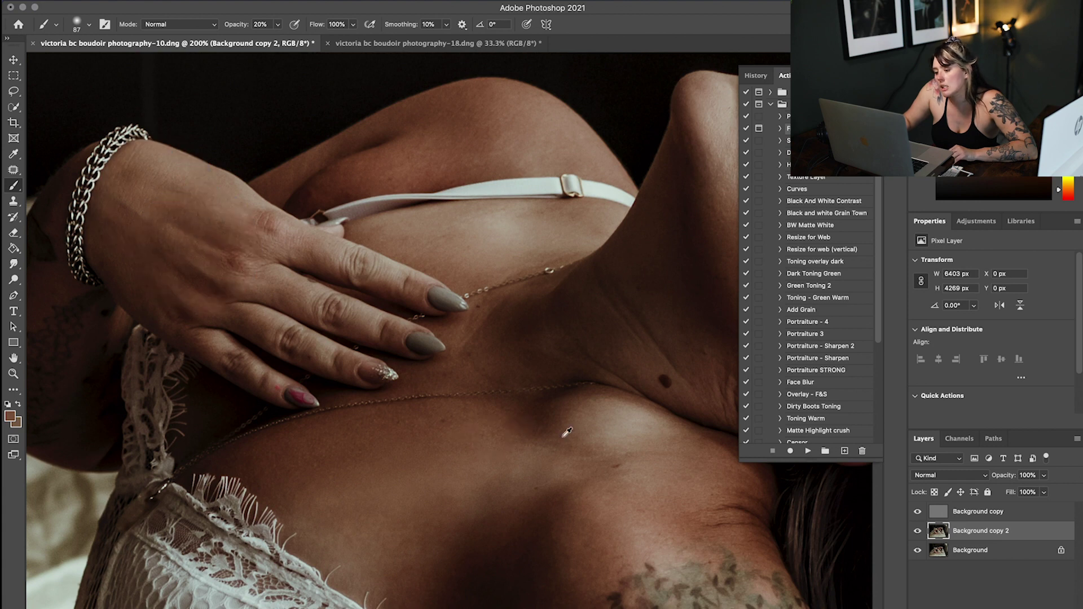
alt+click(536, 464)
alt+click(494, 521)
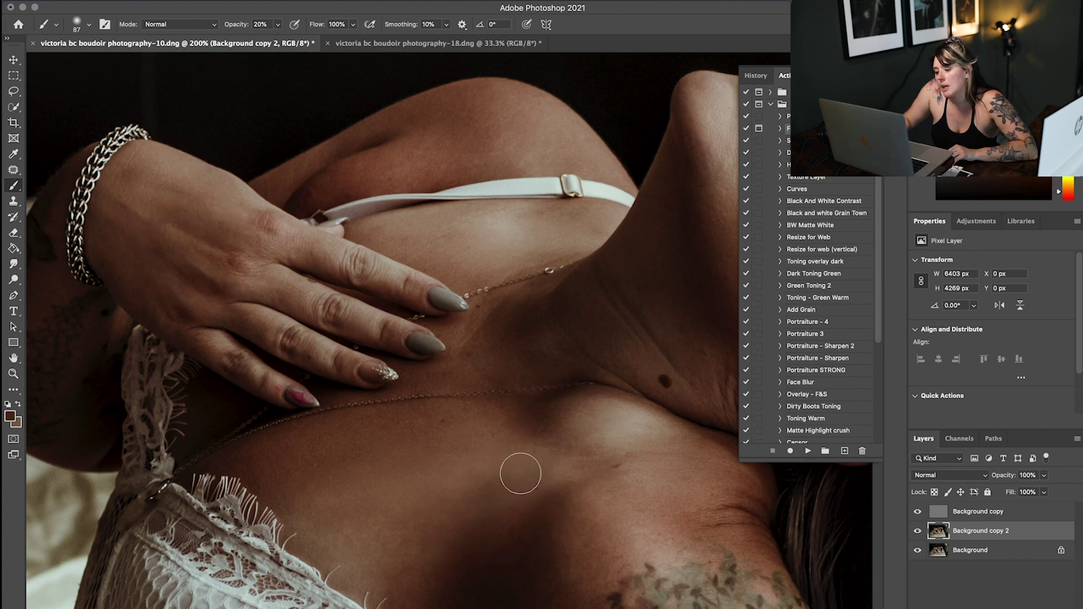
scroll(525, 469, down, 3)
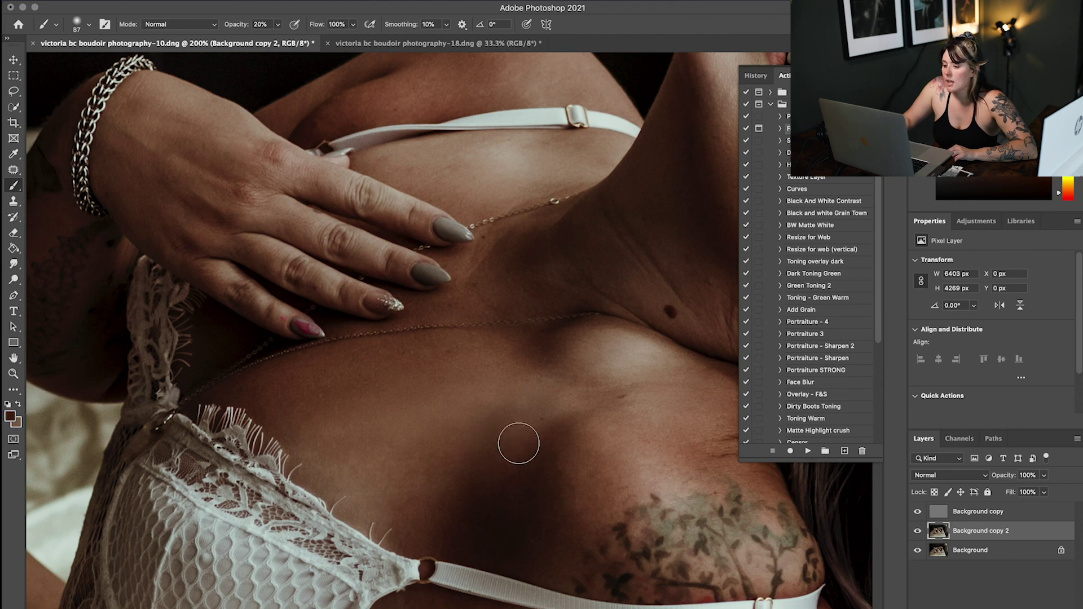
alt+click(385, 499)
alt+click(418, 466)
alt+click(335, 438)
- Smooth the side skin beneath the bra strap, between the cup and the arm, with sampled tones
scroll(515, 459, down, 4)
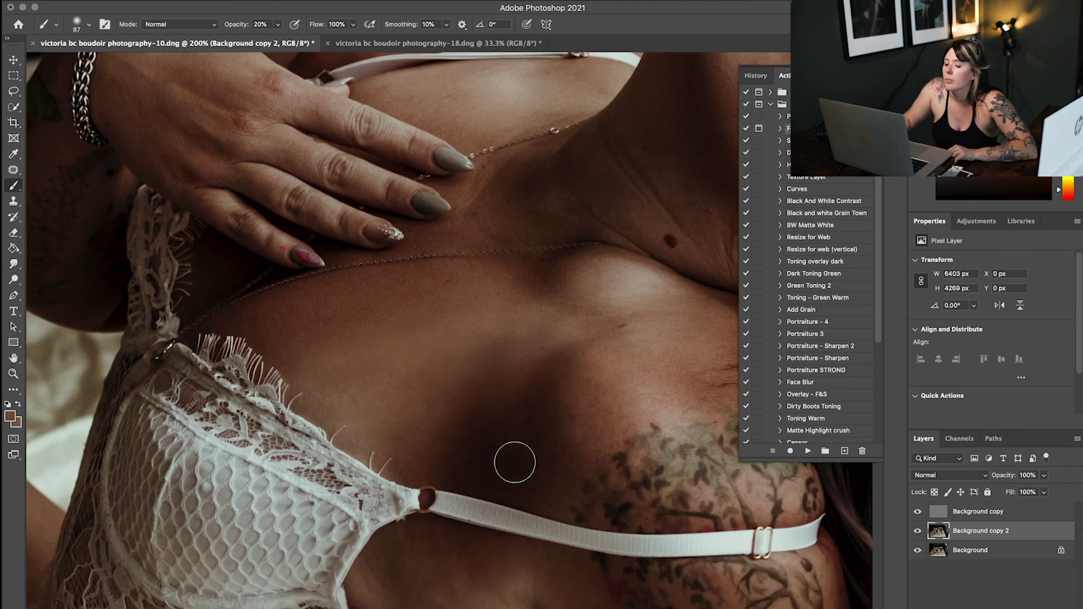
scroll(517, 459, down, 4)
alt+click(407, 455)
alt+click(429, 490)
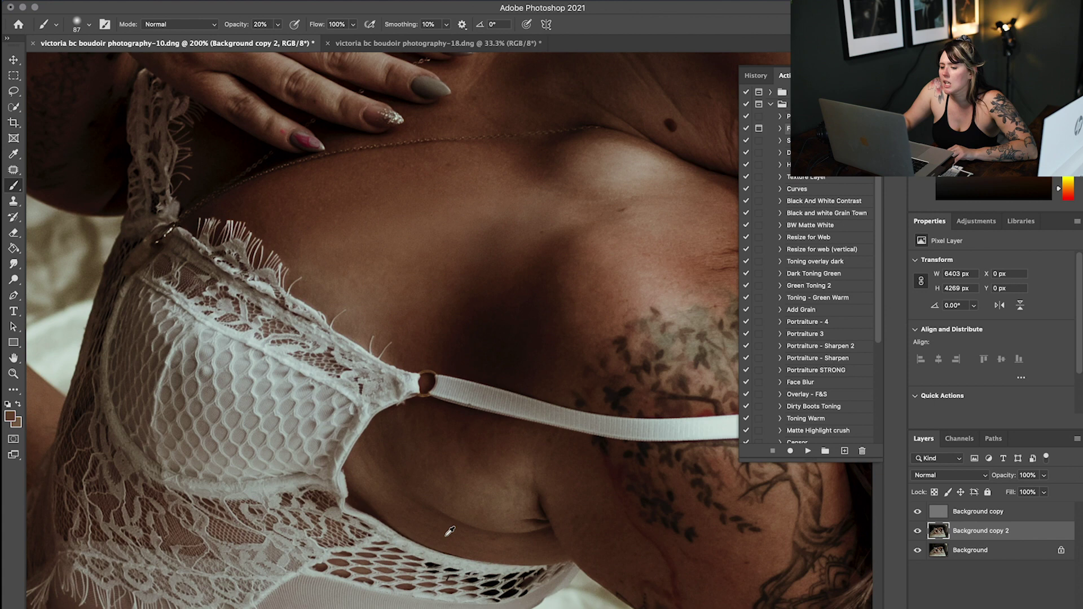
alt+click(438, 458)
alt+click(466, 461)
alt+click(444, 480)
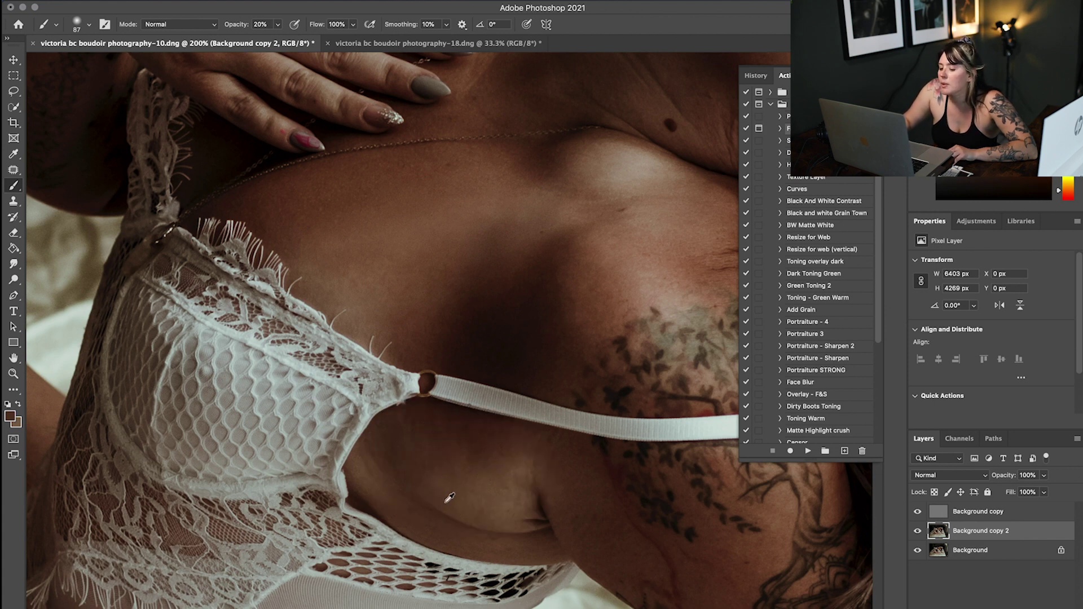
alt+click(409, 447)
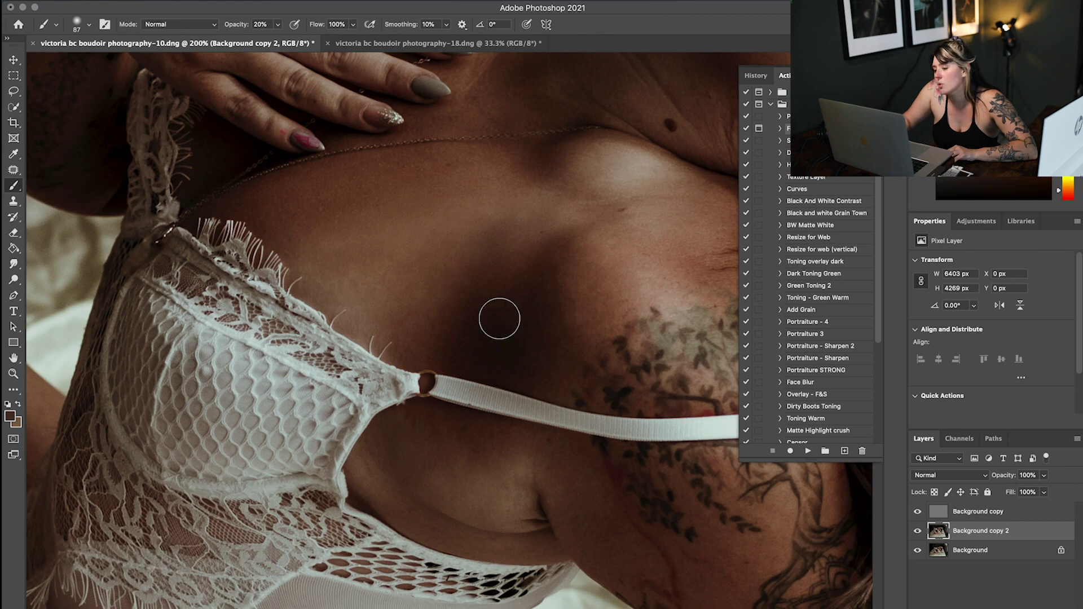
- Refine the chest above the lace cup and the upper edge of the shadow with sampled tones at 300% zoom
scroll(500, 316, right, 2)
scroll(499, 317, up, 1)
alt+click(458, 268)
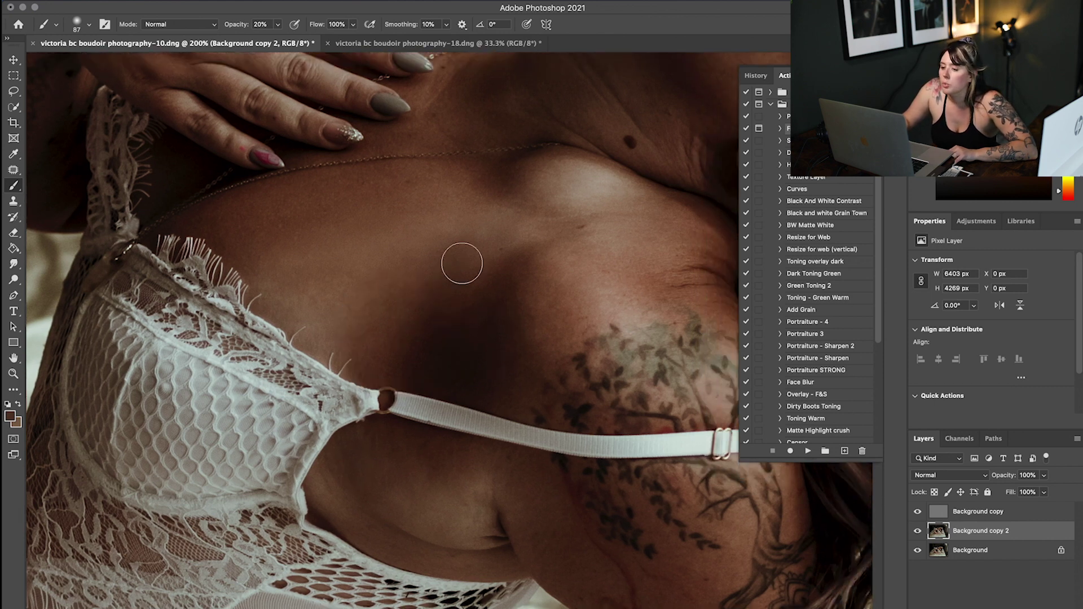
scroll(556, 206, up, 1)
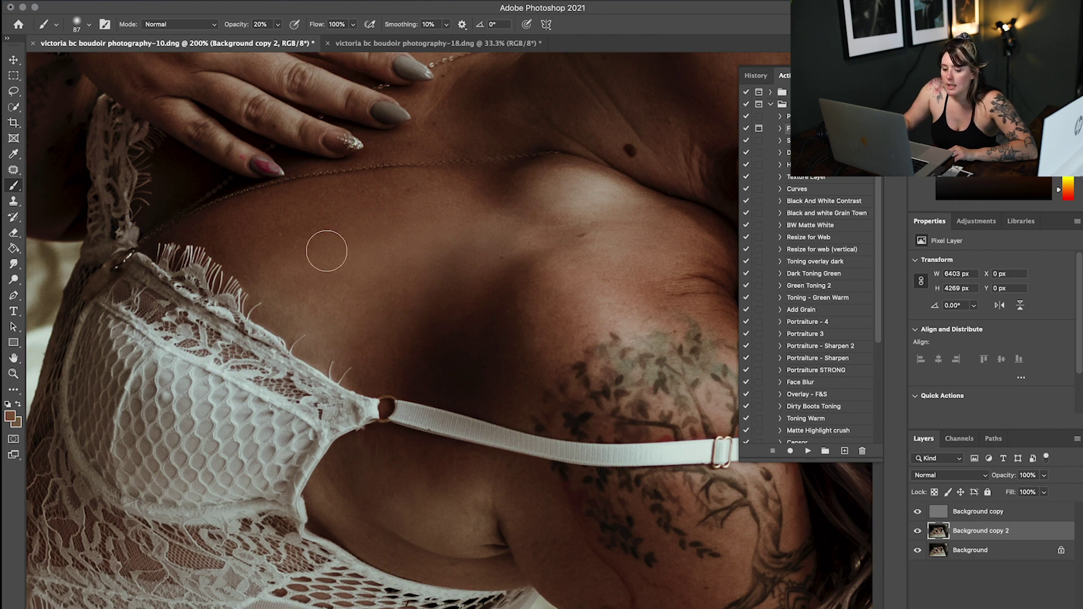
key(super+plus)
scroll(327, 251, up, 2)
alt+click(216, 213)
alt+click(276, 276)
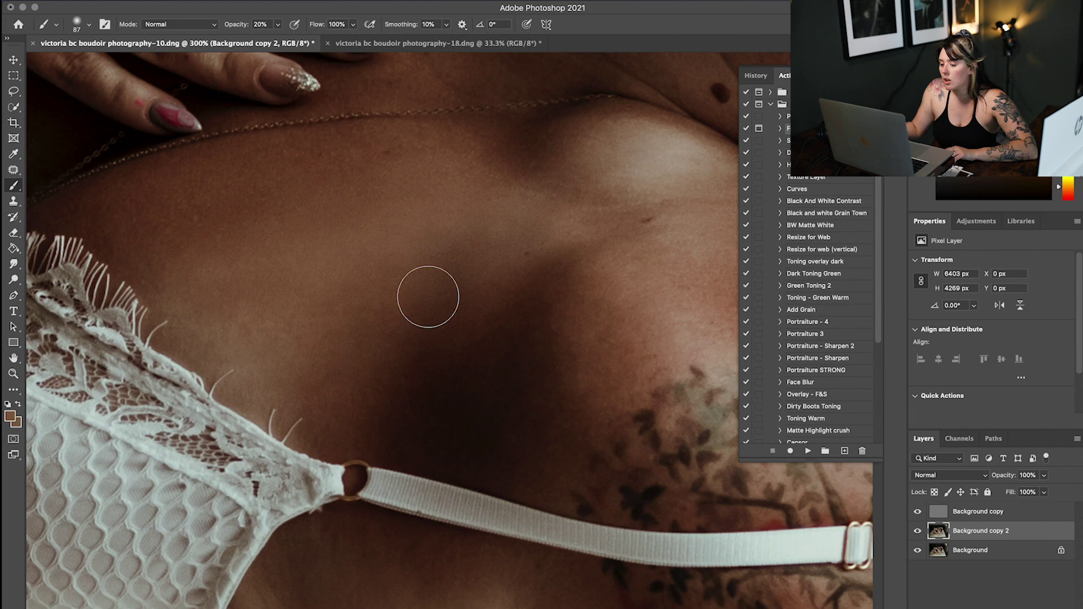
- Compare the whole image with and without the retouched low-frequency layer at 50% zoom
scroll(427, 296, down, 6)
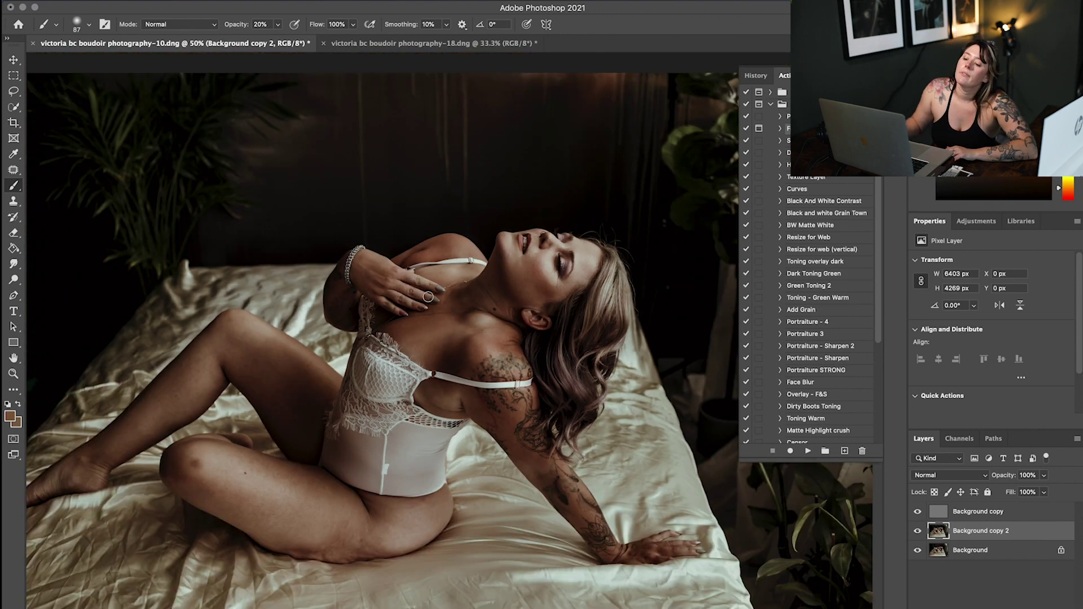
scroll(428, 296, up, 3)
scroll(434, 303, down, 3)
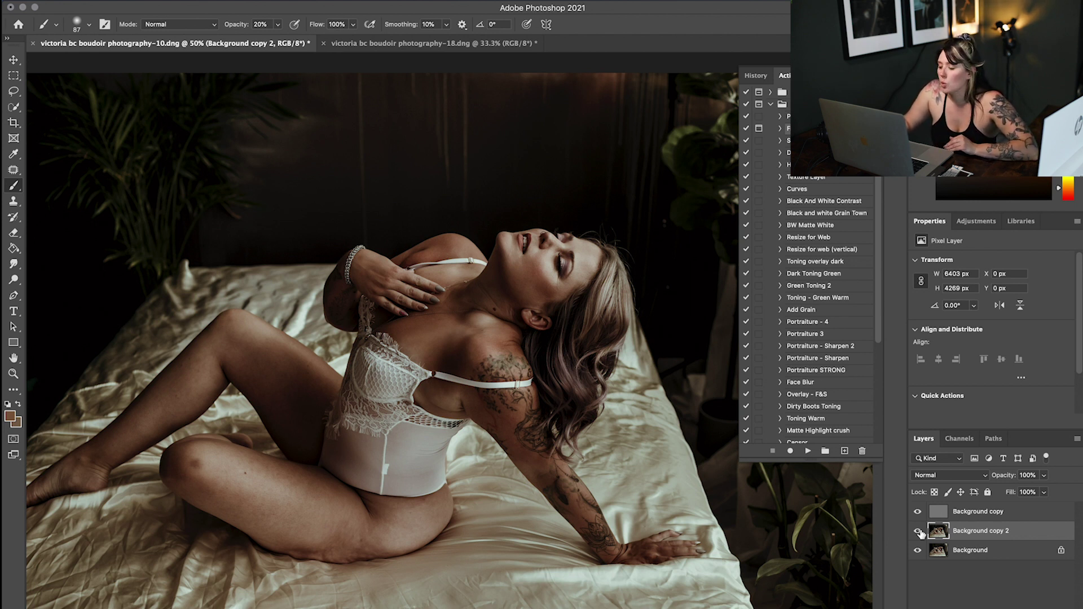
click(918, 532)
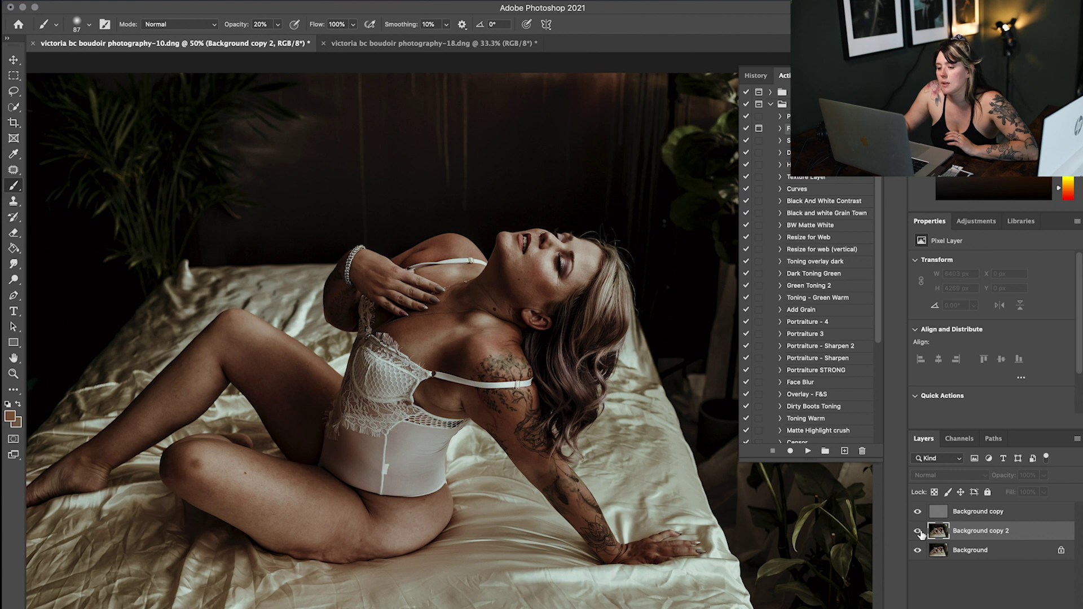
click(918, 532)
click(919, 531)
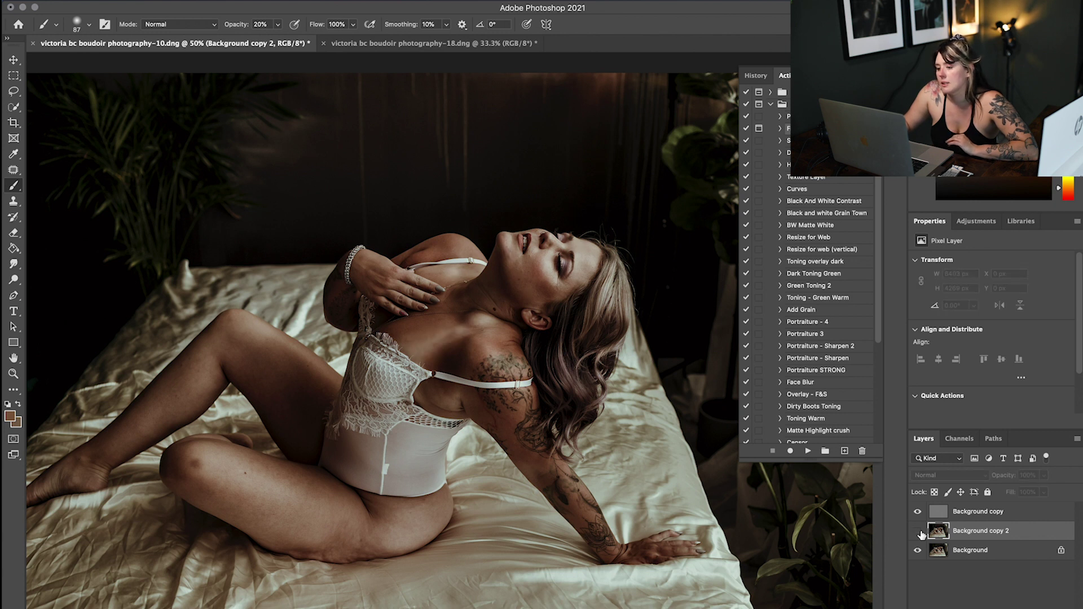
click(918, 532)
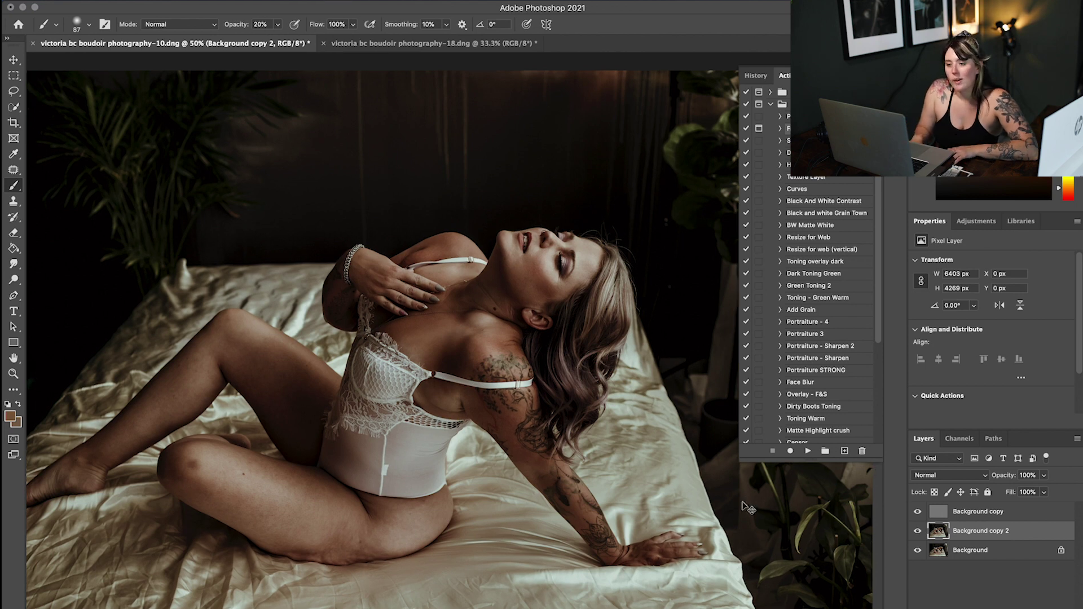
- Heal the small dark blemishes on the raised calf with the Spot Healing Brush at 200% zoom
key(super+1)
scroll(695, 497, left, 10)
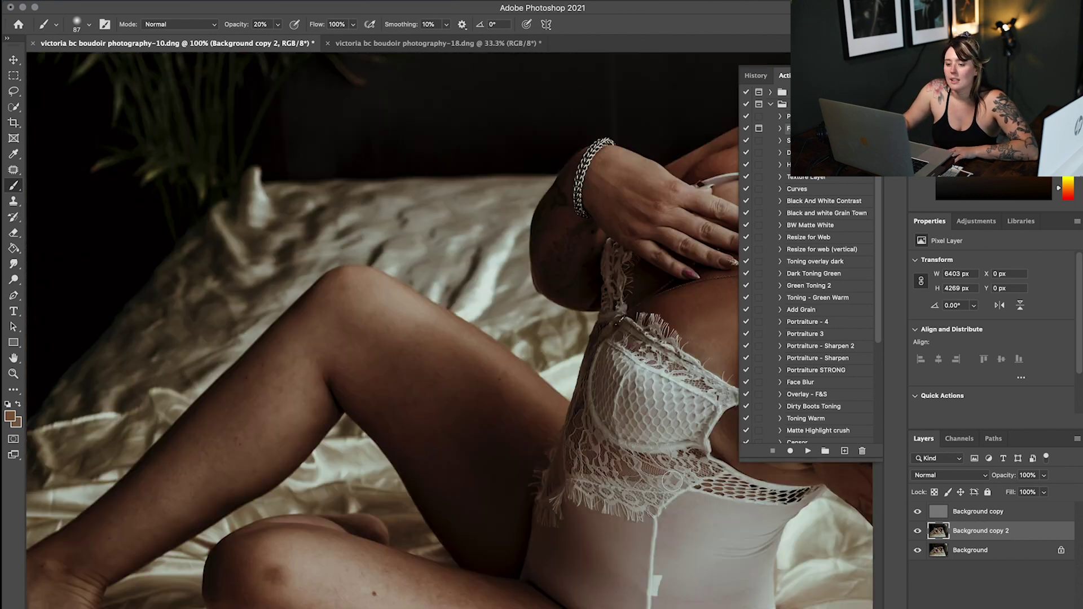
key(super+equal)
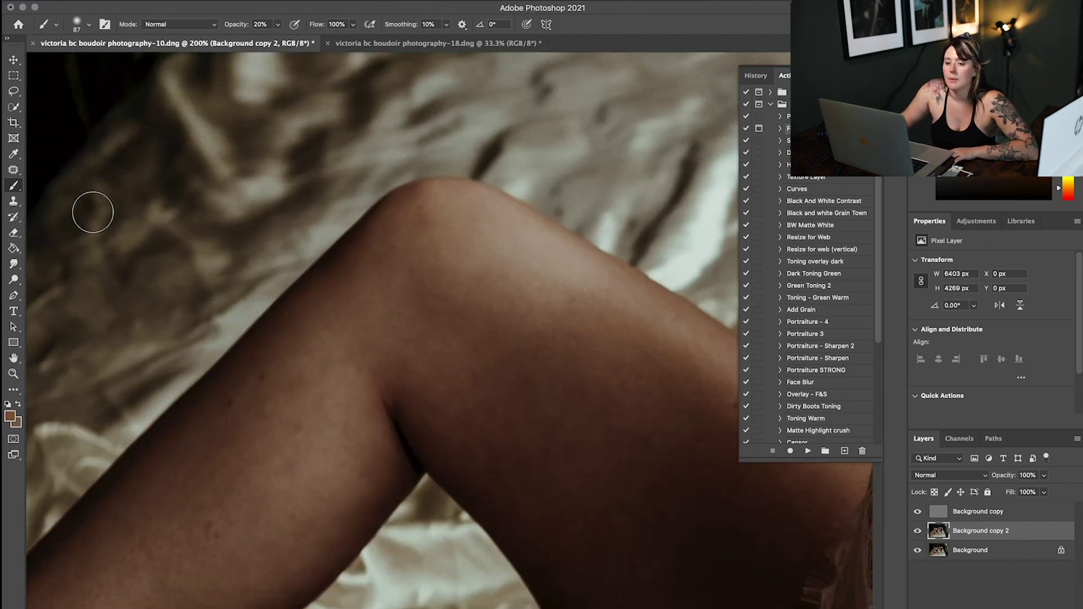
click(14, 169)
click(79, 168)
drag(247, 390, 229, 405)
click(290, 430)
click(208, 528)
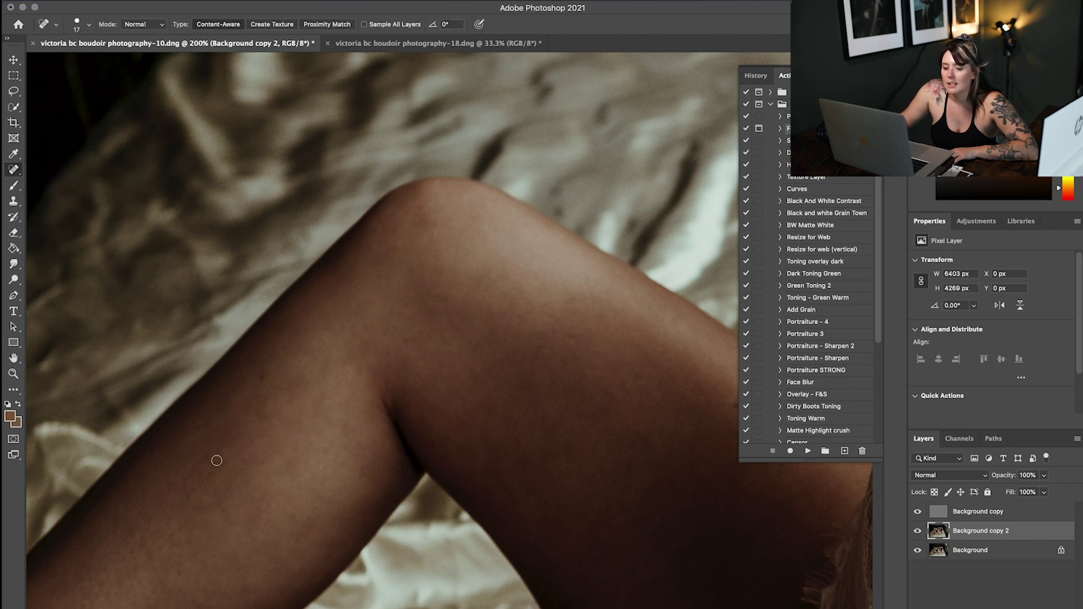
- Smooth the raised thigh and upper calf with sampled tones using a 198 px soft brush
click(14, 186)
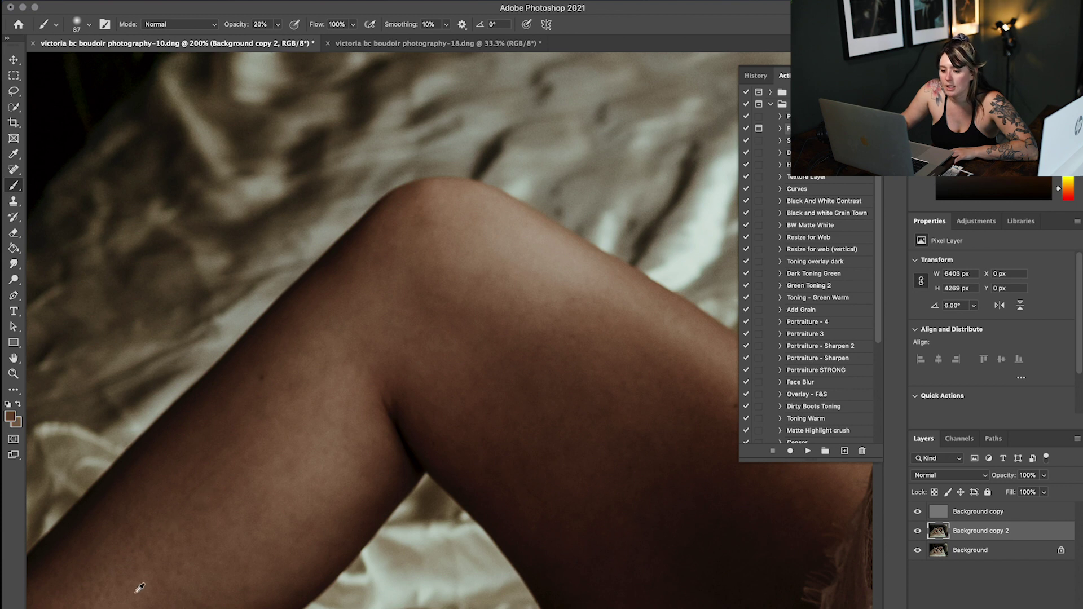
right_click(258, 479)
text(198)
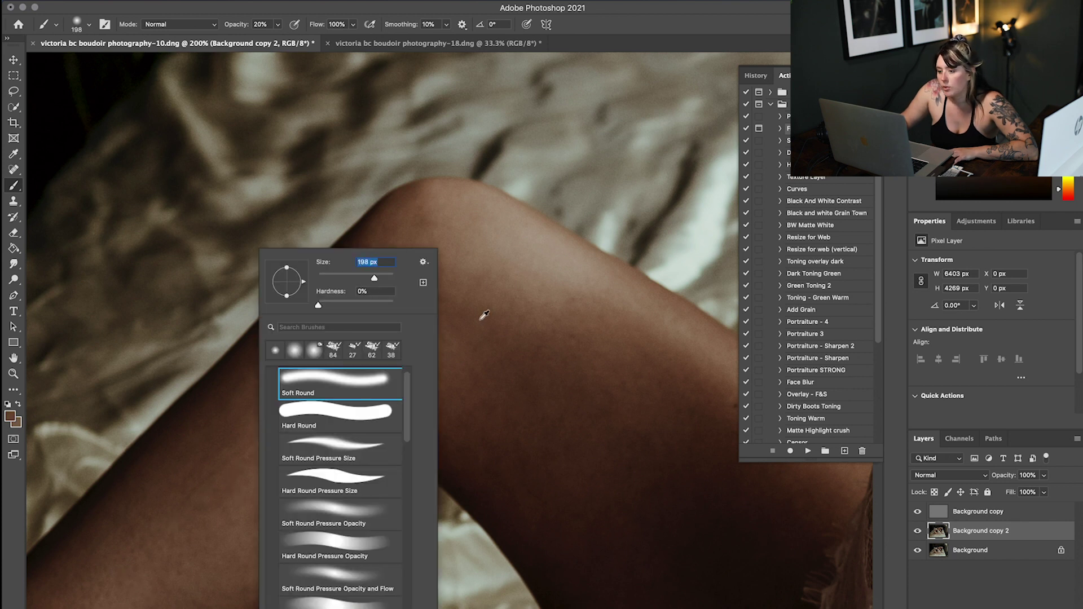
key(Return)
alt+click(503, 353)
alt+click(631, 439)
alt+click(300, 460)
scroll(234, 500, down, 3)
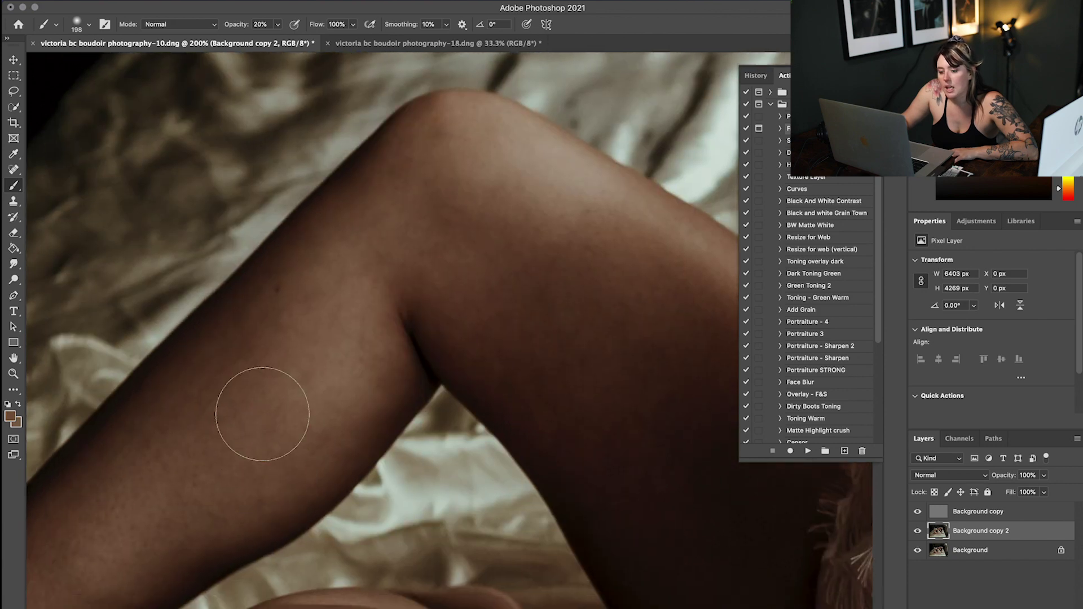
- Even out the shin down toward the ankle of the raised leg with sampled tones
scroll(262, 415, left, 5)
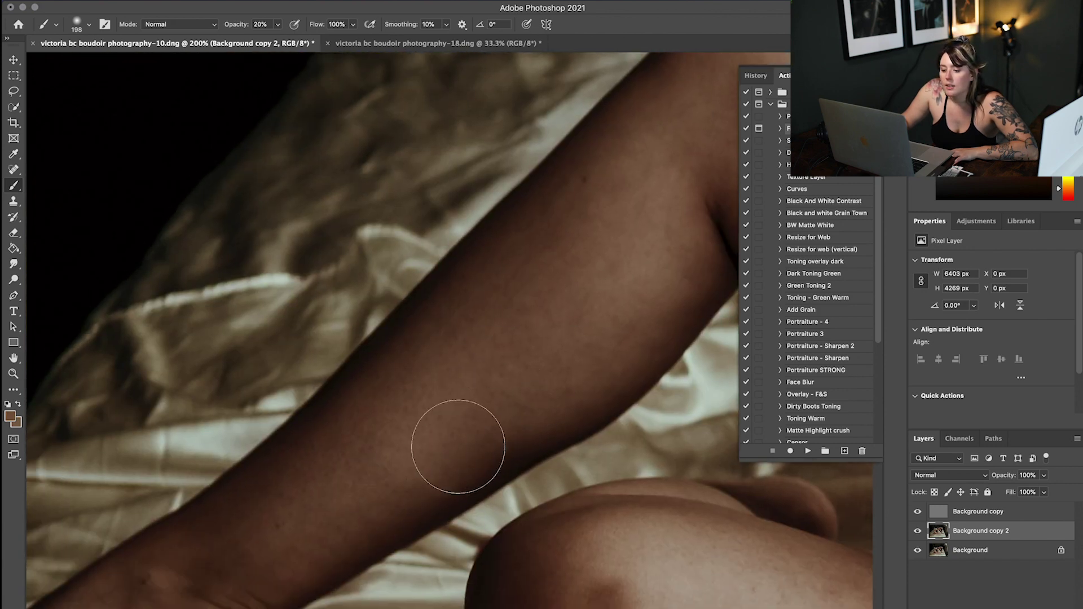
alt+click(363, 459)
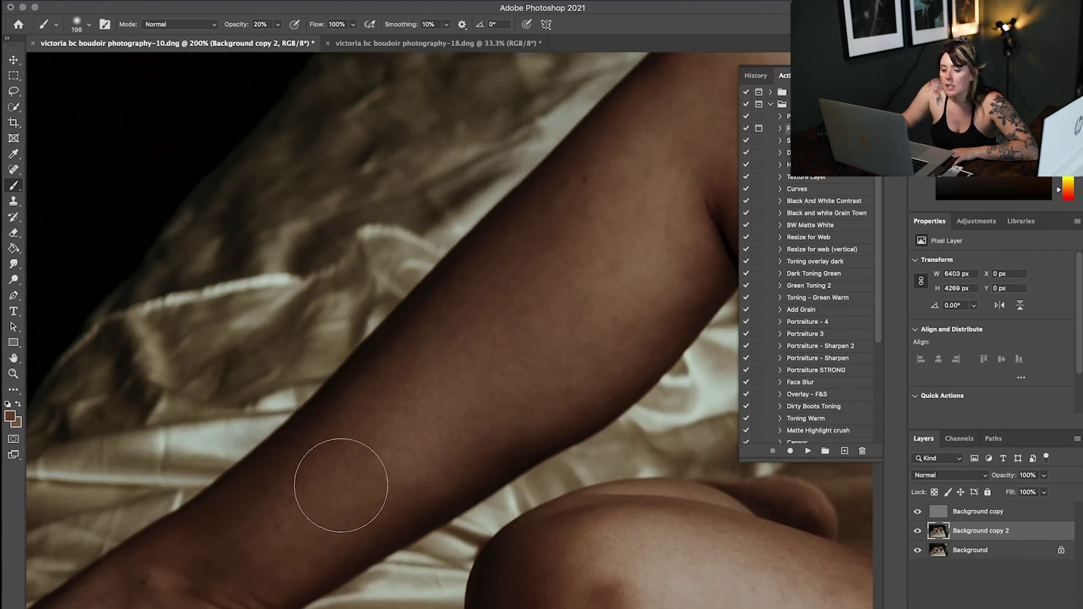
scroll(374, 432, down, 5)
alt+click(262, 442)
- Patch the dark mark on the front knee with clean skin beside it using the Patch tool
scroll(360, 407, right, 8)
scroll(359, 406, right, 5)
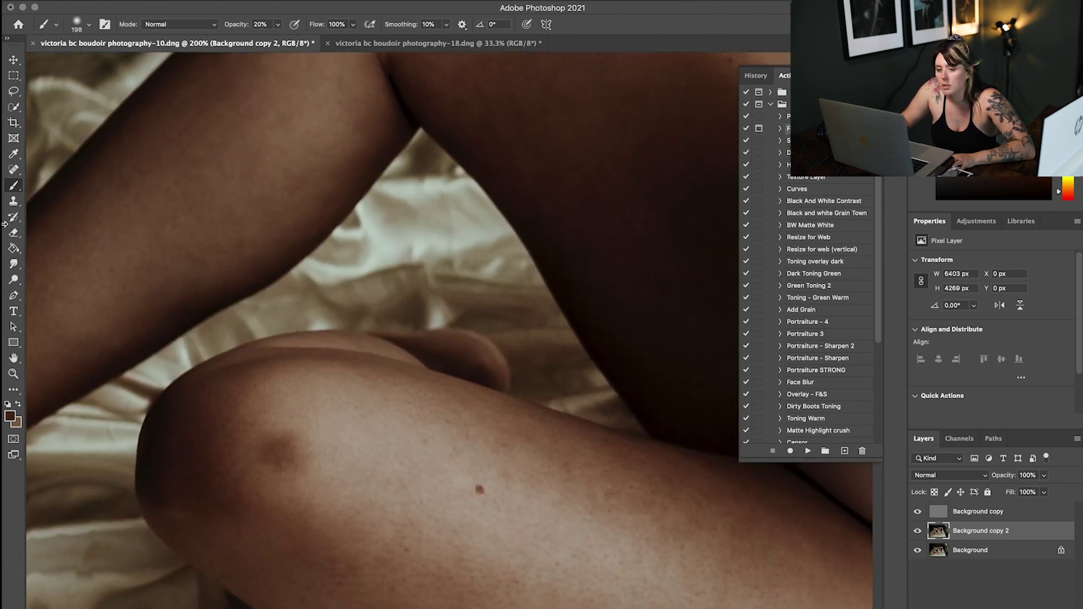
click(17, 175)
click(56, 191)
mouse_move(259, 442)
mouse_down()
mouse_move(287, 472)
mouse_move(317, 452)
mouse_move(312, 427)
mouse_move(384, 450)
mouse_up()
key(super+d)
- Patch the remaining discolouration around the front knee with neighbouring skin
scroll(443, 487, right, 3)
scroll(443, 486, down, 4)
mouse_move(257, 362)
mouse_down()
mouse_move(290, 365)
mouse_move(281, 361)
mouse_up()
drag(271, 377, 322, 383)
mouse_move(251, 392)
mouse_down()
mouse_move(228, 406)
mouse_move(249, 394)
mouse_up()
drag(234, 395, 305, 398)
key(super+d)
- Remove small blemishes along the front thigh with the Spot Healing Brush, keeping the mole near the knee
right_click(14, 169)
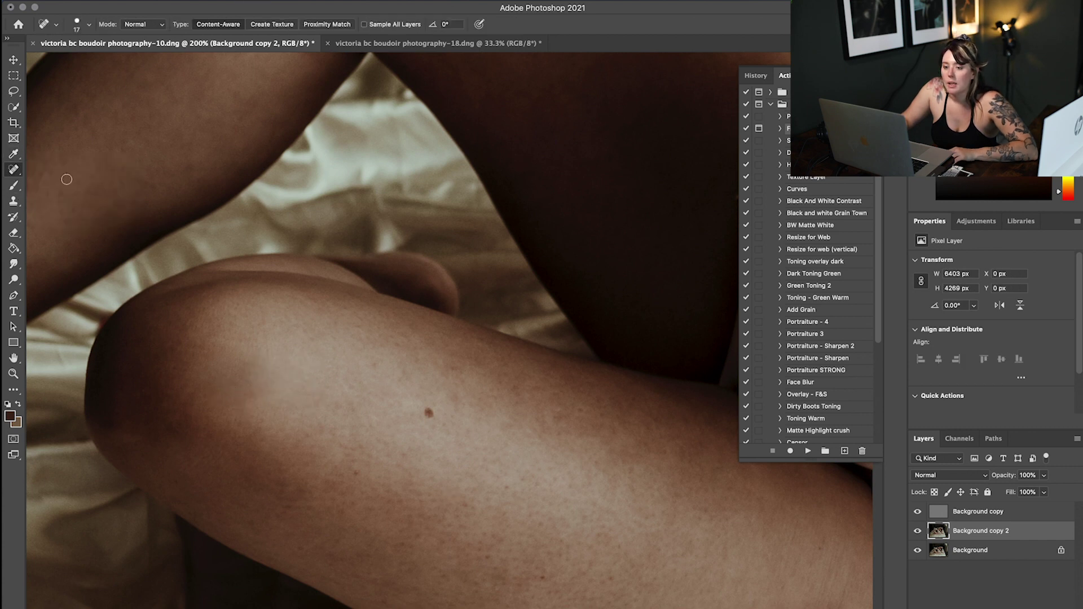
click(64, 169)
scroll(346, 435, down, 2)
click(356, 432)
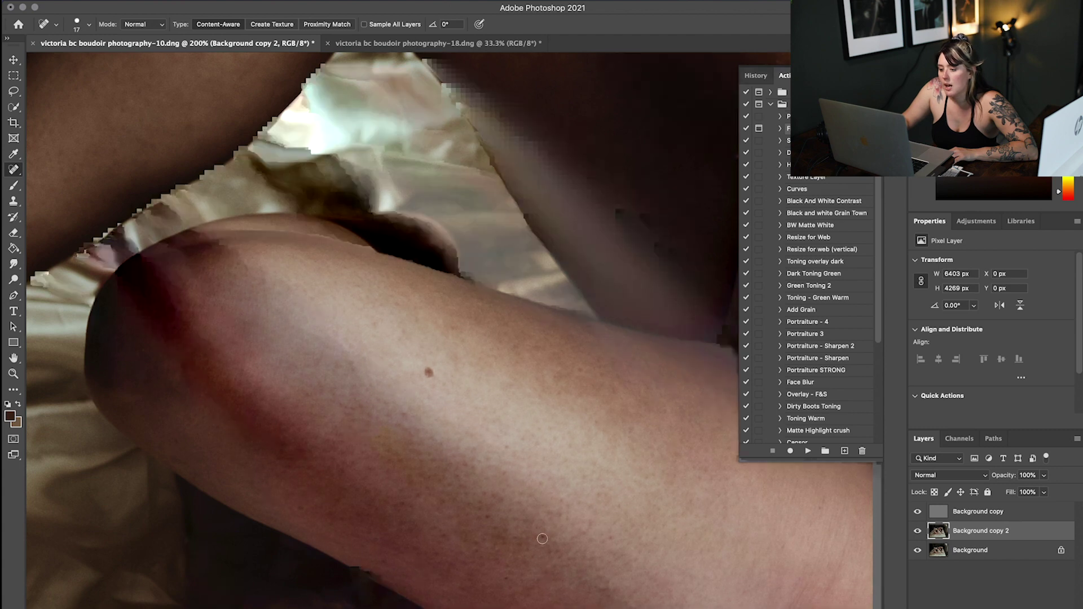
scroll(542, 538, down, 5)
scroll(542, 539, right, 6)
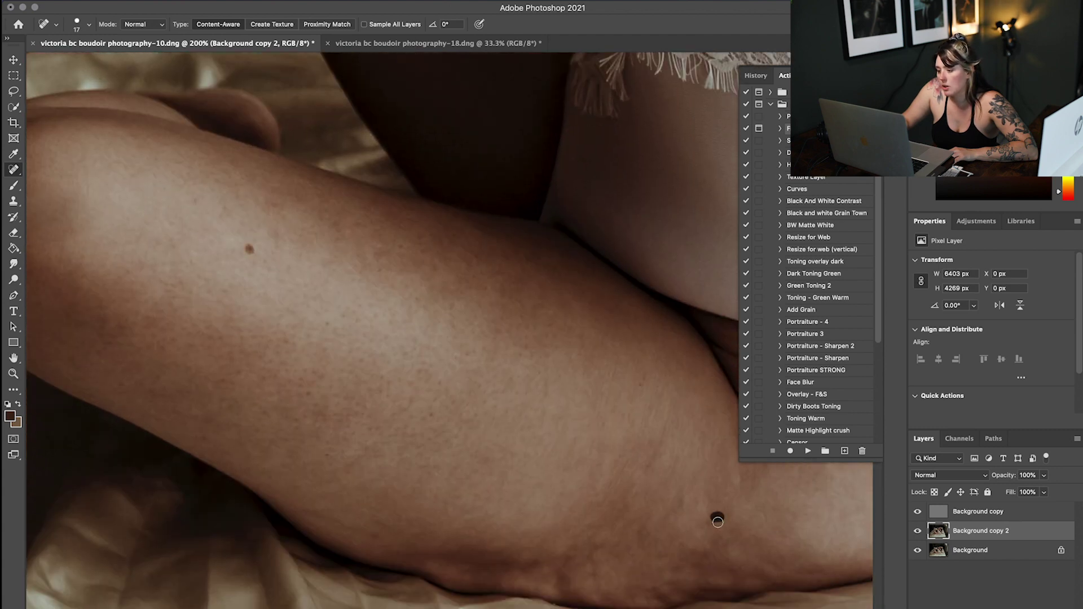
scroll(718, 520, right, 10)
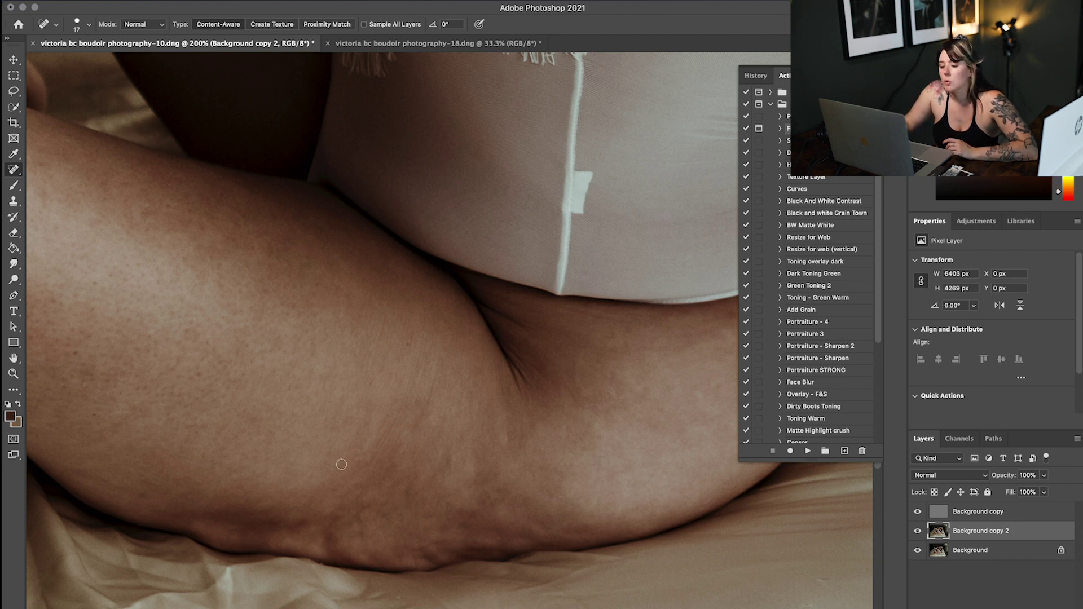
- Patch an uneven area about 101 by 48 px on the thigh's underside with smoother skin at 300% zoom
click(12, 170)
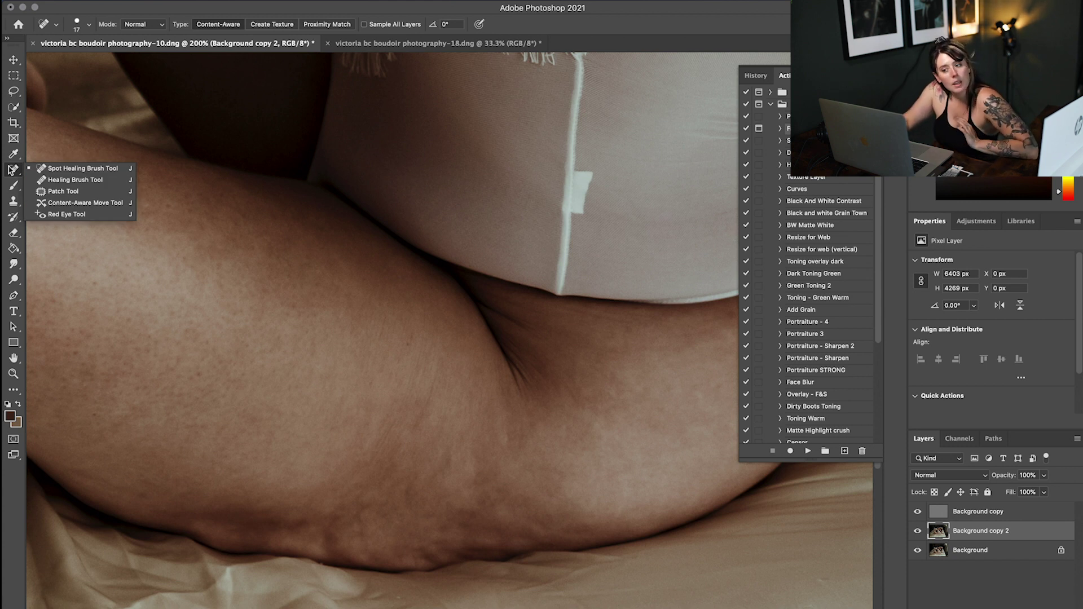
click(63, 191)
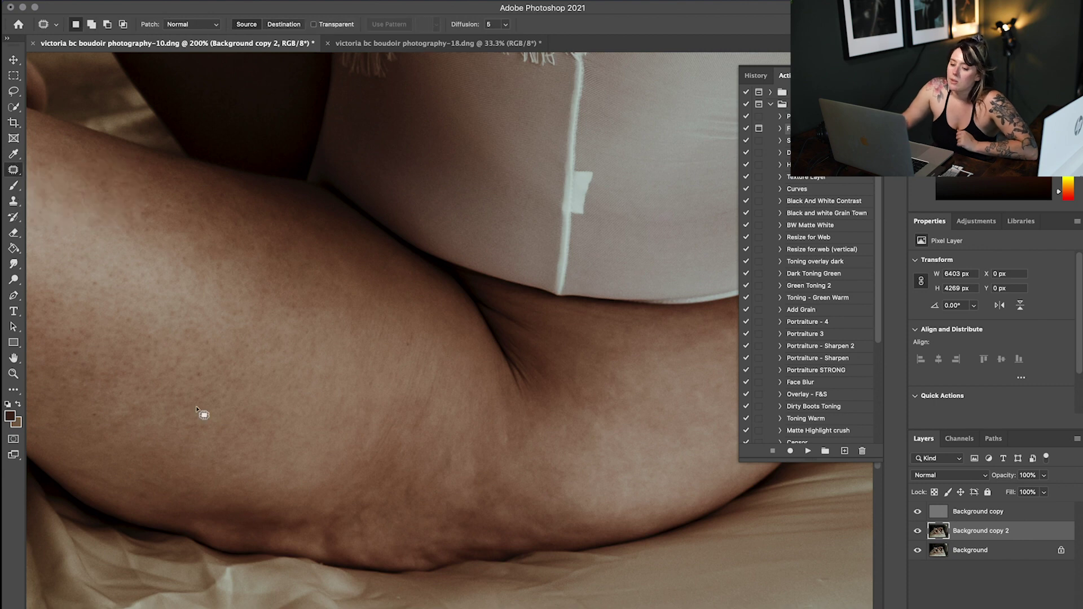
key(super+equal)
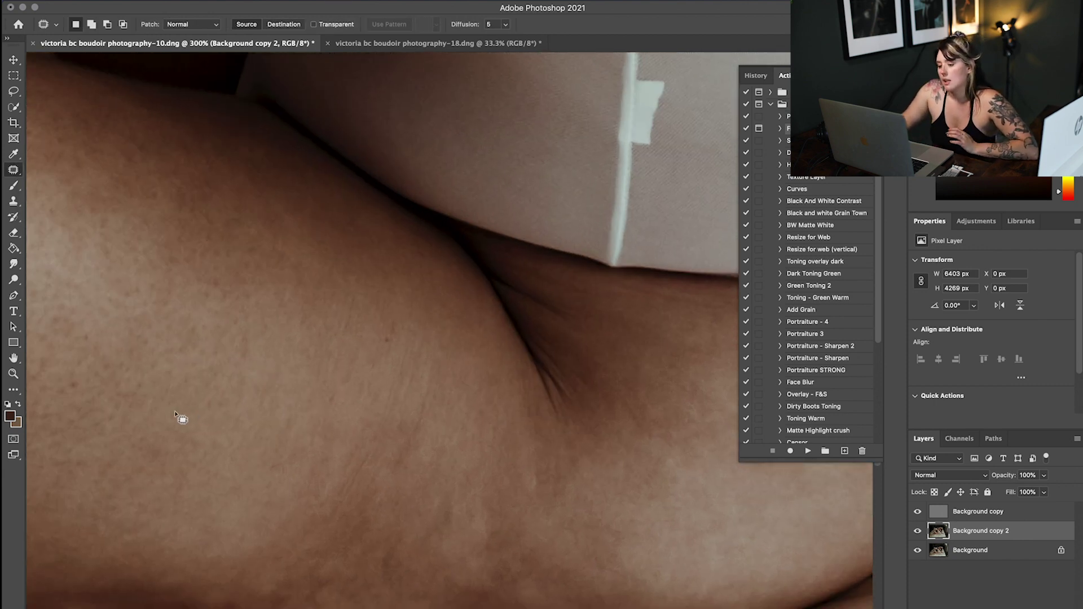
scroll(379, 342, down, 3)
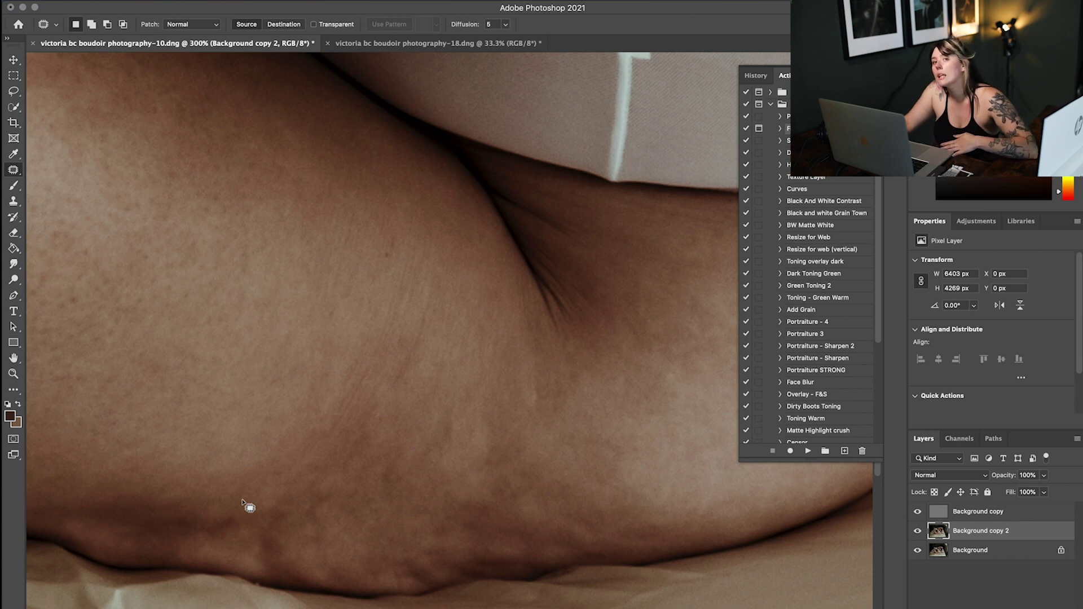
scroll(240, 500, left, 2)
mouse_move(242, 499)
mouse_down()
mouse_move(220, 515)
mouse_move(276, 551)
mouse_move(304, 508)
mouse_up()
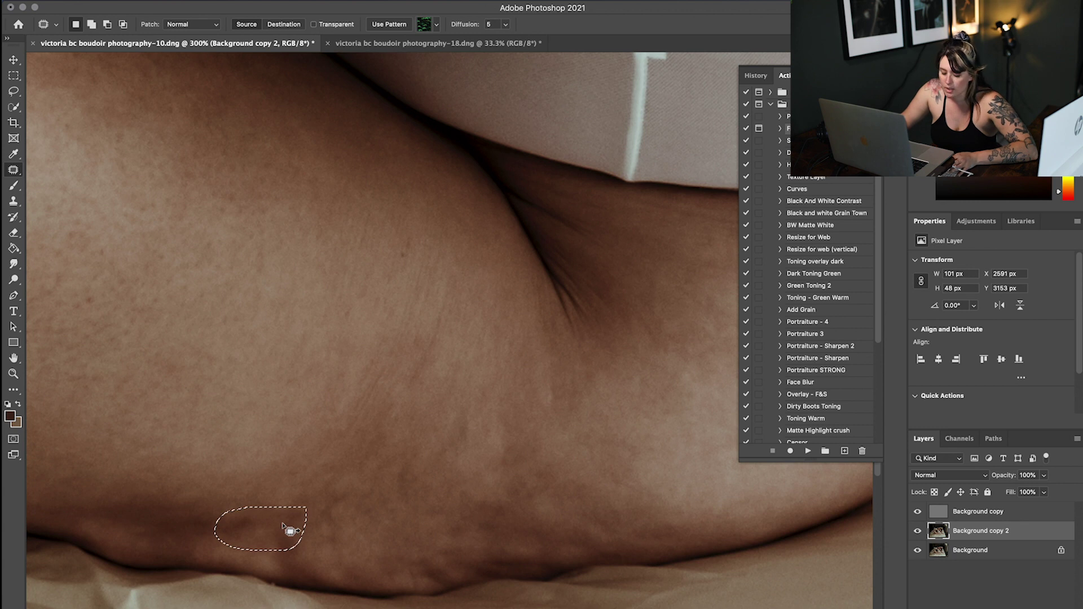
mouse_move(277, 524)
mouse_down()
mouse_move(279, 489)
mouse_move(364, 525)
mouse_move(362, 499)
mouse_up()
key(super+d)
- Patch the neighbouring dimples just beside the first patched area on the thigh's underside
drag(342, 521, 350, 469)
mouse_move(289, 495)
mouse_down()
mouse_move(266, 520)
mouse_move(314, 499)
mouse_move(299, 563)
mouse_move(330, 534)
mouse_up()
drag(298, 545, 341, 491)
key(super+d)
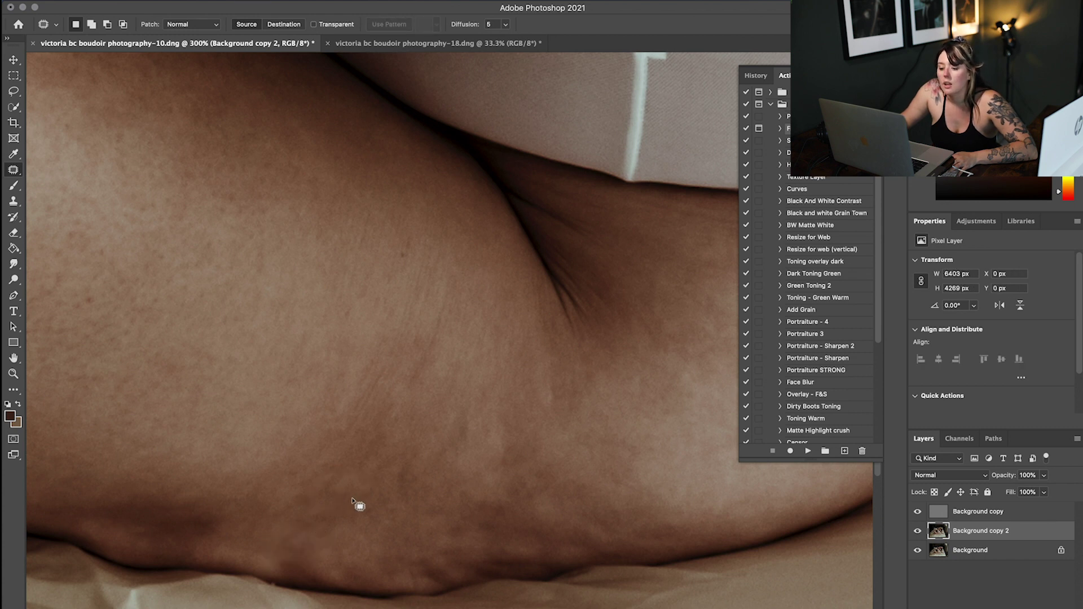
- Patch the rippled skin on the underside below the hip crease with smoother skin from just above
scroll(451, 556, right, 3)
mouse_move(404, 552)
mouse_down()
mouse_move(387, 580)
mouse_move(507, 550)
mouse_move(492, 539)
mouse_up()
scroll(416, 573, left, 2)
key(super+d)
key(super+d)
mouse_move(498, 551)
mouse_down()
mouse_move(503, 520)
mouse_move(471, 545)
mouse_up()
mouse_move(459, 554)
mouse_down()
mouse_move(484, 512)
mouse_move(475, 498)
mouse_up()
key(super+d)
- Patch the remaining dimples and dark patches on the underside where the thigh meets the buttock
drag(472, 507, 523, 484)
key(super+d)
mouse_move(529, 534)
mouse_down()
mouse_move(516, 551)
mouse_move(533, 534)
mouse_up()
drag(544, 546, 556, 510)
key(super+d)
mouse_move(460, 512)
mouse_down()
mouse_move(529, 532)
mouse_move(479, 514)
mouse_up()
drag(516, 531, 529, 483)
key(super+d)
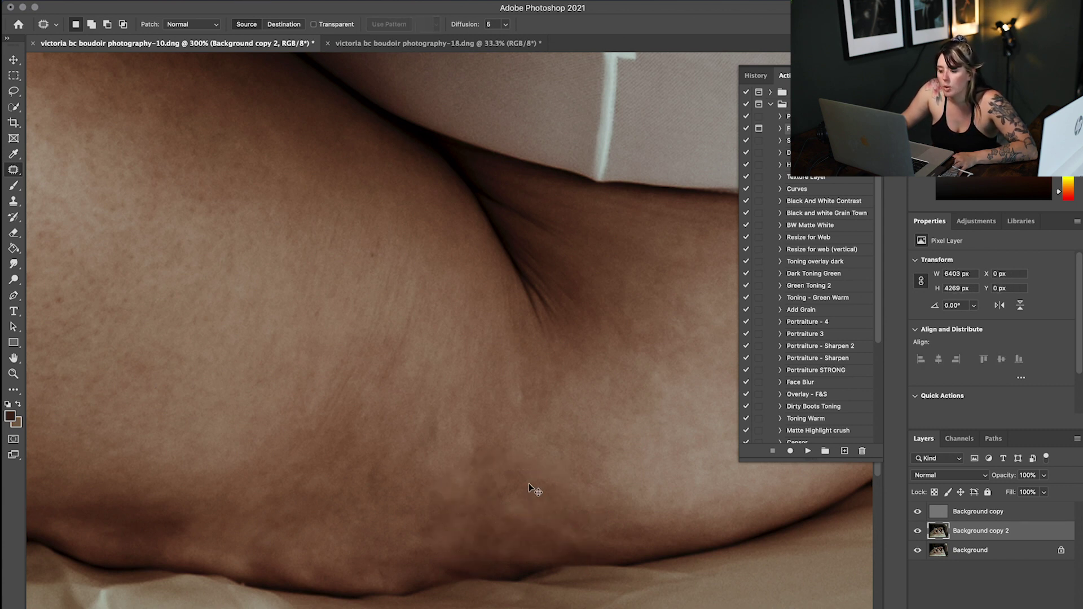
- Patch the dark uneven band along the thigh's lower edge on the side toward the knee
scroll(530, 487, left, 3)
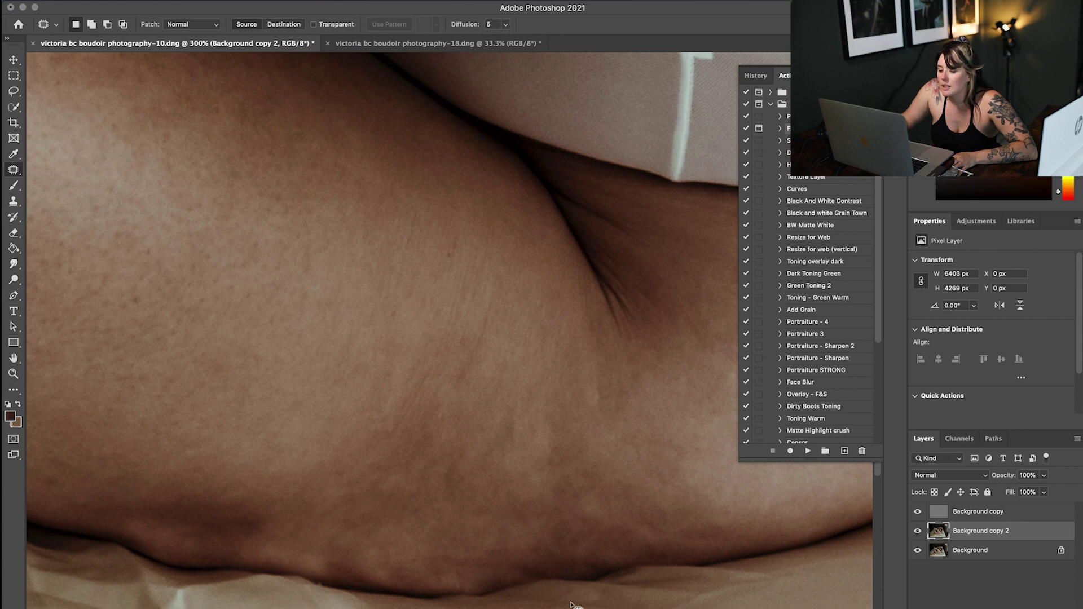
scroll(489, 551, down, 3)
mouse_move(205, 486)
mouse_down()
mouse_move(249, 529)
mouse_move(378, 503)
mouse_move(361, 495)
mouse_up()
drag(306, 499, 256, 440)
key(super+d)
mouse_move(310, 531)
mouse_down()
mouse_move(325, 551)
mouse_move(314, 530)
mouse_up()
drag(327, 538, 322, 512)
key(super+d)
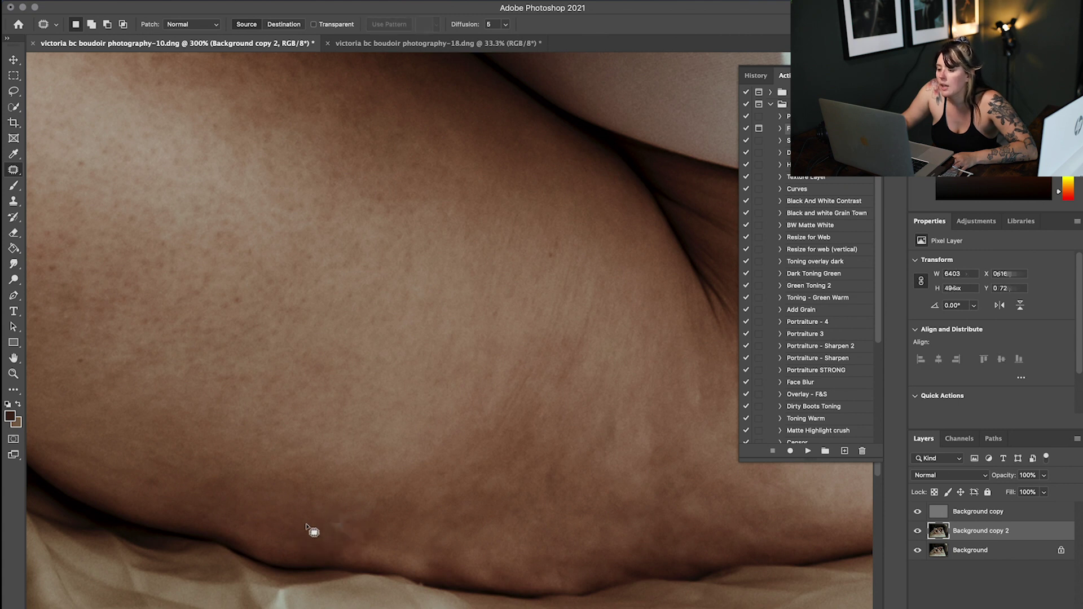
- Blend the lower thigh with sampled skin tones using a 153 px soft brush
click(14, 185)
right_click(350, 251)
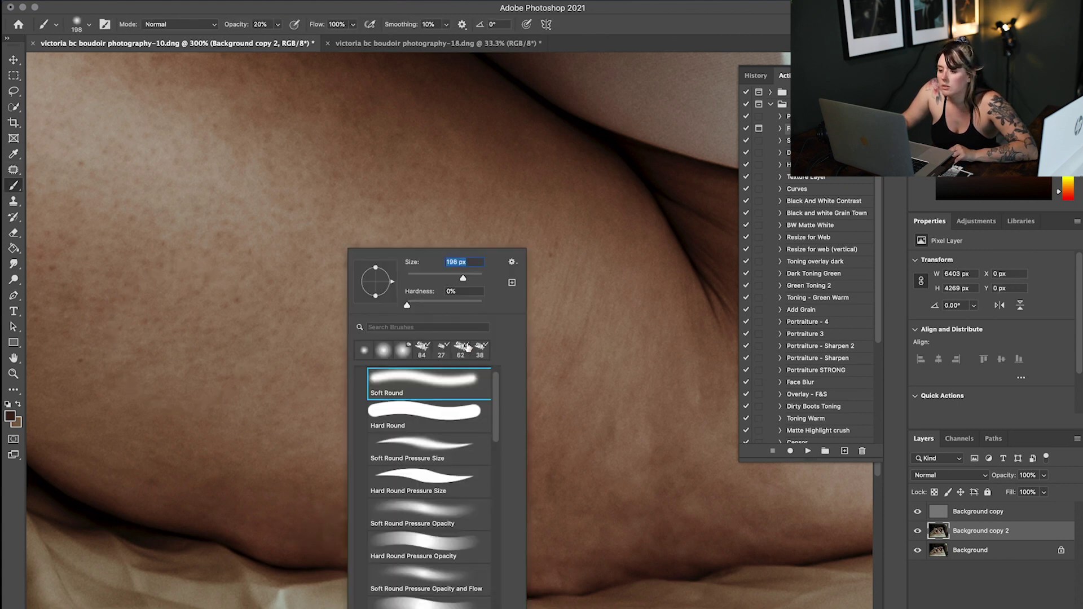
alt+click(182, 475)
alt+click(343, 496)
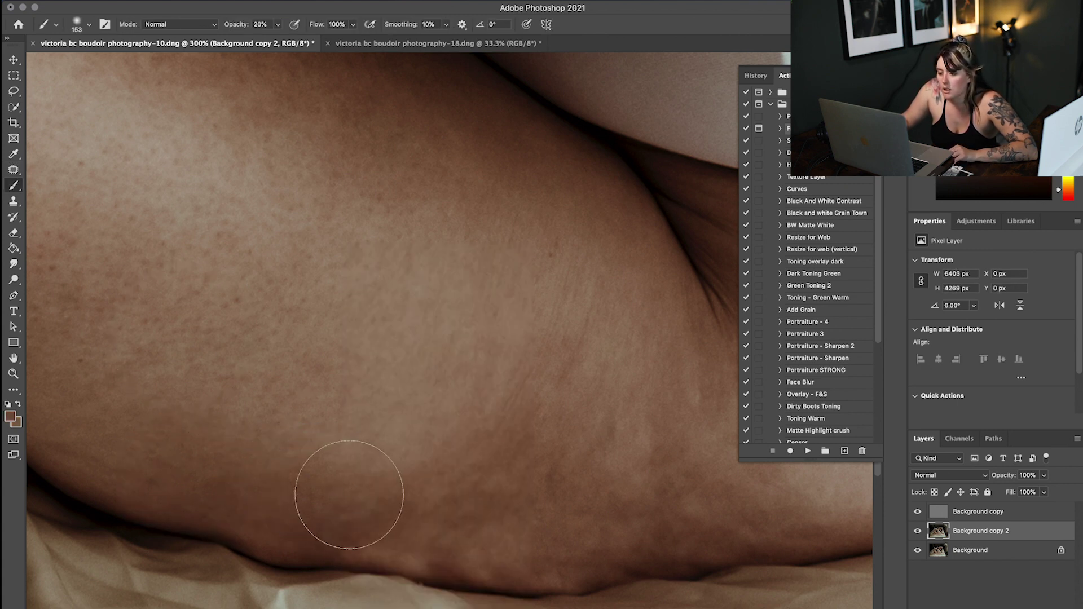
- Reduce the brush to 111 px and blend the shadow above the thigh's lower edge with repeatedly sampled tones
right_click(405, 454)
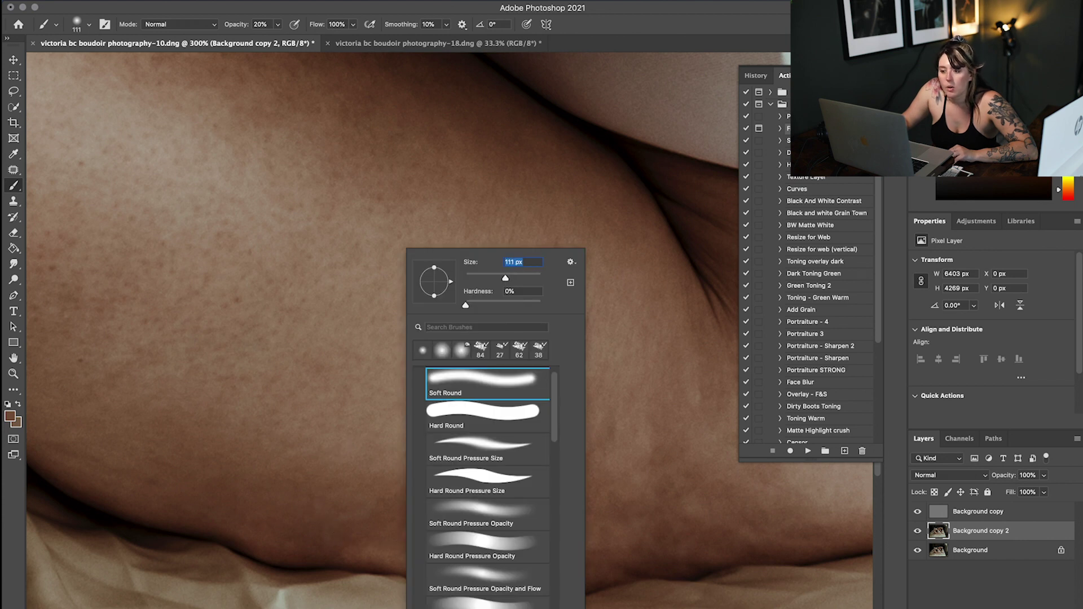
alt+click(271, 453)
alt+click(327, 506)
alt+click(367, 512)
alt+click(323, 520)
alt+click(266, 515)
alt+click(154, 474)
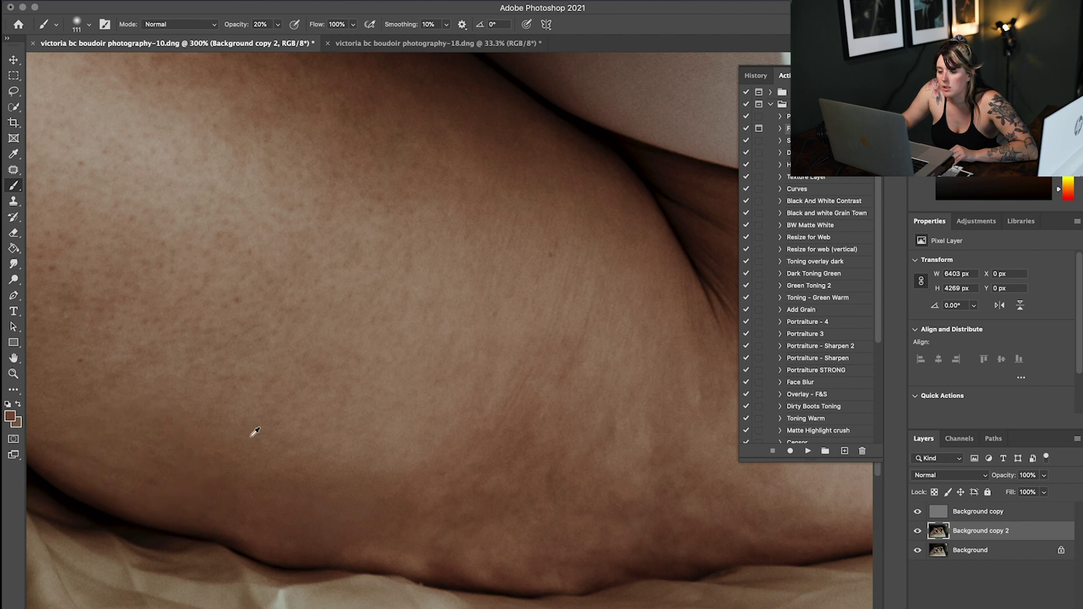
- Even out the lower thigh toward the buttock below the hip crease with sampled tones
alt+click(488, 534)
scroll(608, 513, right, 2)
alt+click(544, 473)
alt+click(655, 491)
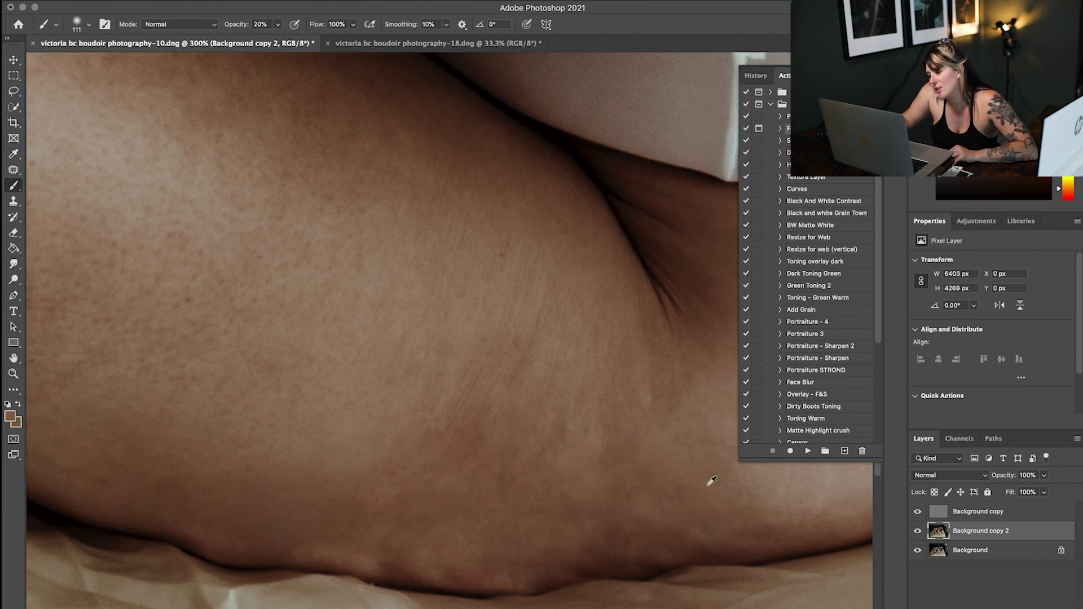
- Reduce the brush to 57 px and refine the patchy tones close to the thigh's bottom edge
right_click(644, 460)
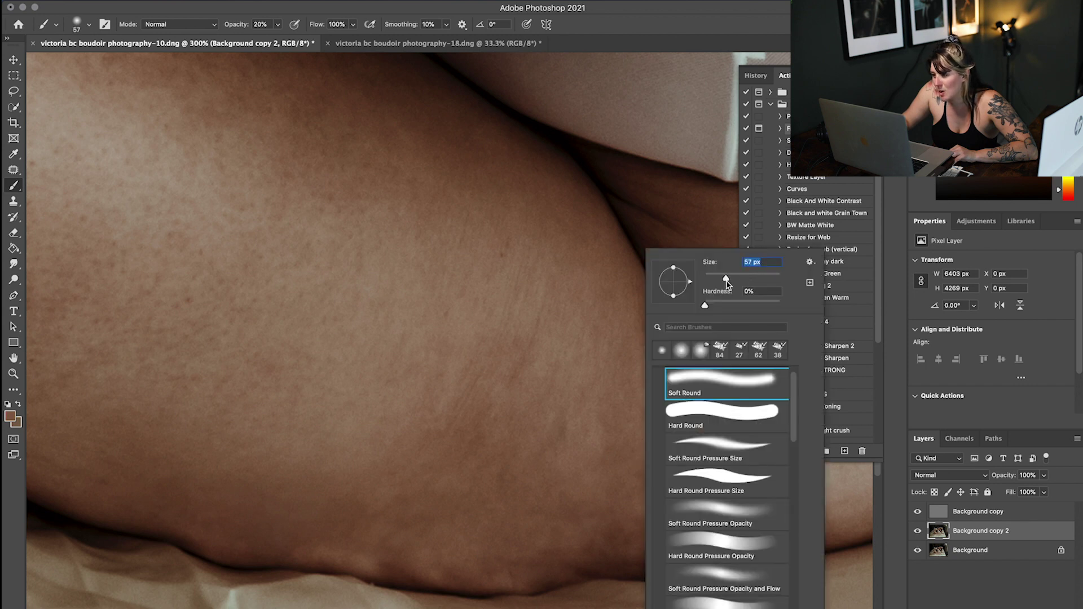
click(500, 537)
click(518, 559)
alt+click(439, 565)
click(397, 558)
alt+click(382, 555)
click(415, 553)
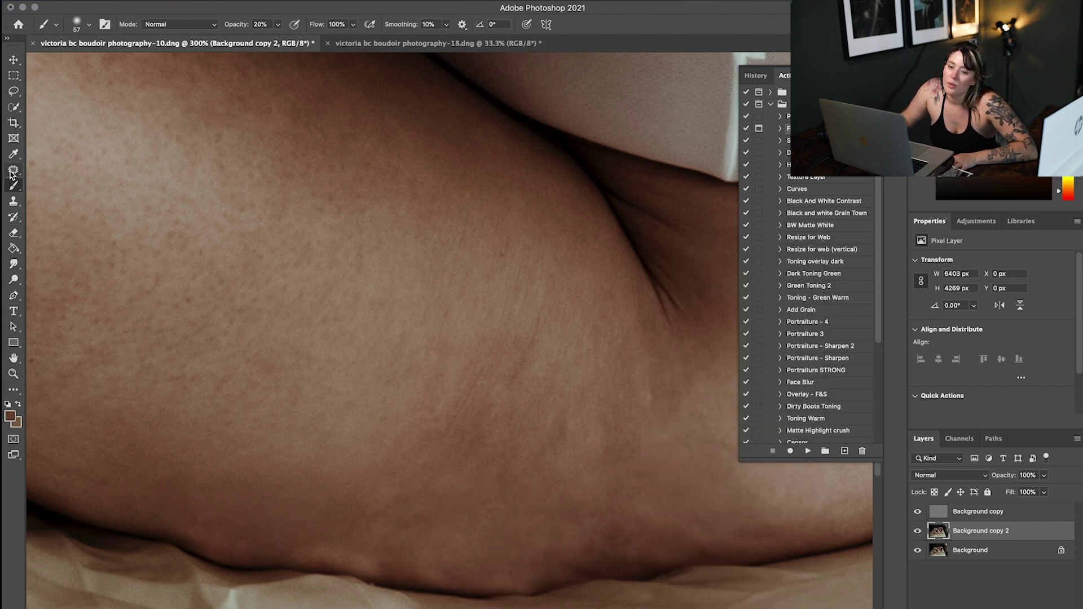
- Patch a narrow strip about 107 by 26 px along the thigh's bottom edge with skin from just above
click(12, 170)
scroll(416, 544, left, 3)
drag(426, 573, 419, 555)
mouse_move(417, 561)
mouse_down()
mouse_move(398, 536)
mouse_move(330, 541)
mouse_move(363, 562)
mouse_move(396, 554)
mouse_move(394, 525)
mouse_up()
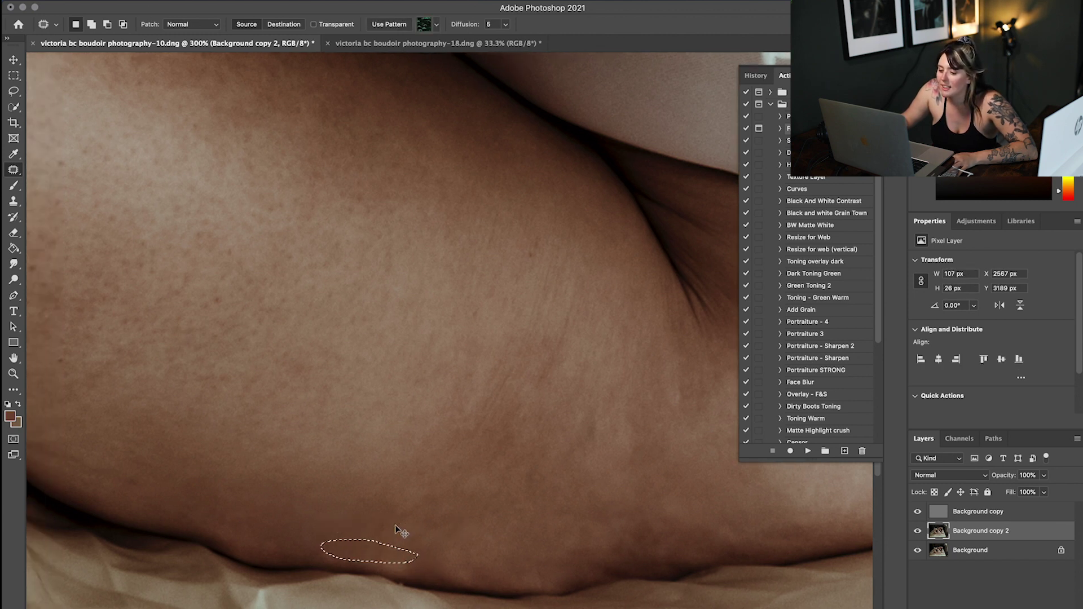
- Patch two more uneven spots along the thigh's bottom edge, below the hip crease, using nearby skin
key(super+d)
scroll(403, 528, right, 4)
mouse_move(558, 533)
mouse_down()
mouse_move(525, 539)
mouse_move(597, 539)
mouse_move(563, 511)
mouse_move(629, 510)
mouse_up()
key(super+d)
drag(603, 524, 547, 480)
key(super+d)
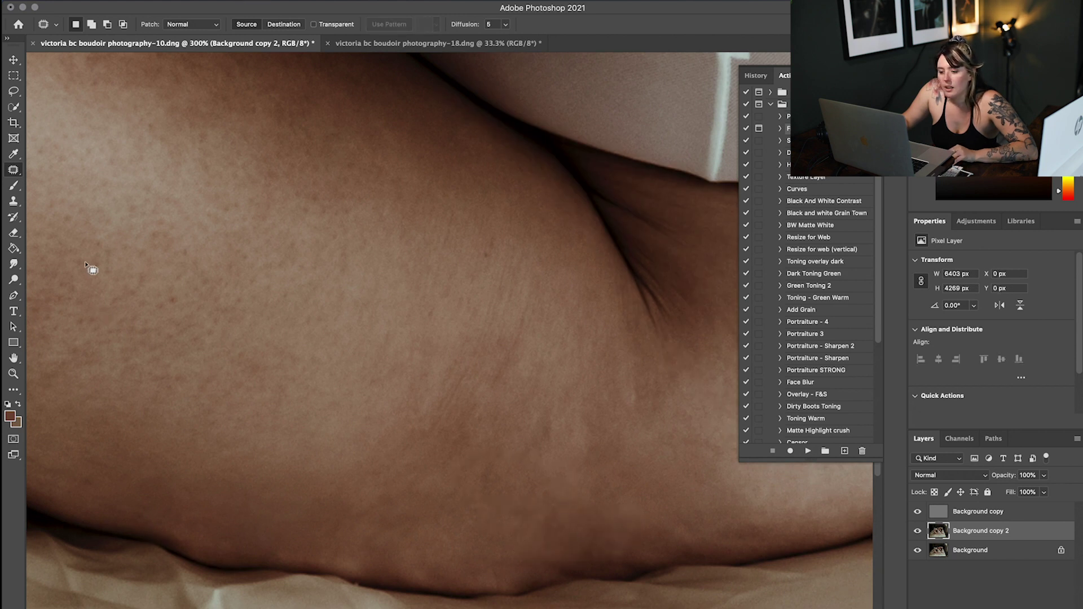
- Brush sampled skin tones over the patched areas along the thigh's bottom edge to blend them
click(13, 185)
drag(180, 512, 192, 515)
alt+click(309, 534)
alt+click(373, 560)
drag(350, 552, 329, 551)
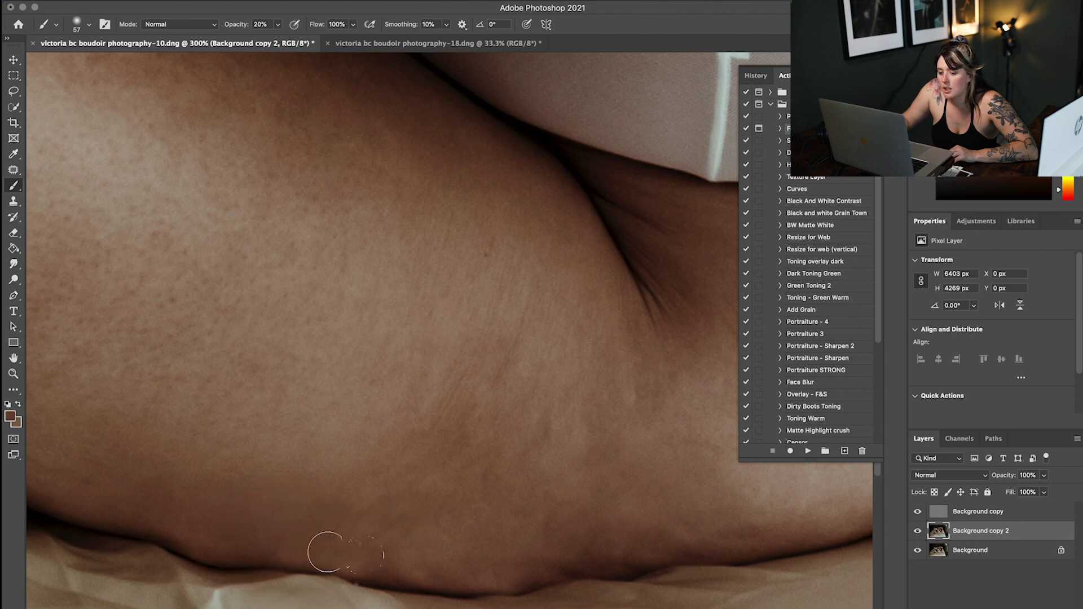
alt+click(473, 528)
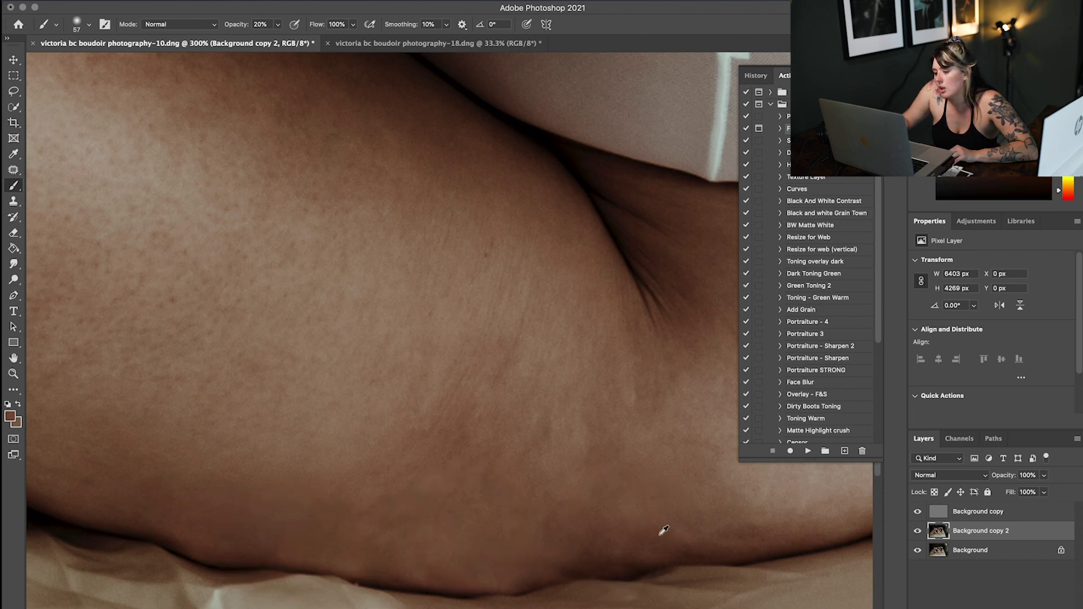
- Enlarge the brush to 146 px and even out the thigh and buttock tones below the hip crease with sampled colours
key(super+minus)
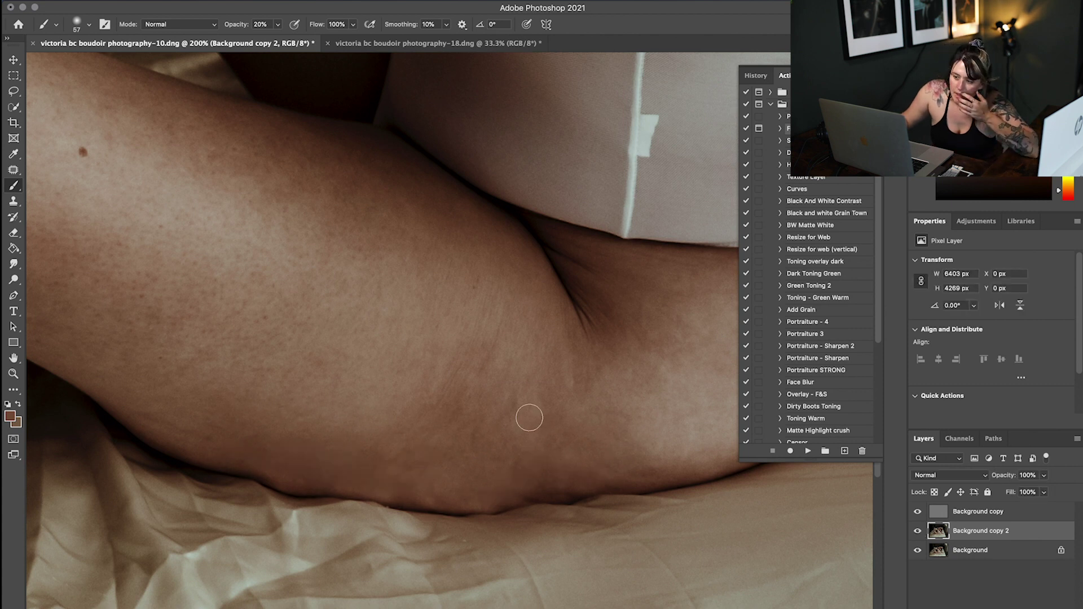
right_click(590, 452)
text(146)
key(Return)
alt+click(468, 362)
drag(440, 335, 538, 367)
alt+click(445, 387)
drag(464, 406, 574, 421)
alt+click(574, 407)
alt+click(650, 413)
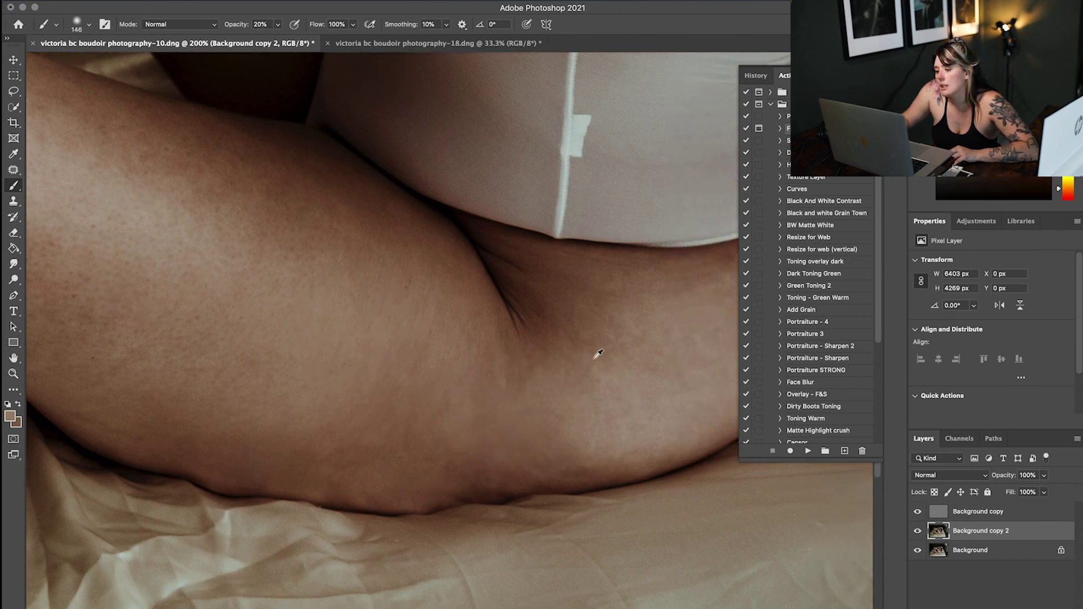
- Blend the patchy tones across the hip and buttock below the bodysuit hem with repeatedly sampled colours
alt+click(594, 358)
alt+click(645, 315)
scroll(591, 417, right, 3)
alt+click(588, 421)
alt+click(657, 330)
scroll(656, 322, right, 2)
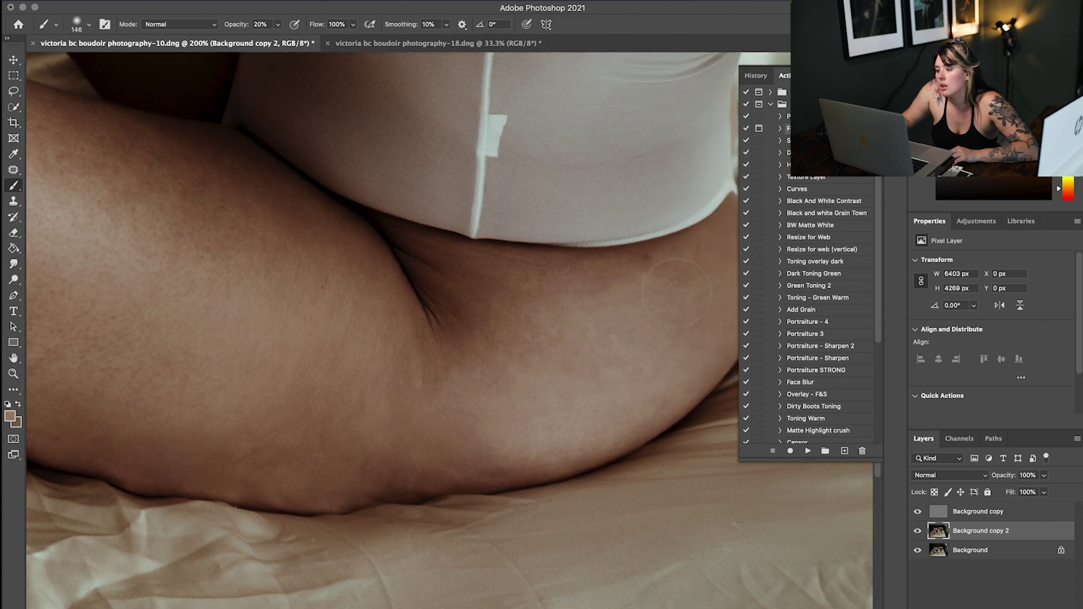
alt+click(444, 350)
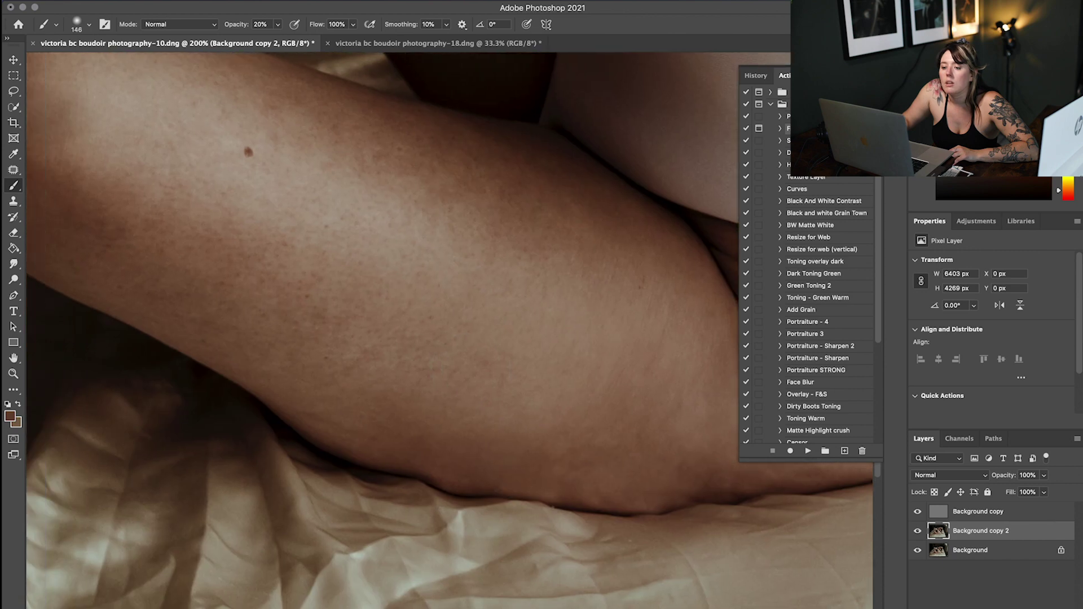
- Smooth the front thigh's upper tones between the mole and the hip with sampled highlight and midtone colours
alt+click(305, 194)
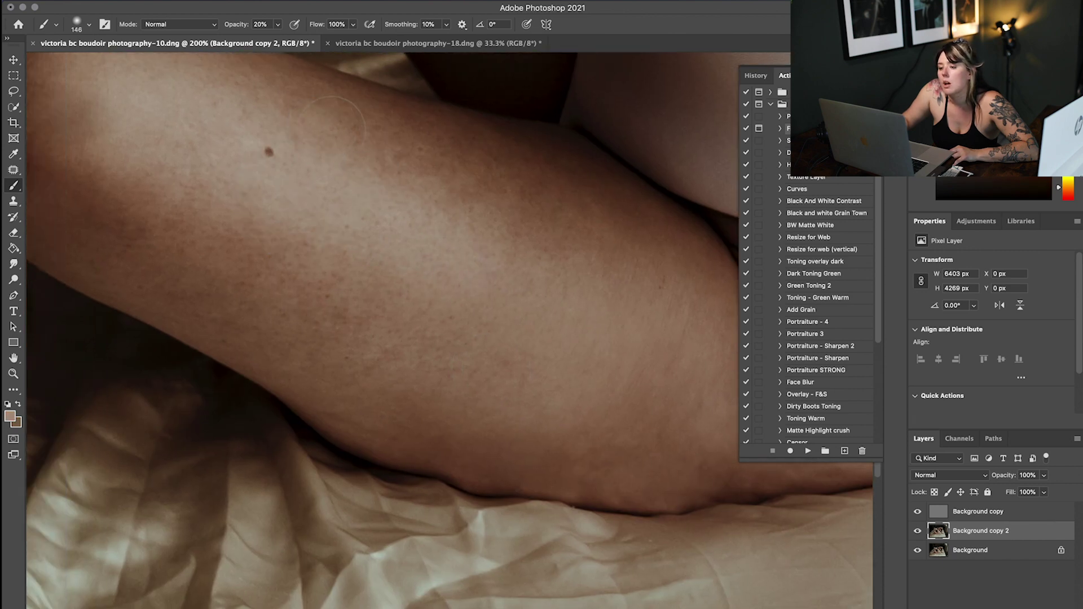
alt+click(496, 203)
alt+click(529, 240)
alt+click(563, 191)
alt+click(510, 191)
alt+click(464, 319)
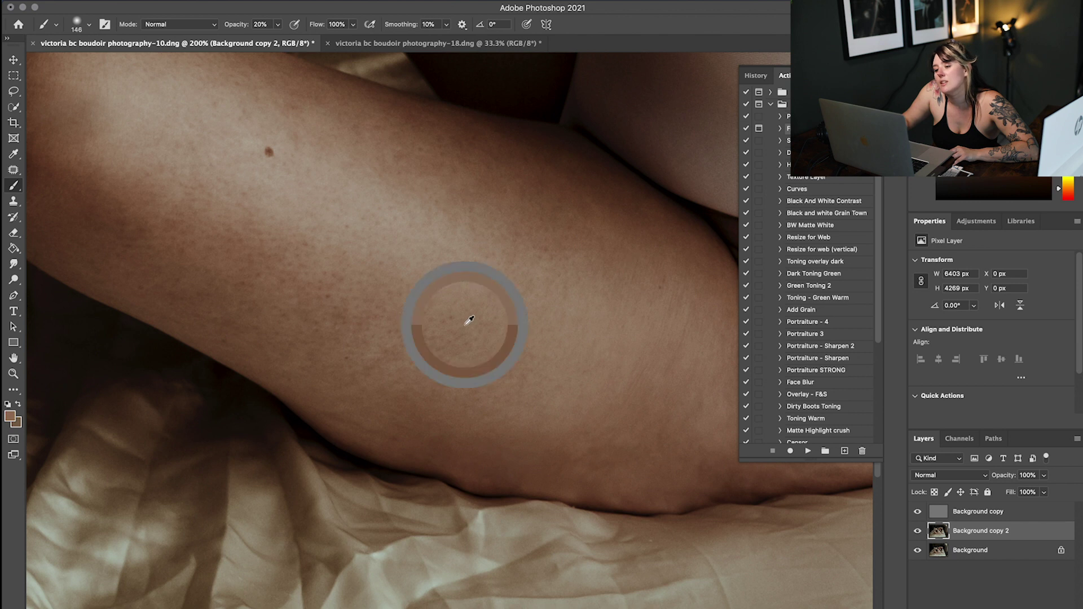
- Blend the reddish shadow along the front thigh's underside toward the knee with sampled tones
alt+click(258, 245)
alt+click(440, 352)
alt+click(333, 367)
scroll(401, 370, left, 3)
alt+click(280, 286)
- Soften the transition between the front thigh's central highlight and its darker upper side with sampled tones
alt+click(475, 240)
alt+click(537, 258)
alt+click(536, 202)
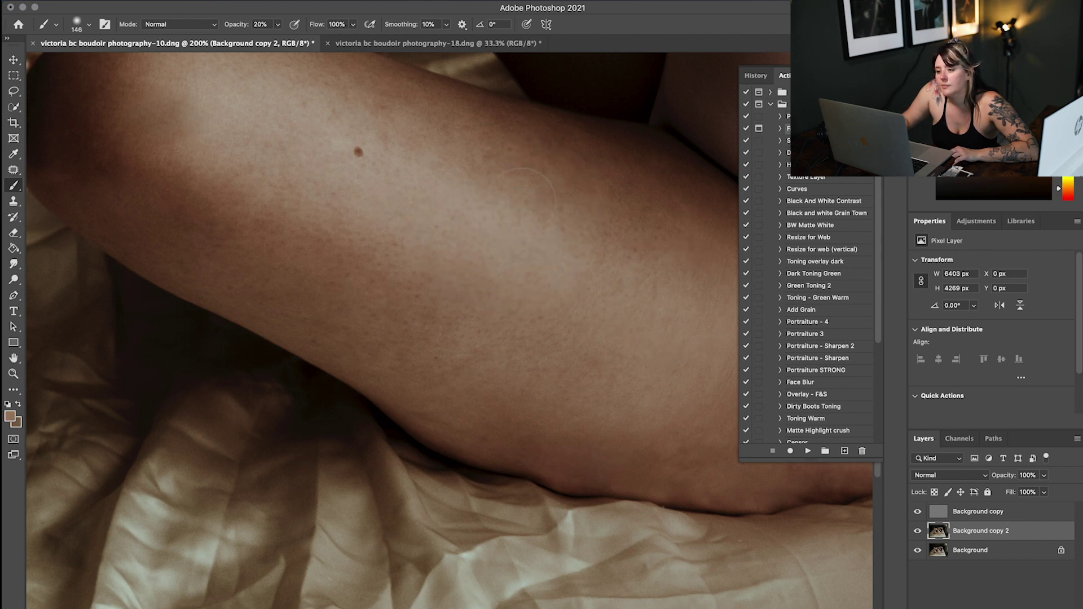
scroll(524, 195, up, 2)
alt+click(474, 176)
alt+click(645, 234)
alt+click(496, 225)
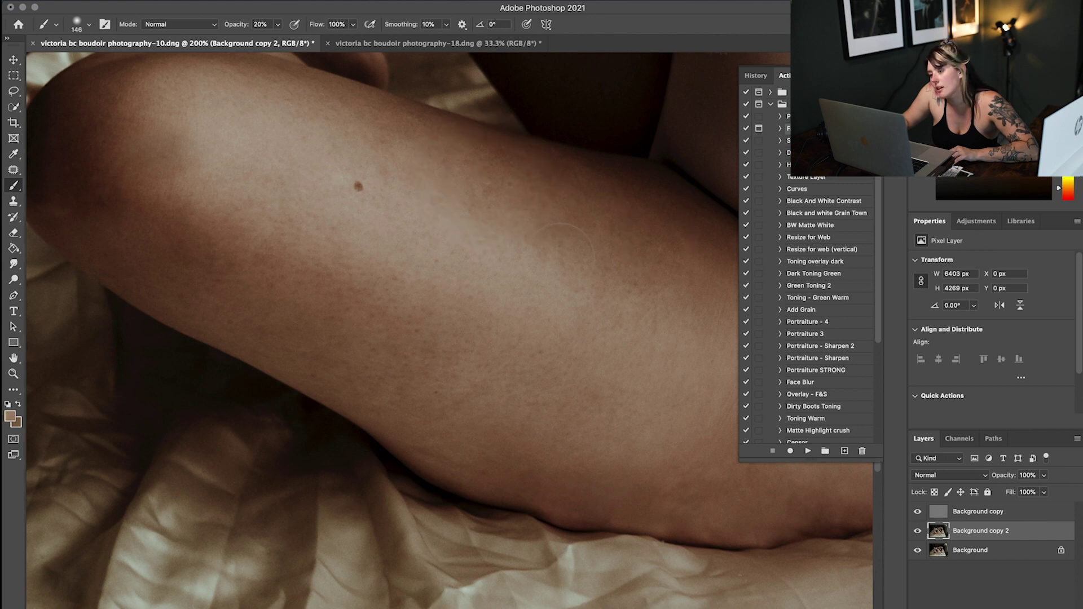
- Refine the shaded tones from below the knee along the middle of the front thigh
alt+click(230, 262)
alt+click(383, 347)
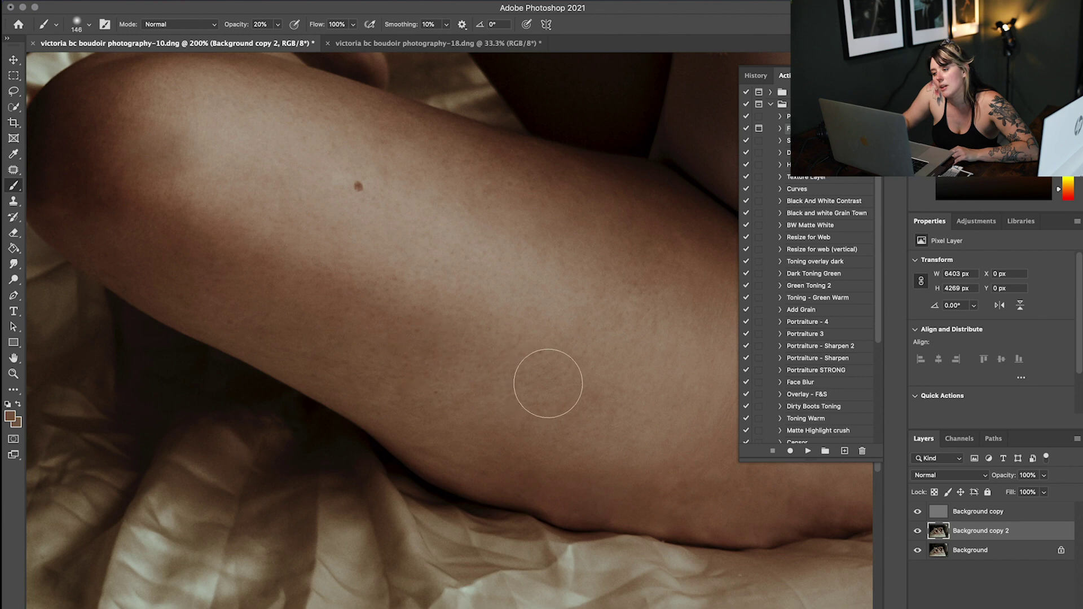
alt+click(484, 384)
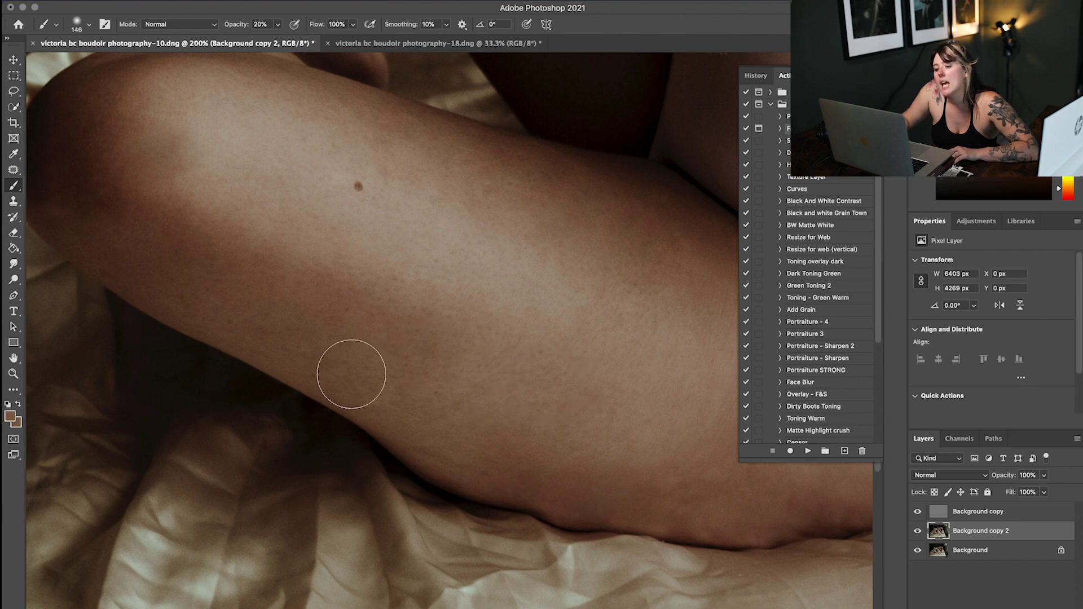
- Patch the white tag beside the bodysuit's vertical seam, an area about 68 by 90 px, with fabric from just above, keeping the seam aligned
scroll(569, 413, up, 10)
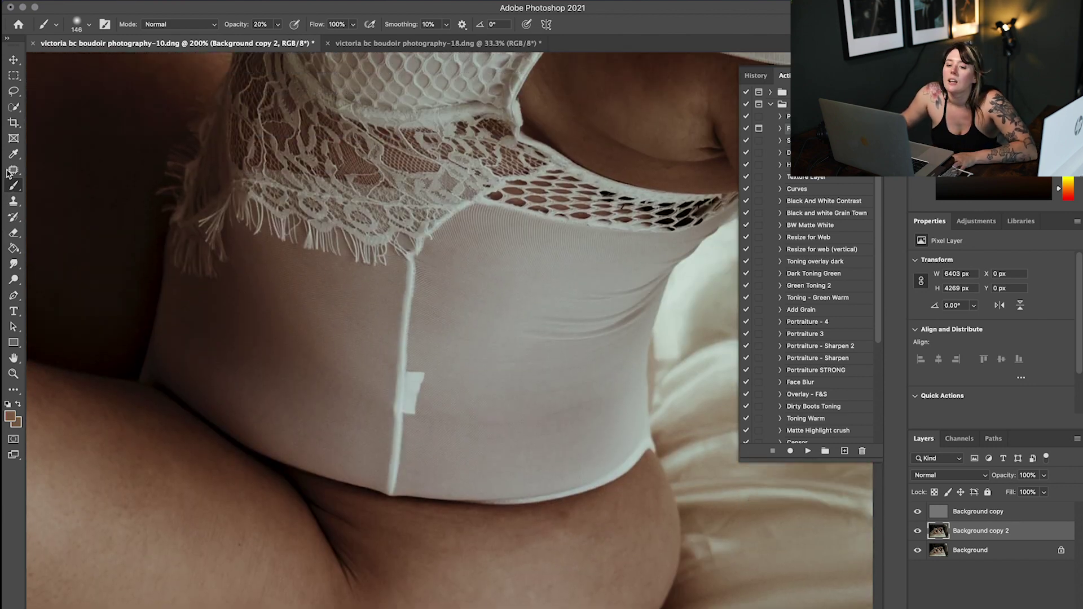
click(14, 170)
mouse_move(398, 370)
mouse_down()
mouse_move(425, 379)
mouse_move(421, 415)
mouse_move(384, 418)
mouse_move(405, 337)
mouse_up()
key(ctrl+d)
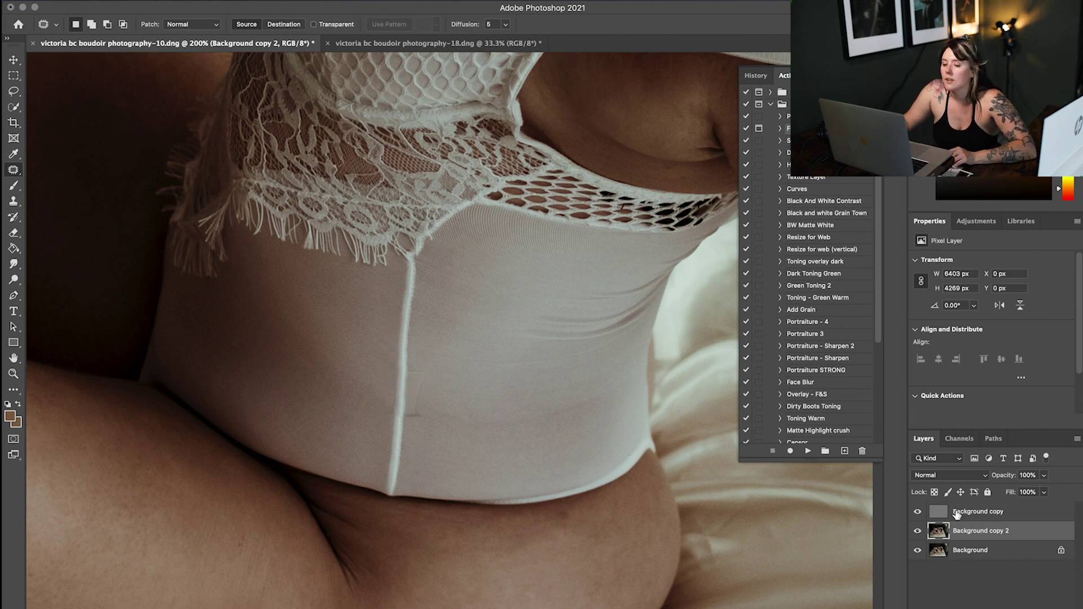
key(ctrl+z)
key(ctrl+z)
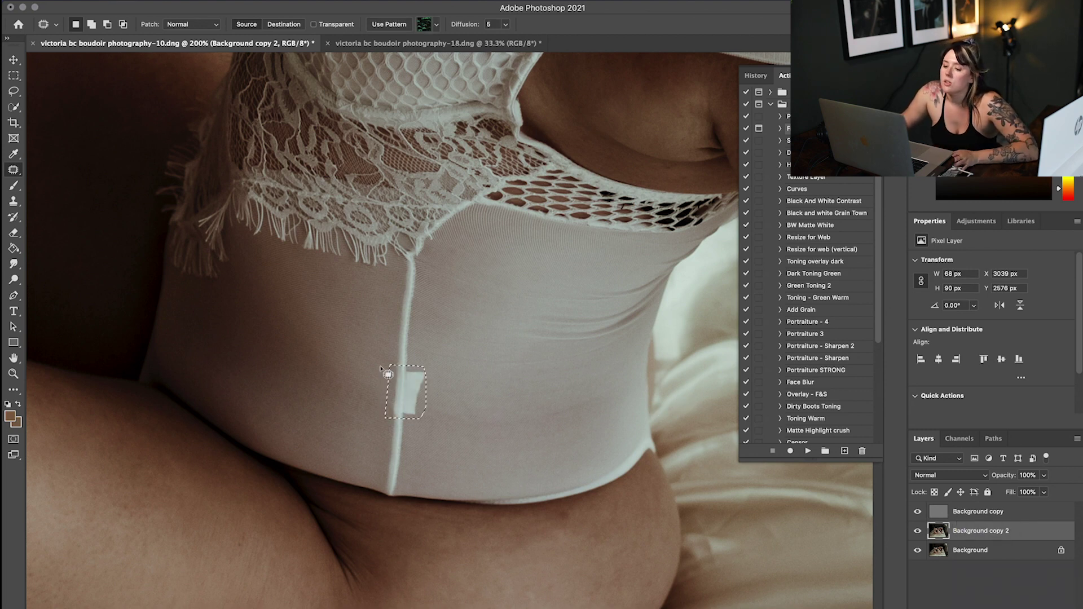
drag(408, 390, 410, 351)
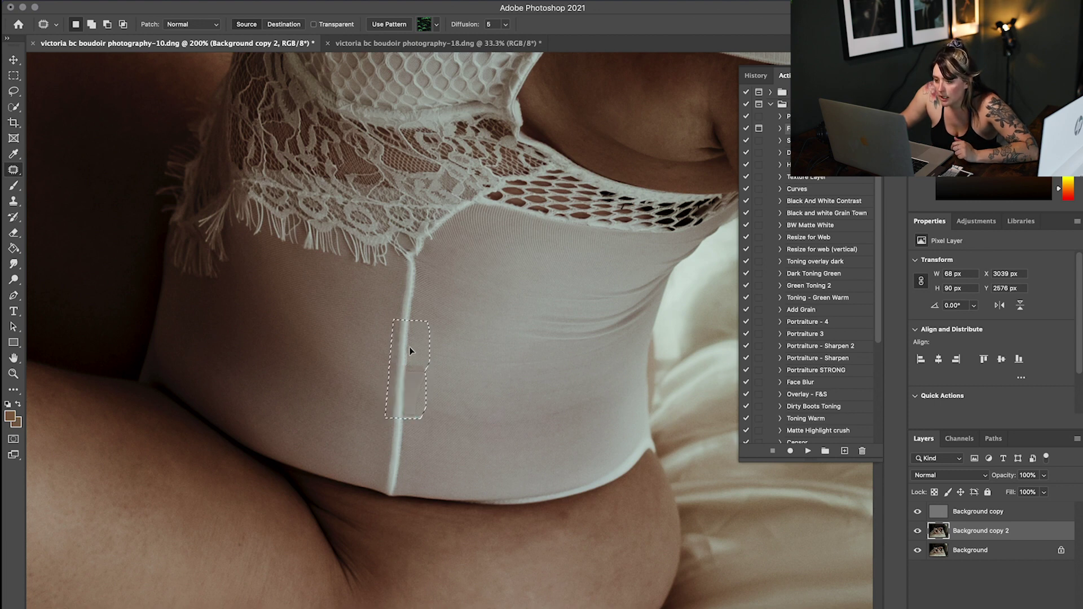
drag(410, 347, 409, 347)
click(539, 453)
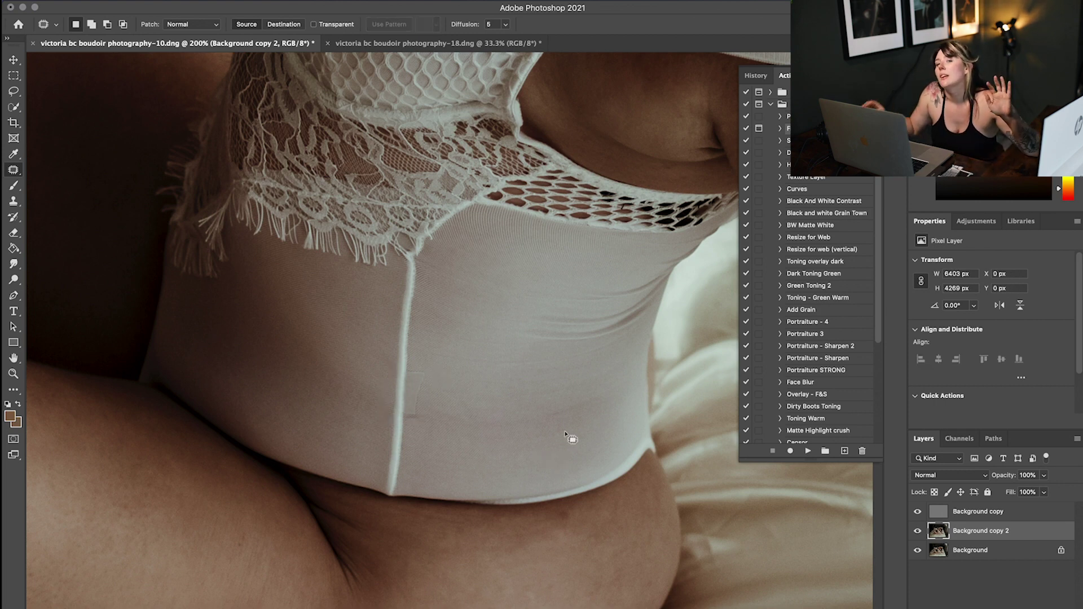
- On the Background copy texture layer, patch the tag's leftover outline with clean fabric beside it
click(980, 514)
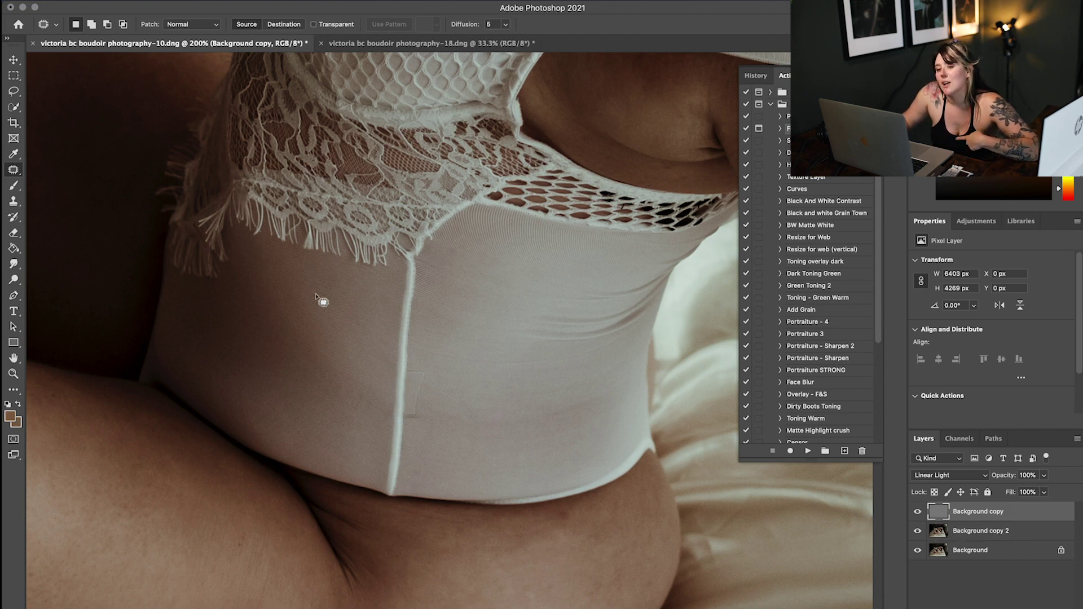
mouse_move(398, 361)
mouse_down()
mouse_move(426, 366)
mouse_move(428, 416)
mouse_move(392, 420)
mouse_move(427, 361)
mouse_move(469, 356)
mouse_up()
key(ctrl+d)
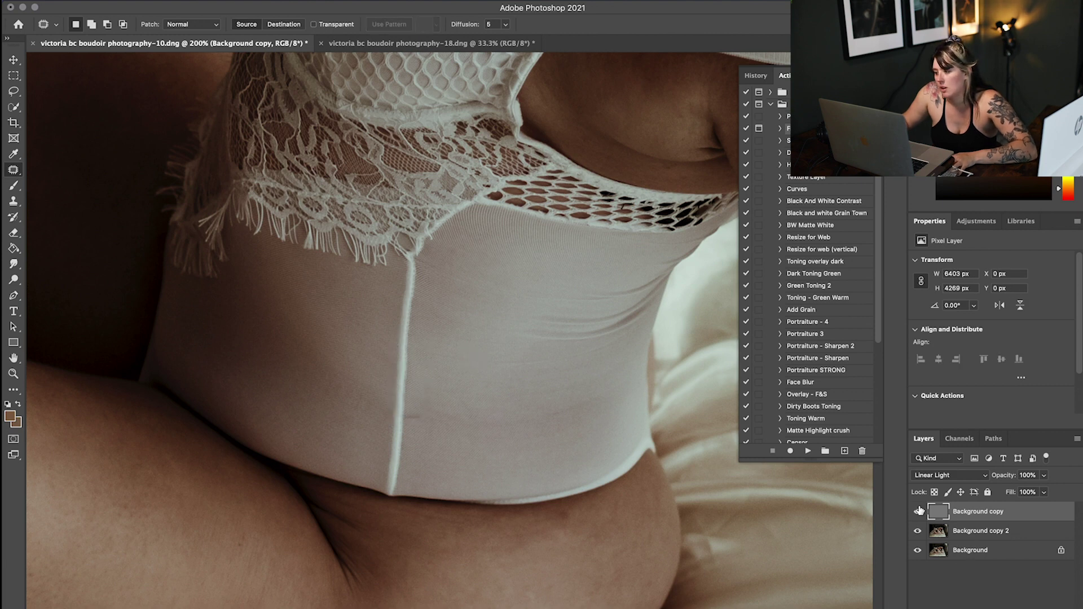
- On the Background copy 2 layer, patch the small dark mark left beside the bodysuit's seam
click(965, 531)
drag(412, 415, 412, 423)
key(ctrl+d)
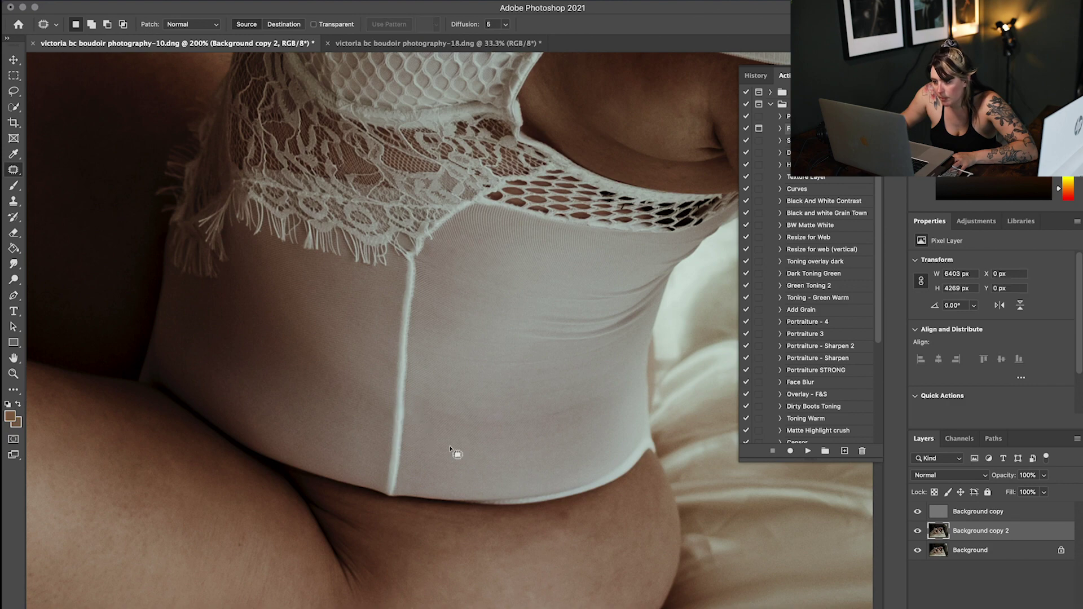
- Inspect the tattooed arm and the full figure, and compare the image with and without the Background copy 2 layer
scroll(571, 449, up, 5)
scroll(571, 449, right, 4)
scroll(572, 451, right, 3)
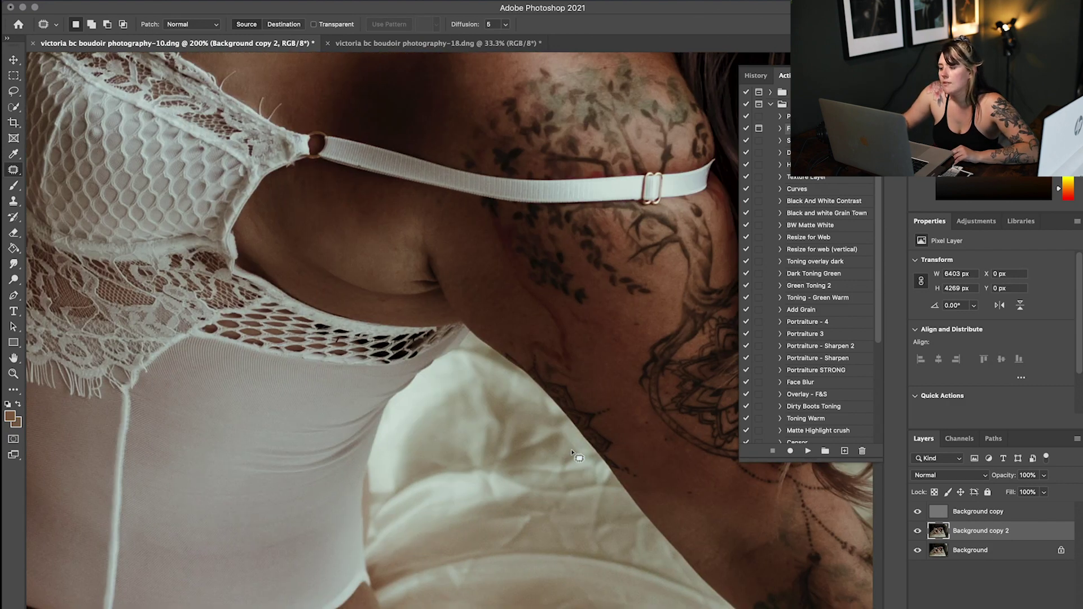
scroll(572, 454, down, 3)
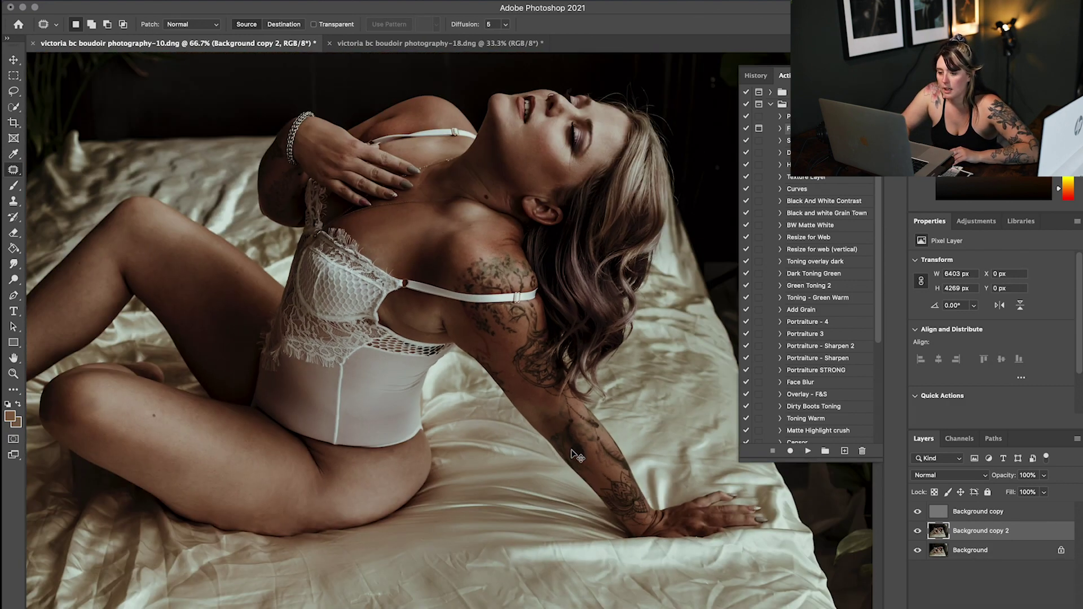
scroll(573, 454, down, 1)
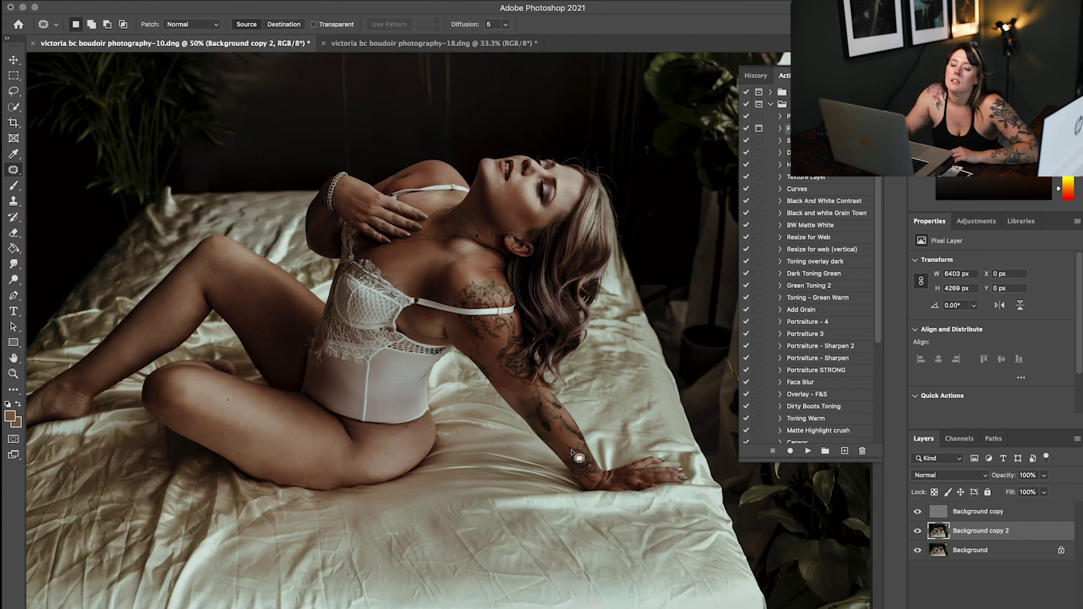
scroll(573, 454, left, 3)
click(917, 531)
click(917, 531)
click(917, 531)
click(917, 531)
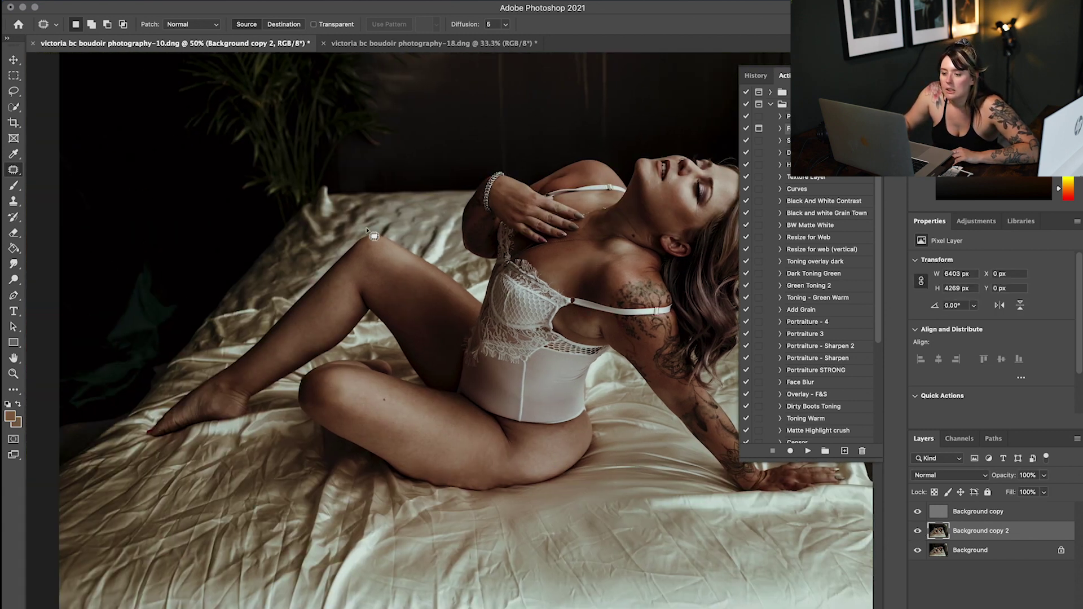
- Blend the tones on the rear leg's shin, knee and thigh with the 146 px brush and sampled skin colours
click(13, 185)
key(super+equal)
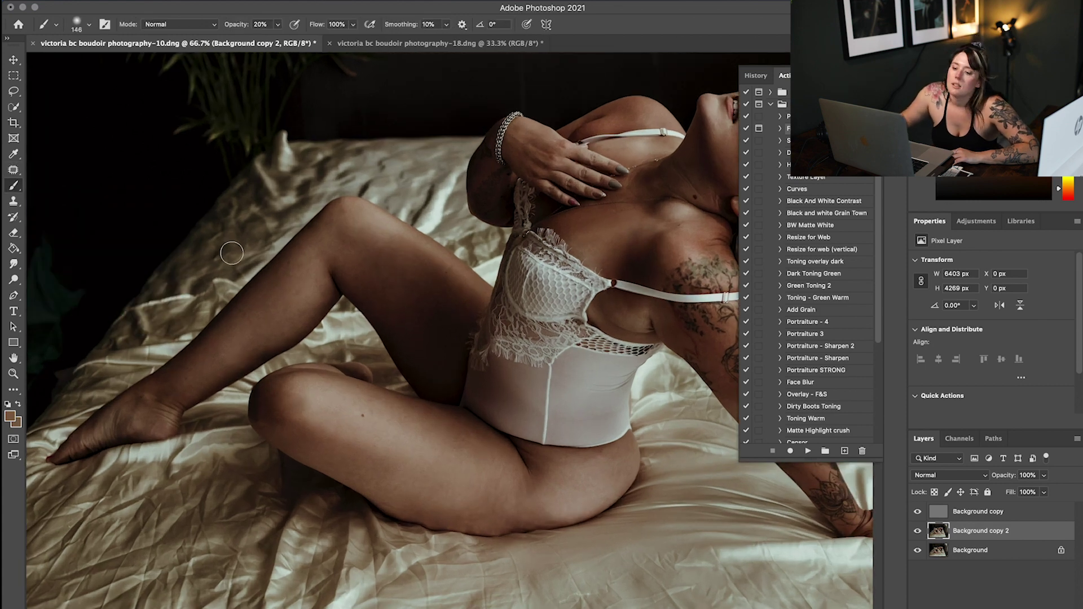
alt+click(225, 340)
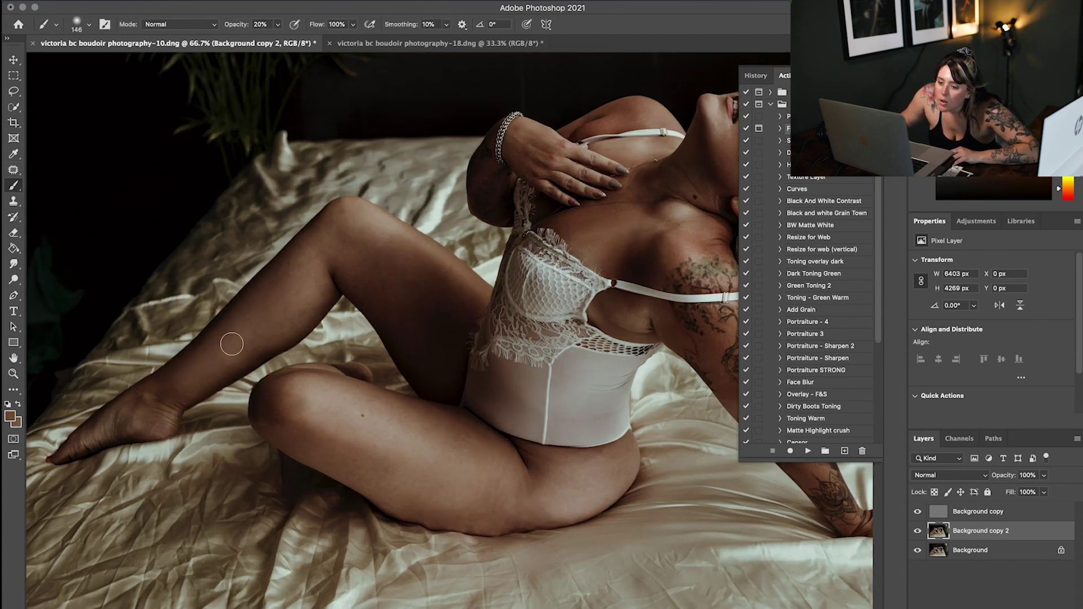
alt+click(288, 297)
alt+click(264, 306)
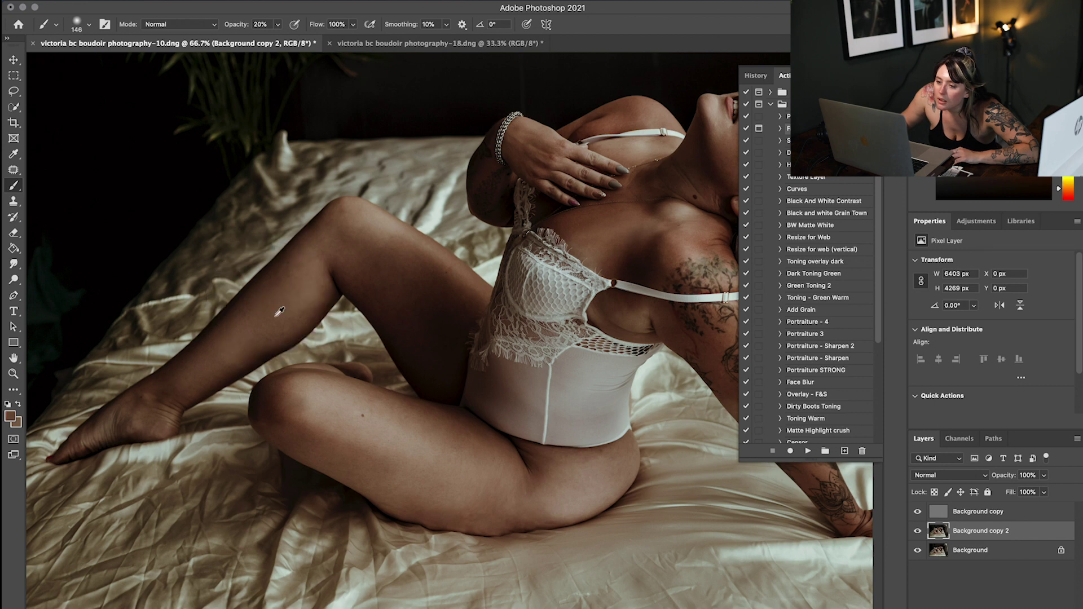
alt+click(304, 290)
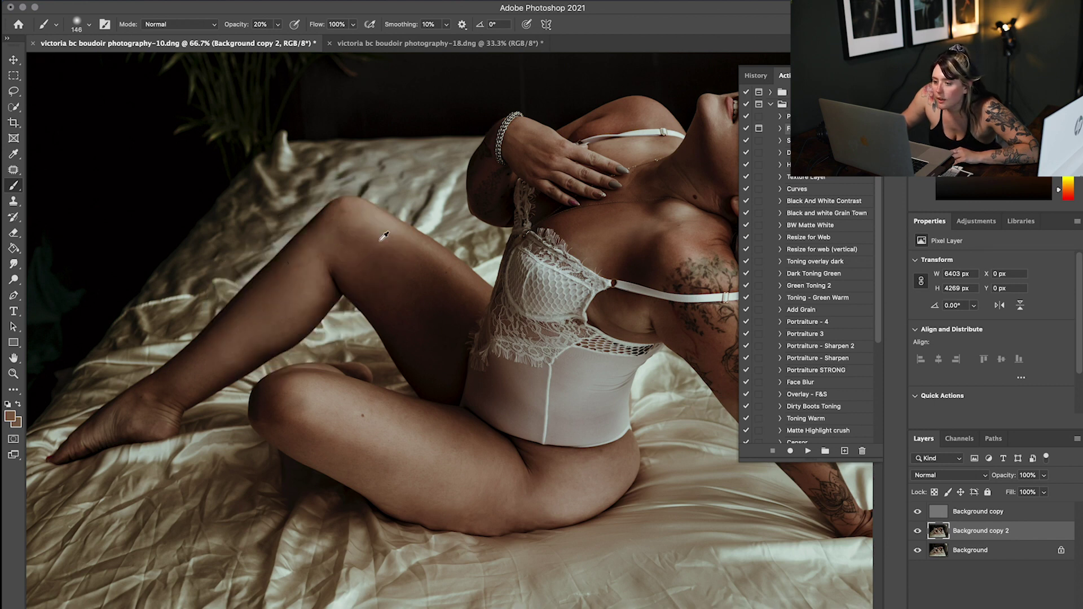
alt+click(421, 278)
- Compare the portrait with Background copy 2 hidden and shown, and review the whole image
scroll(532, 323, right, 5)
scroll(532, 323, up, 2)
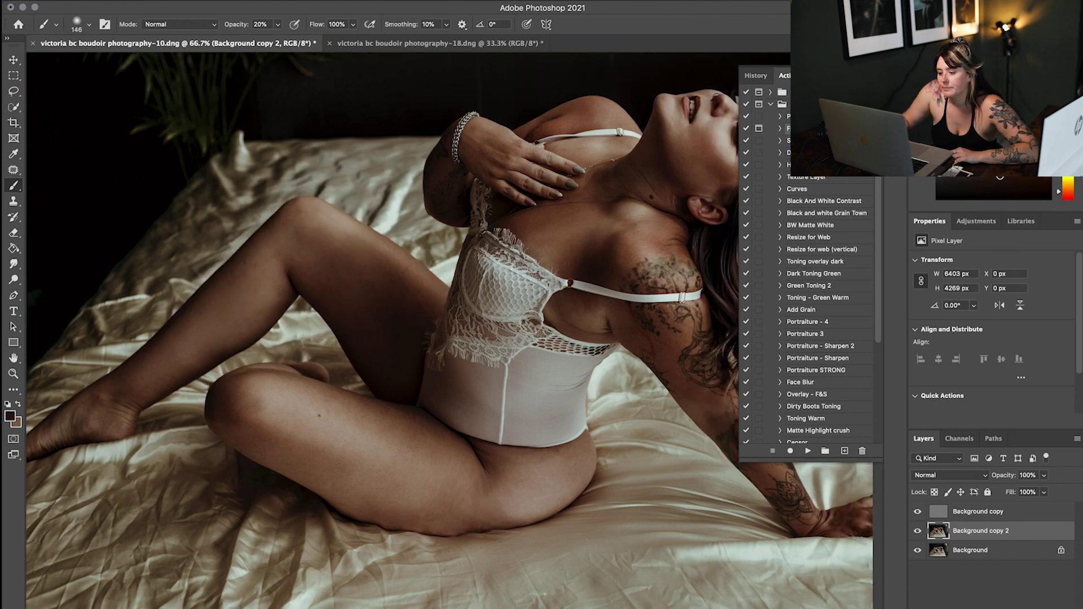
click(918, 531)
click(917, 531)
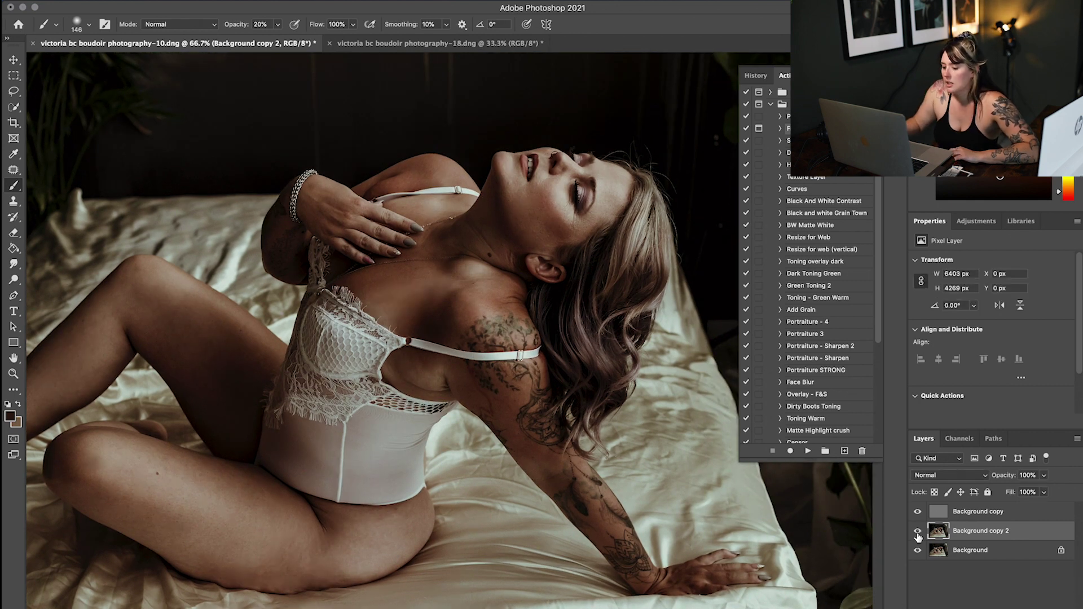
key(ctrl+minus)
key(ctrl+minus)
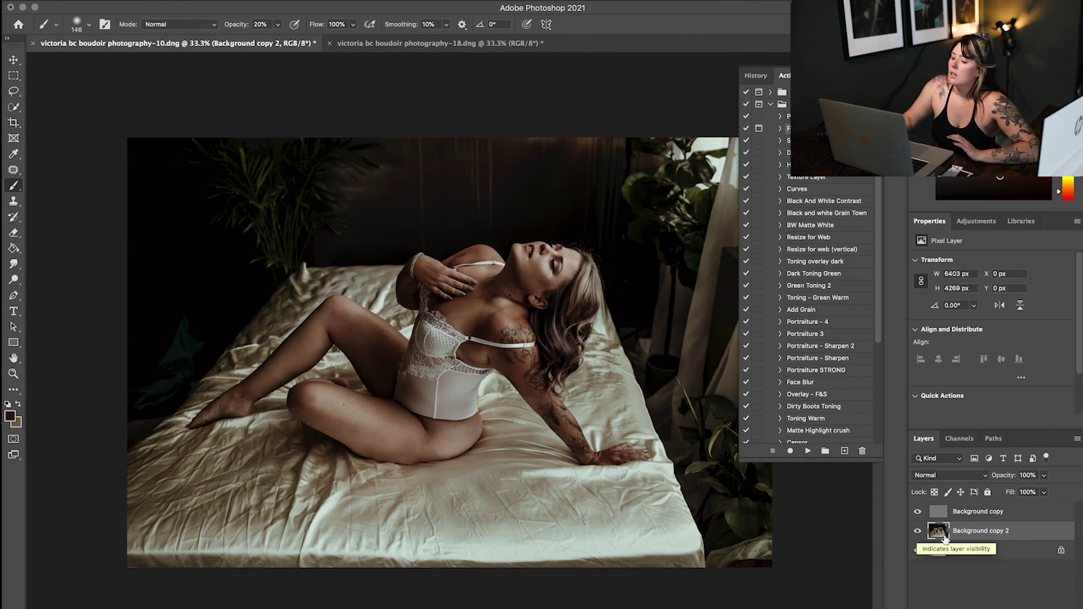
- Flatten the image into a single layer, and undo the flattening
right_click(975, 531)
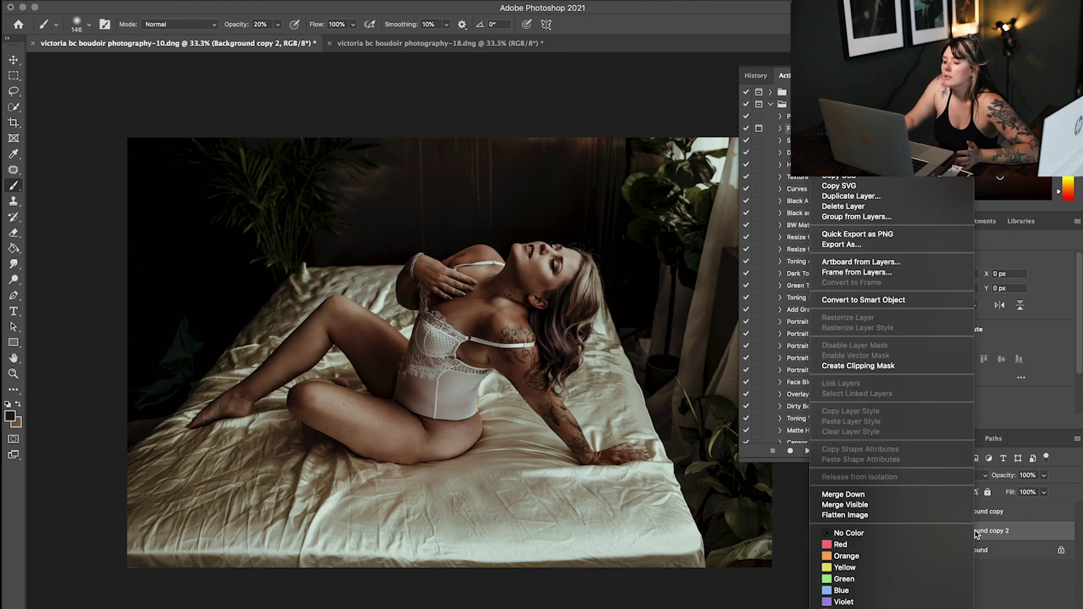
click(908, 515)
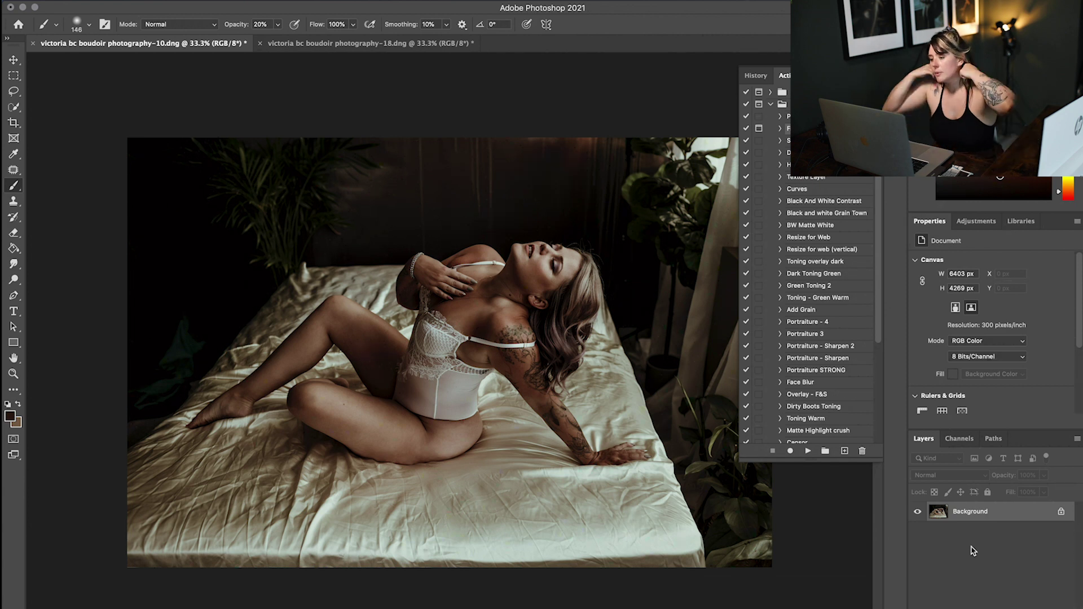
key(super+z)
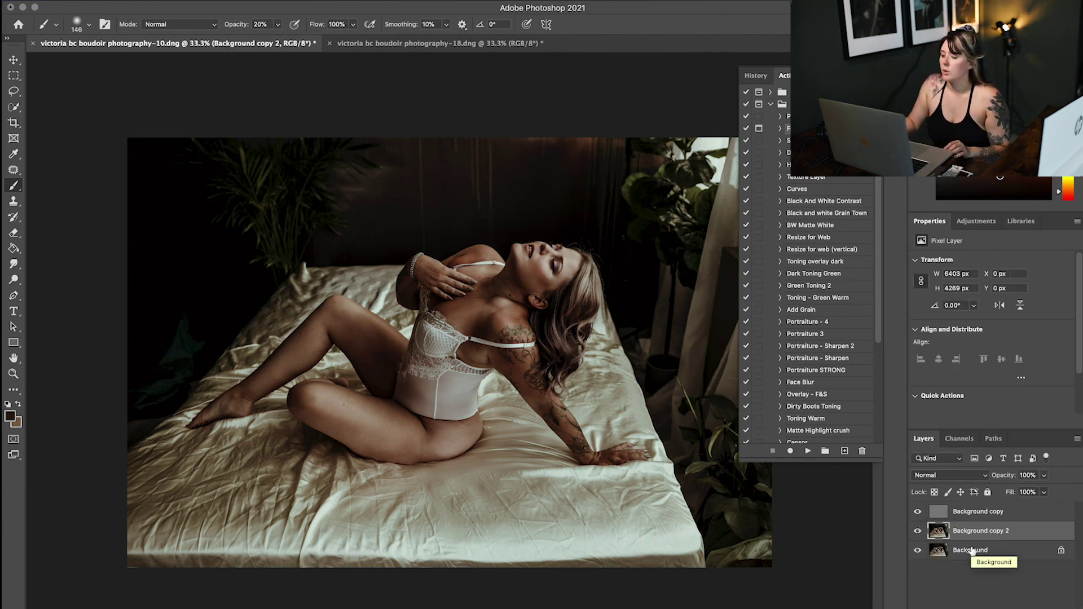
- Duplicate the Background layer and merge the duplicate with the two retouching layers above it
click(972, 556)
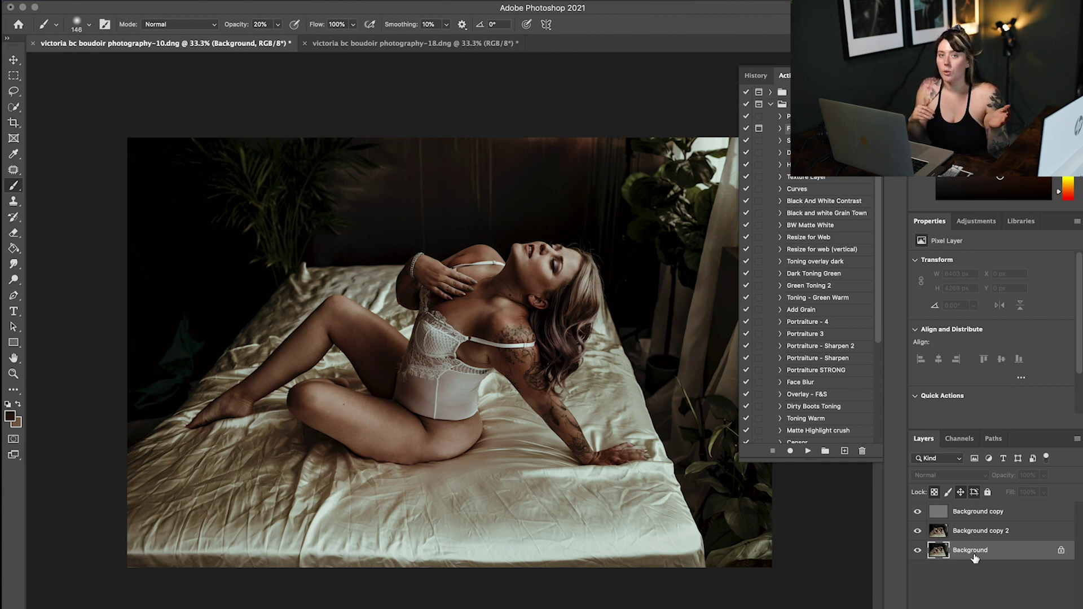
key(super+j)
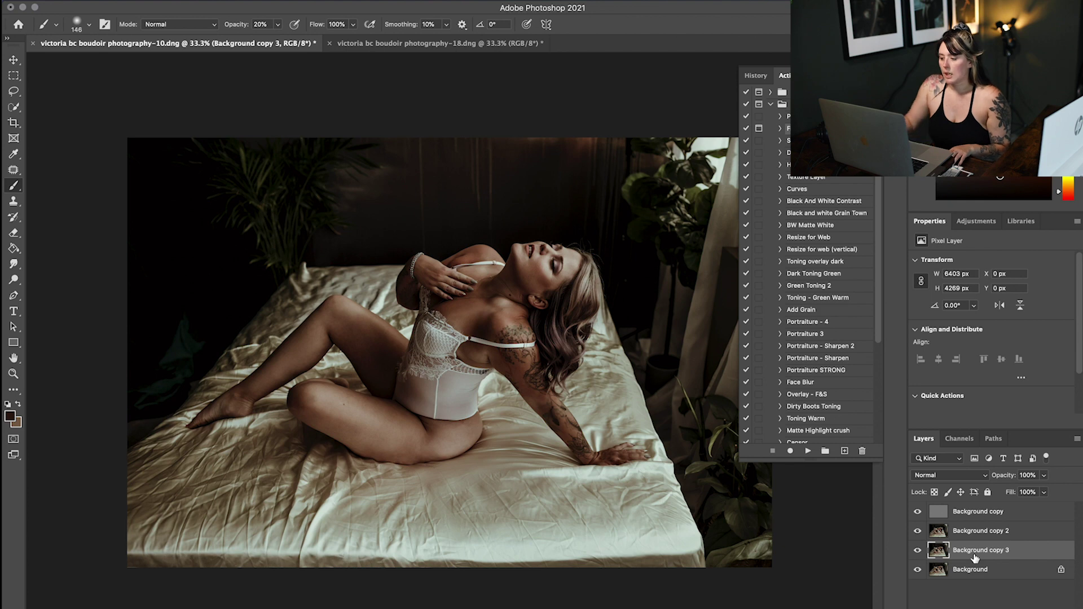
shift+click(977, 516)
right_click(980, 517)
click(968, 493)
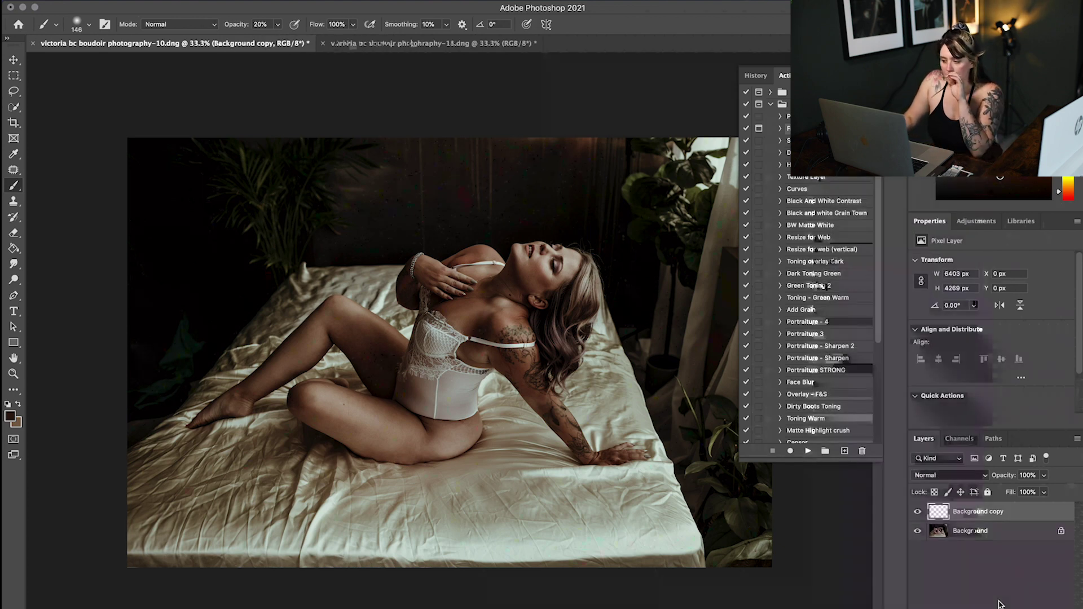
- Compare the portrait with the merged Background copy layer hidden and shown
click(918, 512)
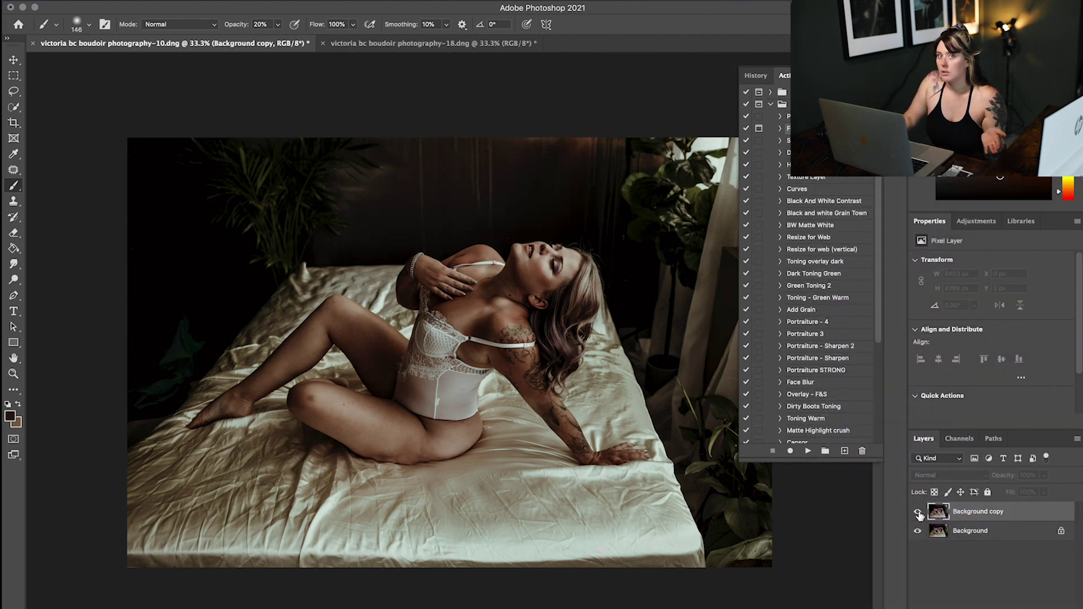
click(918, 512)
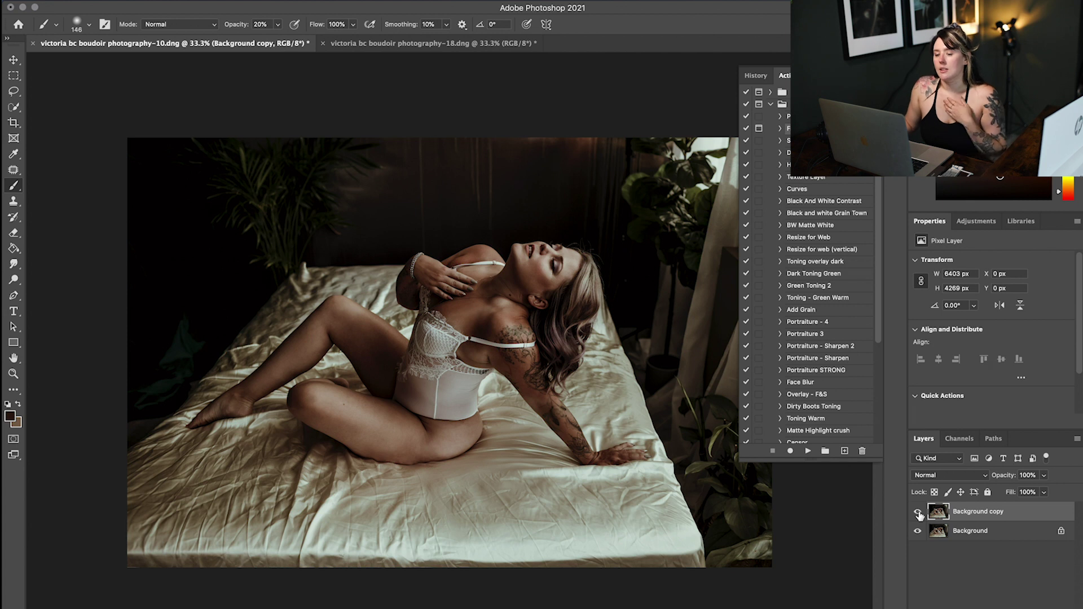
click(919, 513)
click(918, 513)
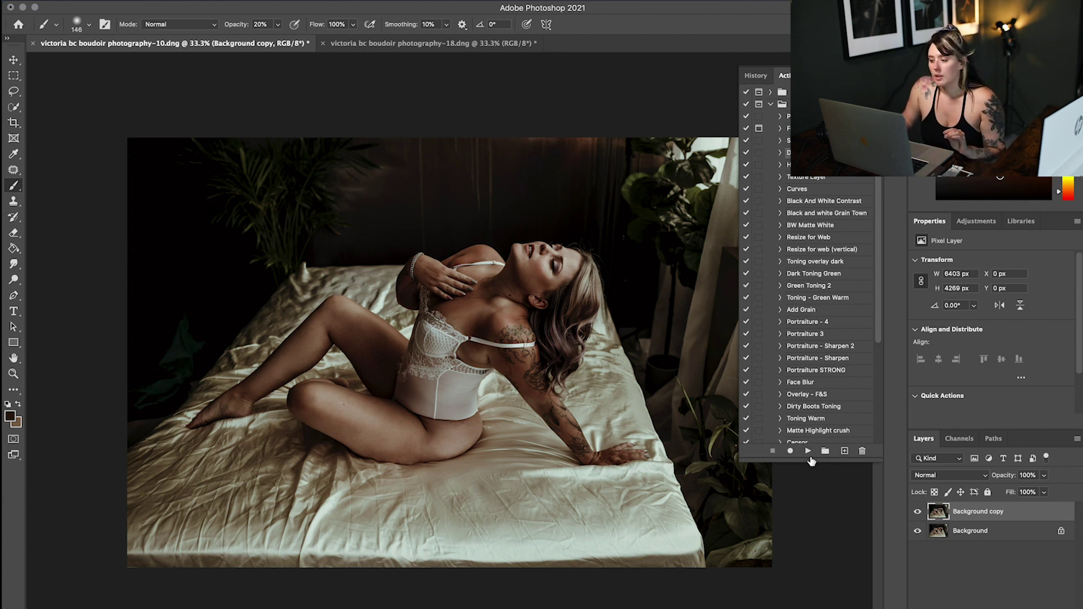
- Run the selected action to add a grey Overlay layer for dodging and burning, with the Dodge tool active
click(808, 451)
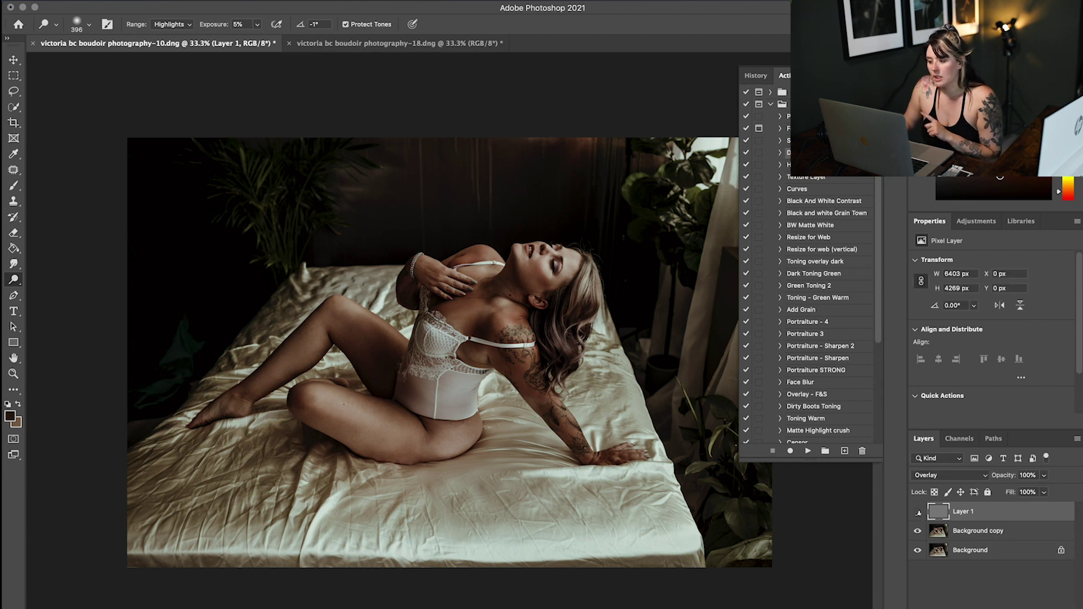
right_click(14, 280)
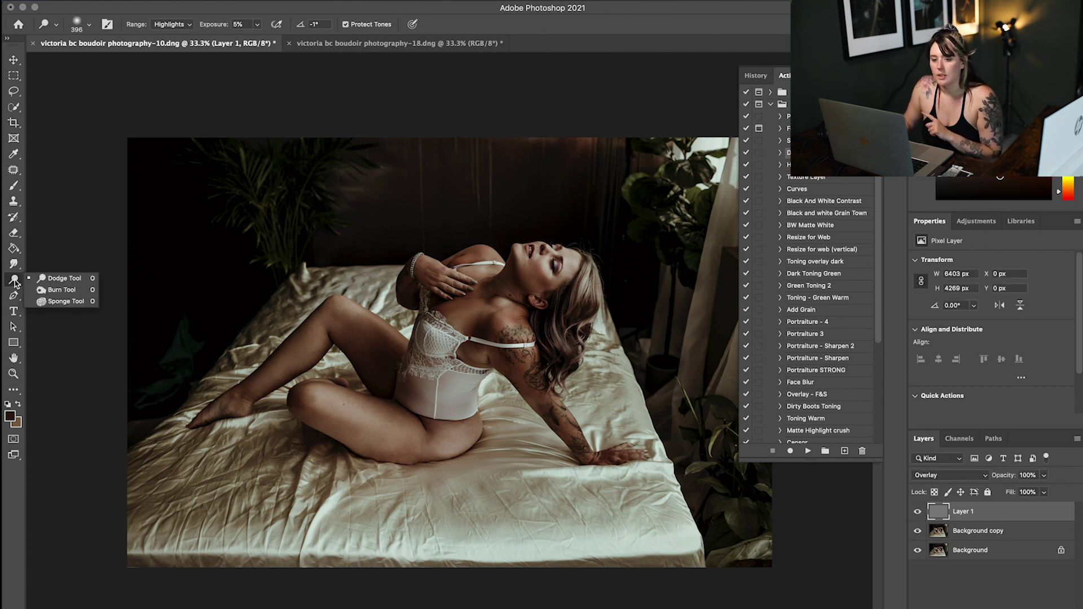
click(80, 219)
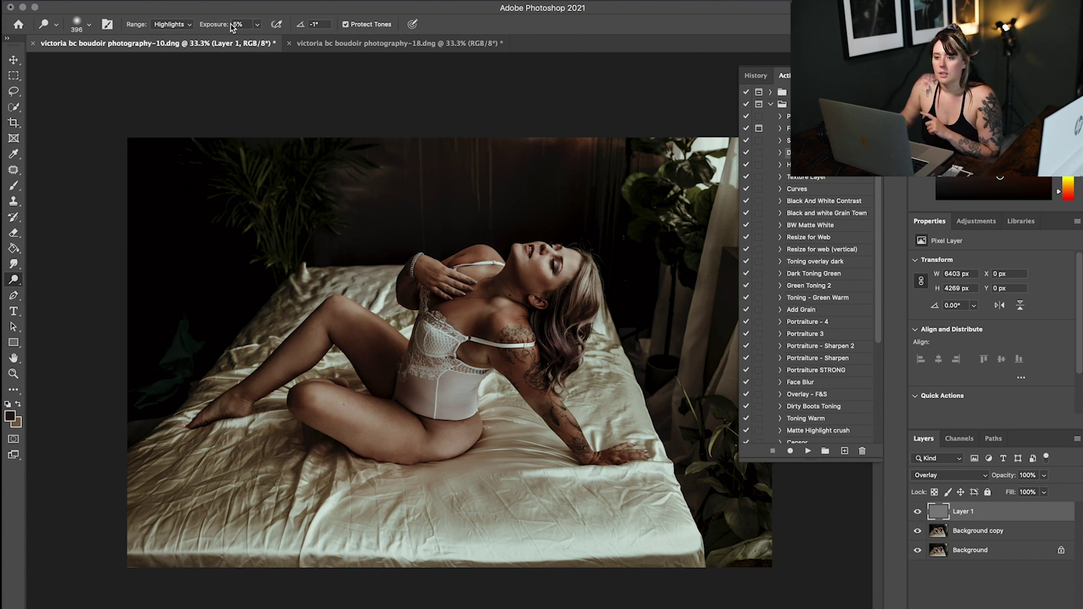
- Dodge the rear leg's shin and knee with the 396 px brush, Highlights range and 5% exposure
key(super+plus)
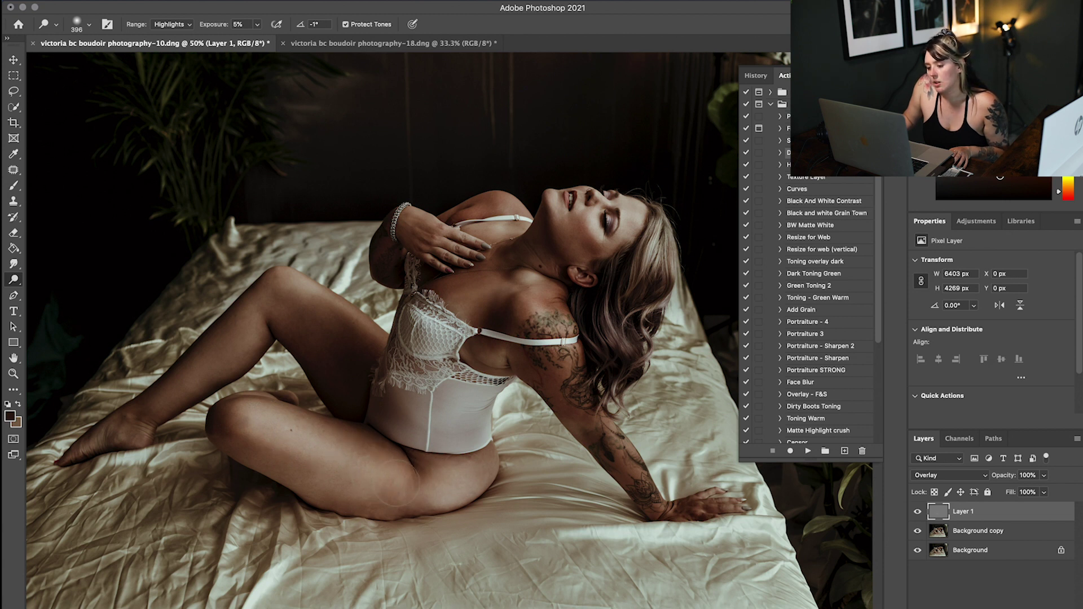
drag(236, 330, 107, 441)
mouse_move(290, 290)
mouse_down()
mouse_move(329, 305)
mouse_move(372, 351)
mouse_move(306, 289)
mouse_up()
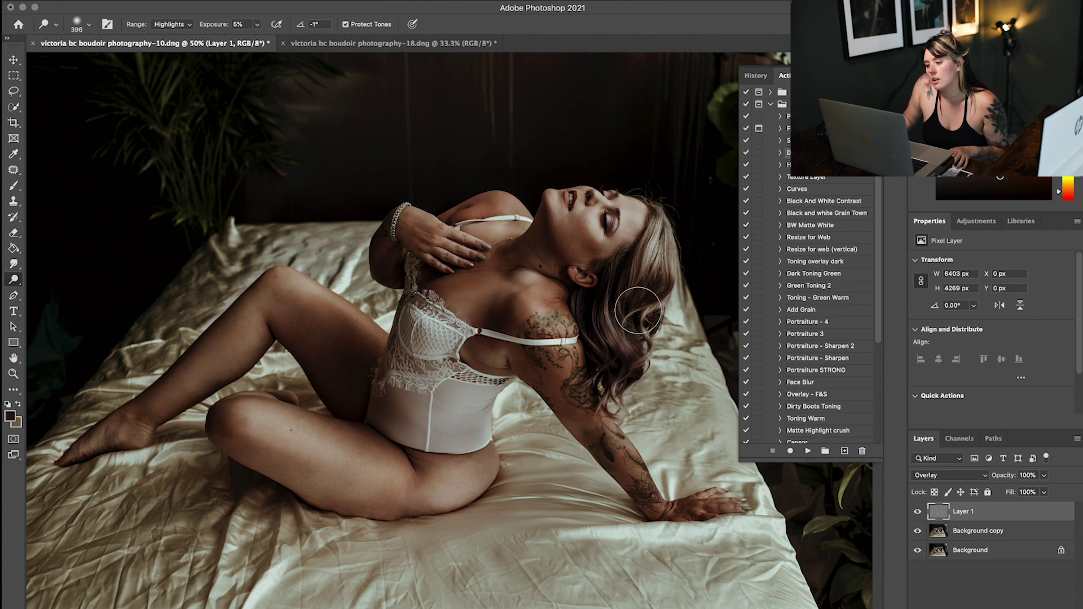
scroll(640, 309, right, 1)
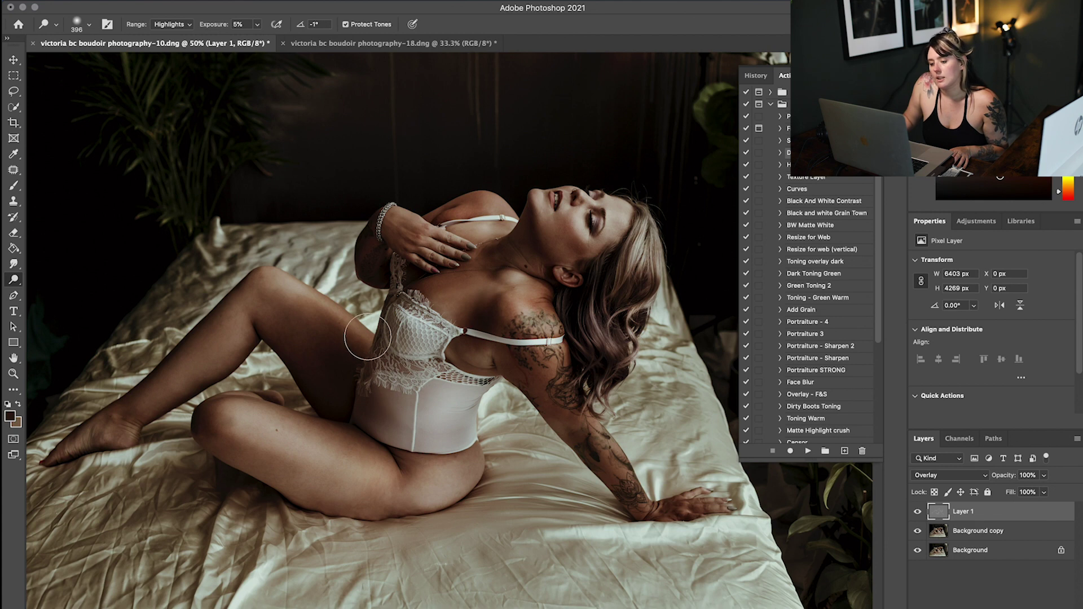
- Set the Dodge brush to 188 px and lighten the highlights on the tattooed shoulder
right_click(281, 331)
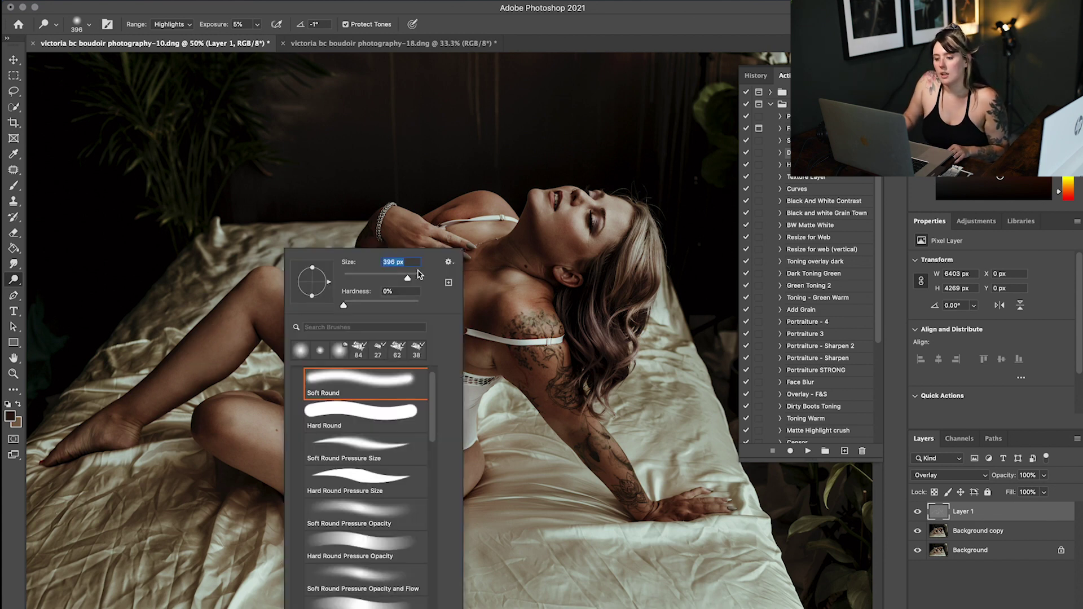
click(398, 278)
click(225, 342)
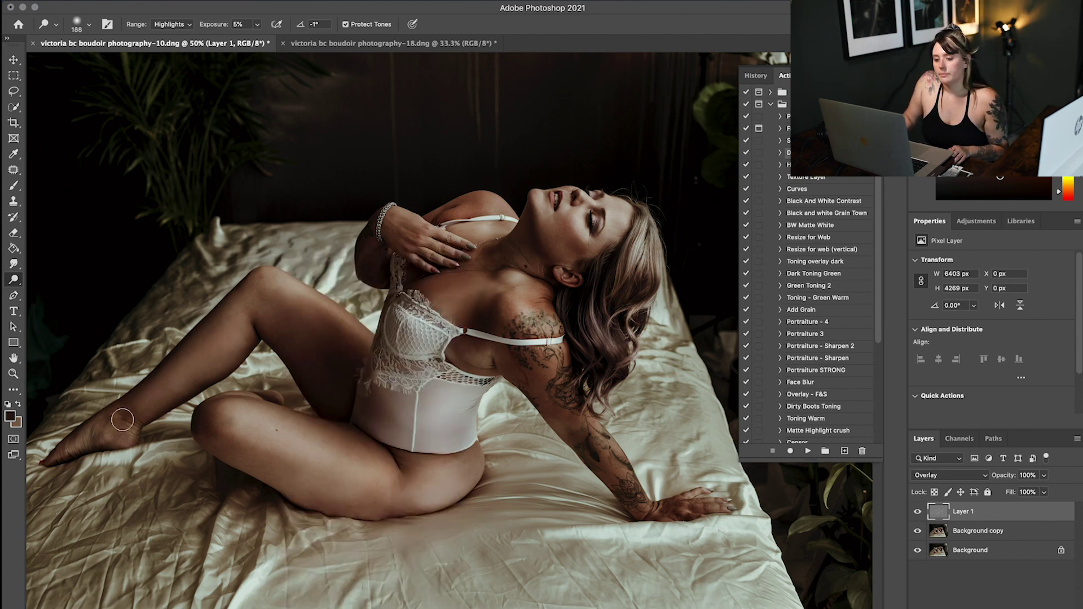
drag(516, 320, 489, 321)
- Set the Dodge brush to 57 px and lighten the highlights around the eye
scroll(529, 316, right, 2)
key(super+plus)
key(super+plus)
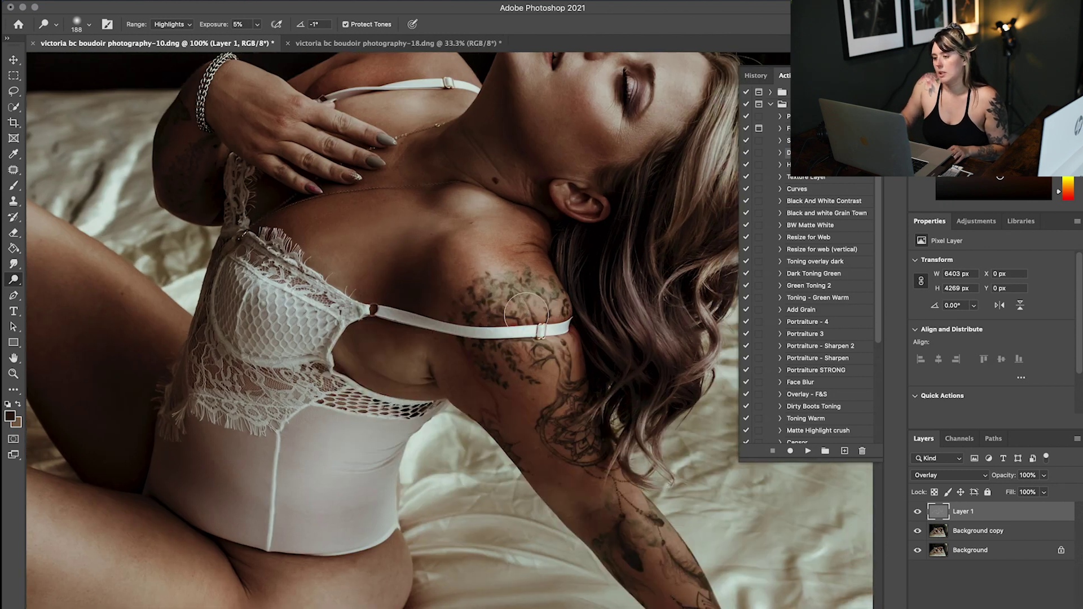
scroll(526, 315, right, 5)
scroll(532, 375, up, 3)
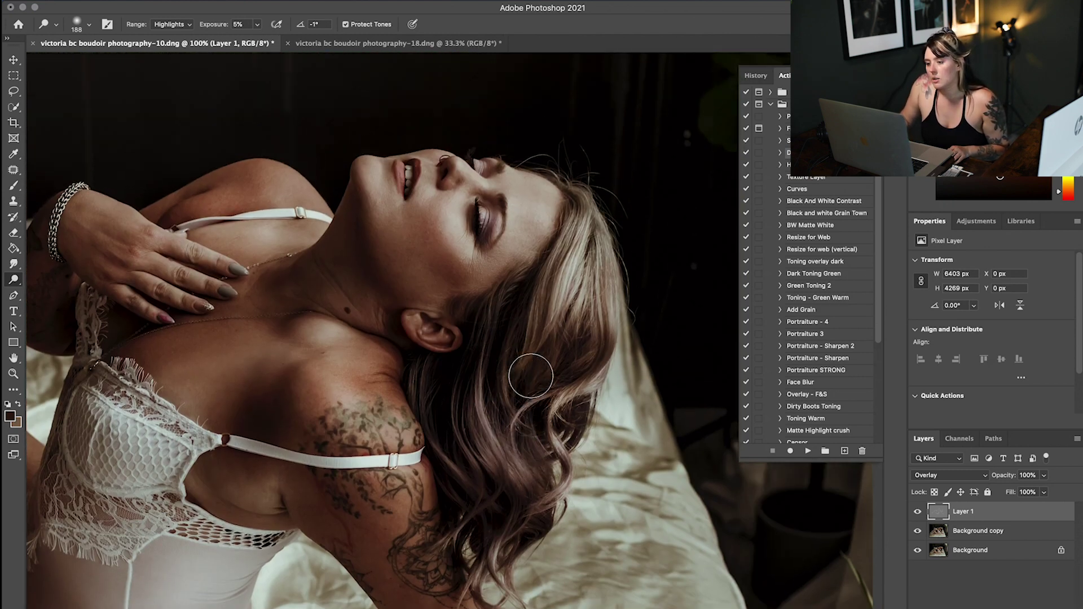
right_click(534, 256)
drag(636, 280, 626, 281)
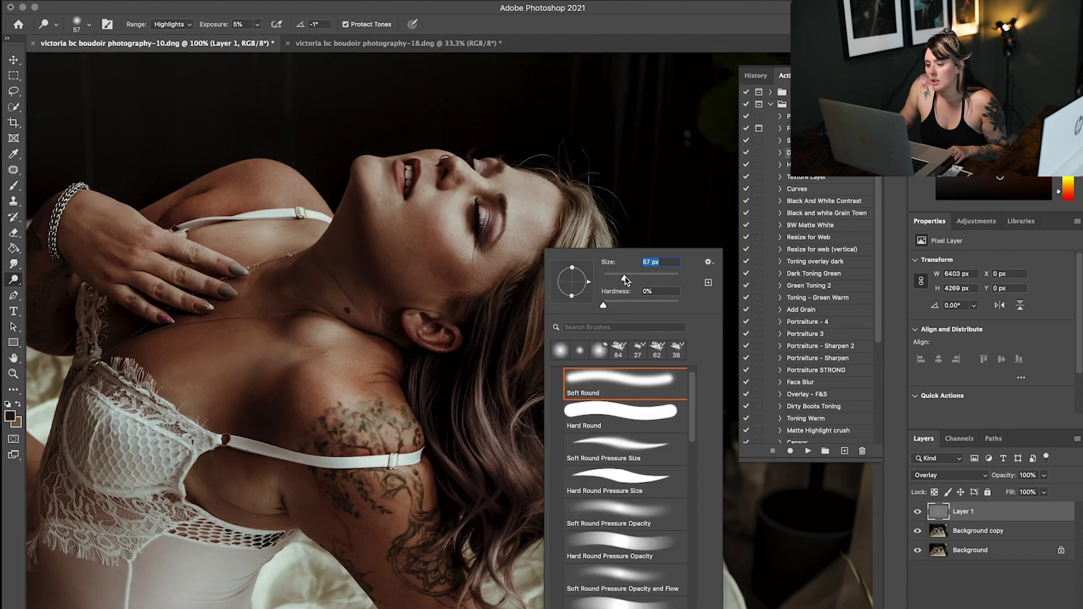
click(488, 217)
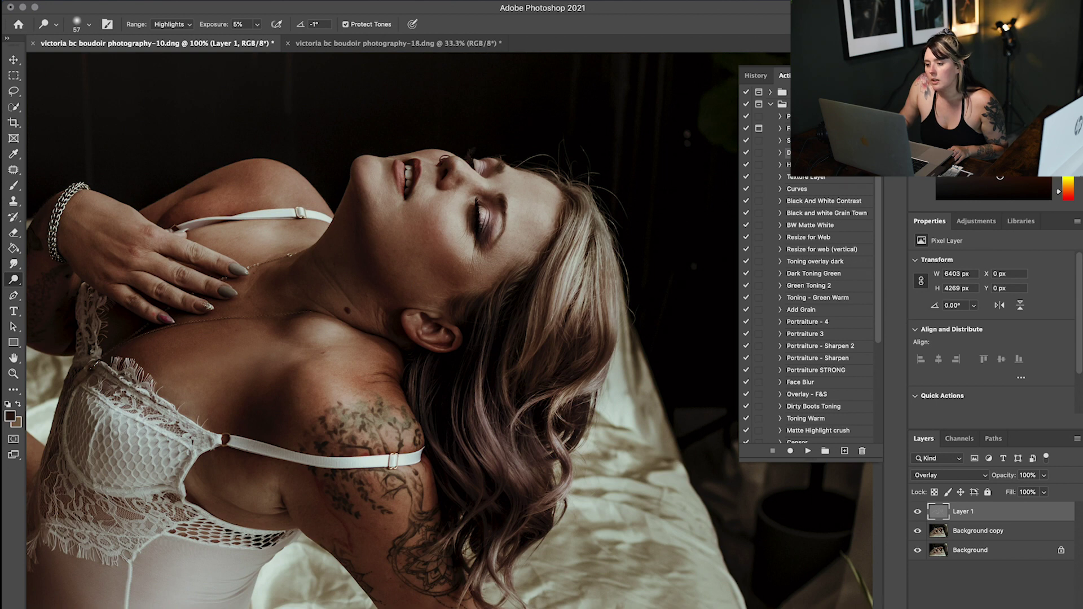
- Dodge the highlights on the face and hair with brush sizes of 134 px and 444 px
right_click(575, 296)
drag(672, 275, 683, 280)
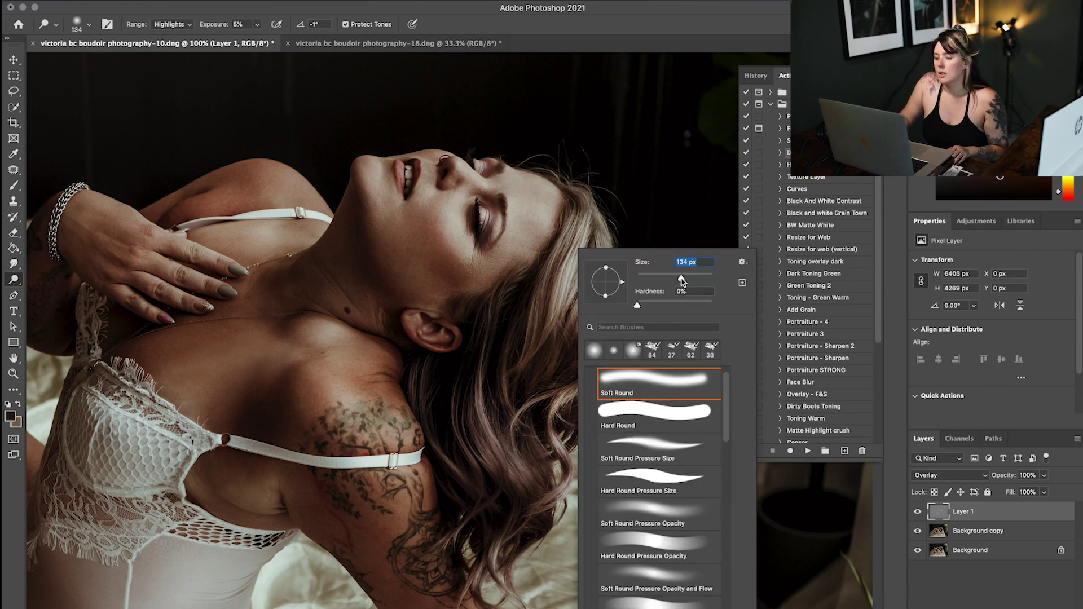
key(Return)
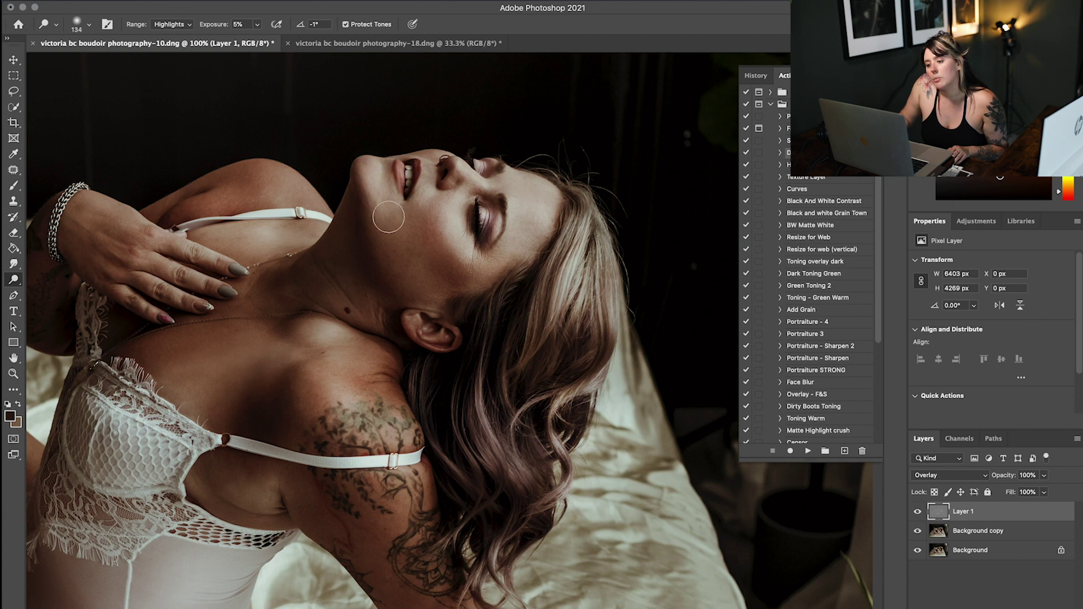
right_click(581, 293)
mouse_move(698, 276)
mouse_down()
mouse_move(713, 279)
mouse_move(680, 278)
mouse_move(713, 279)
mouse_up()
click(419, 170)
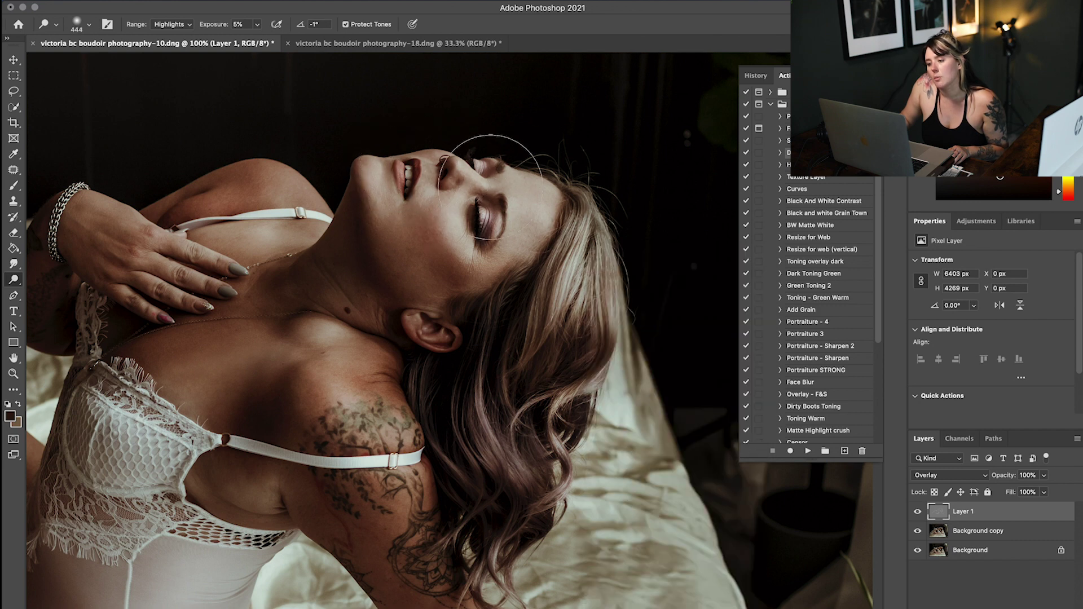
- Compare the whole image with the dodging on Layer 1 hidden and shown
key(super+minus)
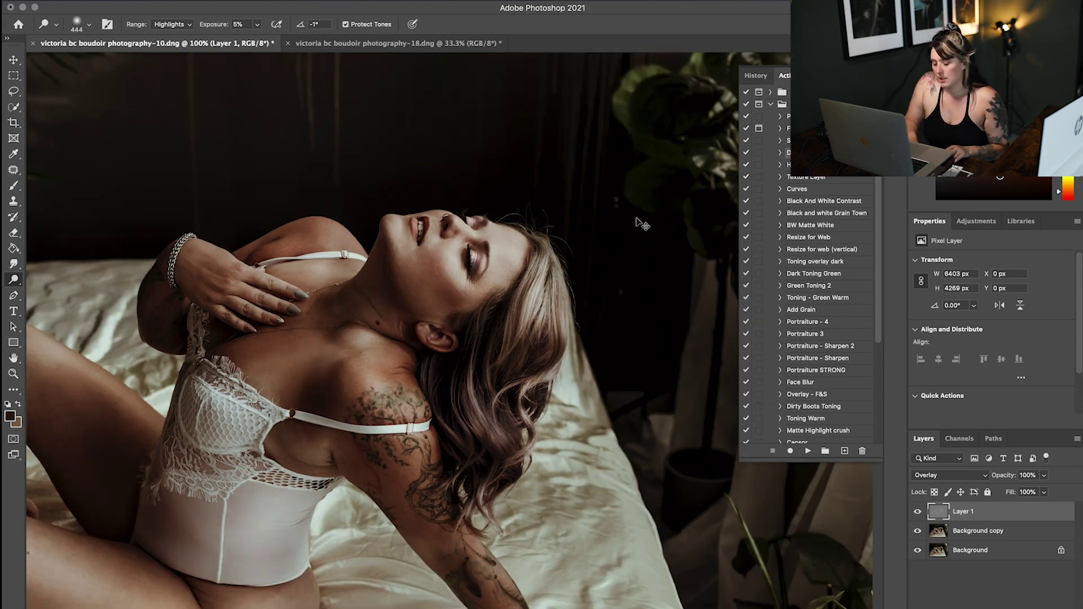
key(super+0)
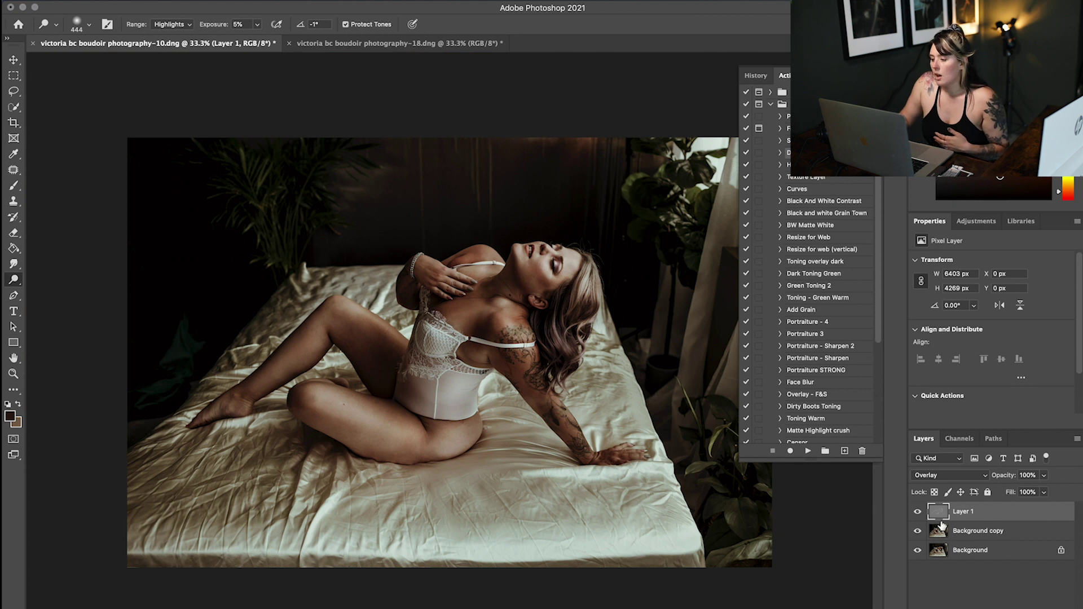
click(917, 512)
click(917, 512)
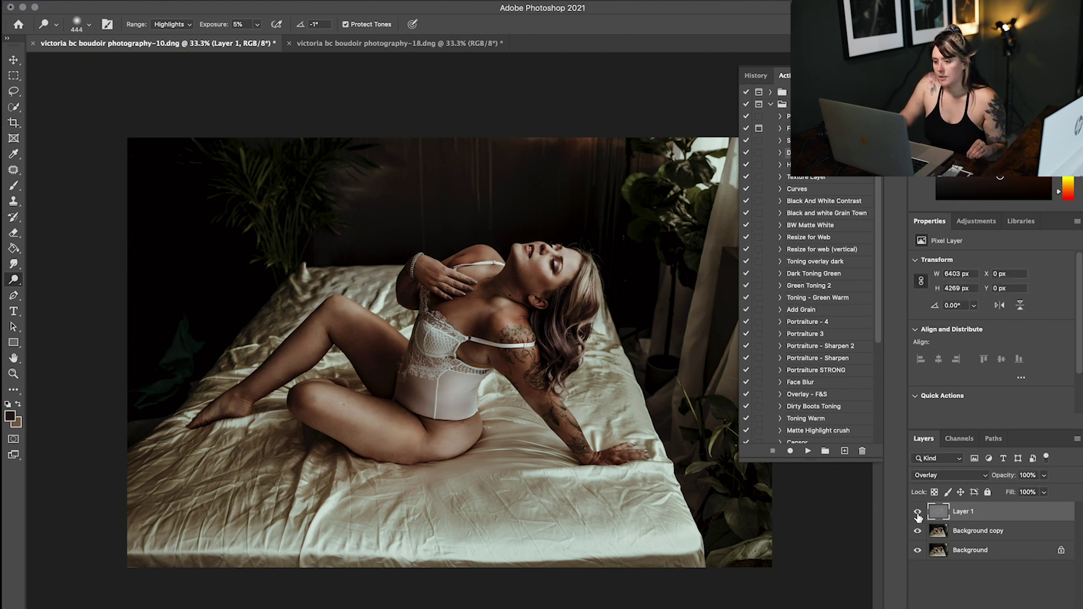
click(917, 511)
click(918, 513)
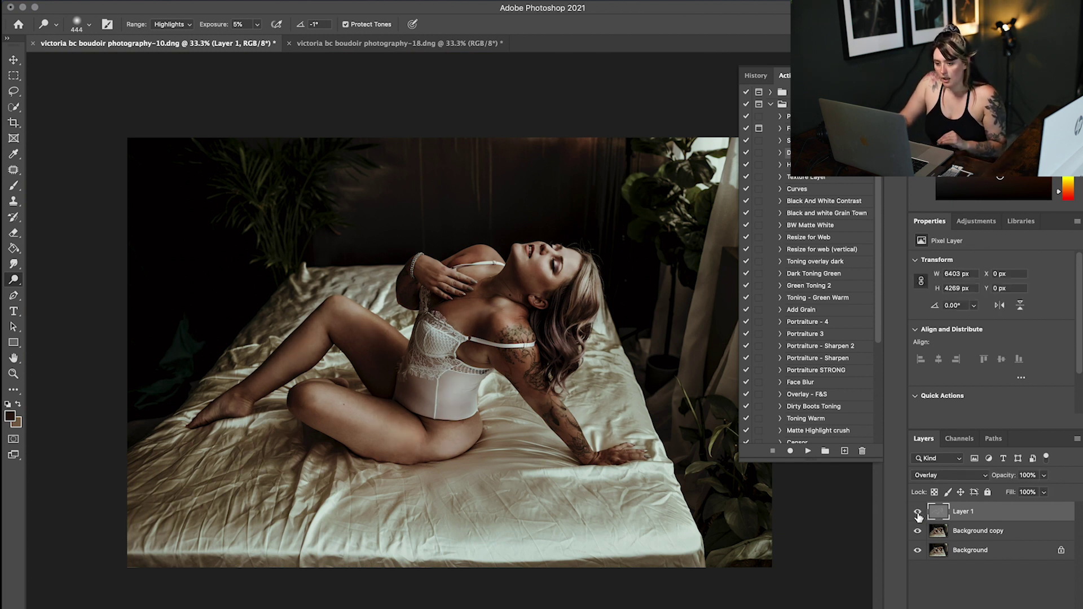
- Burn the dark background around the palm with a 2840 px Burn brush, Shadows range and 10% exposure
right_click(14, 279)
click(56, 286)
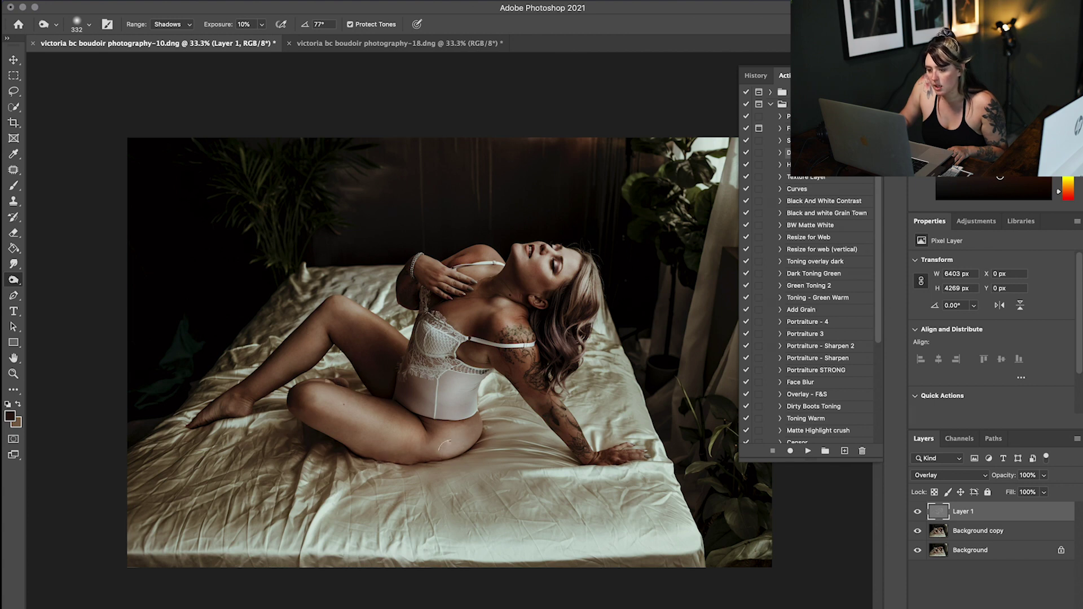
right_click(494, 424)
drag(512, 277, 515, 278)
mouse_move(149, 217)
mouse_down()
mouse_move(126, 498)
mouse_move(225, 563)
mouse_move(639, 593)
mouse_move(762, 574)
mouse_move(741, 204)
mouse_move(712, 214)
mouse_move(675, 153)
mouse_move(383, 105)
mouse_up()
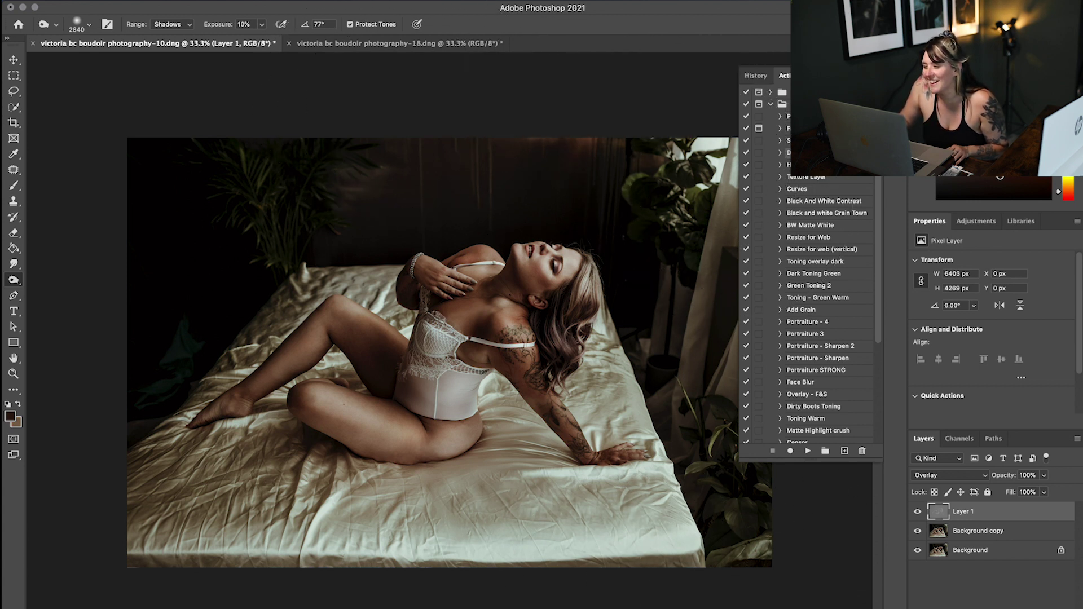
- Close the Actions panel and burn the shadows along the photo's curtain edge with the 2840 px brush
click(876, 70)
mouse_move(774, 190)
mouse_down()
mouse_move(761, 343)
mouse_move(785, 545)
mouse_up()
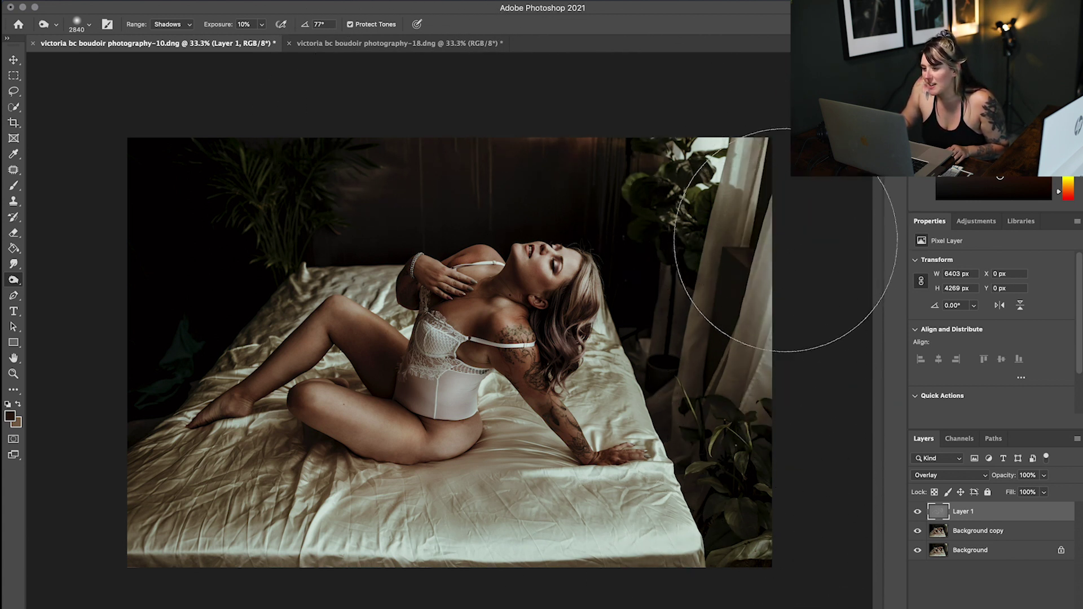
mouse_move(739, 147)
mouse_down()
mouse_move(766, 200)
mouse_move(782, 359)
mouse_up()
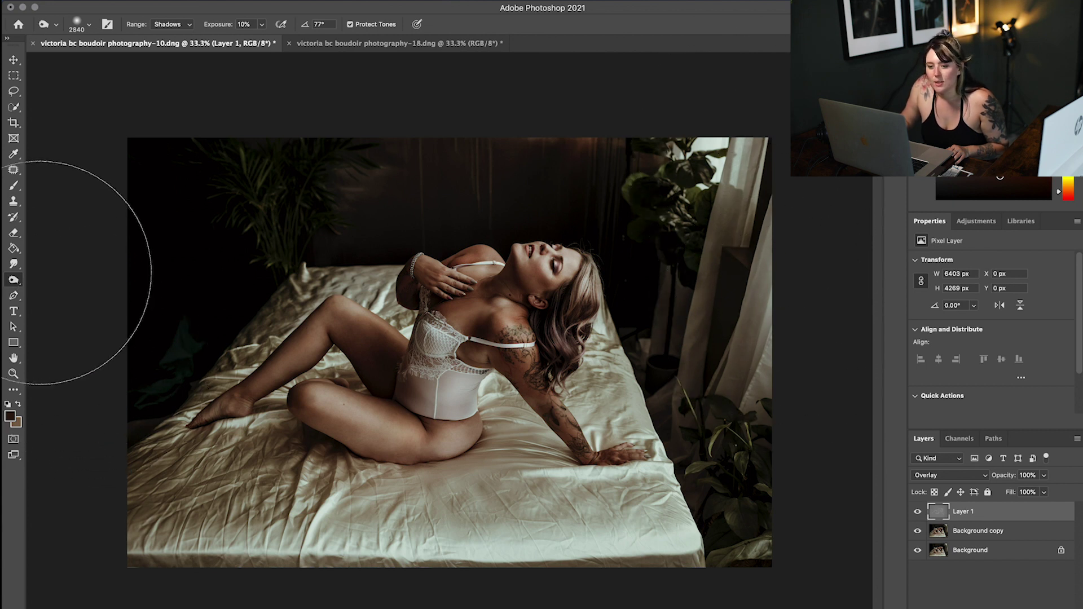
- Reduce the Burn tool's brush size to 236 px for closer shadow work on the figure
right_click(15, 280)
click(46, 291)
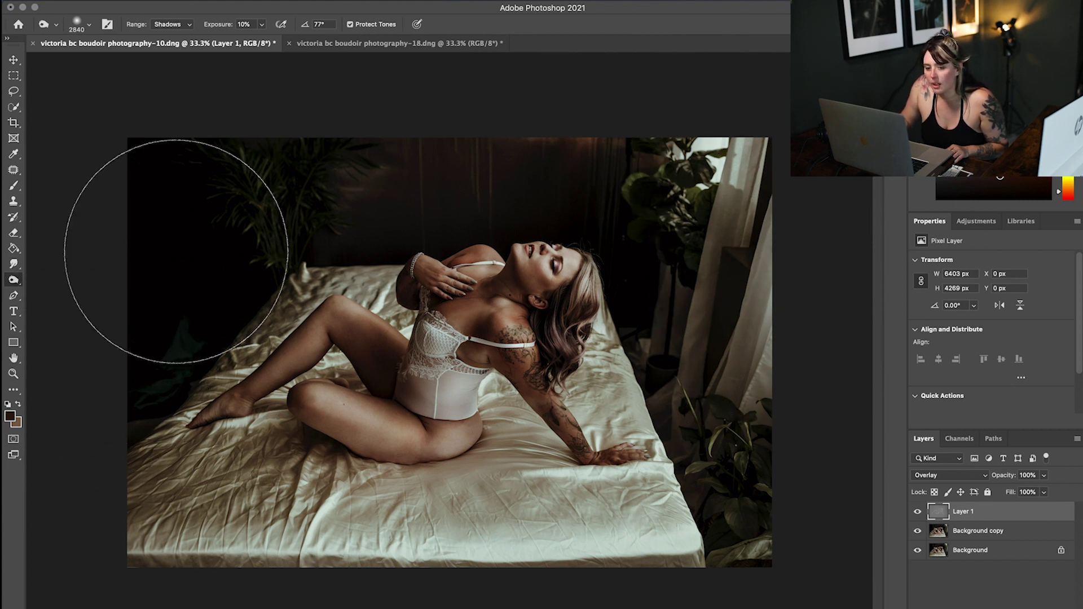
right_click(266, 227)
drag(398, 253, 389, 255)
key(Return)
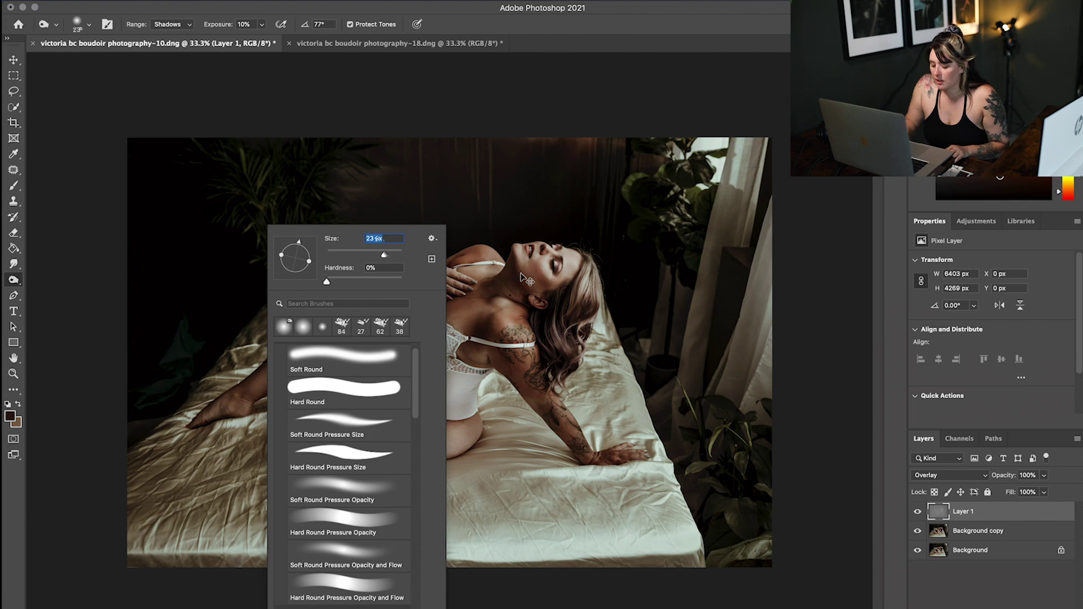
key(super+plus)
key(super+plus)
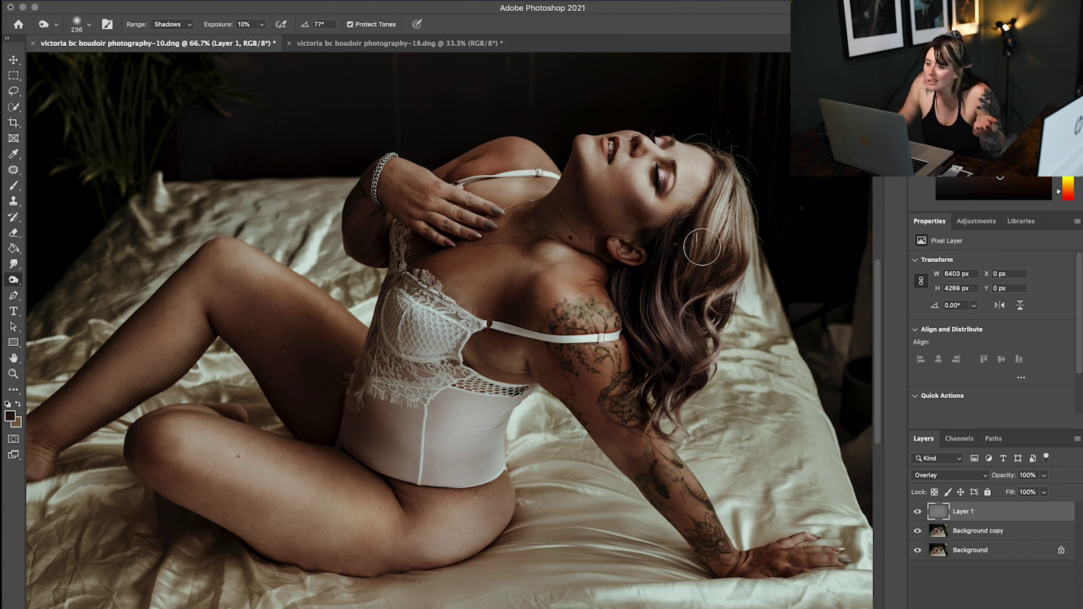
- Compare the figure with the dodge-and-burn work on Layer 1 hidden and shown
click(917, 512)
click(917, 513)
click(919, 513)
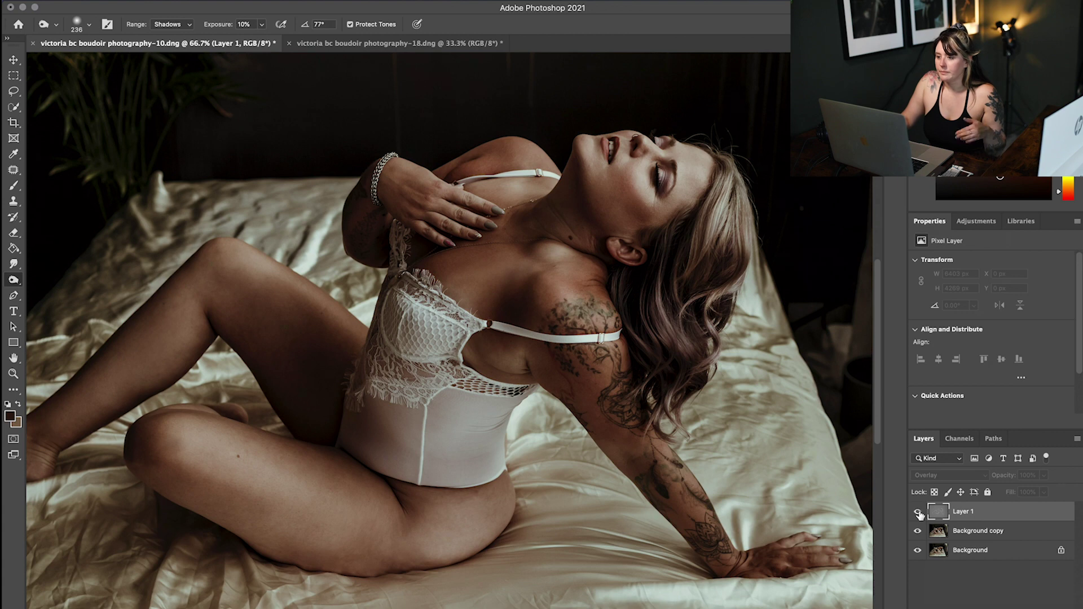
click(919, 513)
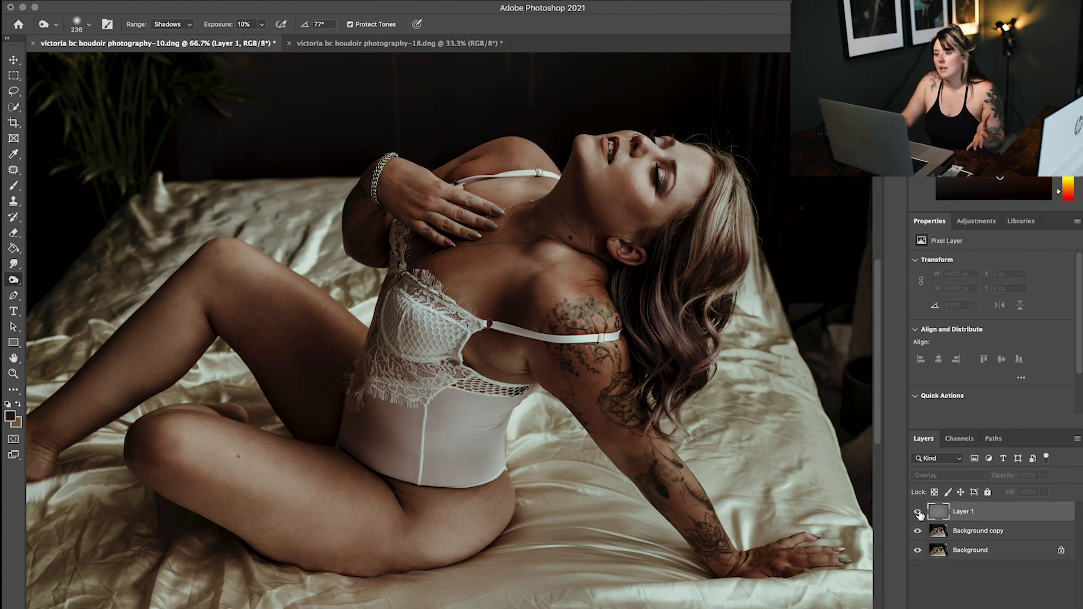
click(917, 512)
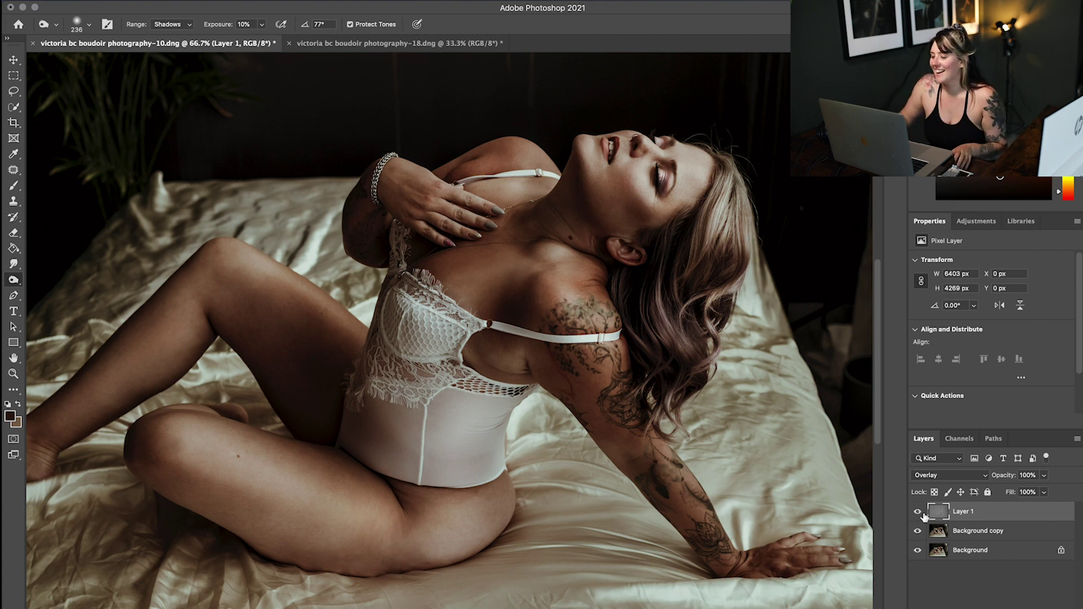
- Merge Layer 1 and Background copy into a single layer above the original Background
shift+click(963, 534)
right_click(962, 533)
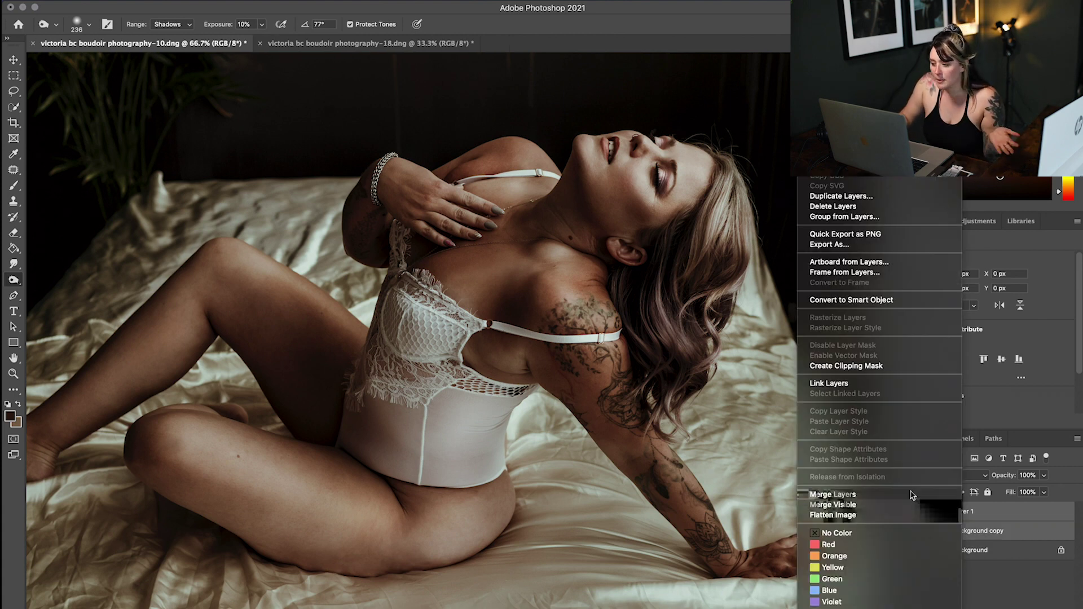
click(909, 497)
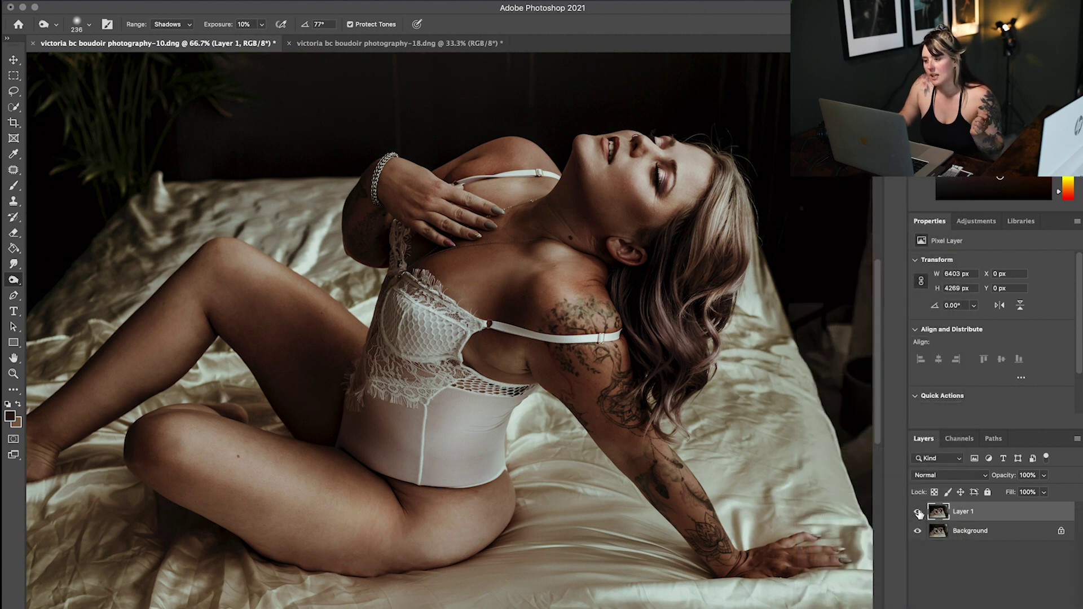
- Compare the merged retouching layer with the original Background, then examine the whole portrait and the figure
click(918, 513)
click(918, 513)
click(918, 512)
click(919, 513)
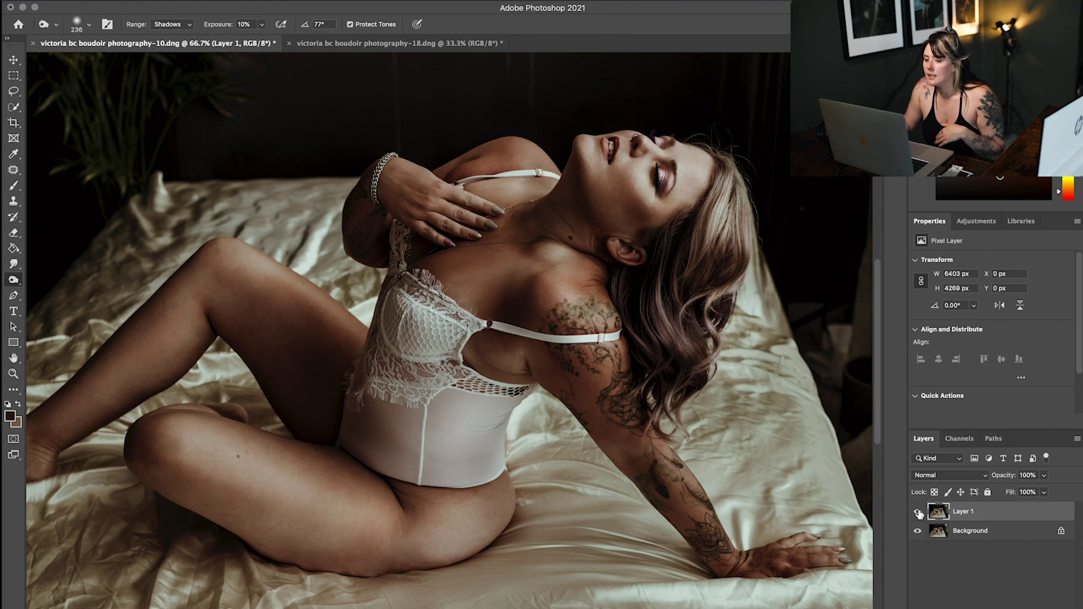
key(super+minus)
key(super+minus)
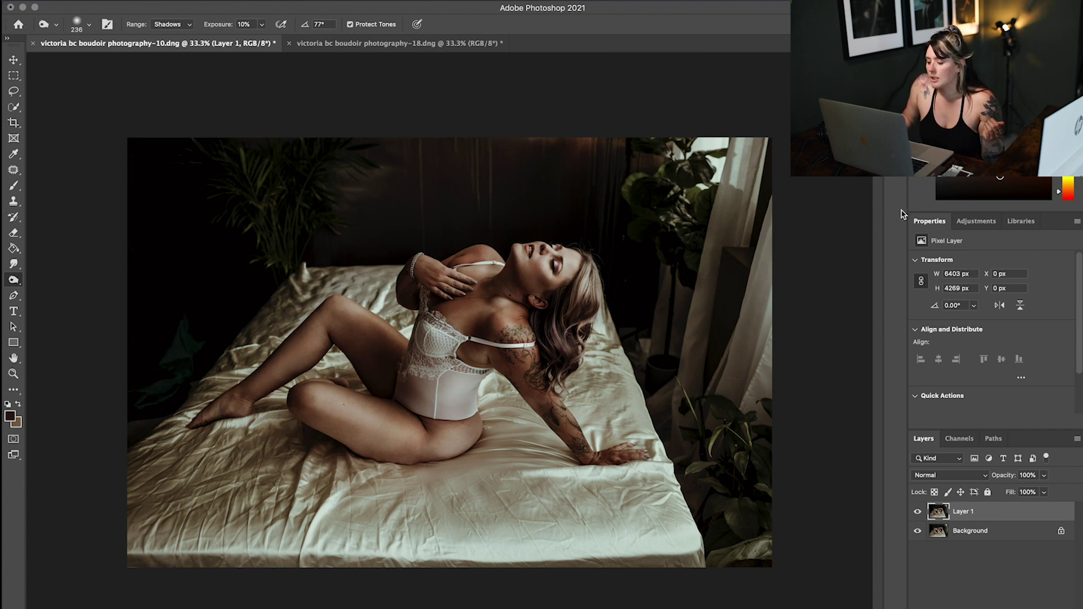
key(super+equal)
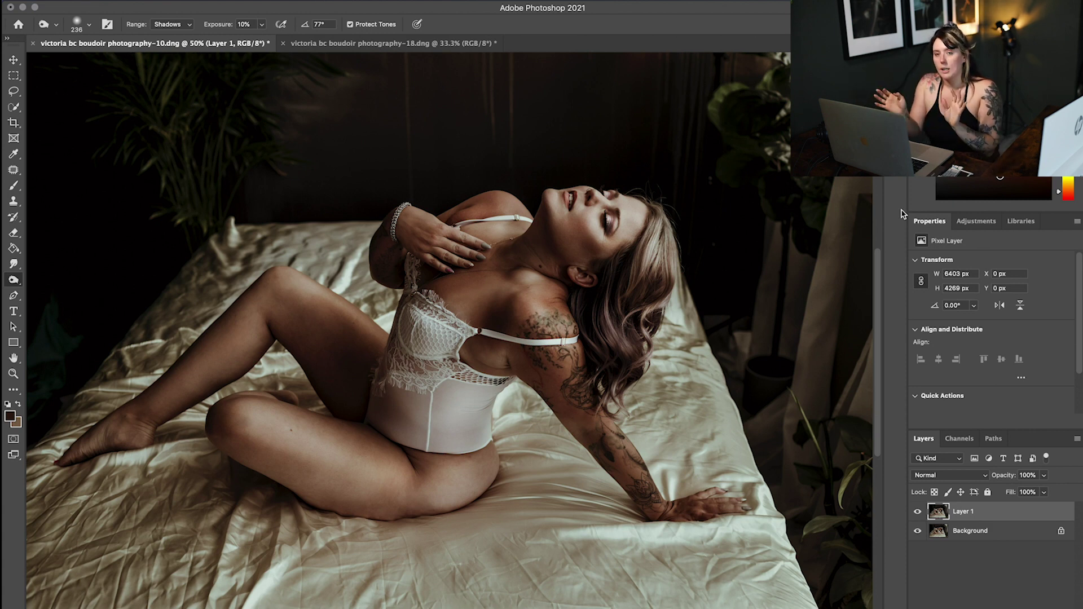
key(super+equal)
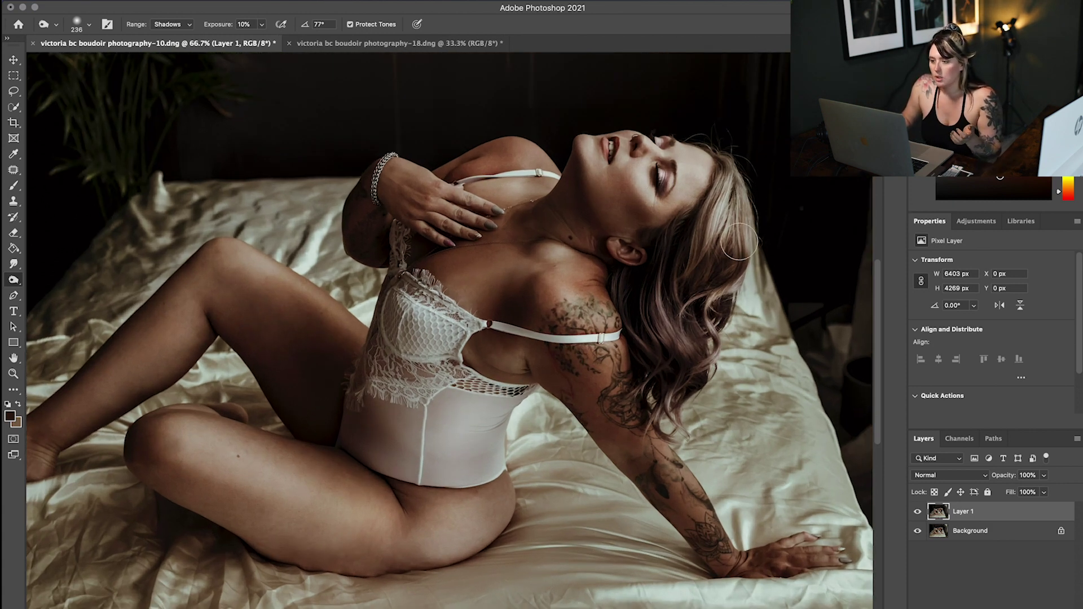
scroll(763, 229, up, 2)
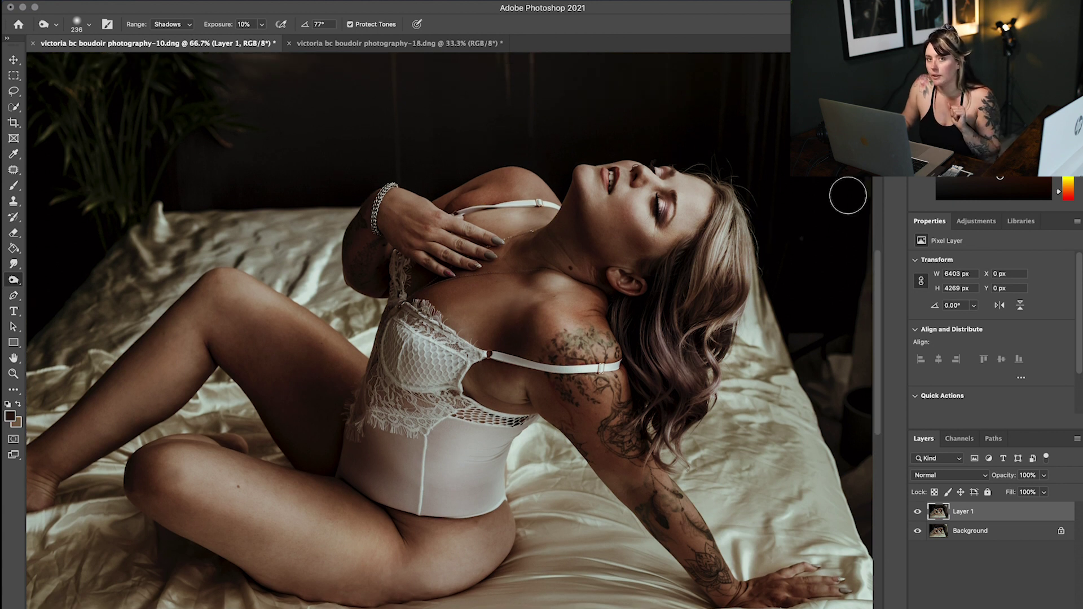
- Highlight the saved Portraiture - 4 action in the action list and close the list without running it
click(896, 92)
click(839, 327)
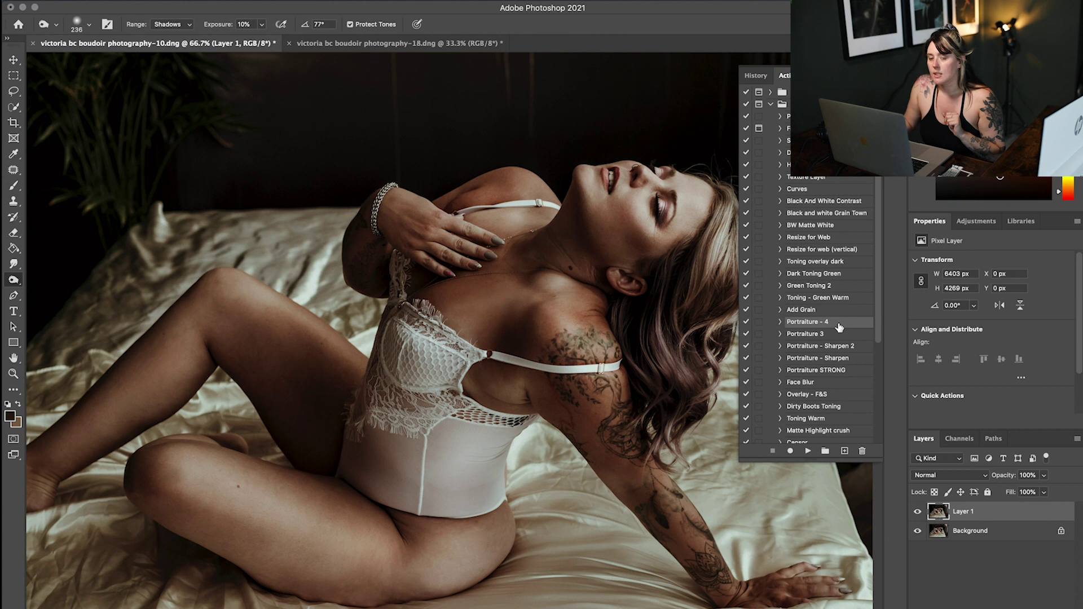
click(896, 92)
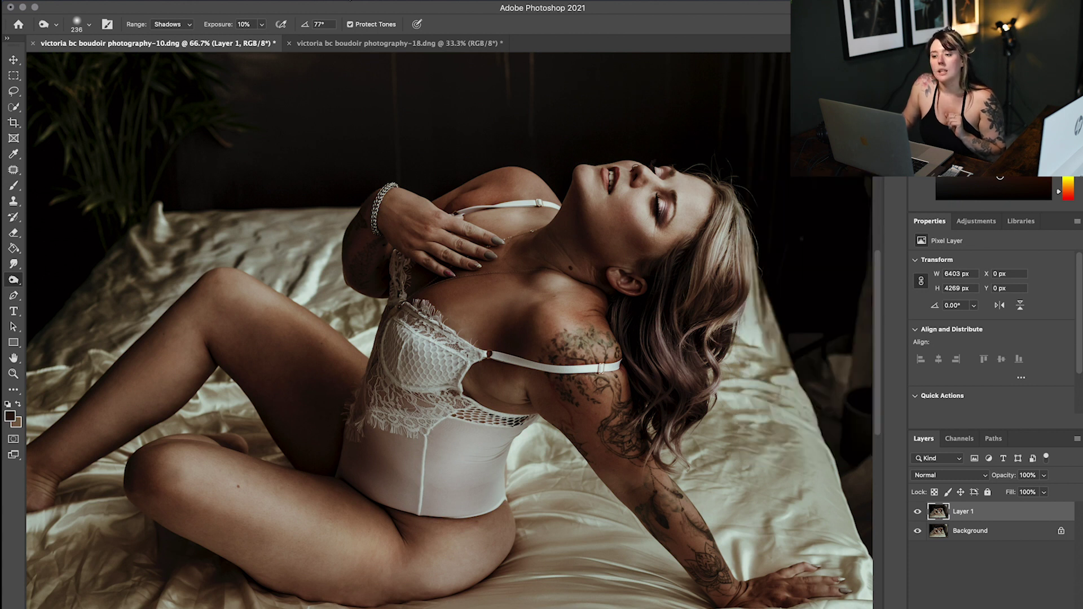
- Open the Imagenomic Portraiture 3 filter for Layer 1 and examine the skin across the figure in its preview
click(166, 2)
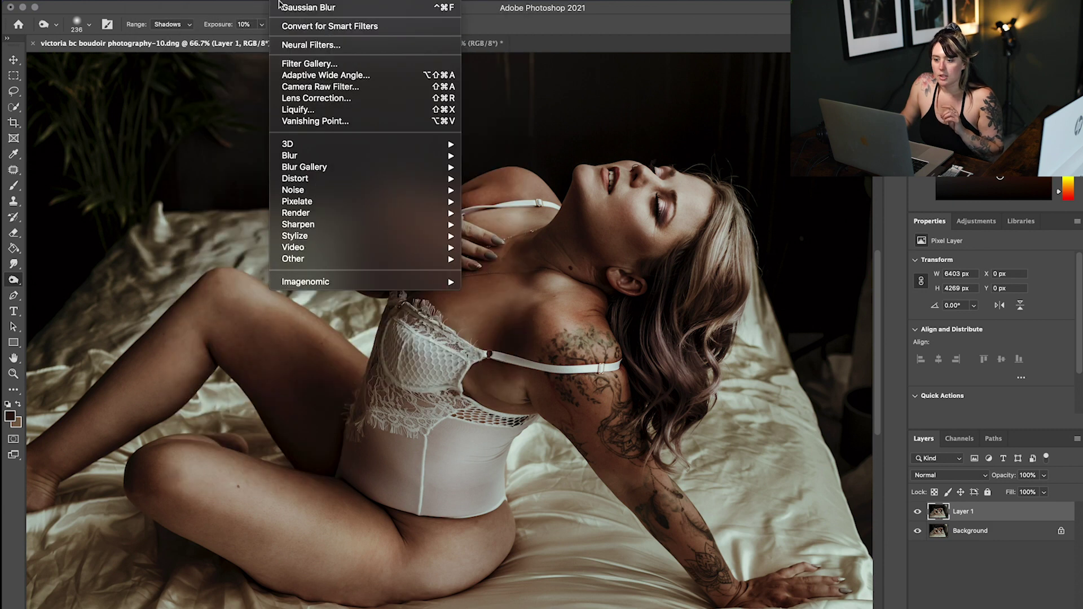
mouse_move(319, 283)
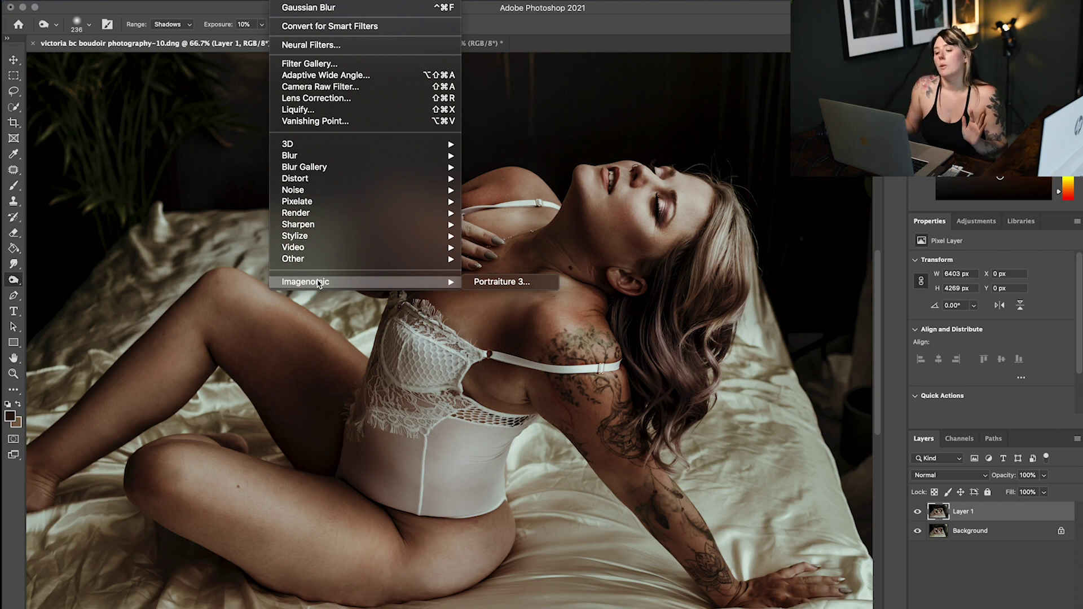
click(501, 281)
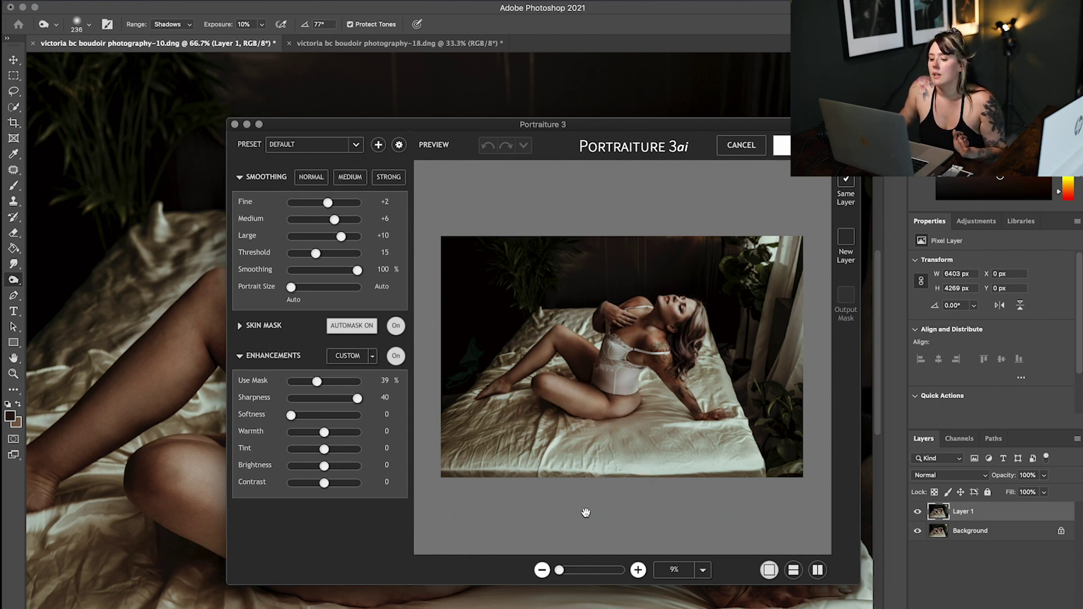
click(542, 572)
drag(701, 339, 602, 387)
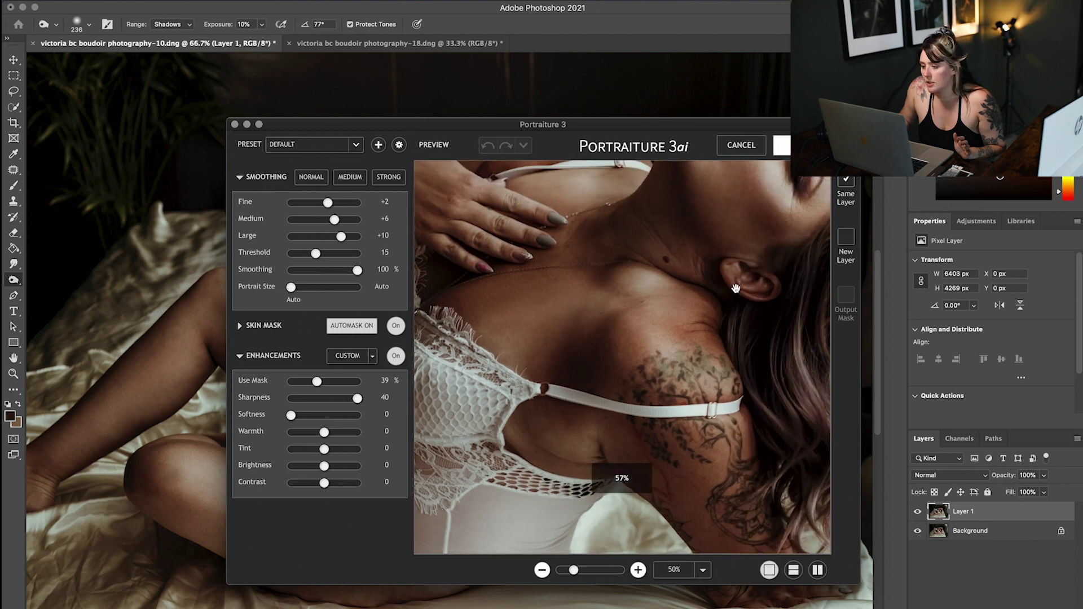
drag(735, 290, 652, 348)
drag(746, 291, 745, 332)
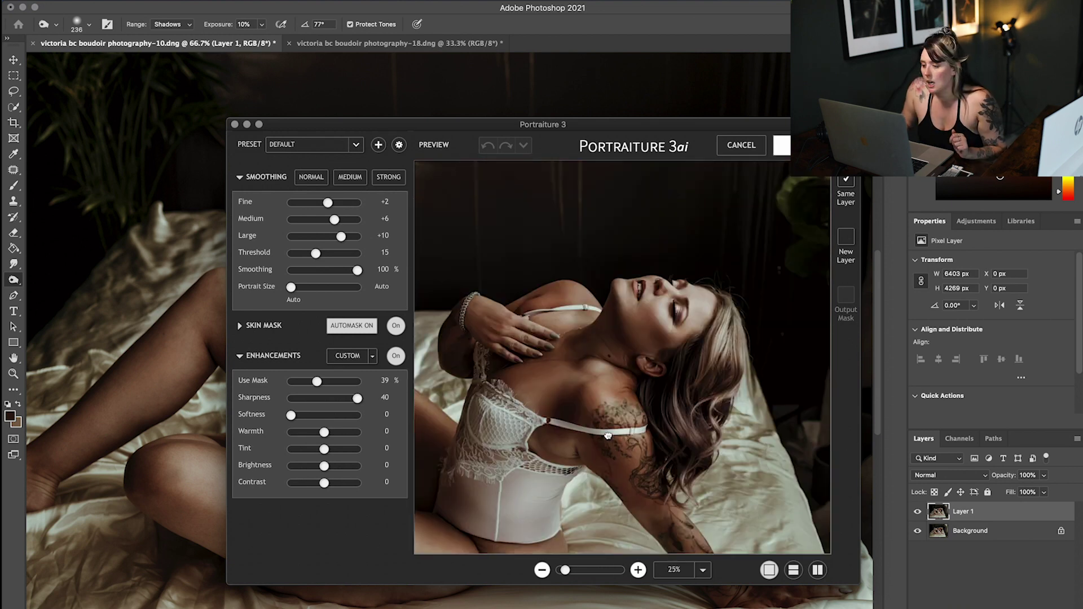
drag(608, 440, 652, 355)
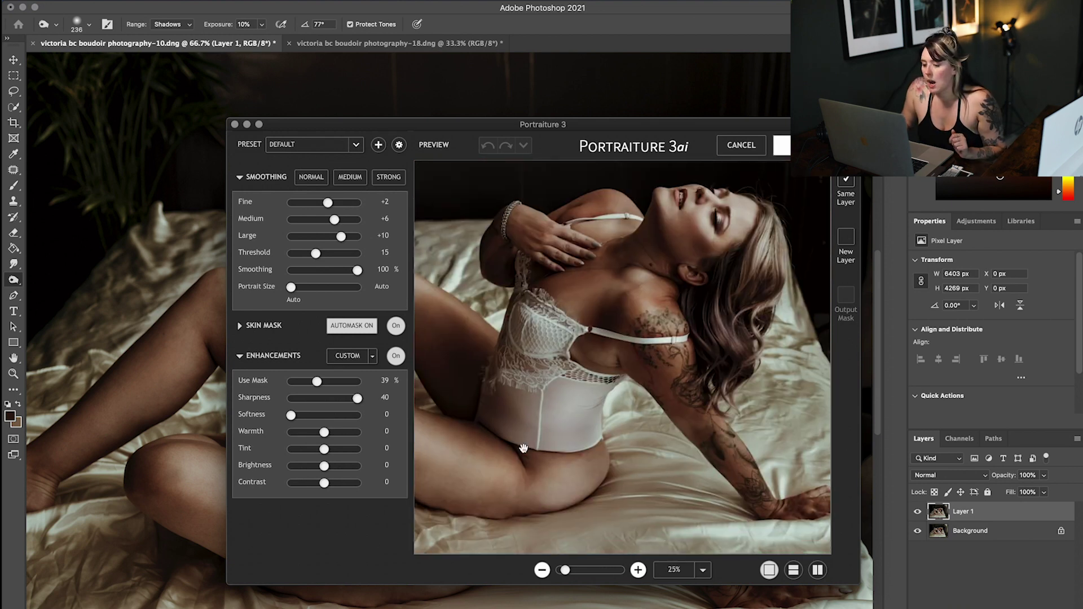
drag(523, 450, 640, 444)
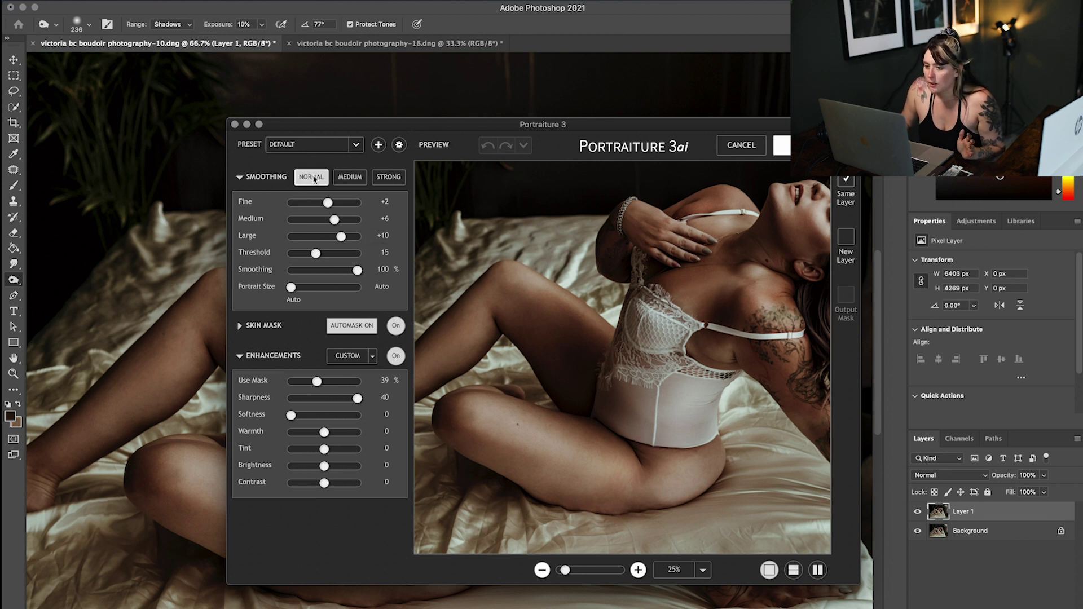
drag(693, 261, 613, 284)
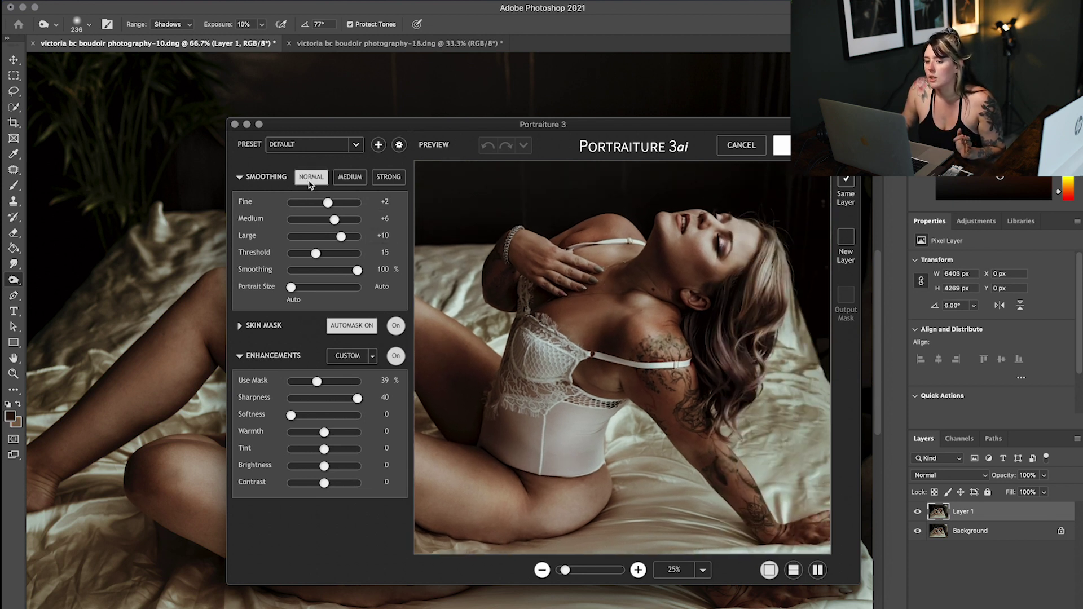
- Set the Portraiture smoothing to Normal and center the preview on the face at 47% zoom
click(311, 176)
drag(731, 282, 695, 319)
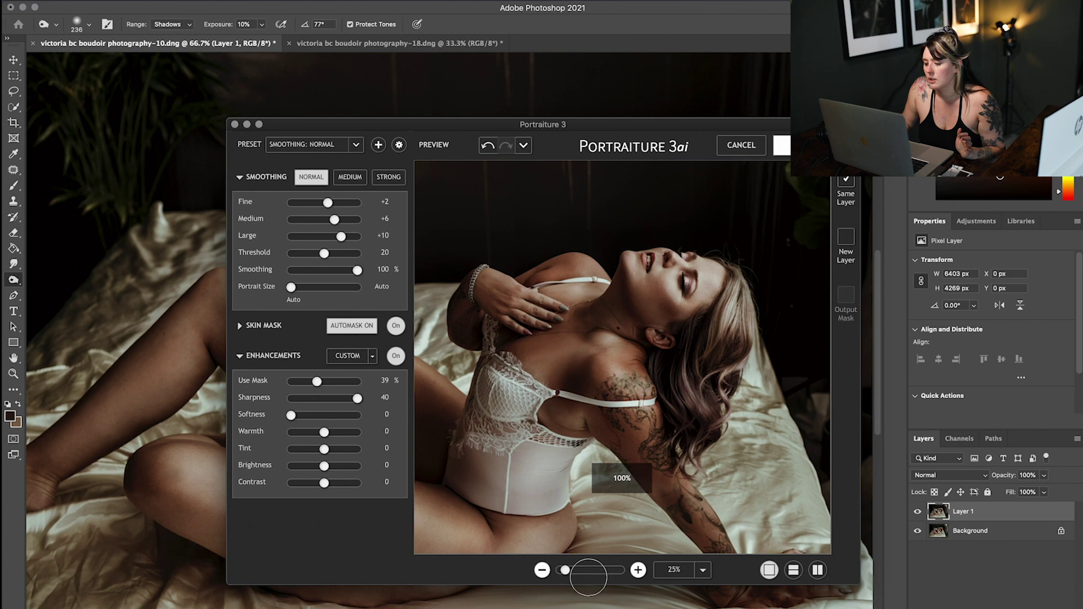
drag(566, 571, 572, 572)
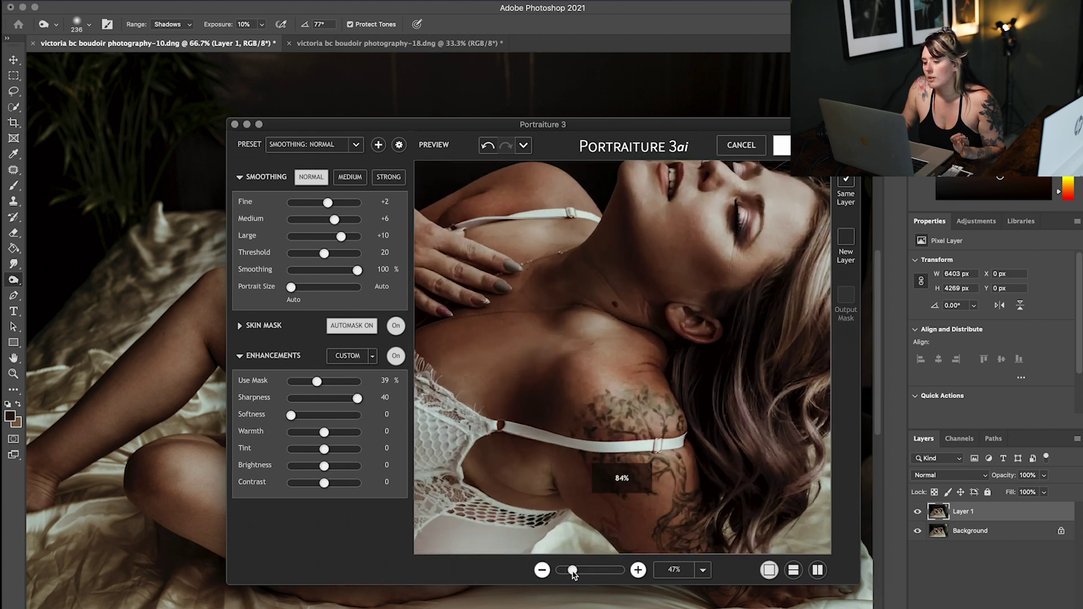
drag(745, 370, 625, 420)
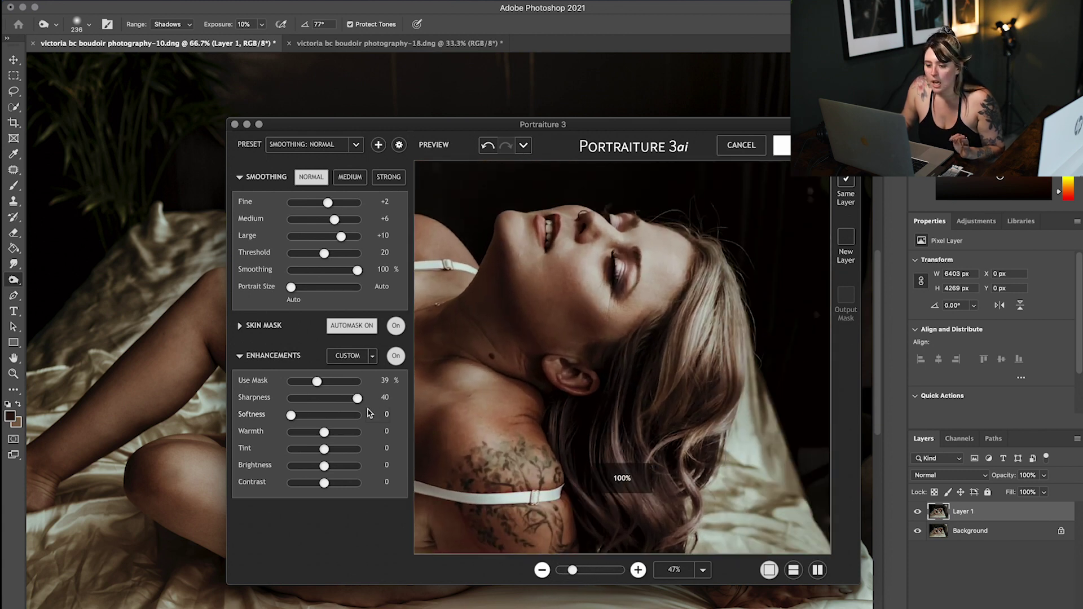
- Try a Softness of 12 in the Portraiture enhancements, then return it to 0
mouse_move(357, 398)
mouse_down()
mouse_move(326, 405)
mouse_move(359, 399)
mouse_up()
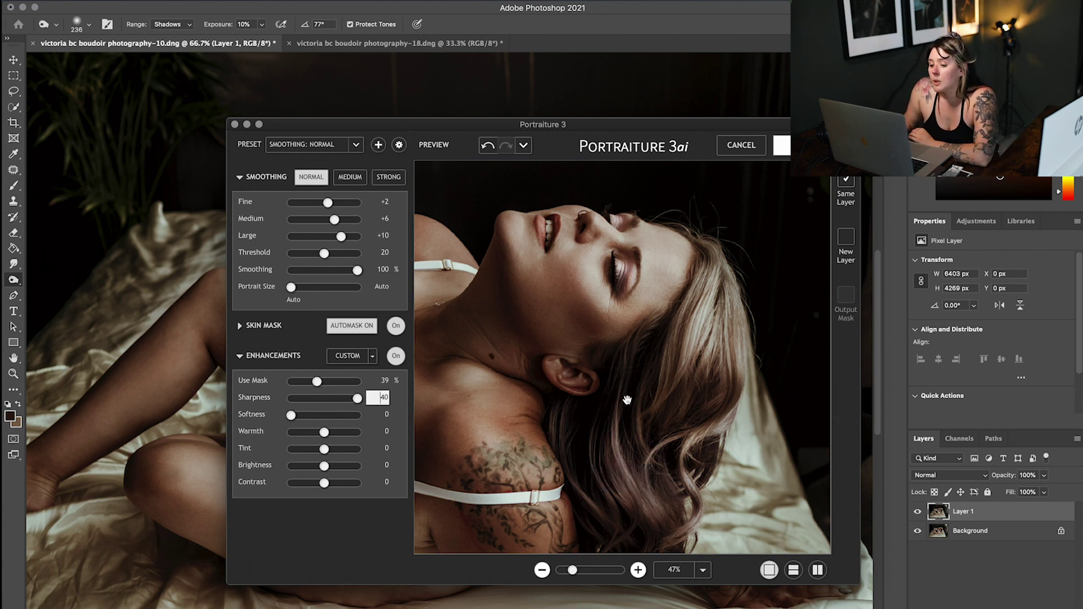
drag(291, 419, 313, 420)
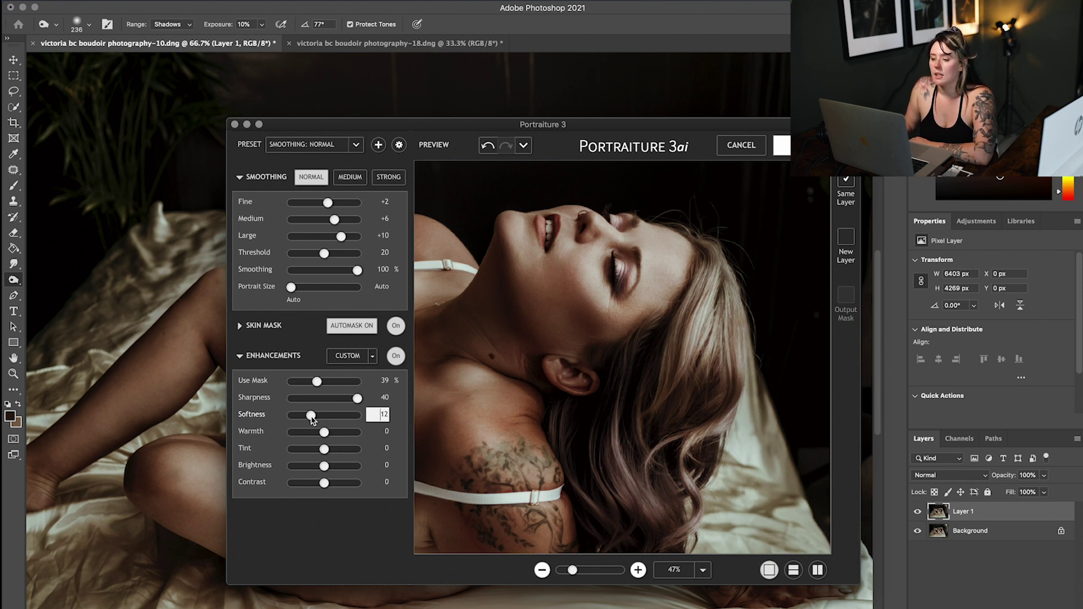
drag(311, 418, 290, 418)
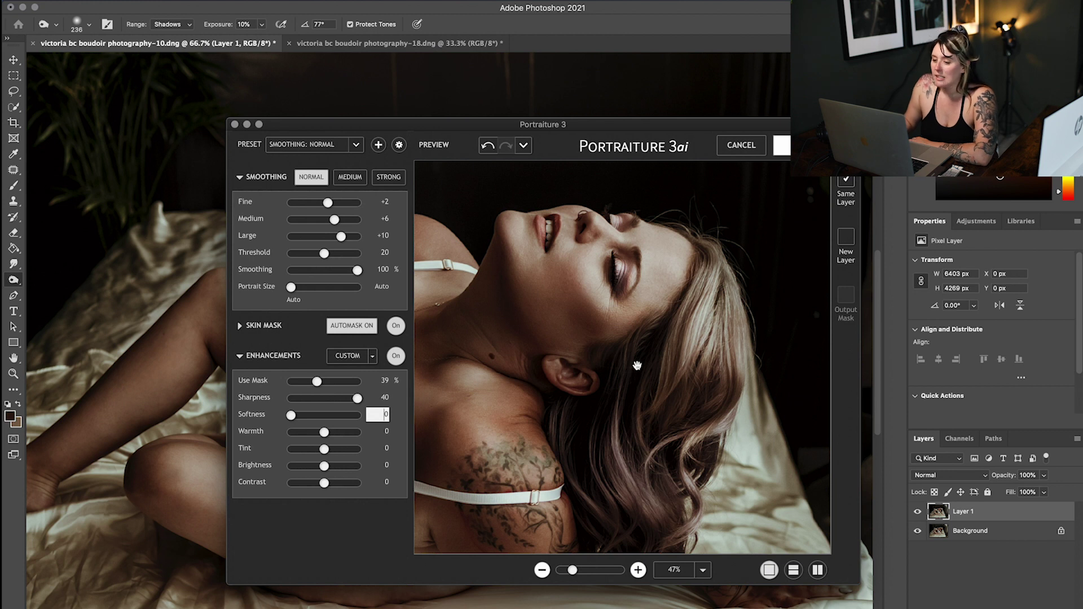
drag(634, 277, 630, 311)
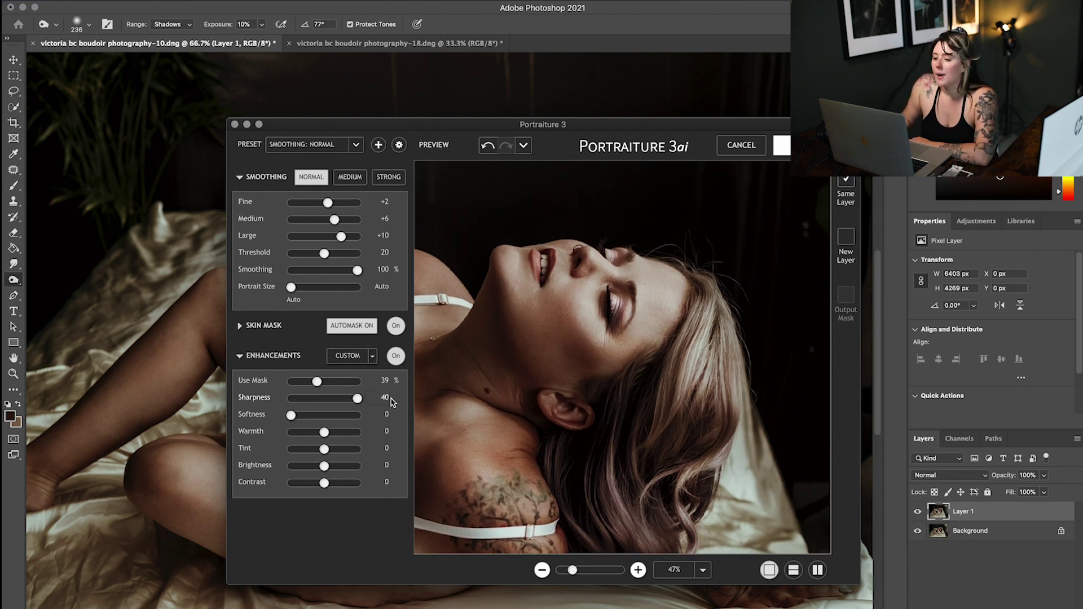
- Try lowering the Portraiture Sharpness to 28 and 29, then return it to 40
drag(360, 405, 341, 408)
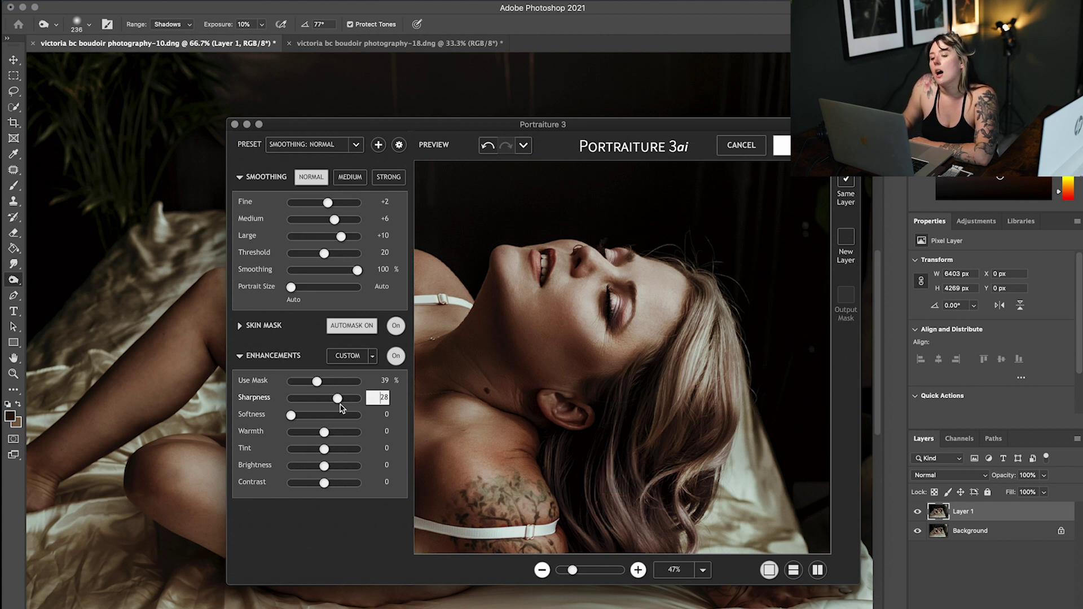
drag(342, 408, 345, 410)
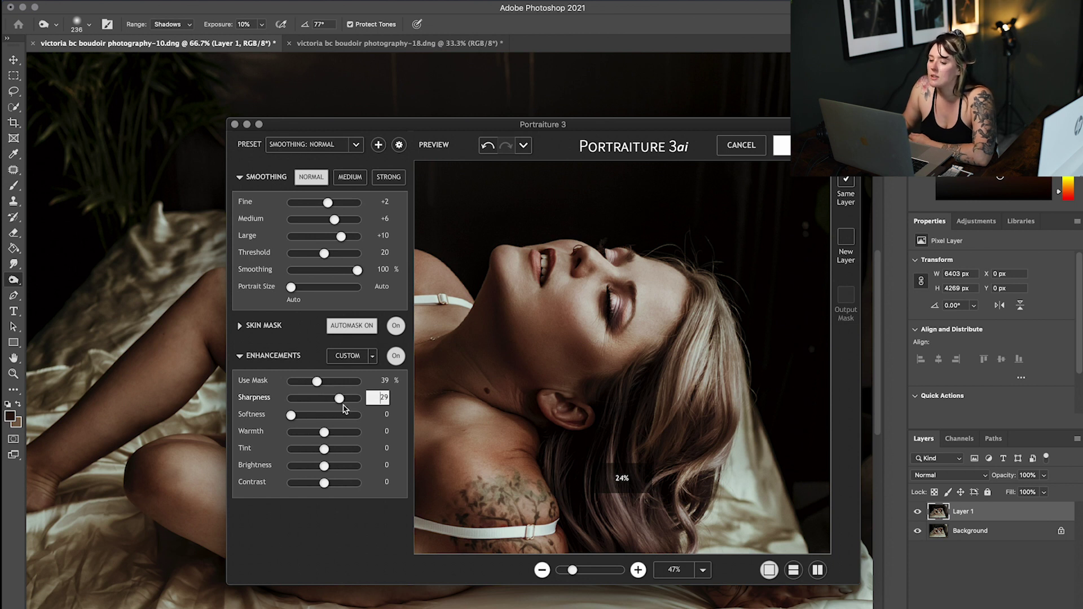
drag(345, 410, 393, 407)
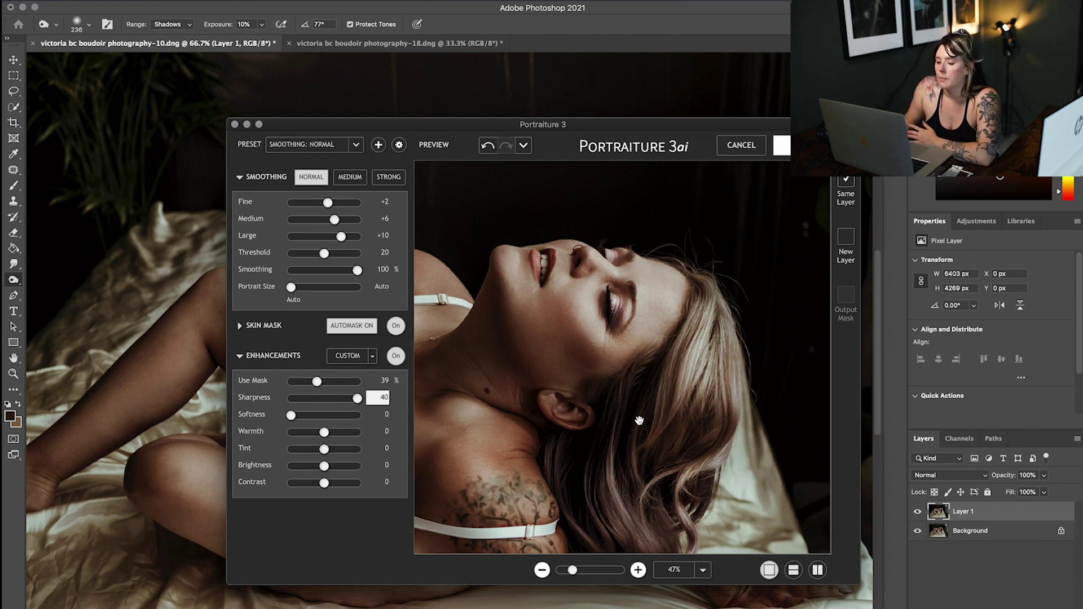
- Check the hair and tattooed arm in the preview and apply the Portraiture filter to Layer 1
drag(629, 423, 660, 377)
drag(503, 370, 579, 286)
drag(736, 402, 663, 263)
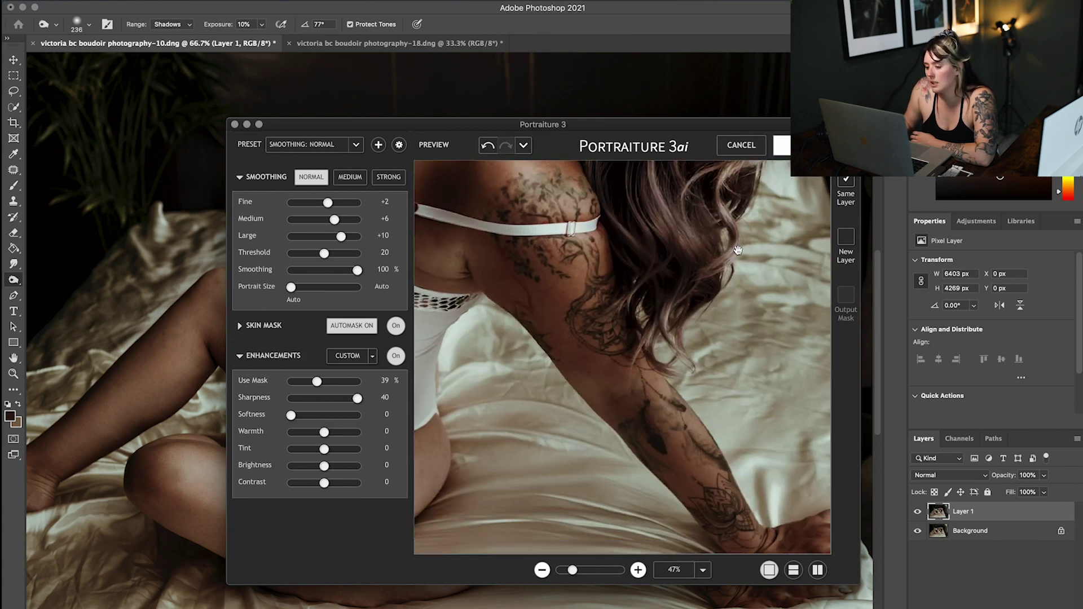
drag(739, 250, 730, 311)
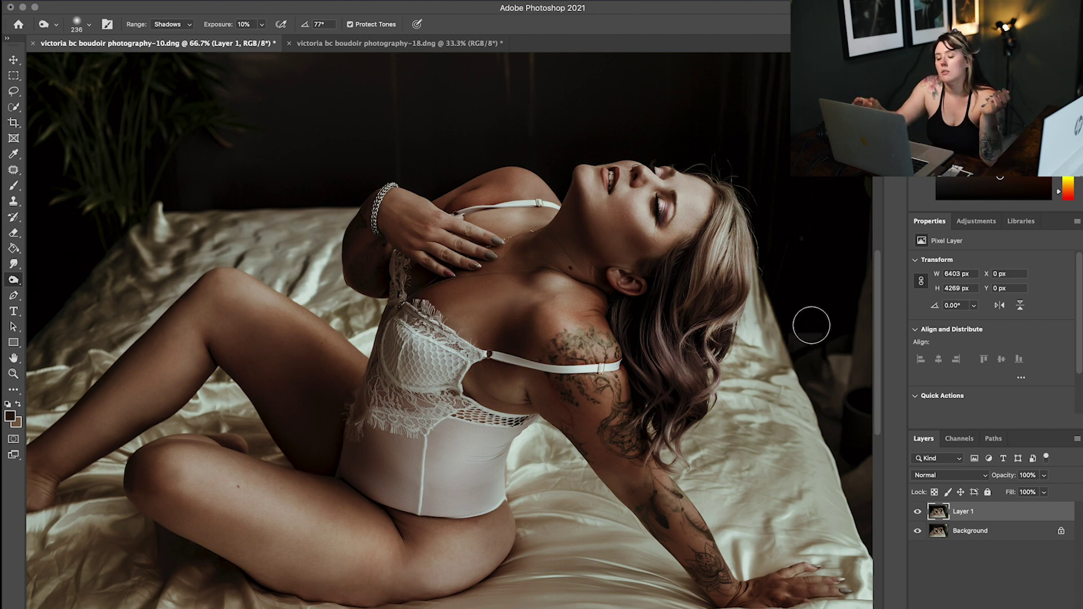
- Compare Layer 1 hidden and shown around the plant, curtains and dark background, both close up and zoomed out
scroll(733, 321, right, 10)
scroll(734, 322, up, 6)
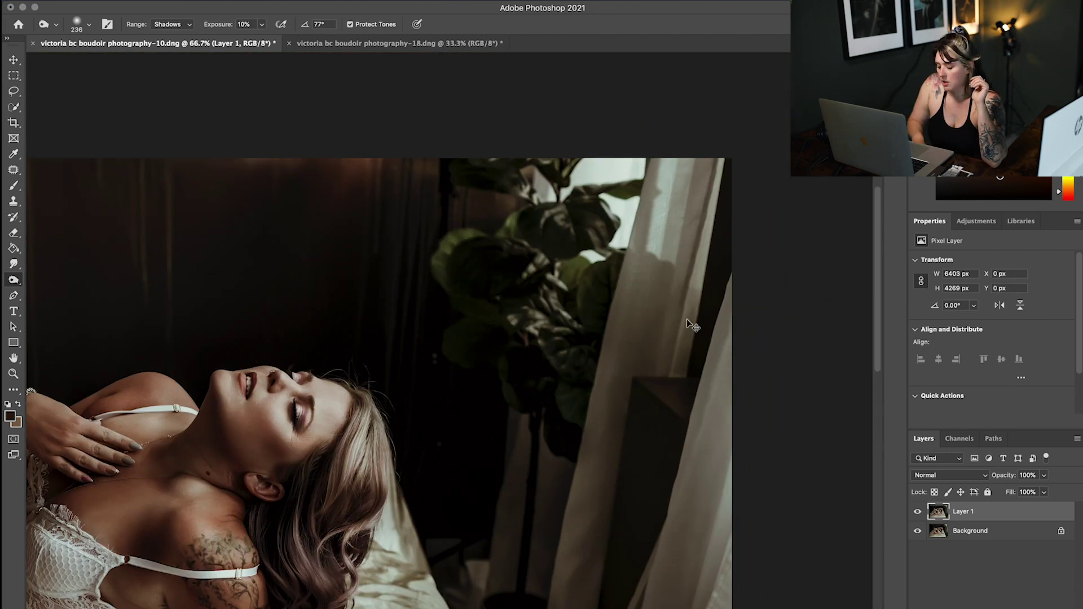
scroll(692, 326, up, 3)
scroll(798, 435, right, 4)
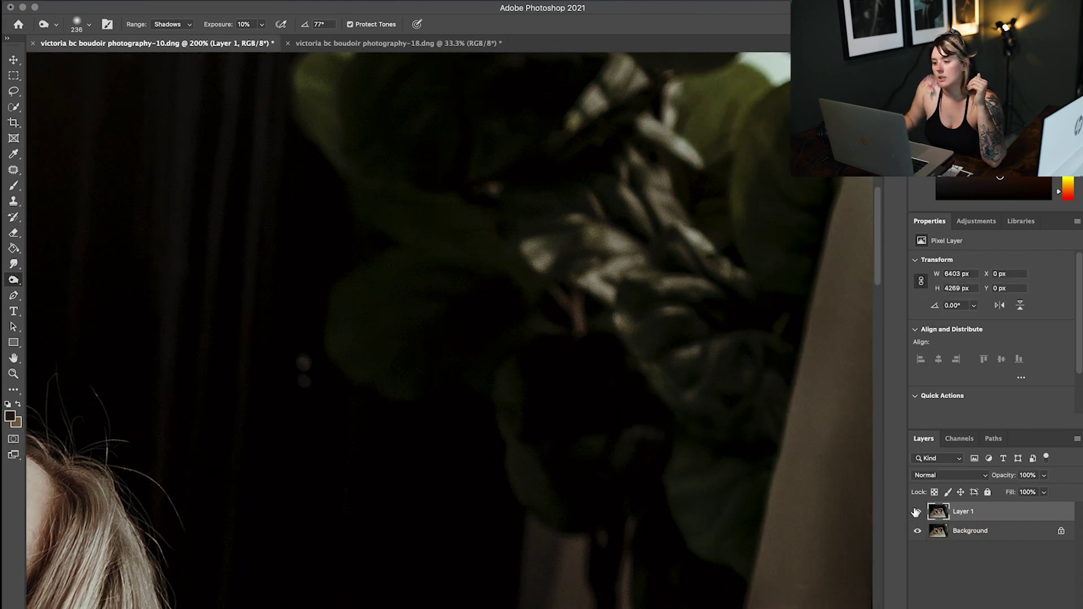
click(916, 512)
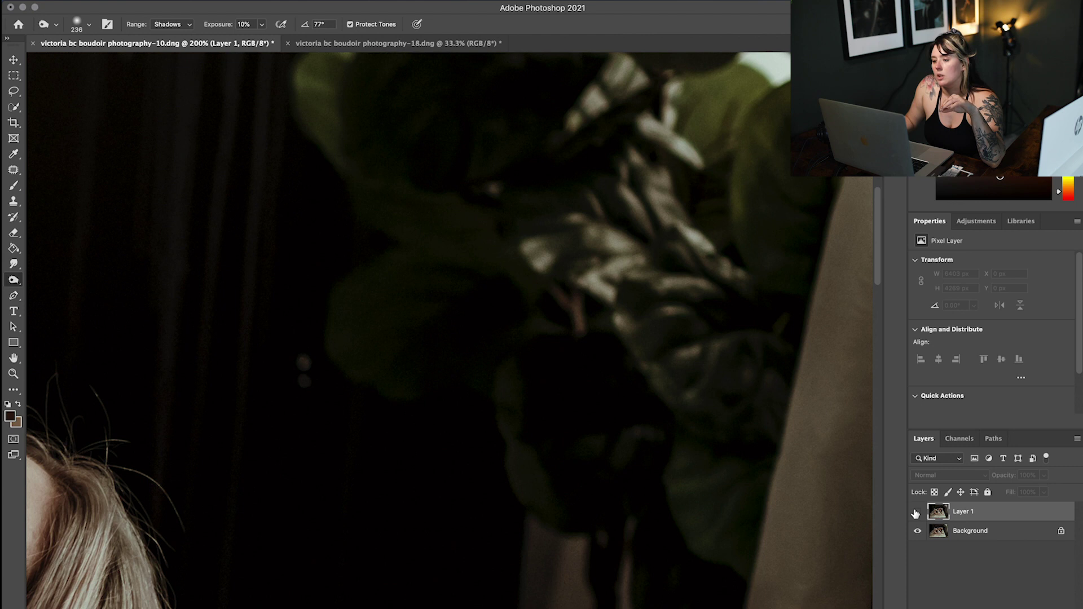
click(916, 512)
click(918, 512)
click(917, 512)
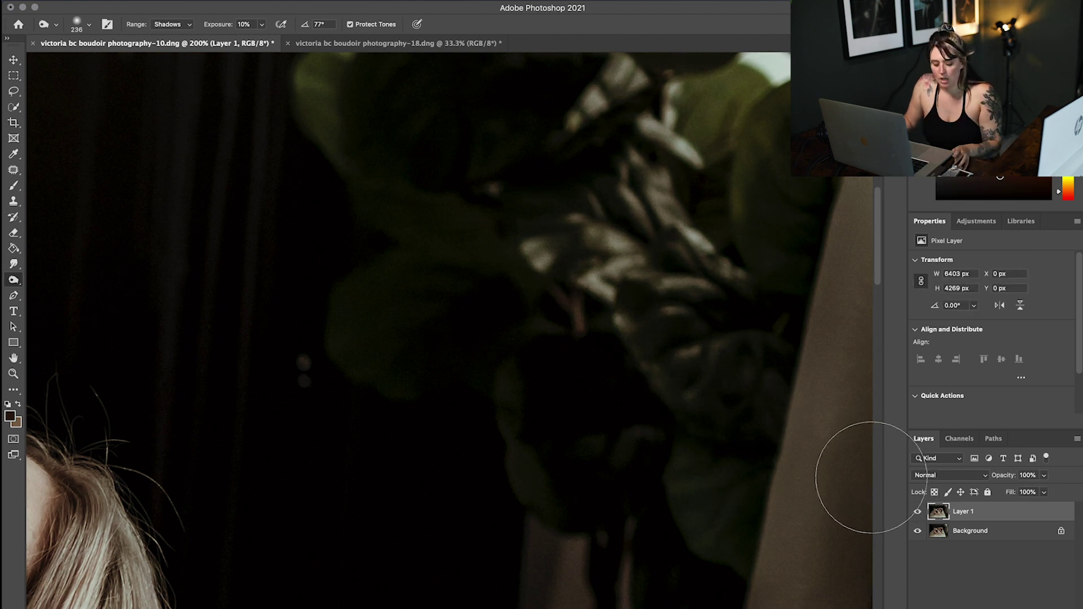
click(917, 512)
key(super+minus)
key(super+minus)
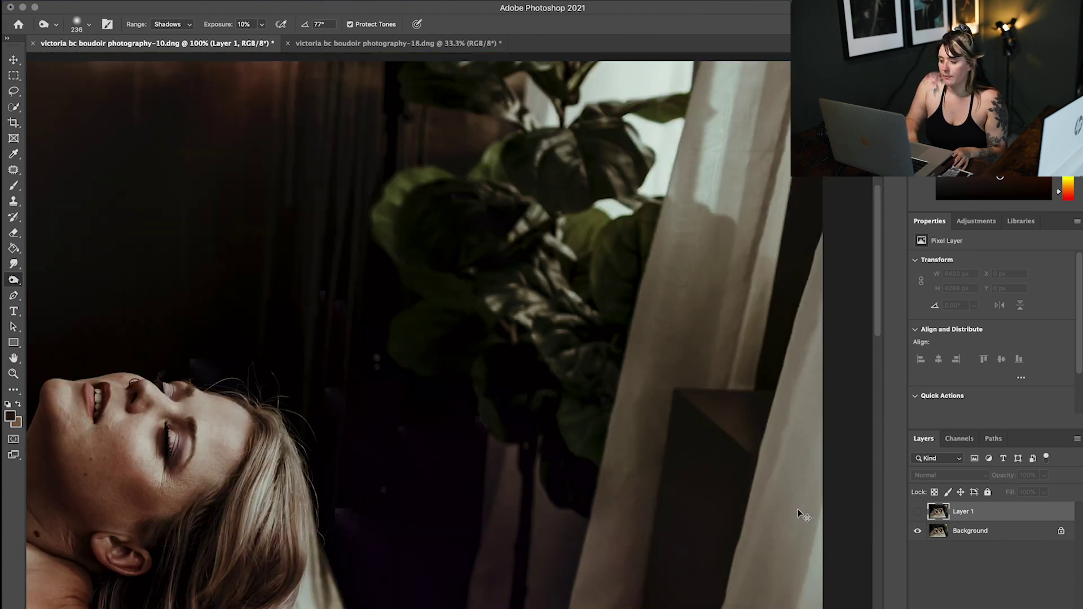
click(917, 513)
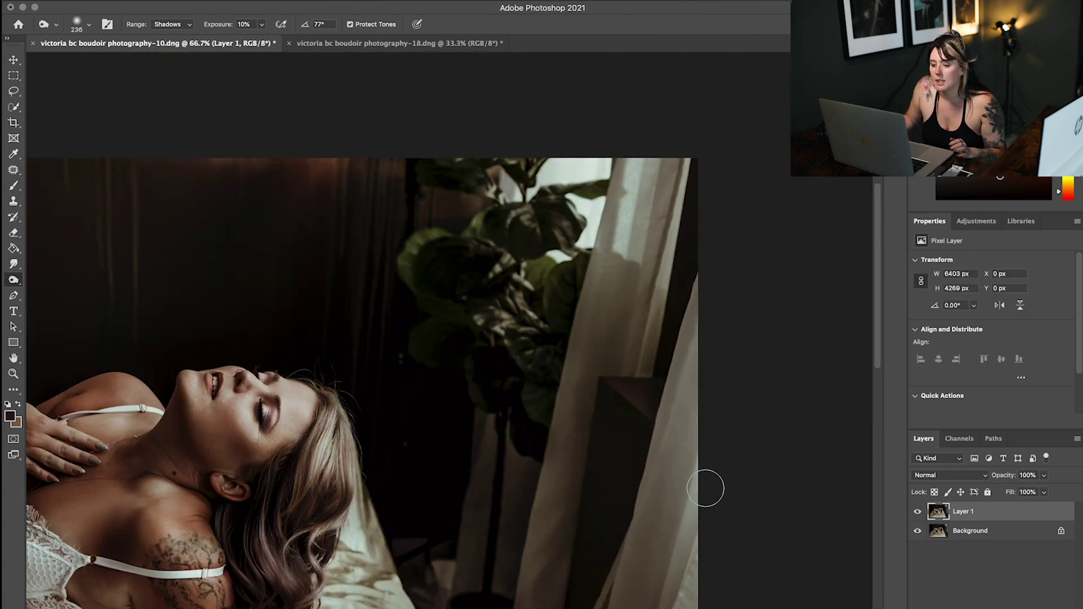
- Examine the smoothed skin, lingerie, tattoos and hair across the body, zoomed in to 100%
scroll(516, 442, left, 5)
scroll(516, 443, down, 5)
scroll(517, 443, left, 4)
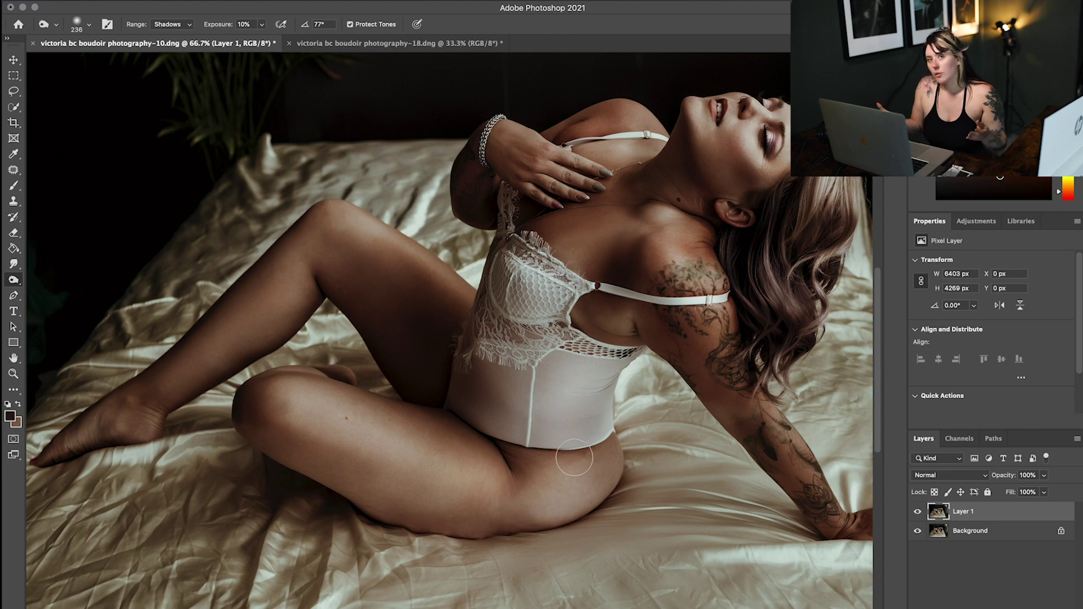
key(super+plus)
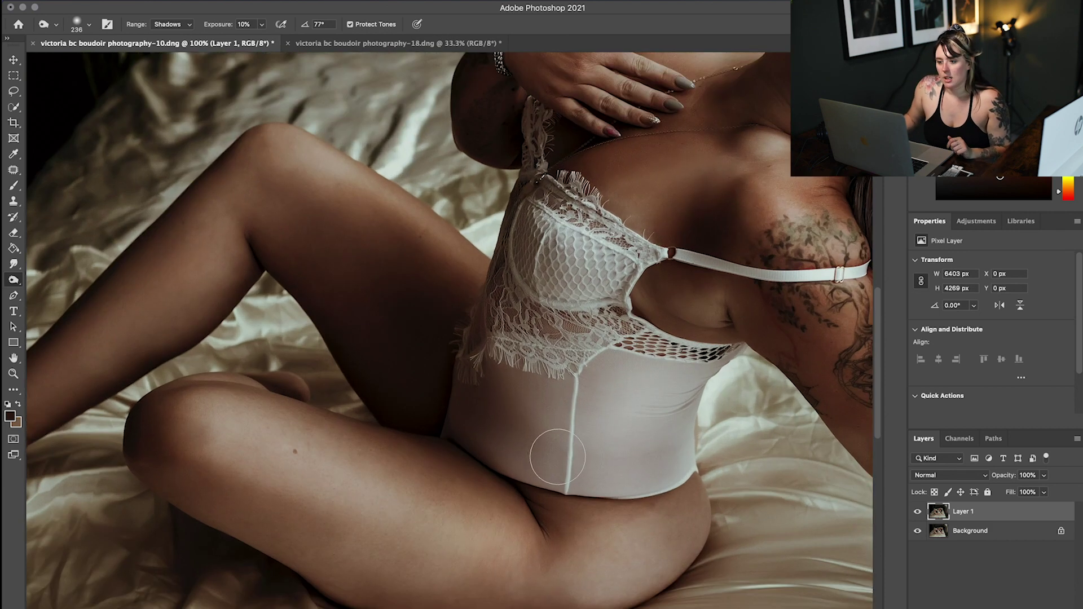
scroll(564, 444, left, 4)
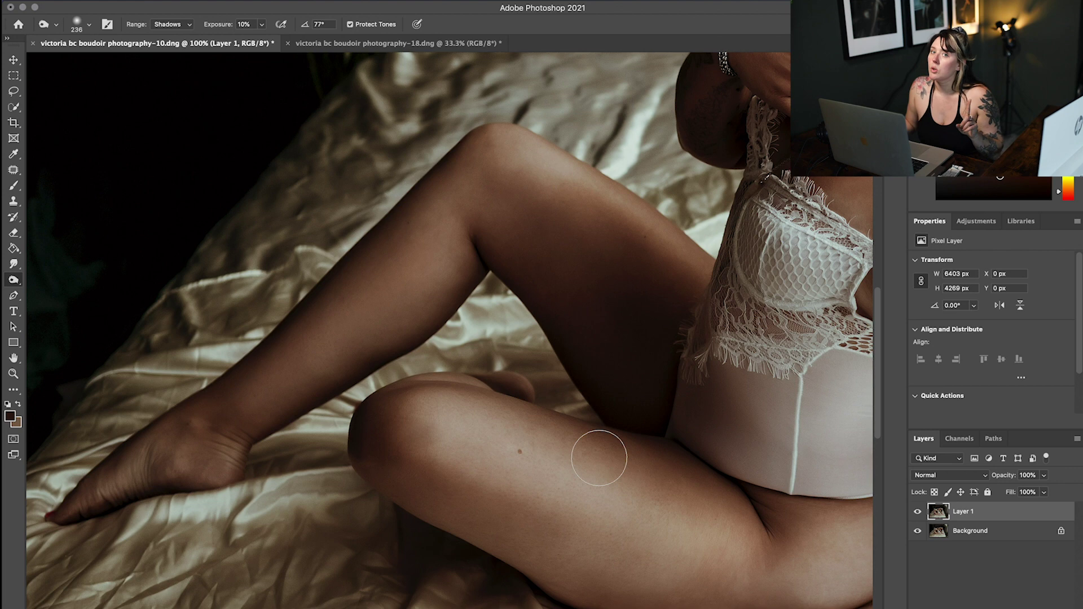
scroll(599, 458, right, 1)
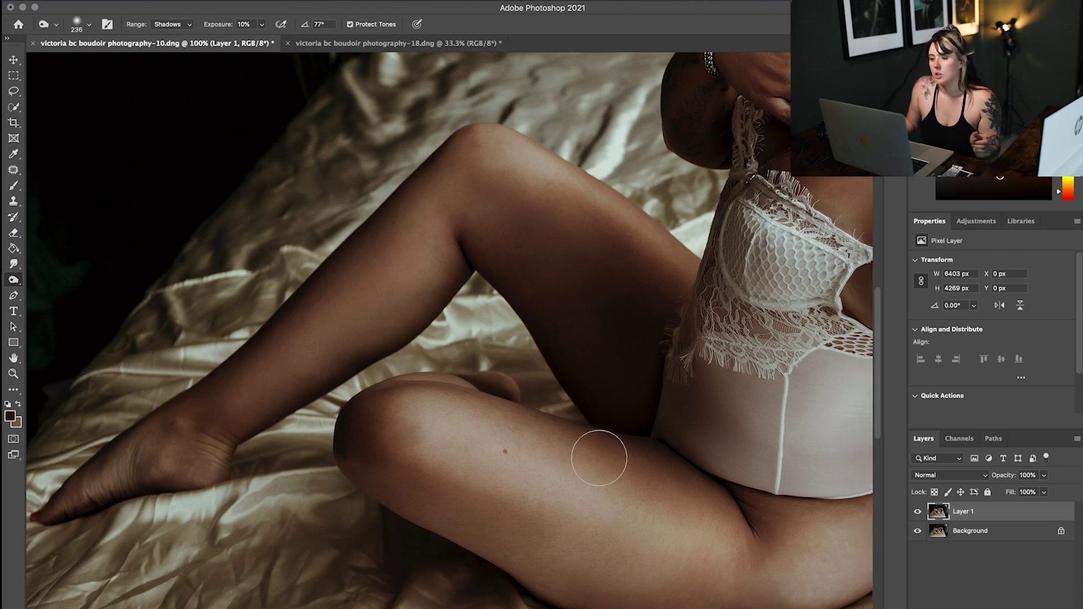
scroll(599, 458, right, 10)
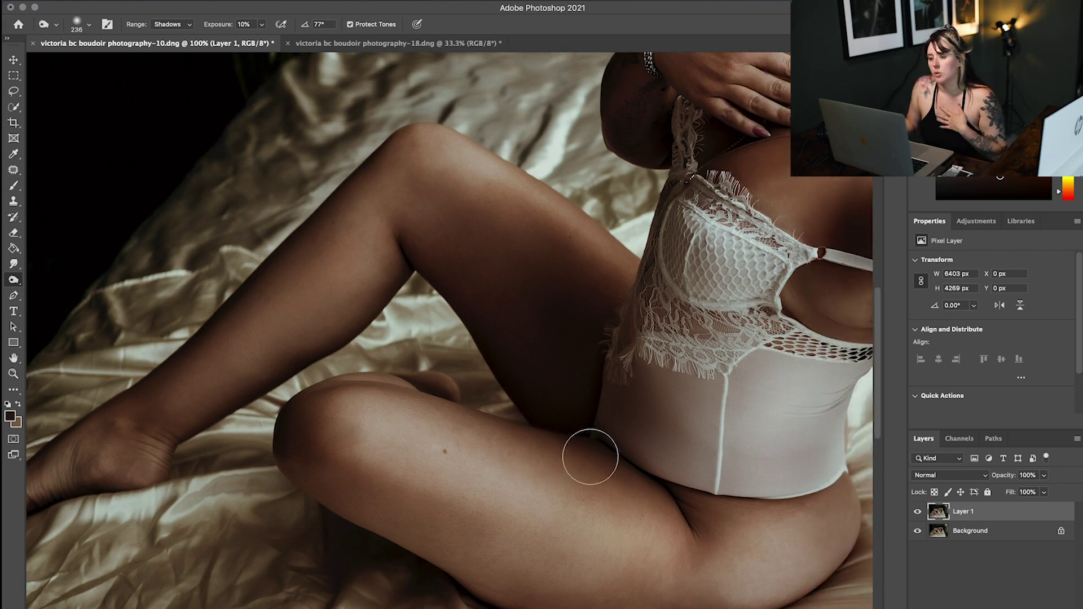
scroll(589, 457, right, 6)
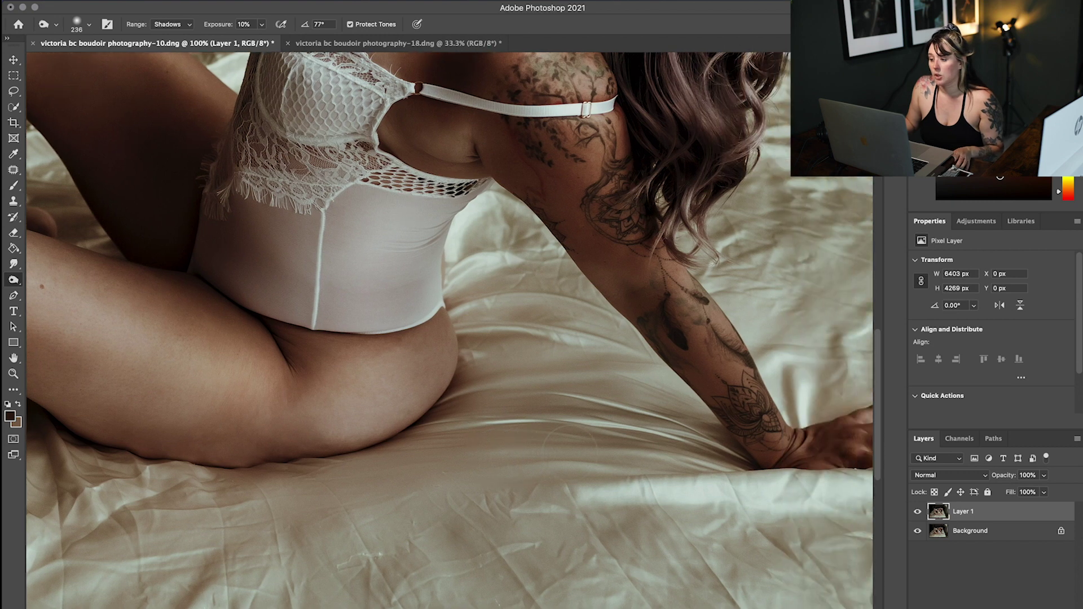
scroll(530, 445, up, 4)
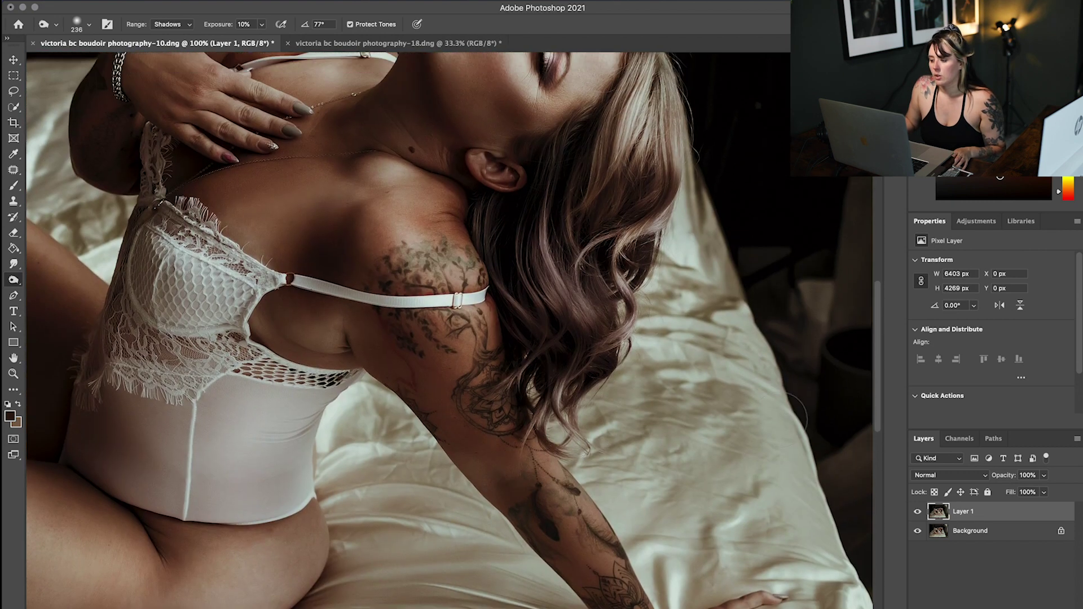
- Compare Layer 1 hidden and shown on the woman and the bed, at 66.7% zoom and on the whole image
click(917, 512)
key(super+minus)
scroll(682, 435, up, 3)
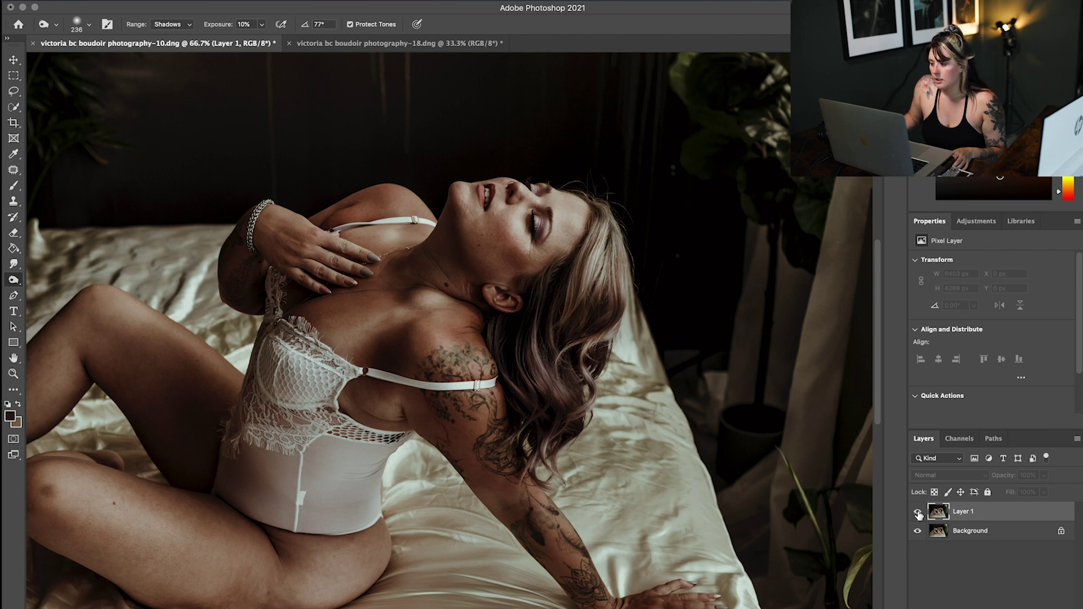
click(917, 513)
click(919, 514)
click(918, 513)
key(super+minus)
key(super+minus)
click(919, 514)
click(920, 514)
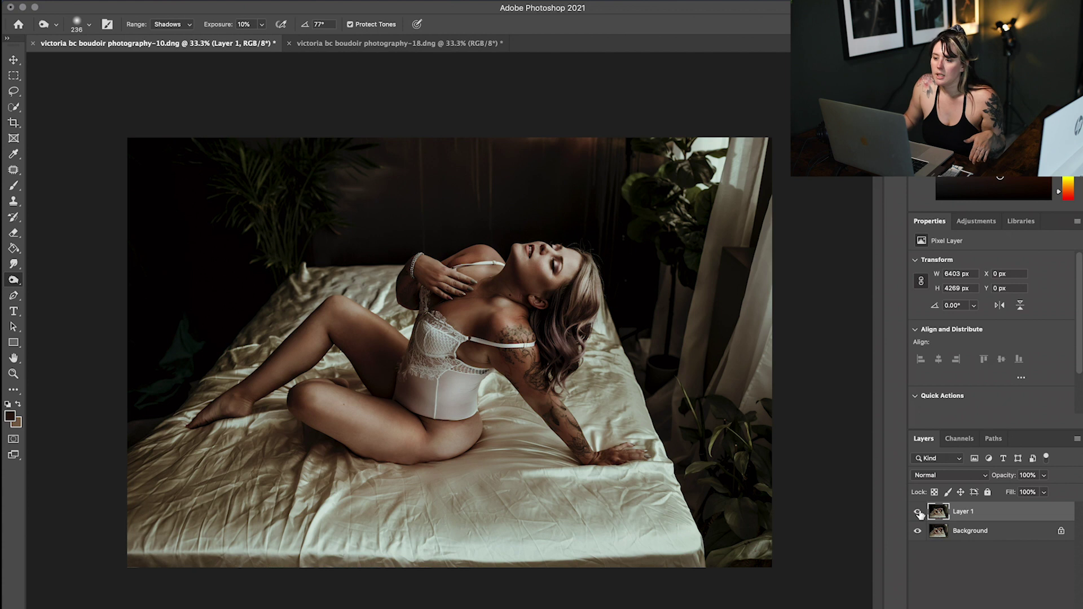
click(917, 512)
click(918, 512)
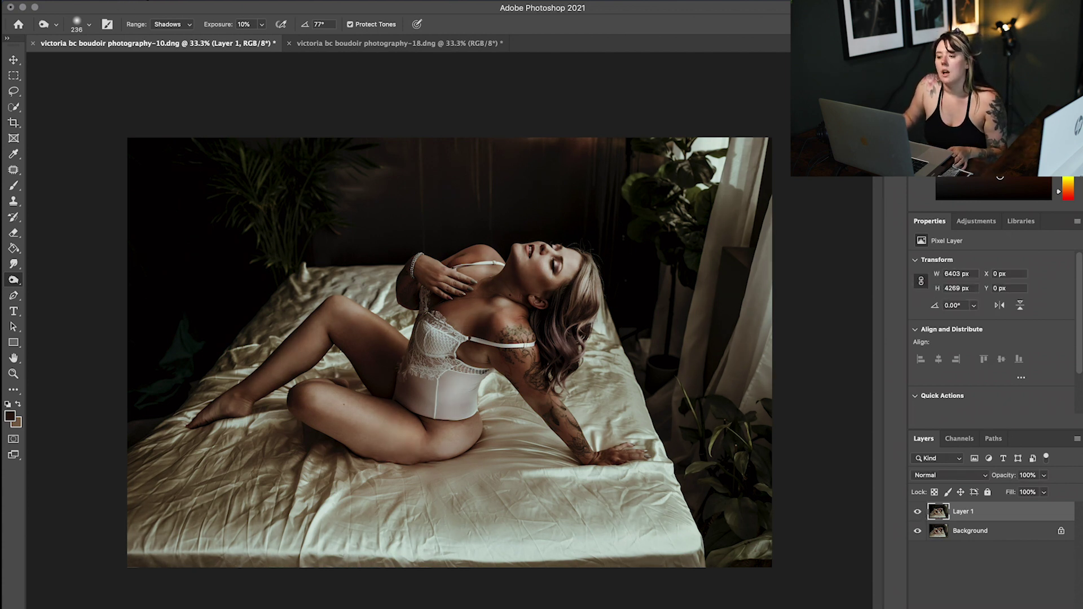
- Reduce the finished image to 2000 x 1333 px for web and switch to the victoria bc boudoir photography-18.dng document
click(103, 0)
click(115, 128)
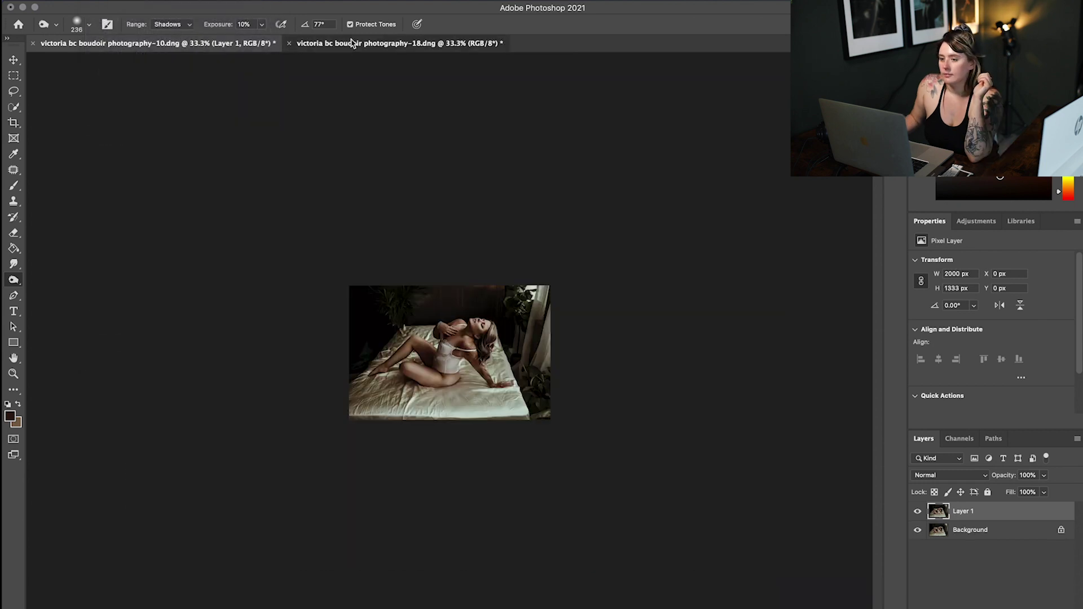
click(352, 43)
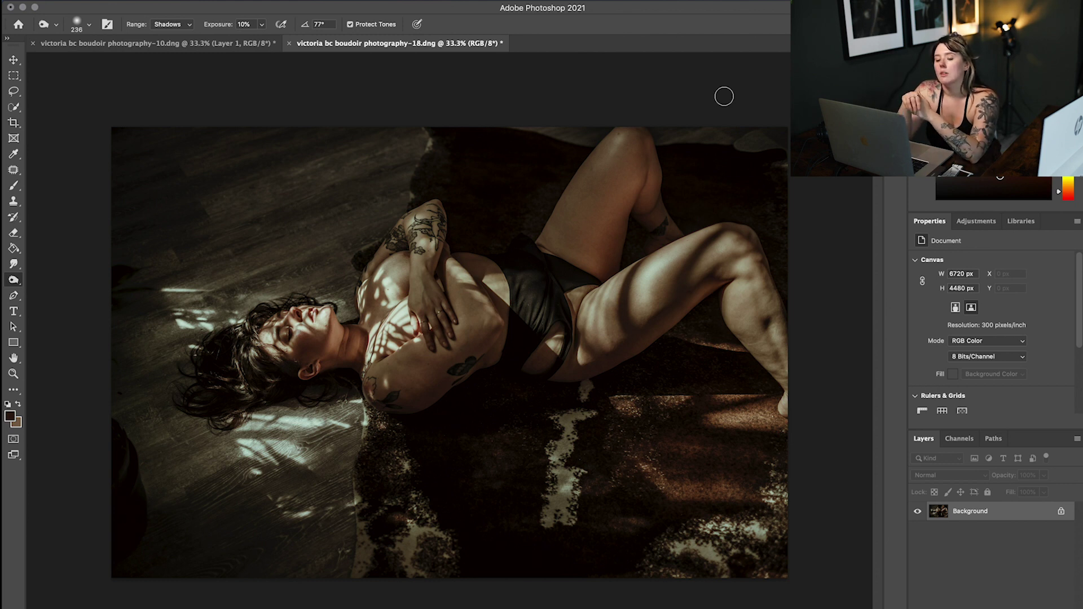
- Crop the photo slightly tighter on all sides at the original ratio, to 6400 x 4267 px
click(13, 123)
drag(788, 582, 779, 573)
drag(119, 345, 127, 344)
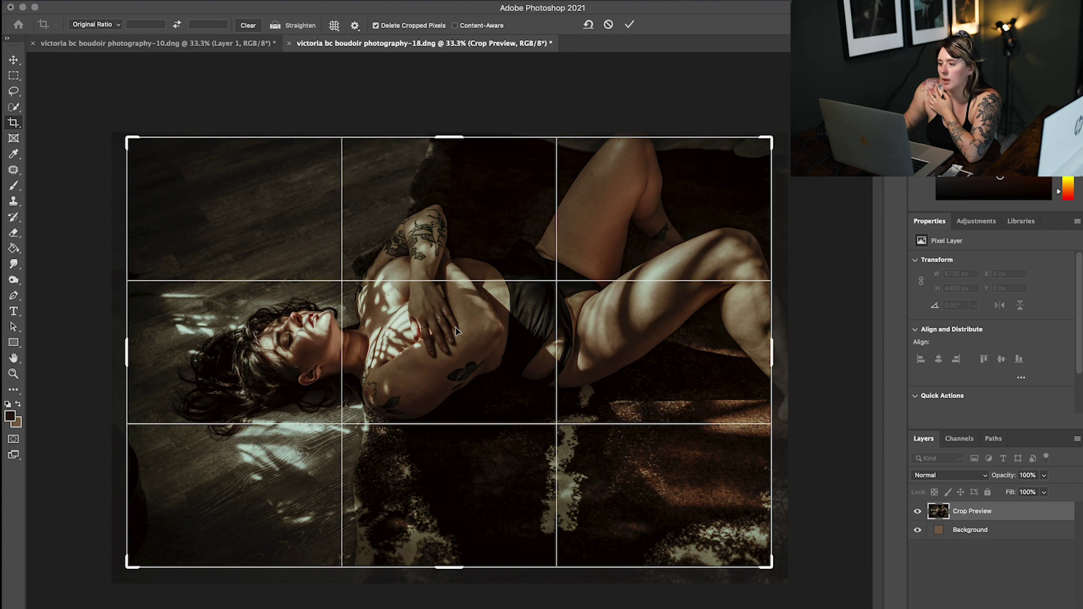
drag(455, 330, 457, 336)
key(Return)
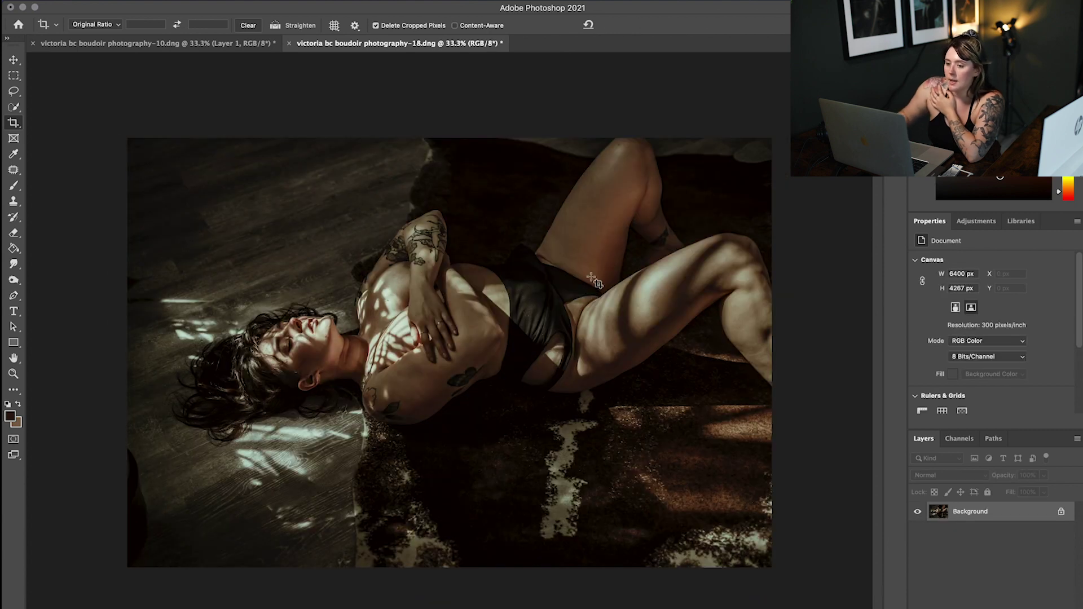
- Run the frequency separation action to build the two separated layers above the Background
click(895, 92)
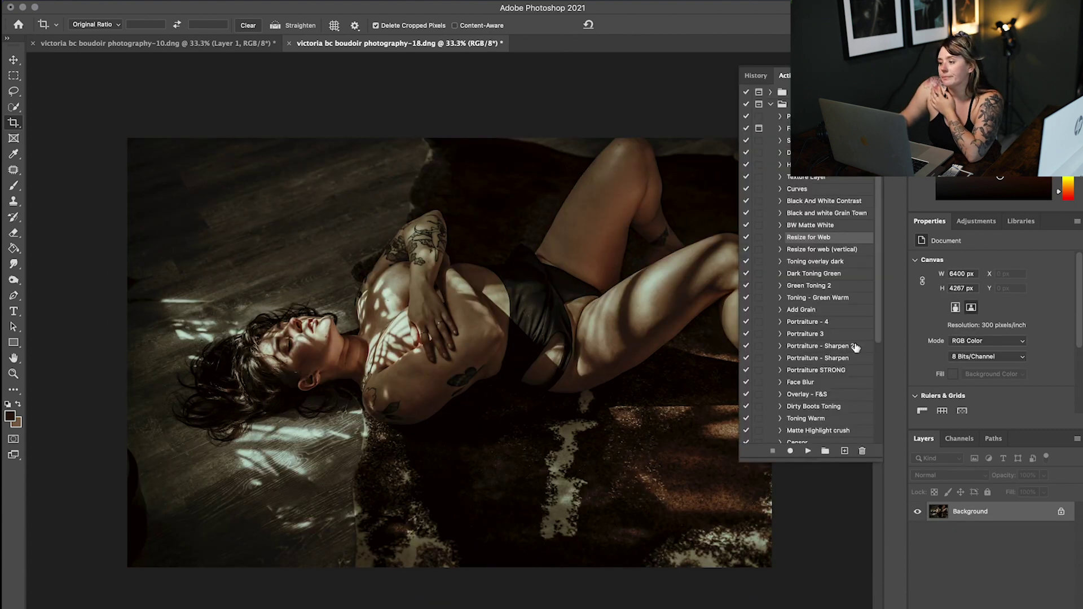
click(812, 128)
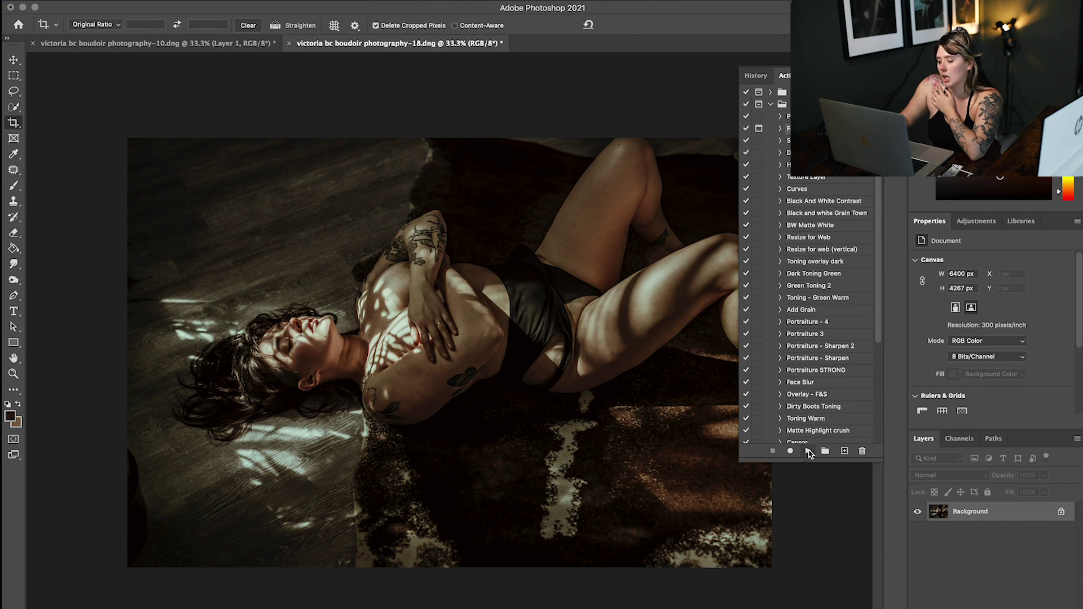
click(809, 452)
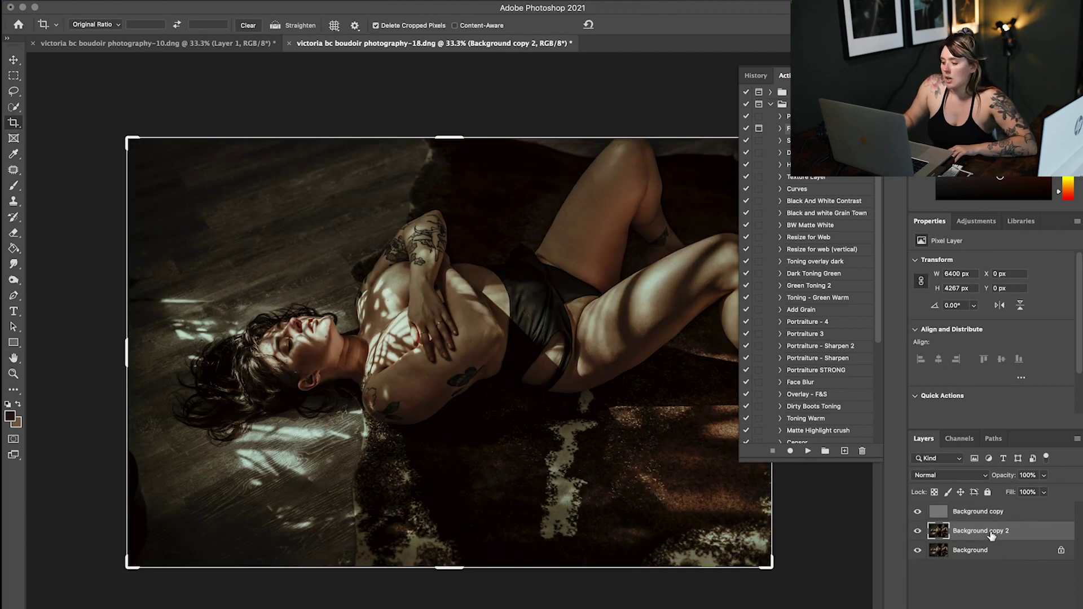
- Remove small blemishes from the sunlit chest with the Spot Healing Brush on the Background copy 2 layer
key(super+plus)
key(super+plus)
key(super+plus)
key(super+plus)
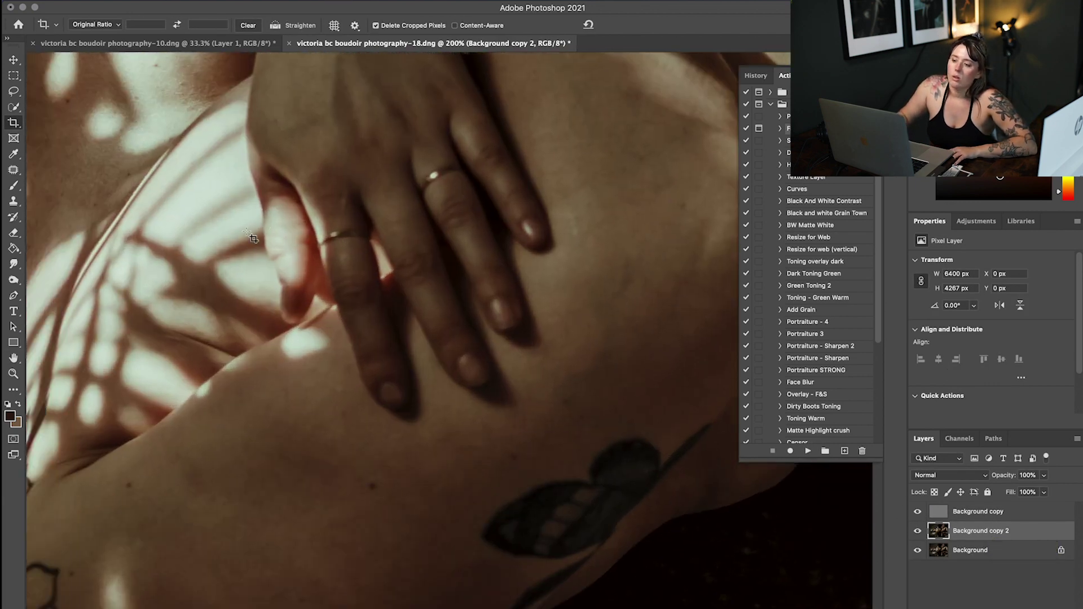
scroll(253, 239, left, 5)
click(13, 169)
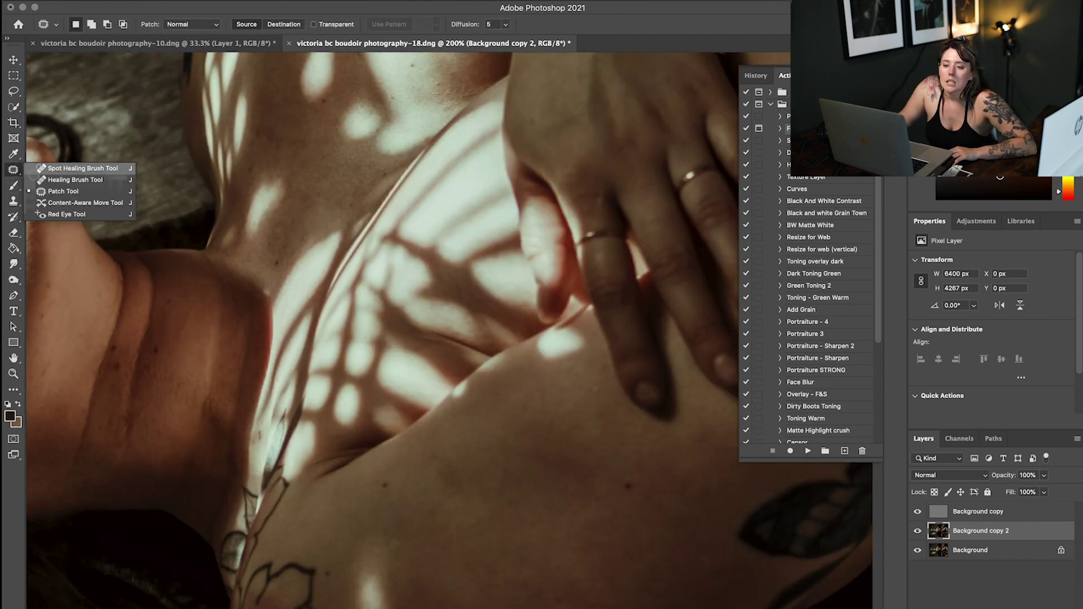
click(79, 168)
scroll(394, 327, up, 3)
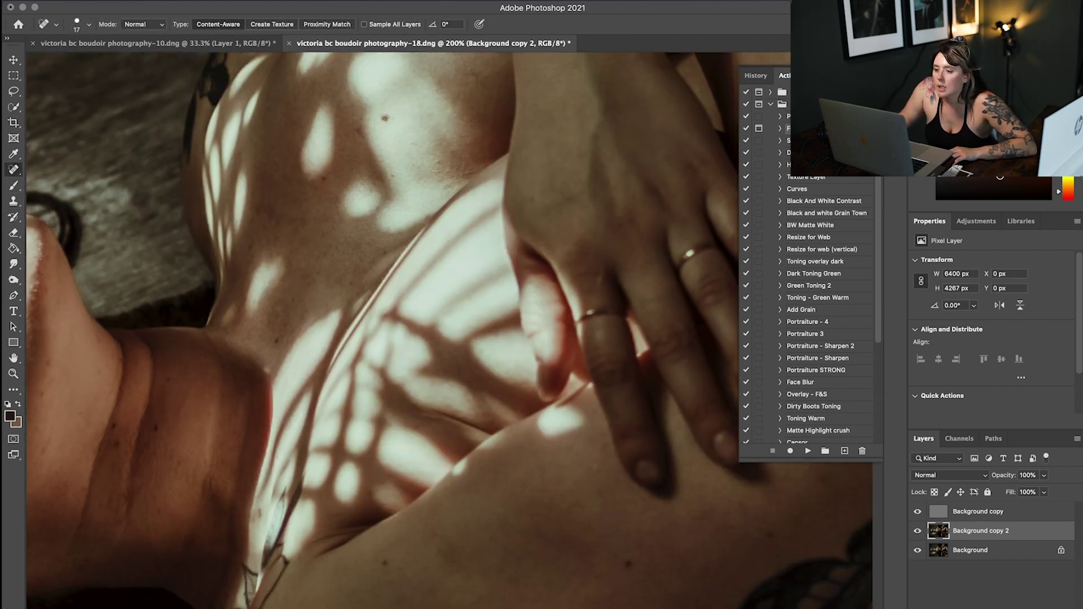
drag(325, 177, 333, 166)
click(358, 138)
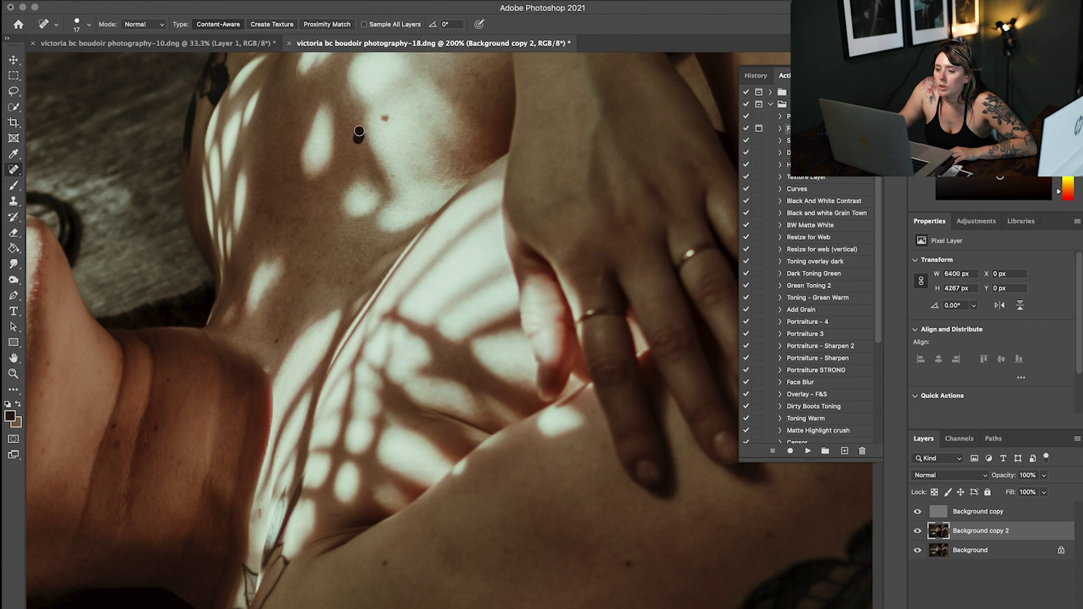
click(302, 311)
scroll(384, 252, up, 5)
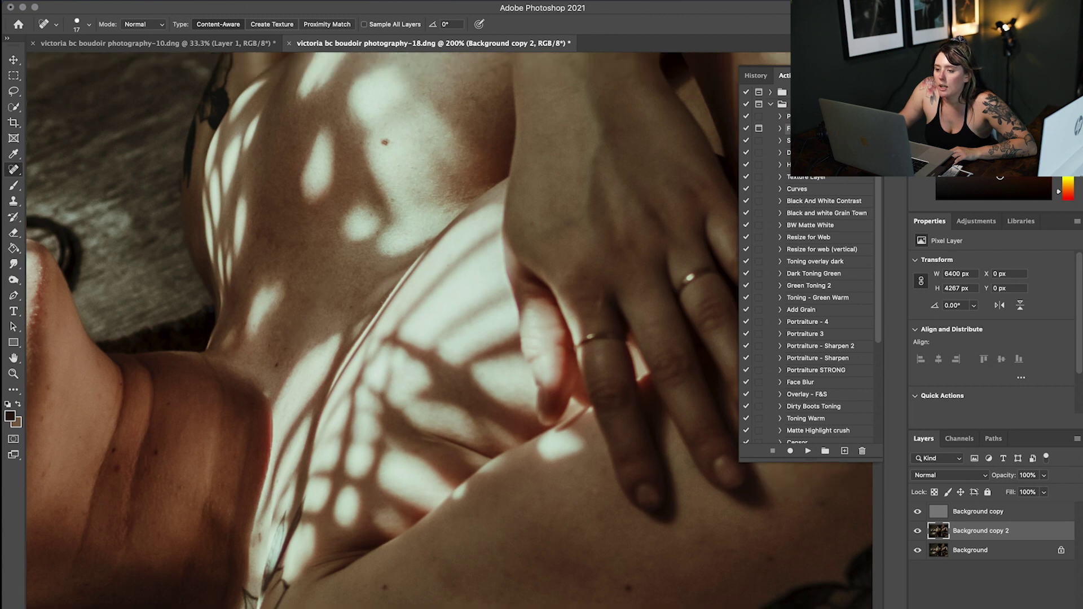
- Even out the chest's skin tones with a soft brush at 20% opacity, using colours sampled from the nearby skin
click(14, 185)
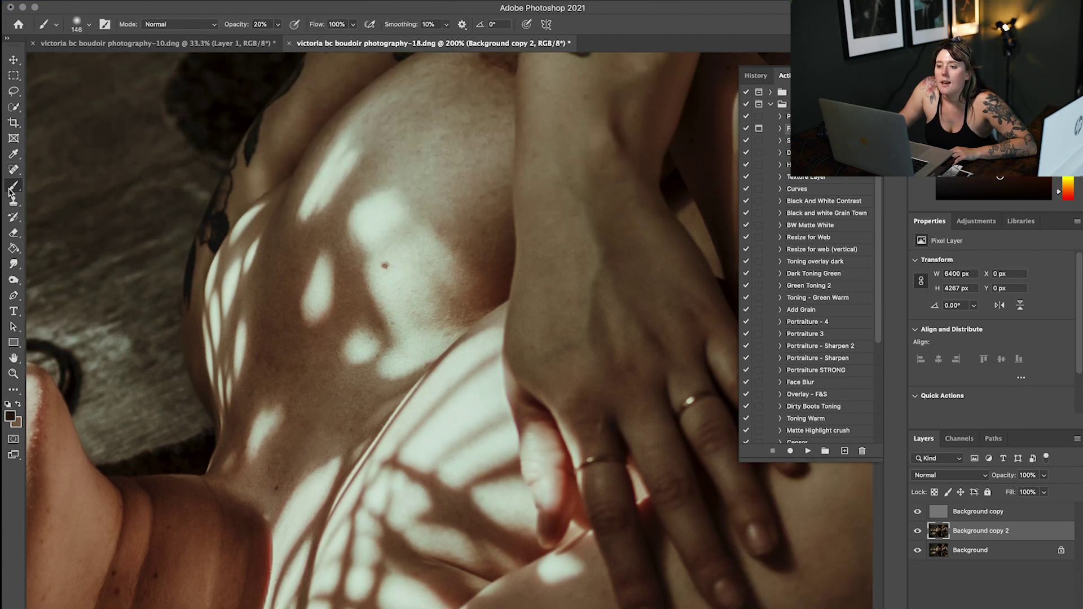
scroll(394, 226, up, 2)
alt+click(413, 180)
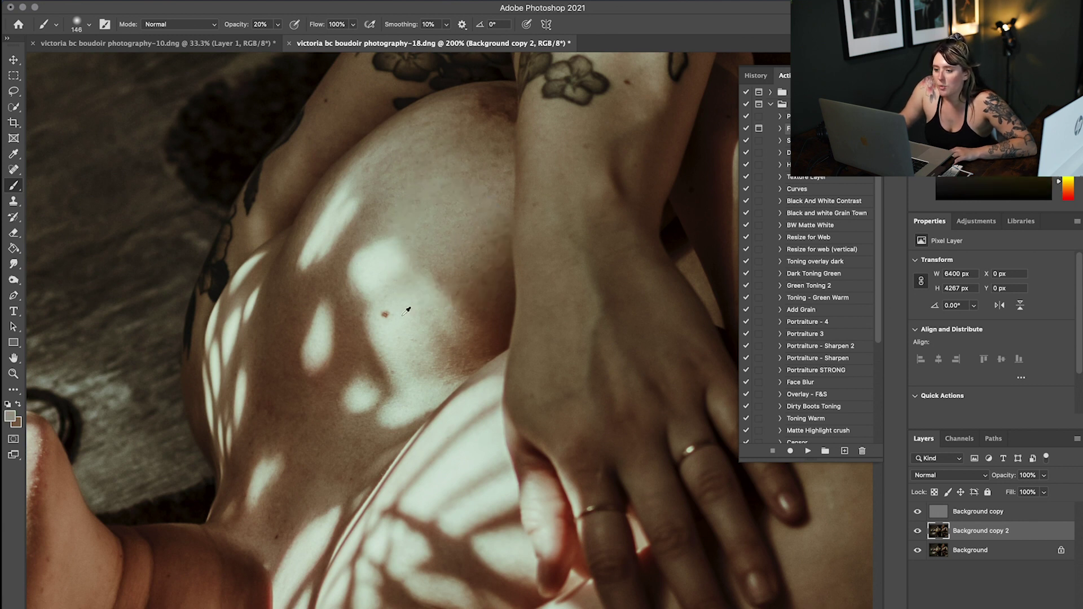
alt+click(293, 415)
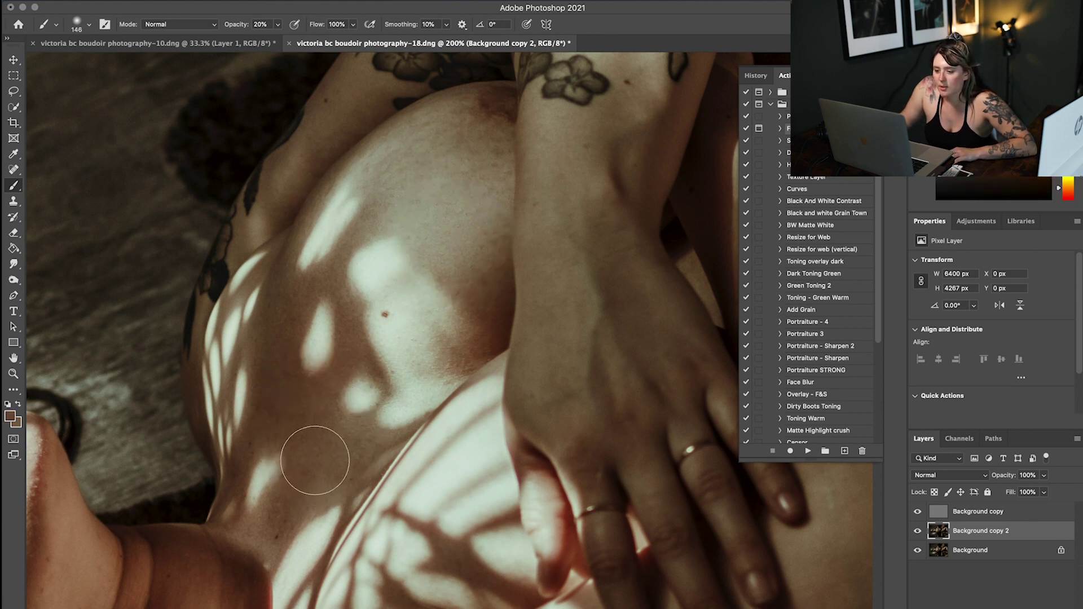
scroll(384, 375, up, 1)
alt+click(437, 270)
alt+click(458, 283)
- Set the brush to 75 px and blend the shaded skin beside the wrist with sampled tones, undoing one stroke
right_click(460, 284)
click(547, 277)
alt+click(431, 258)
drag(489, 309, 484, 354)
key(super+z)
alt+click(495, 337)
scroll(491, 296, up, 8)
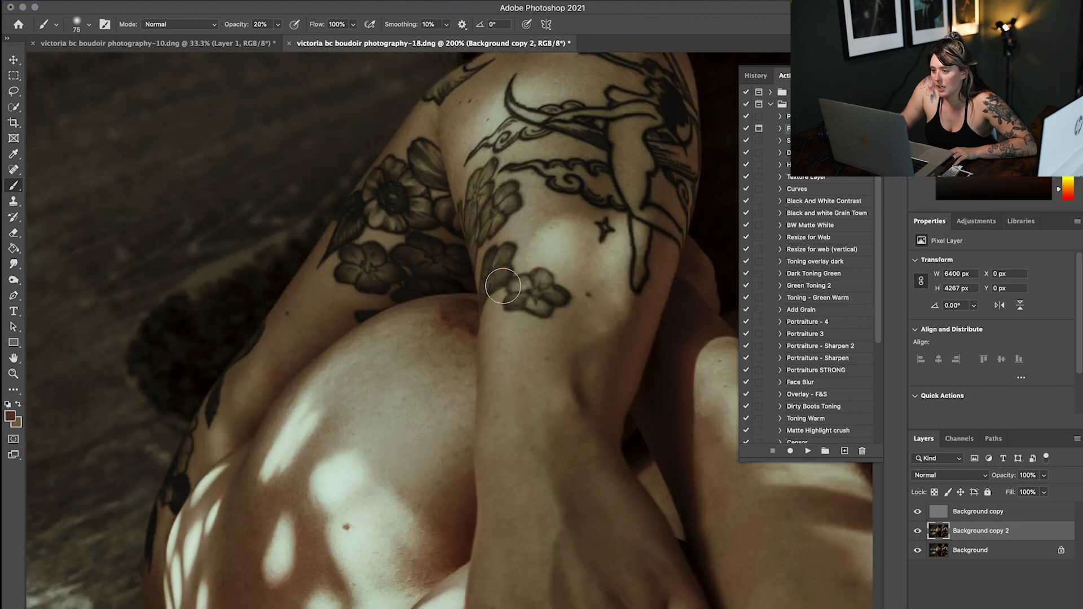
- Set the soft brush to 284 px and even out the upper arm below the fingers with sampled skin tones
scroll(506, 302, down, 16)
scroll(506, 302, down, 2)
scroll(516, 415, down, 8)
right_click(517, 420)
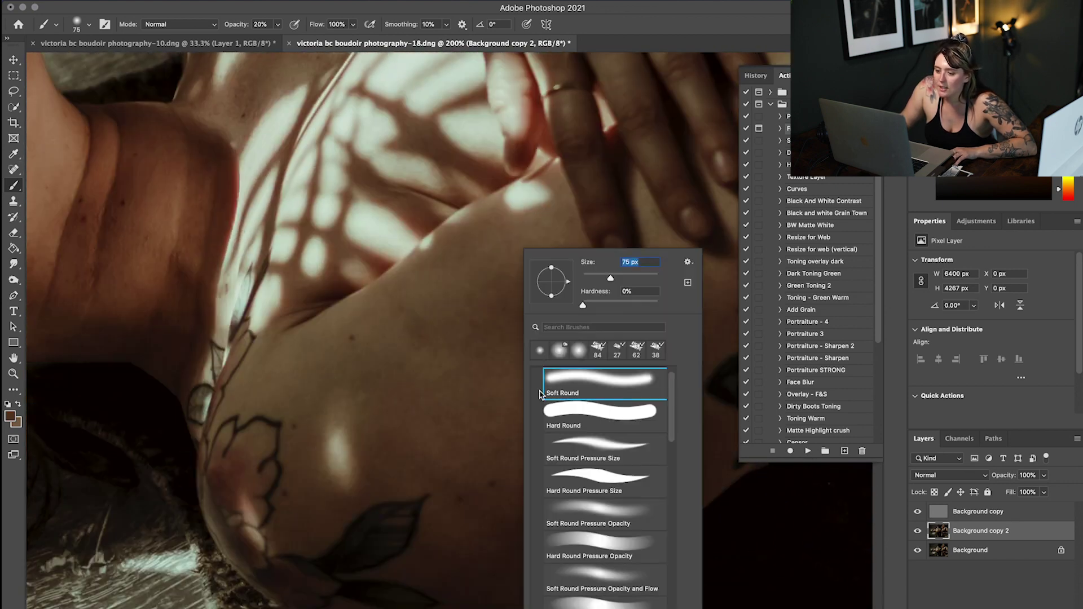
click(643, 277)
alt+click(431, 320)
alt+click(527, 450)
- Patch two uneven areas on the upper arm below the fingers with cleaner skin using the Patch tool
right_click(13, 170)
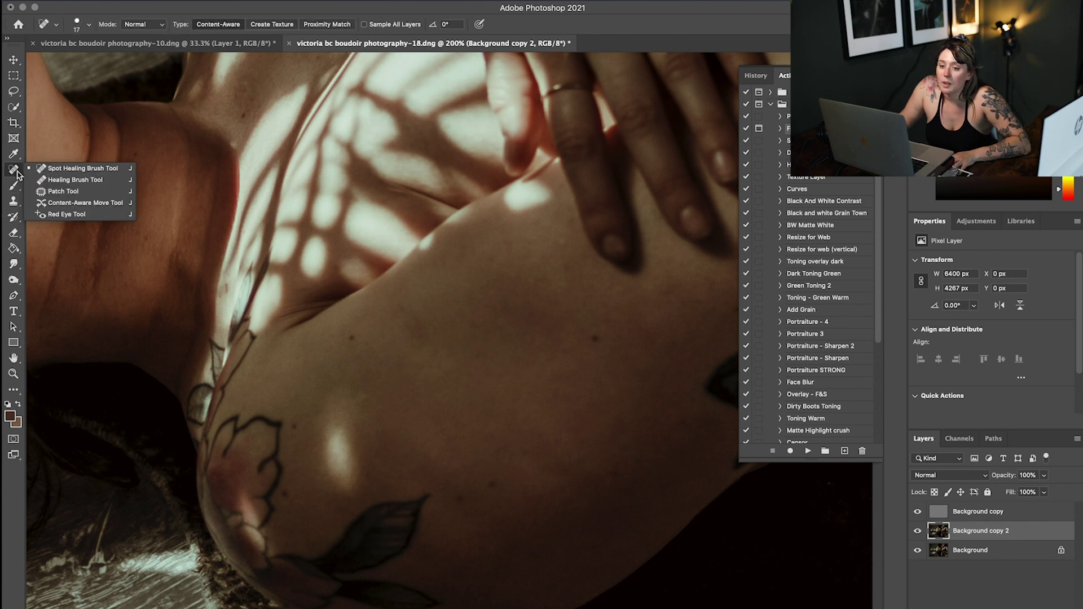
click(62, 191)
drag(385, 324, 408, 310)
drag(414, 330, 476, 302)
key(super+d)
mouse_move(559, 256)
mouse_down()
mouse_move(571, 241)
mouse_move(558, 243)
mouse_up()
drag(563, 251, 533, 313)
key(super+d)
- Patch two more blotchy areas farther along the arm toward the elbow with smoother nearby skin
scroll(531, 316, right, 5)
scroll(519, 313, right, 3)
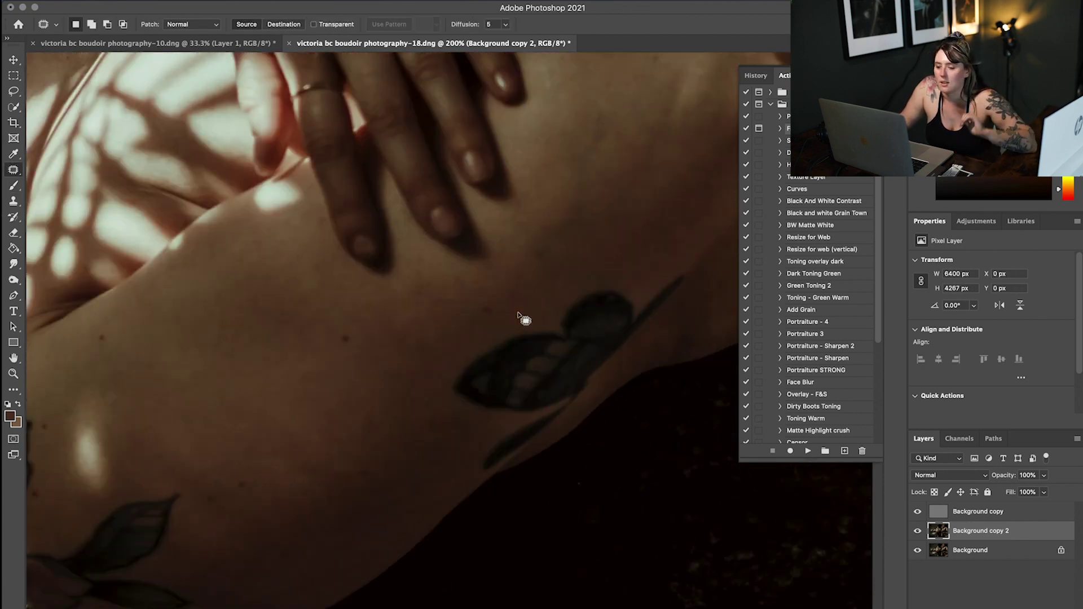
scroll(508, 282, up, 4)
scroll(502, 249, right, 4)
mouse_move(445, 237)
mouse_down()
mouse_move(433, 273)
mouse_move(450, 237)
mouse_up()
drag(458, 249, 440, 287)
key(super+d)
mouse_move(488, 133)
mouse_down()
mouse_move(474, 158)
mouse_move(492, 133)
mouse_move(495, 216)
mouse_up()
key(super+d)
- Even out the skin around the elbow, forearm and sunlit waist with sampled tones, reducing the soft brush to 153 px
scroll(494, 216, up, 5)
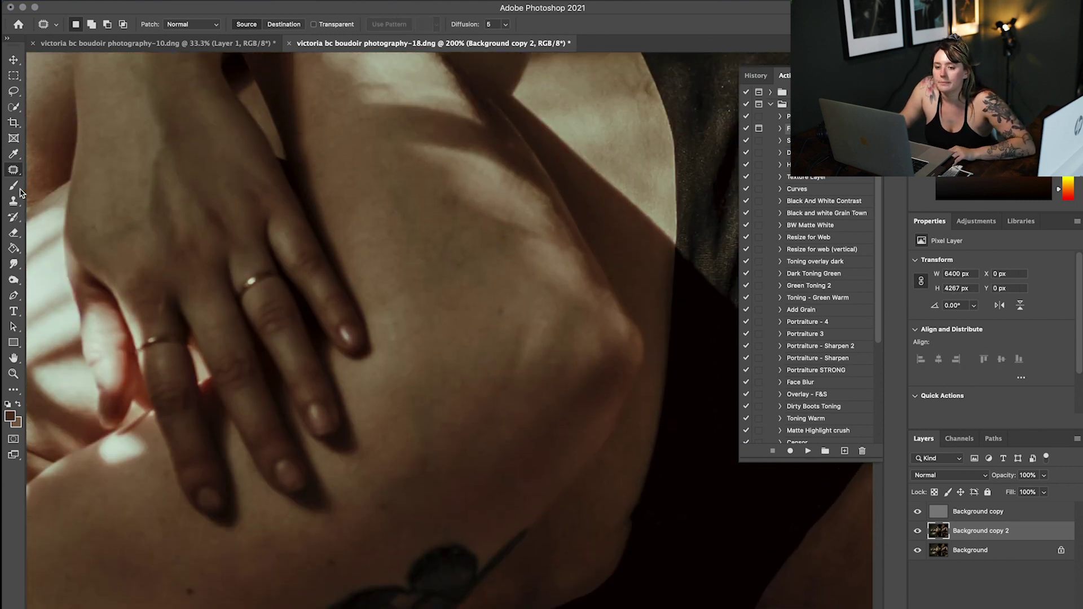
key(b)
alt+click(435, 254)
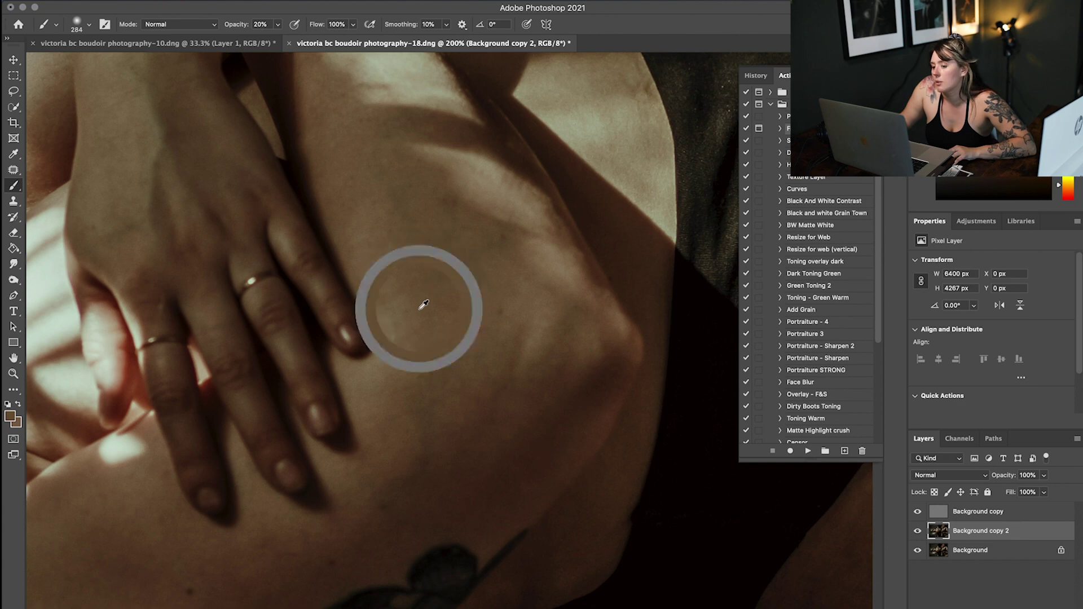
scroll(432, 300, up, 6)
scroll(429, 298, up, 2)
right_click(429, 298)
drag(548, 281, 540, 281)
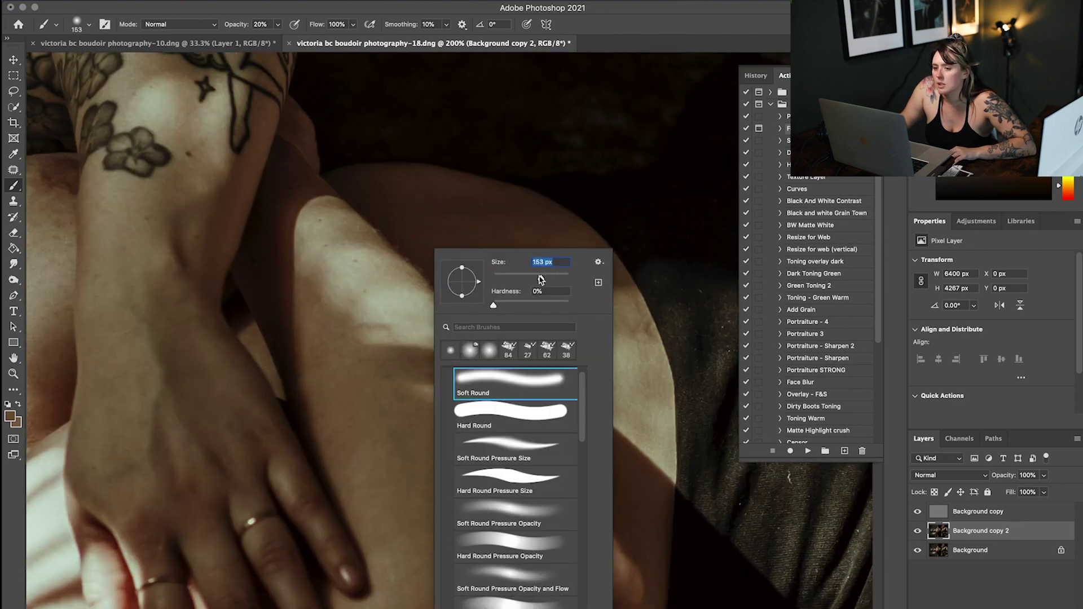
alt+click(467, 223)
alt+click(601, 348)
- Even out the shadowed and sunlit skin around the bodysuit's leg opening and under the thigh with sampled skin tones
scroll(598, 347, right, 10)
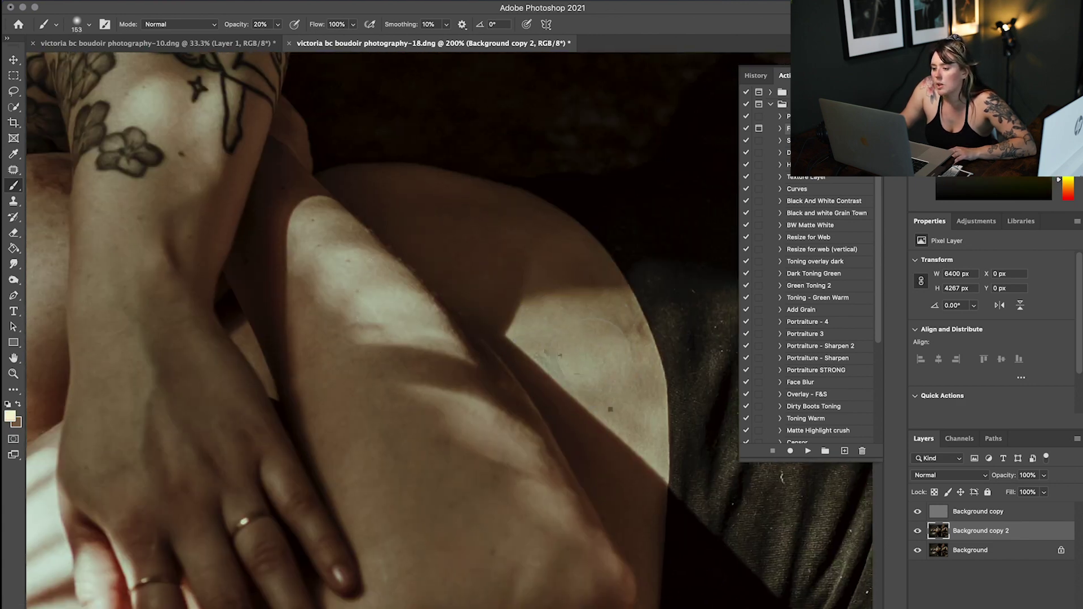
scroll(593, 354, down, 4)
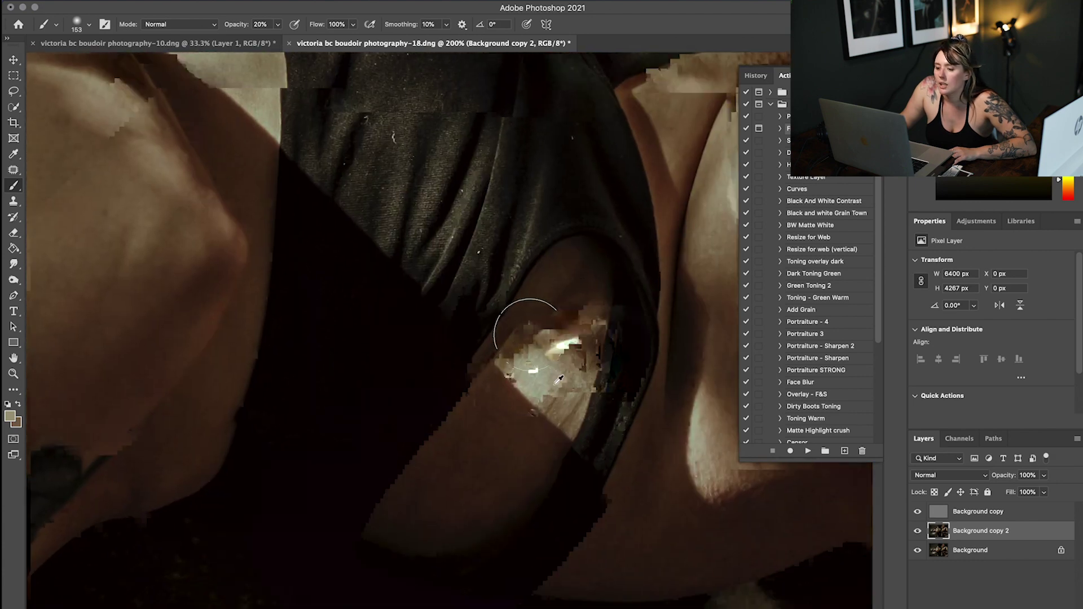
alt+click(553, 389)
alt+click(458, 492)
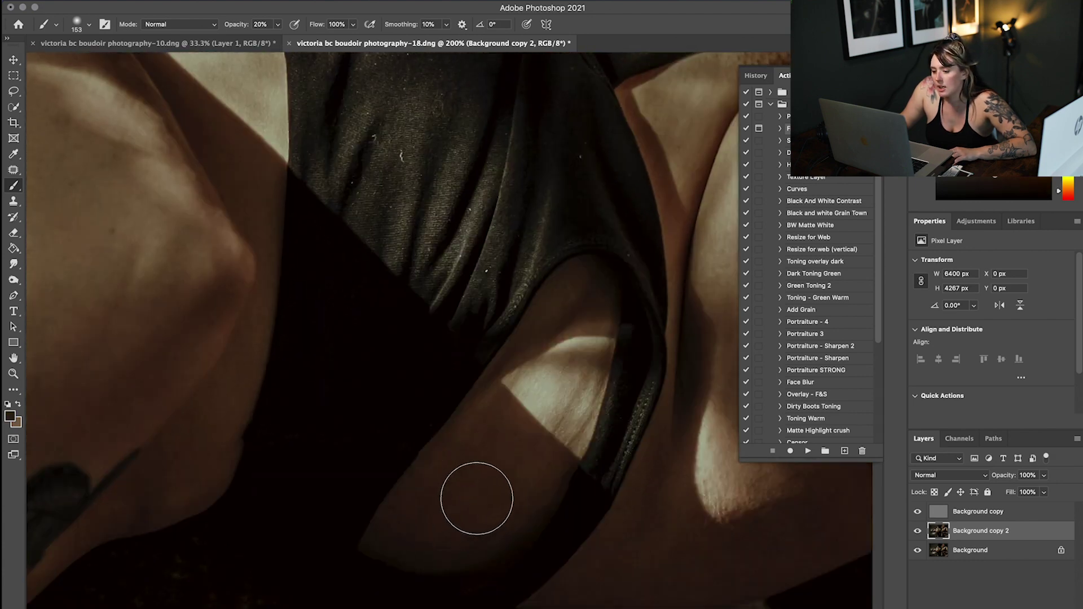
scroll(476, 498, right, 8)
scroll(361, 474, right, 3)
alt+click(433, 473)
alt+click(436, 535)
scroll(597, 469, down, 5)
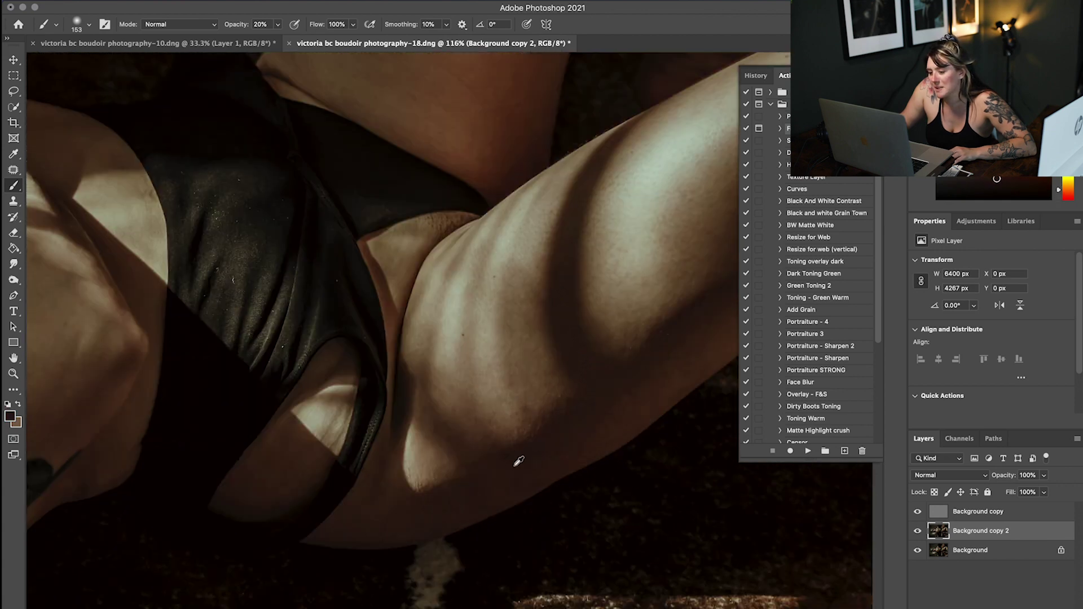
- Set the Spot Healing Brush to 37 px and remove small blemishes on the underside and sunlit part of the near thigh
right_click(14, 169)
click(62, 168)
right_click(560, 378)
drag(589, 401, 604, 401)
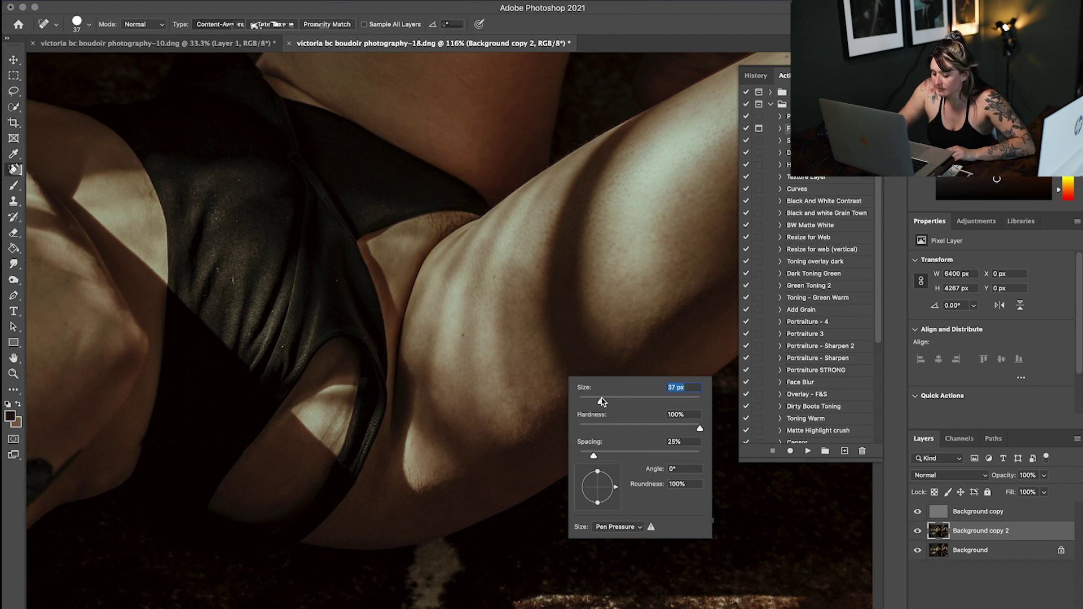
scroll(601, 398, up, 4)
scroll(598, 479, down, 1)
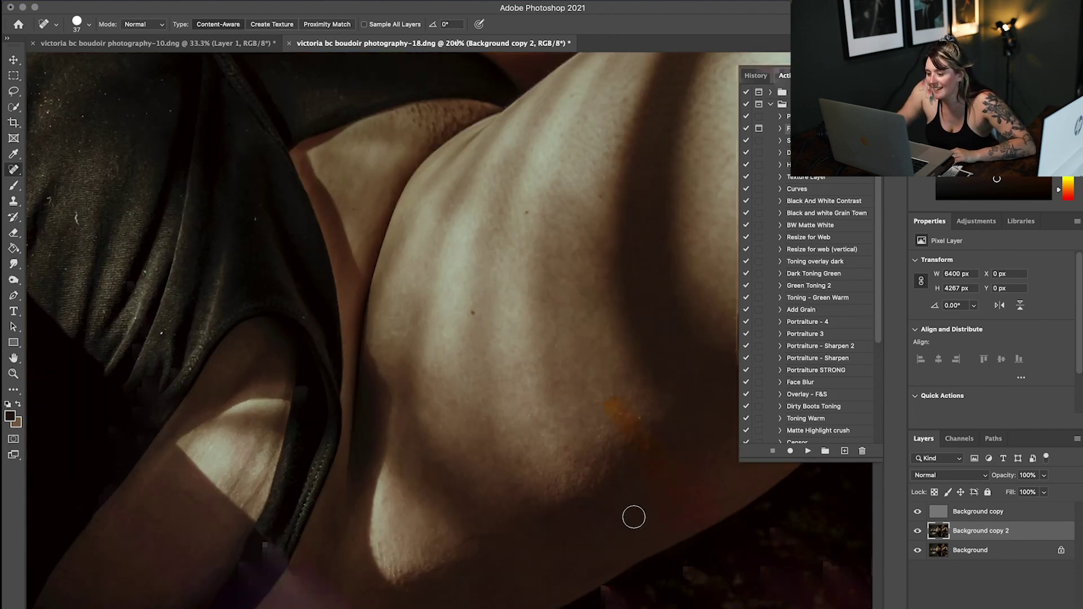
click(633, 518)
click(525, 508)
scroll(525, 508, right, 6)
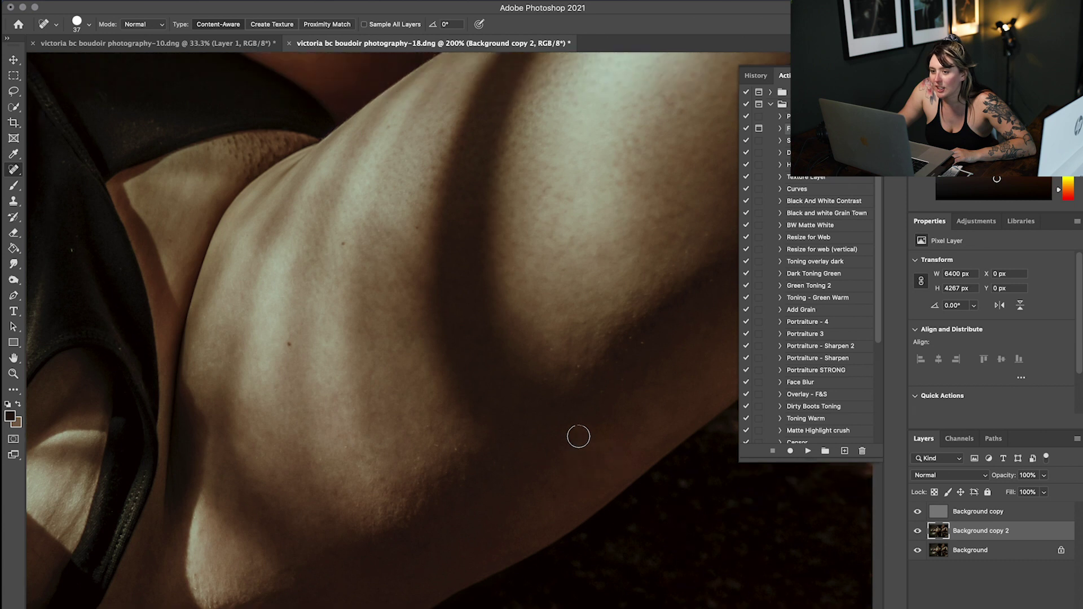
scroll(578, 437, up, 3)
click(566, 268)
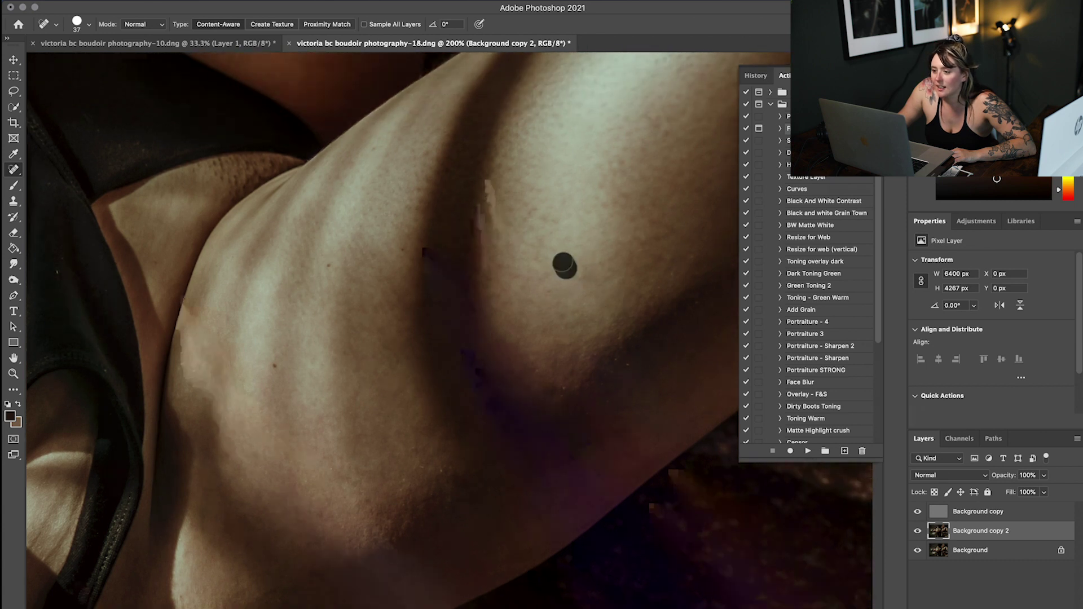
- Smooth the highlight and shadow transitions across the near thigh by painting with sampled skin tones at 20% brush opacity
click(13, 187)
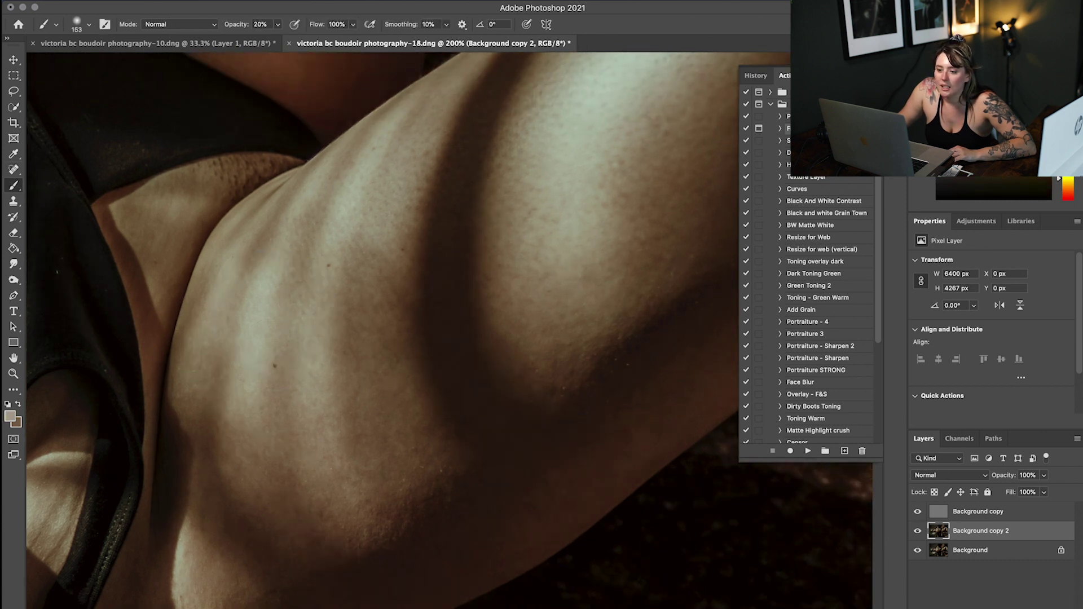
drag(364, 341, 376, 424)
alt+click(461, 480)
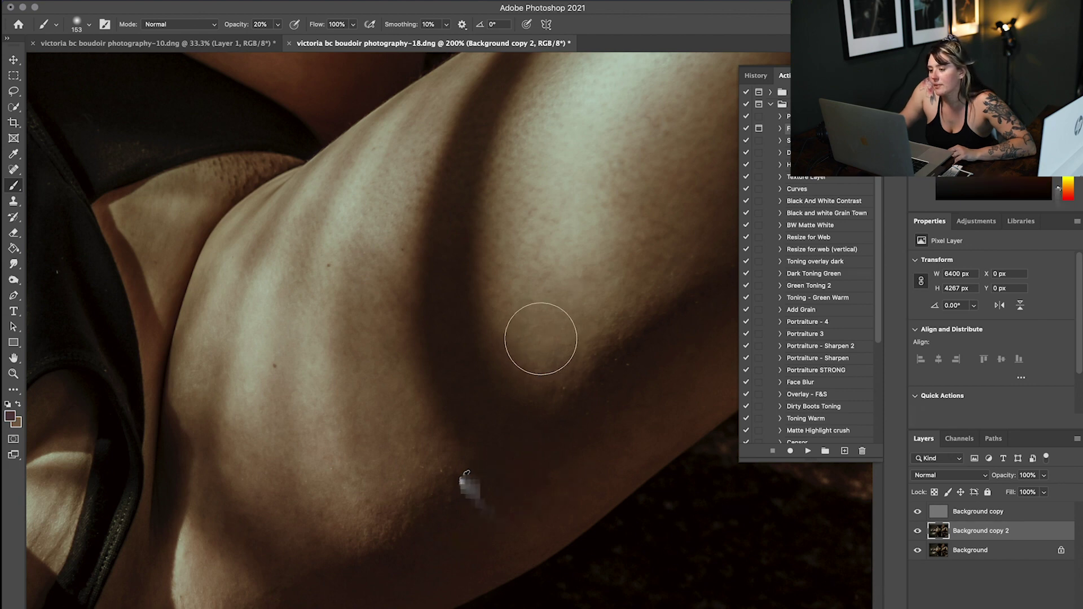
scroll(531, 326, right, 4)
scroll(532, 326, up, 4)
alt+click(544, 257)
alt+click(553, 263)
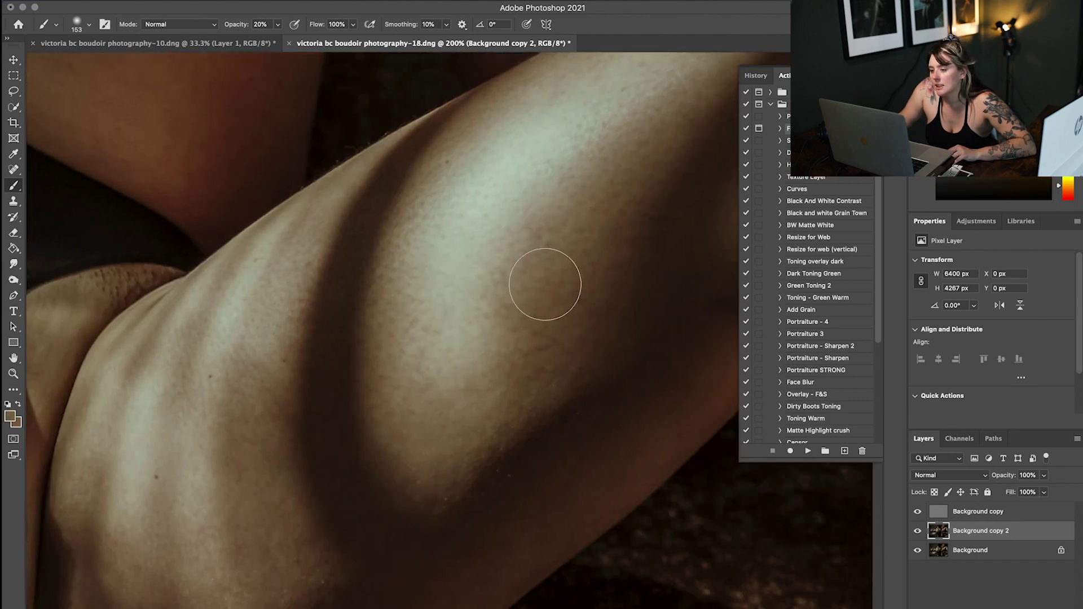
alt+click(524, 509)
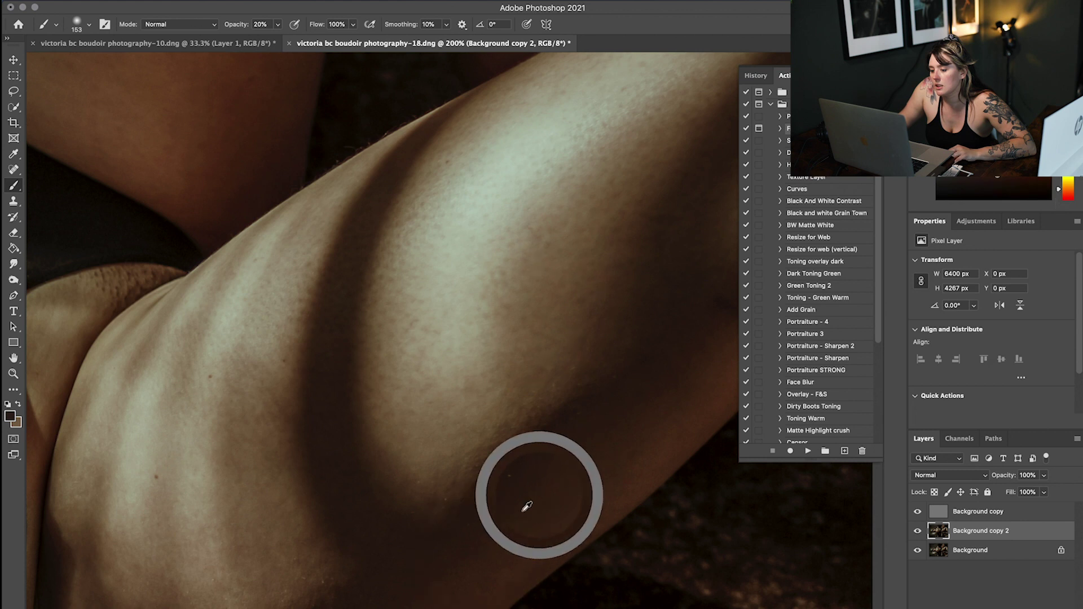
scroll(528, 507, right, 3)
scroll(527, 507, up, 3)
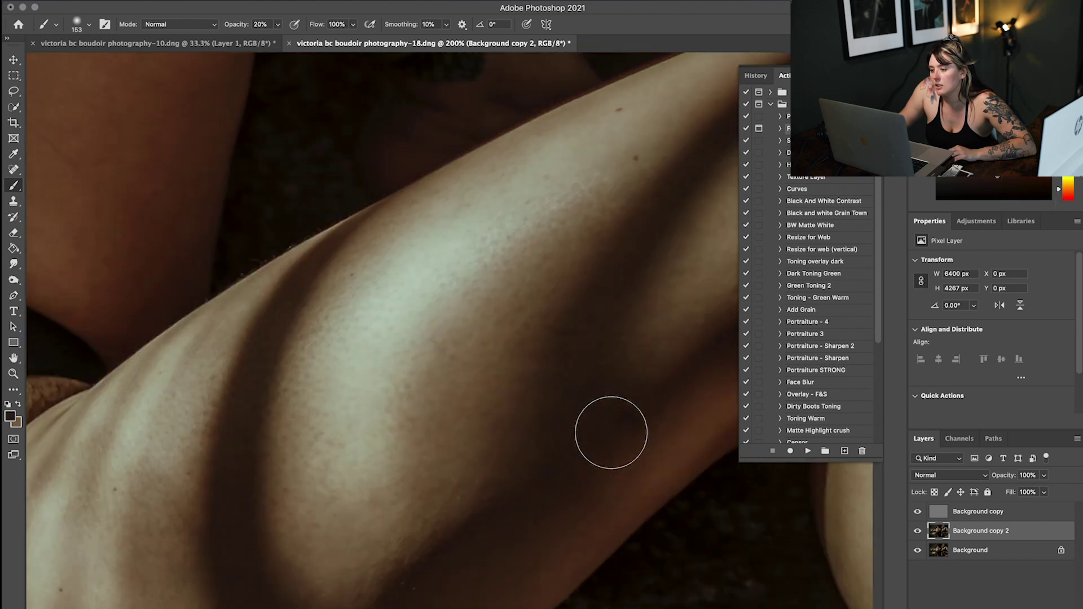
click(8, 165)
click(29, 182)
click(14, 174)
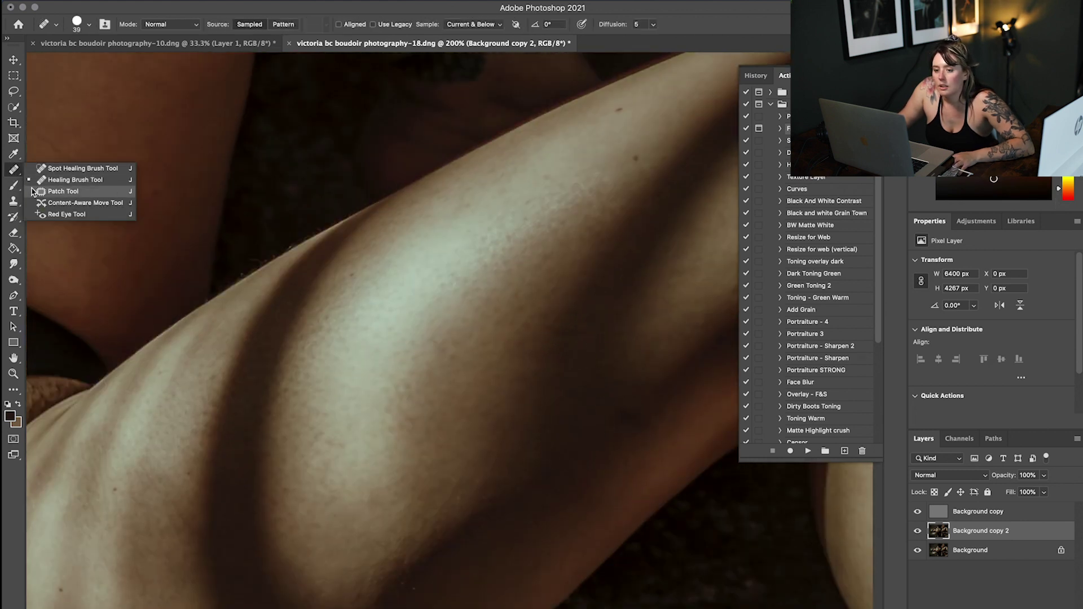
click(33, 192)
scroll(615, 449, right, 3)
scroll(615, 449, down, 2)
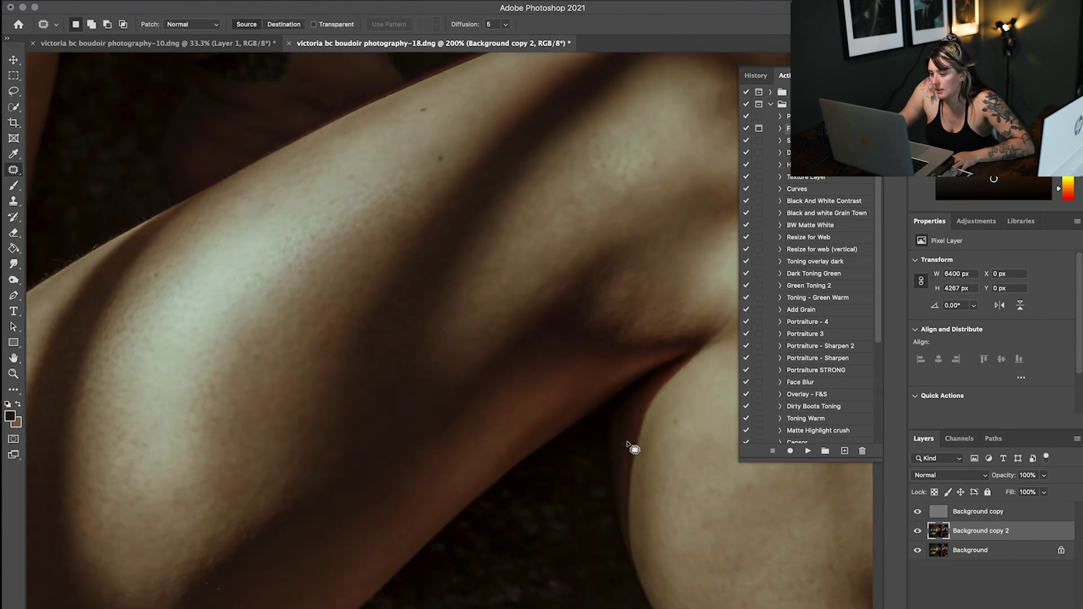
scroll(632, 449, right, 2)
scroll(462, 395, right, 3)
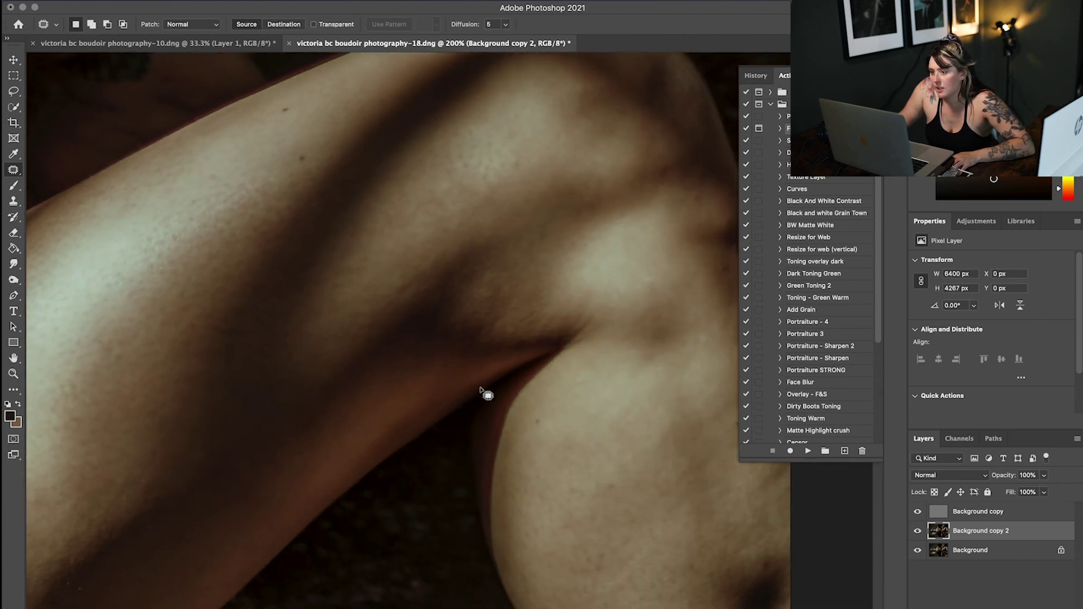
scroll(486, 305, down, 3)
right_click(14, 170)
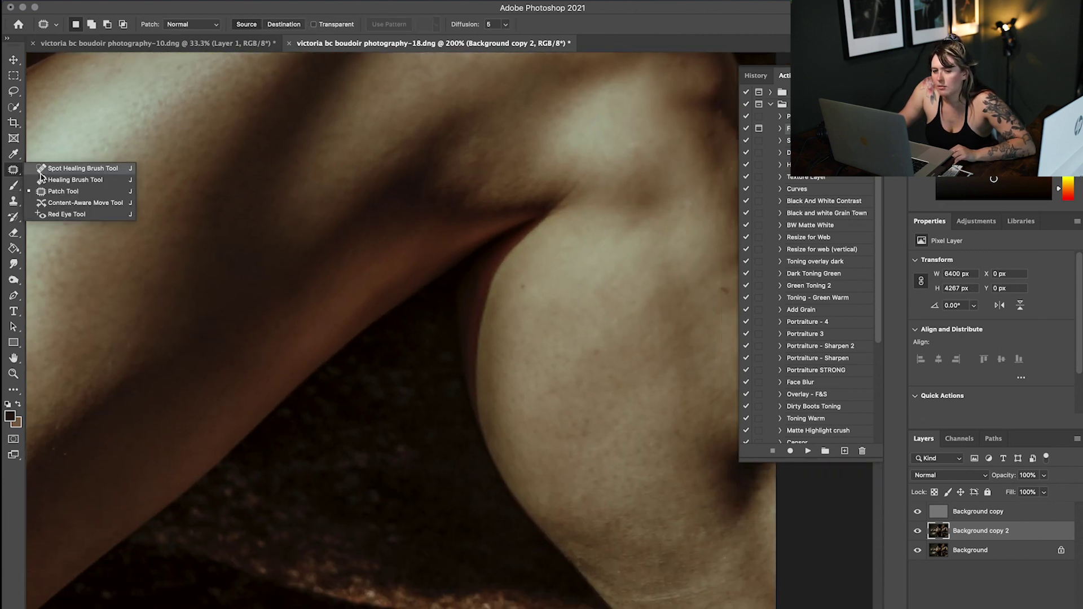
click(46, 171)
- Even out the blotchy skin behind the bent knee and on the upper calf with sampled tones using the soft brush
click(13, 185)
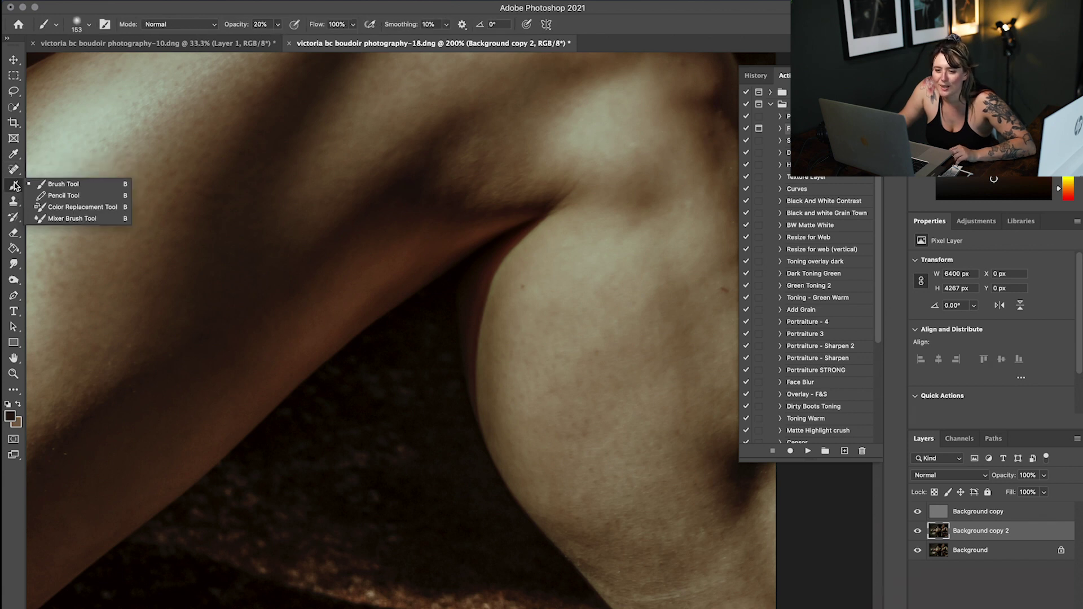
alt+click(604, 162)
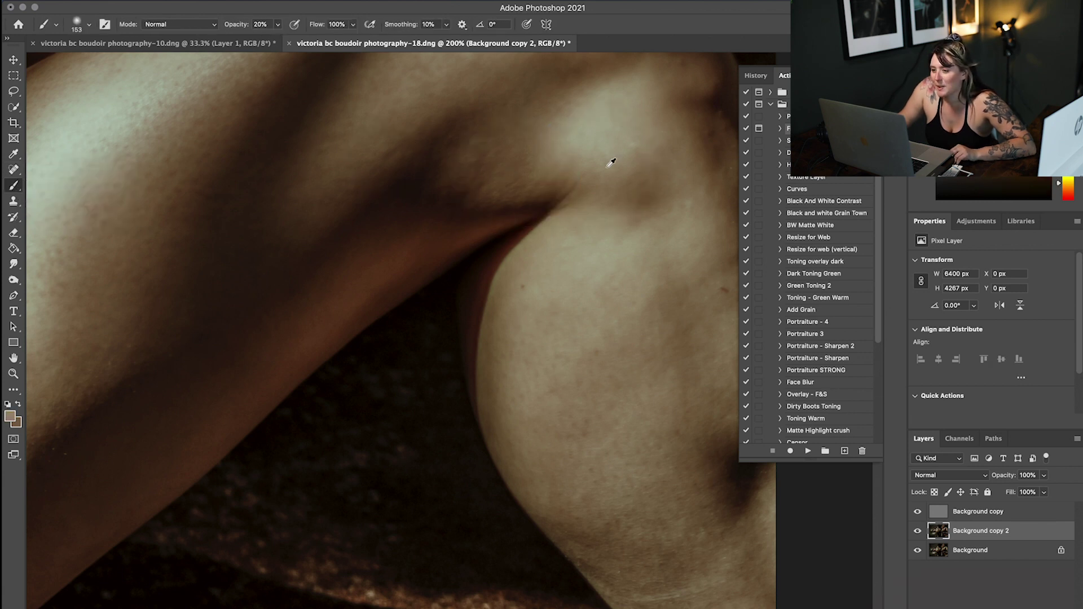
scroll(668, 427, down, 1)
alt+click(694, 553)
click(637, 525)
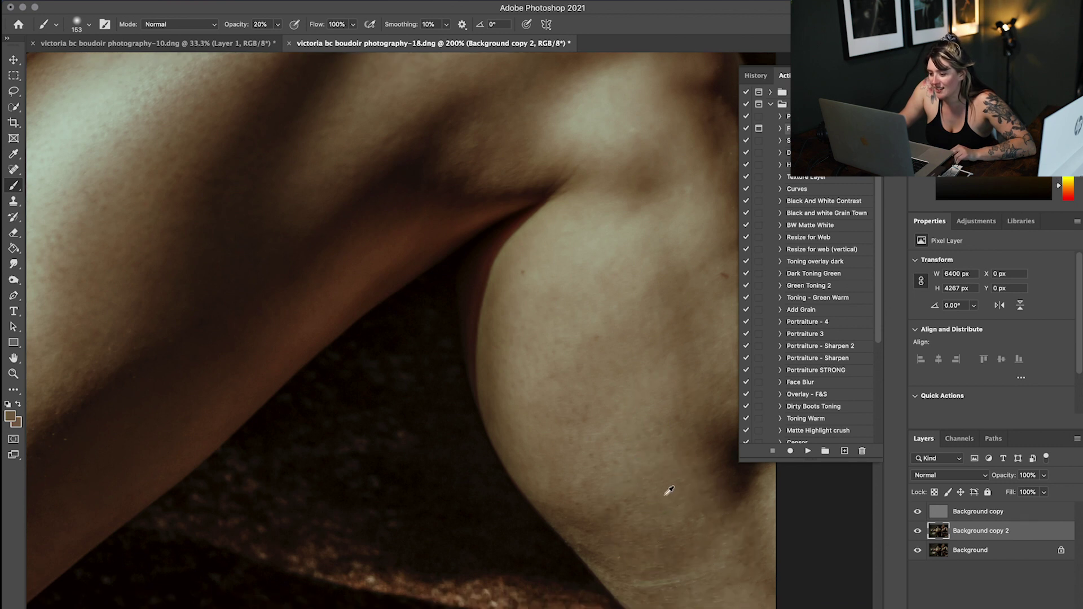
- Smooth the uneven tones along the lower calf near the photo's edge with sampled skin colors
alt+click(671, 552)
scroll(753, 544, down, 2)
alt+click(749, 551)
scroll(743, 573, down, 5)
scroll(745, 555, down, 5)
alt+click(757, 522)
scroll(753, 494, up, 3)
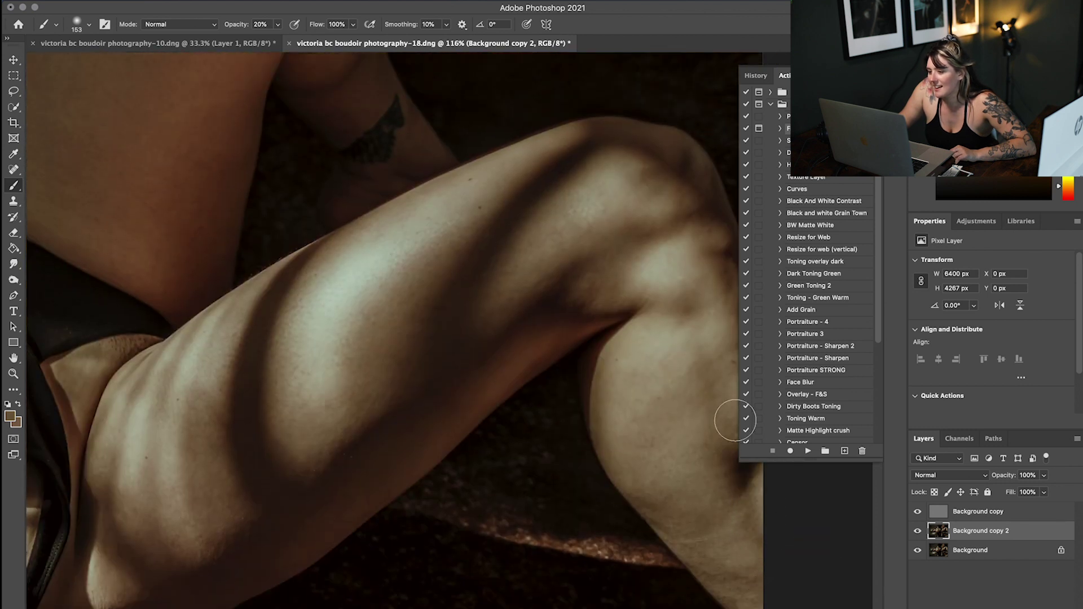
scroll(705, 389, right, 3)
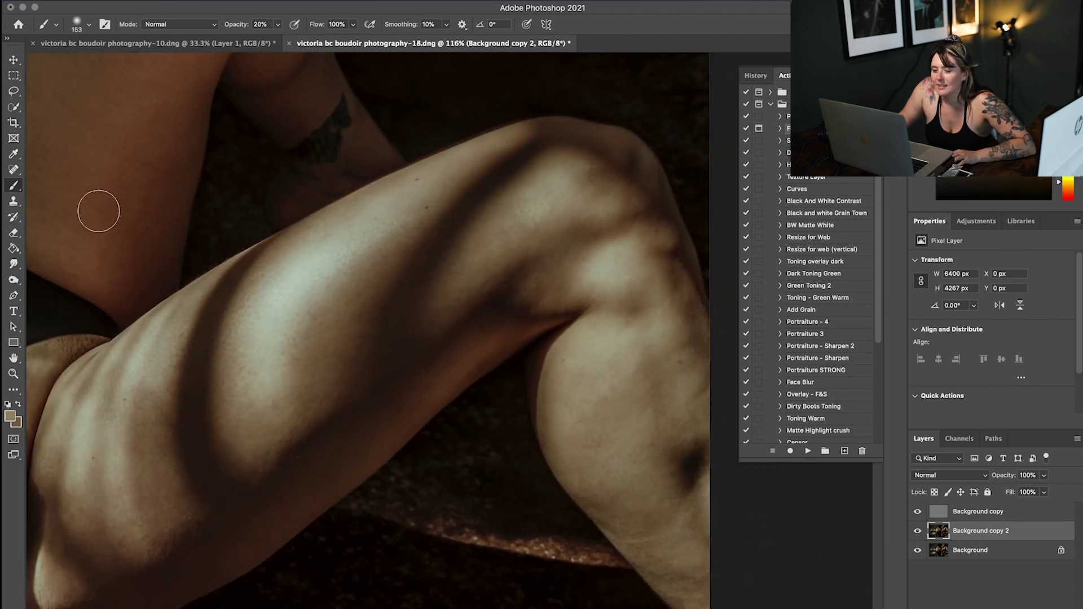
- Remove the dark blemish near the outer edge of the raised far thigh with the Spot Healing Brush
click(13, 170)
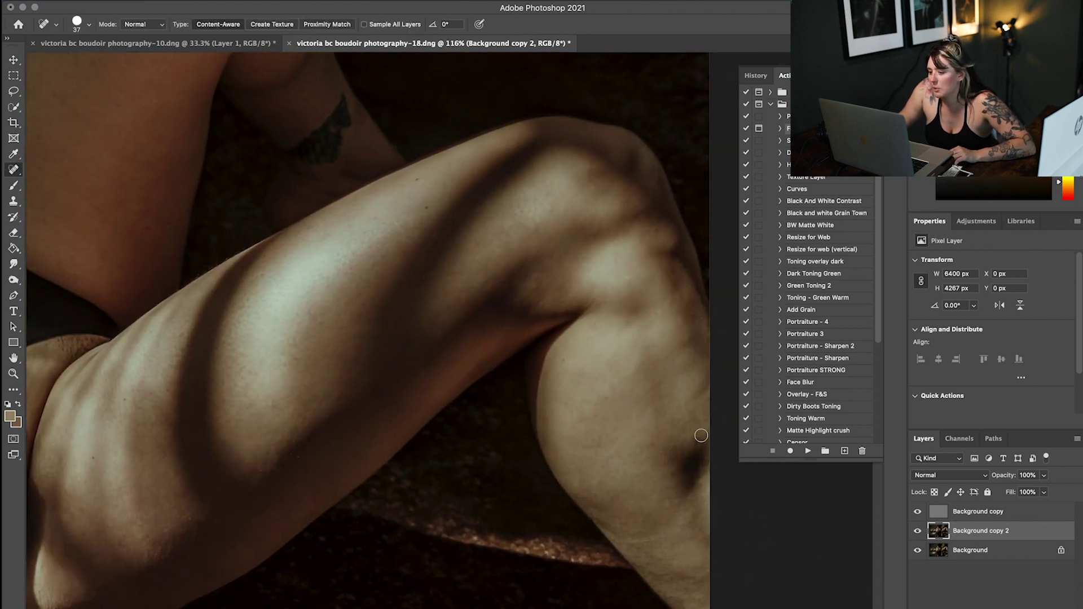
scroll(695, 443, up, 5)
scroll(695, 442, left, 5)
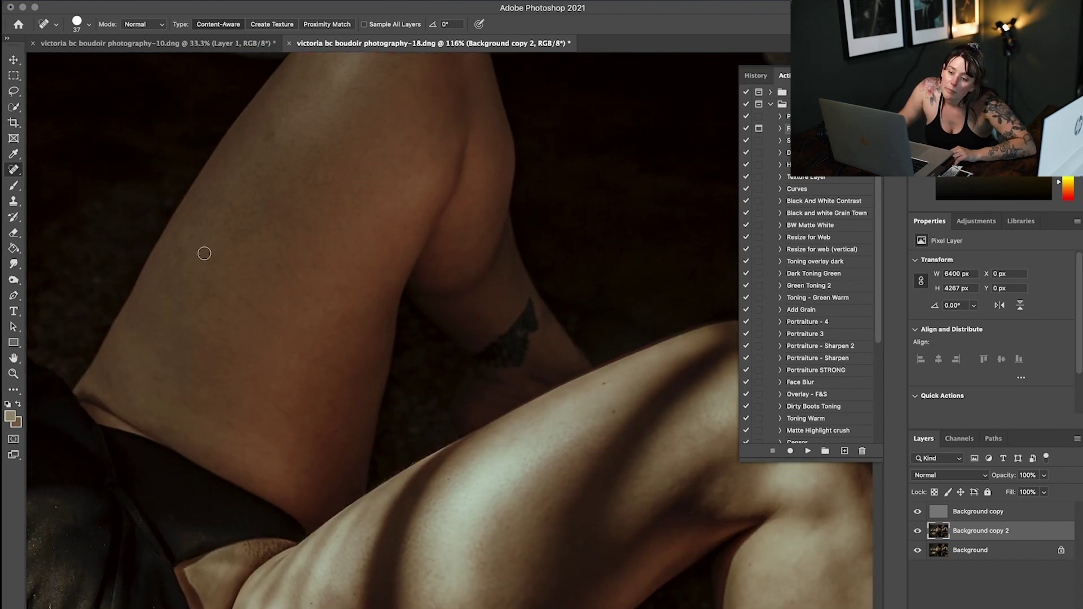
drag(267, 136, 271, 119)
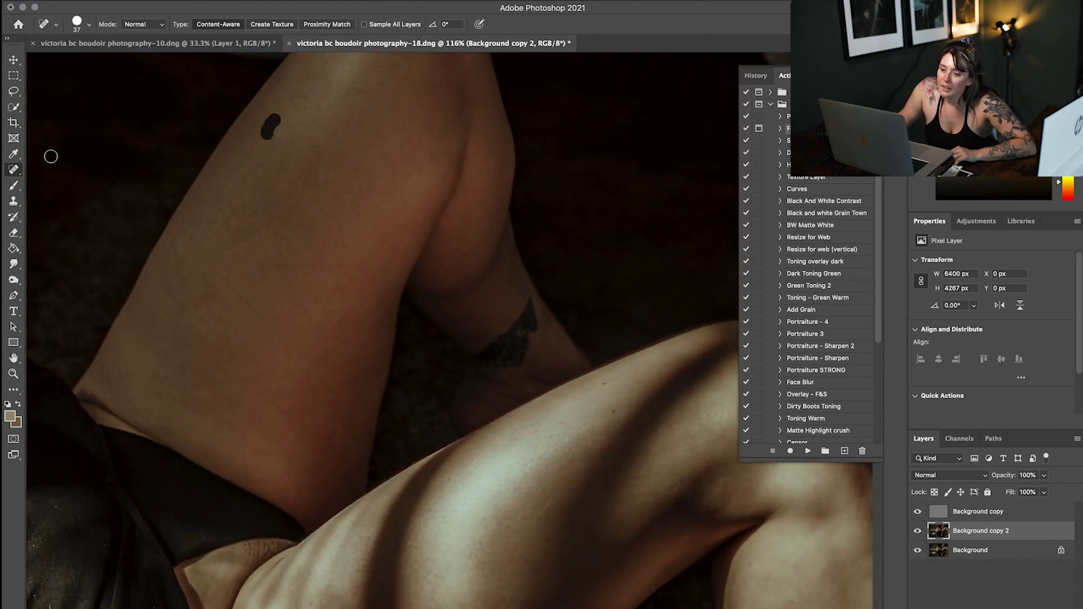
- Even out the discolored middle and lower parts of the far thigh with sampled tones using the soft brush
click(16, 186)
alt+click(341, 92)
alt+click(328, 222)
drag(359, 171, 313, 232)
alt+click(344, 226)
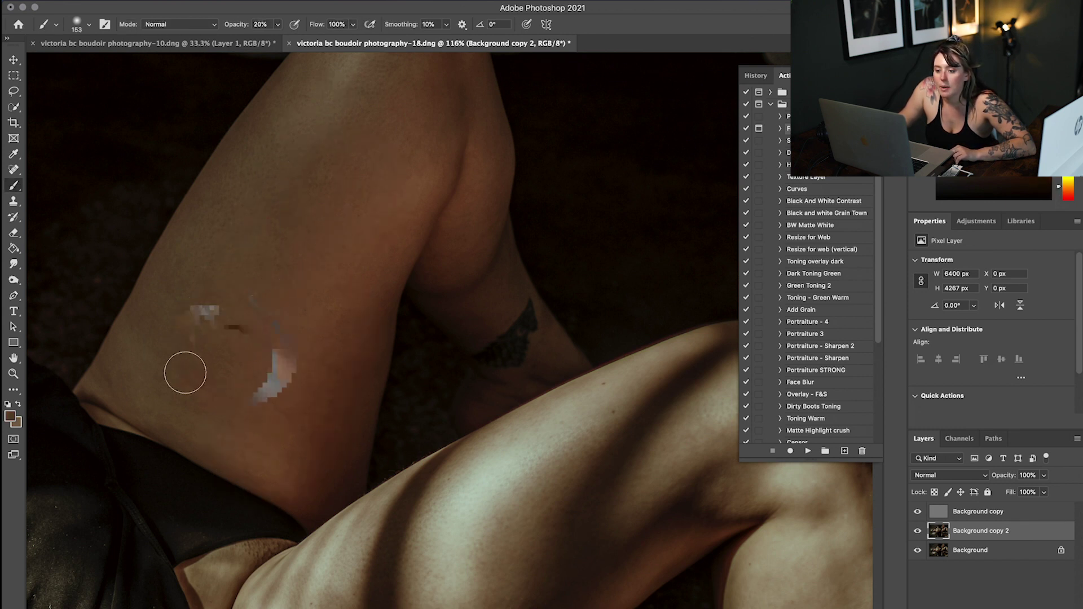
alt+click(220, 356)
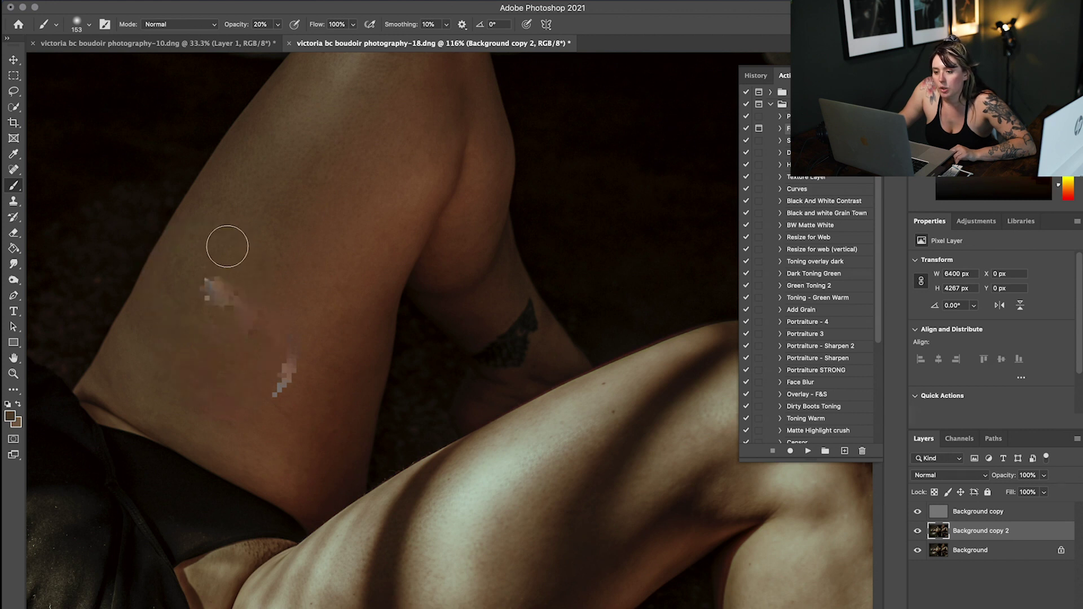
- Blend the skin from the far knee down the thigh by painting with repeatedly sampled nearby tones
scroll(319, 174, up, 2)
alt+click(375, 161)
alt+click(417, 208)
alt+click(411, 134)
alt+click(371, 85)
alt+click(316, 167)
alt+click(366, 94)
alt+click(368, 89)
alt+click(360, 171)
alt+click(331, 329)
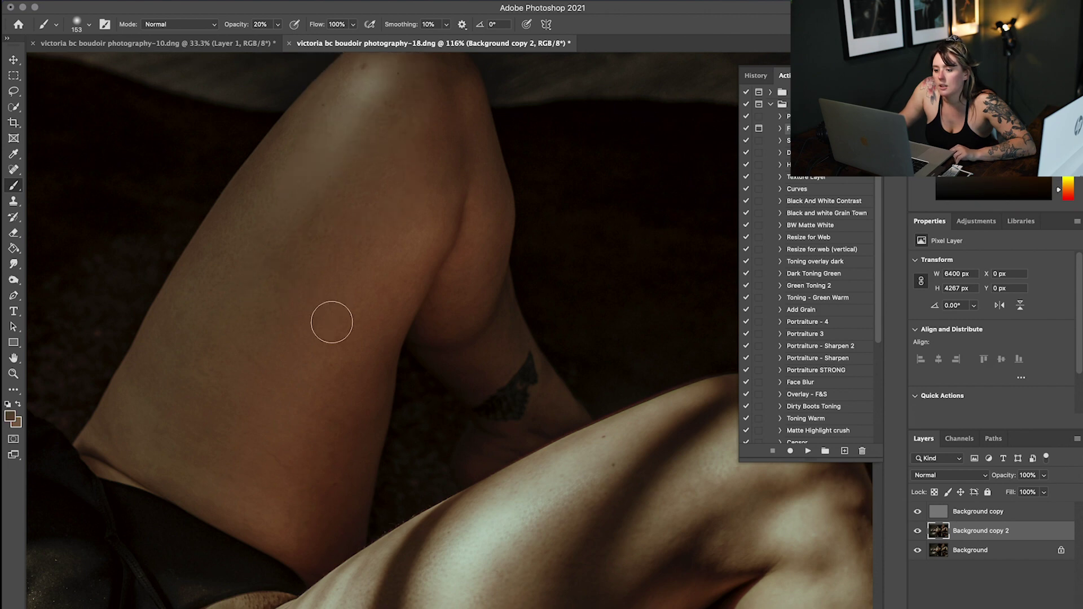
- Smooth the shadowed skin on the jaw and neck creases with sampled skin tones
scroll(333, 323, left, 10)
scroll(323, 321, left, 15)
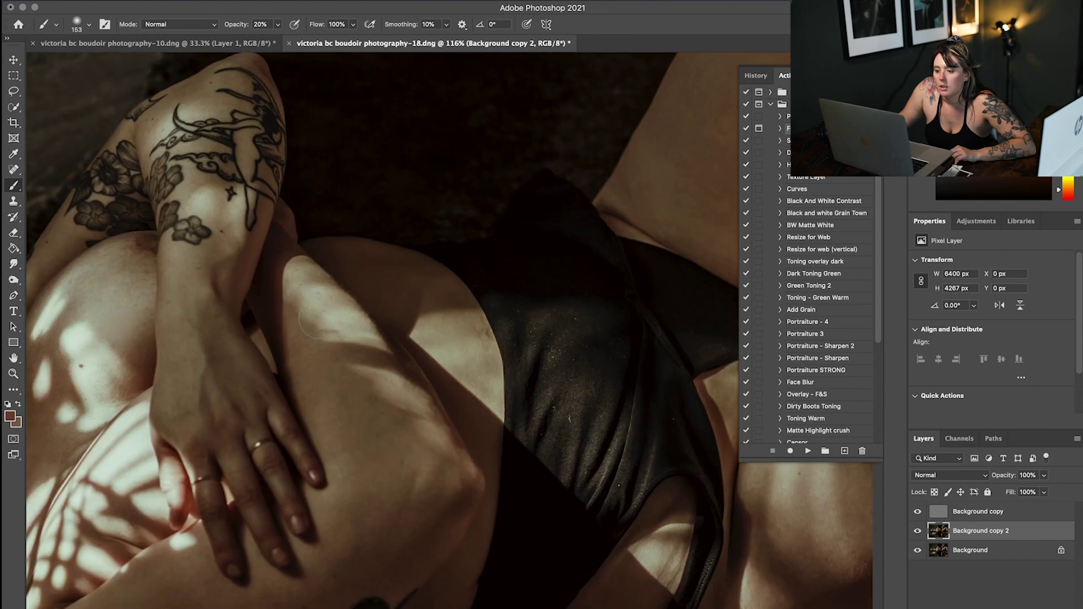
scroll(321, 317, down, 5)
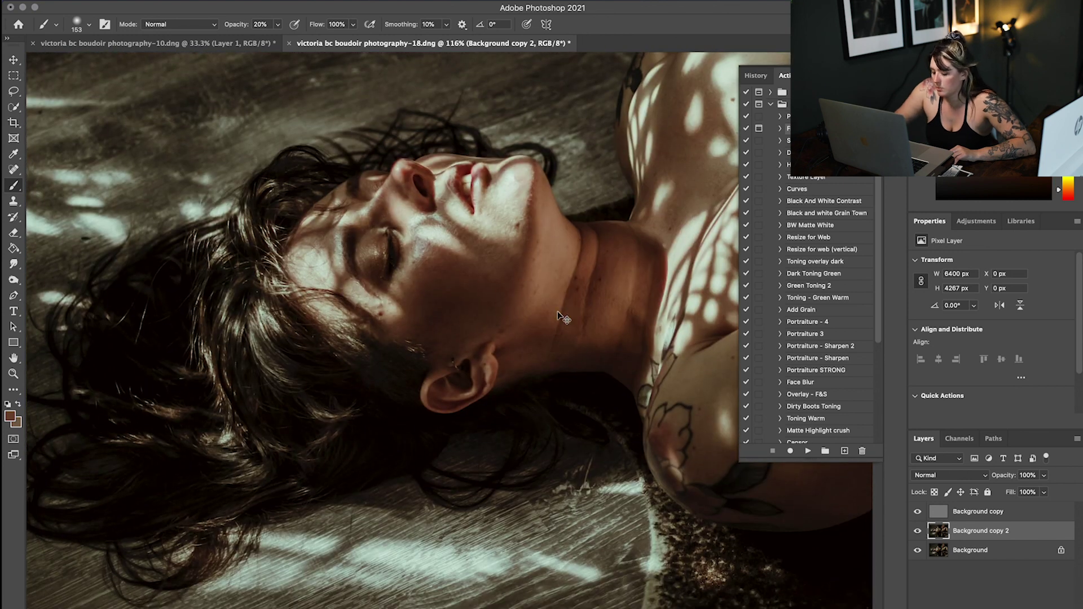
scroll(557, 307, up, 3)
scroll(499, 326, right, 6)
alt+click(405, 193)
alt+click(396, 252)
alt+click(500, 221)
alt+click(494, 277)
alt+click(395, 291)
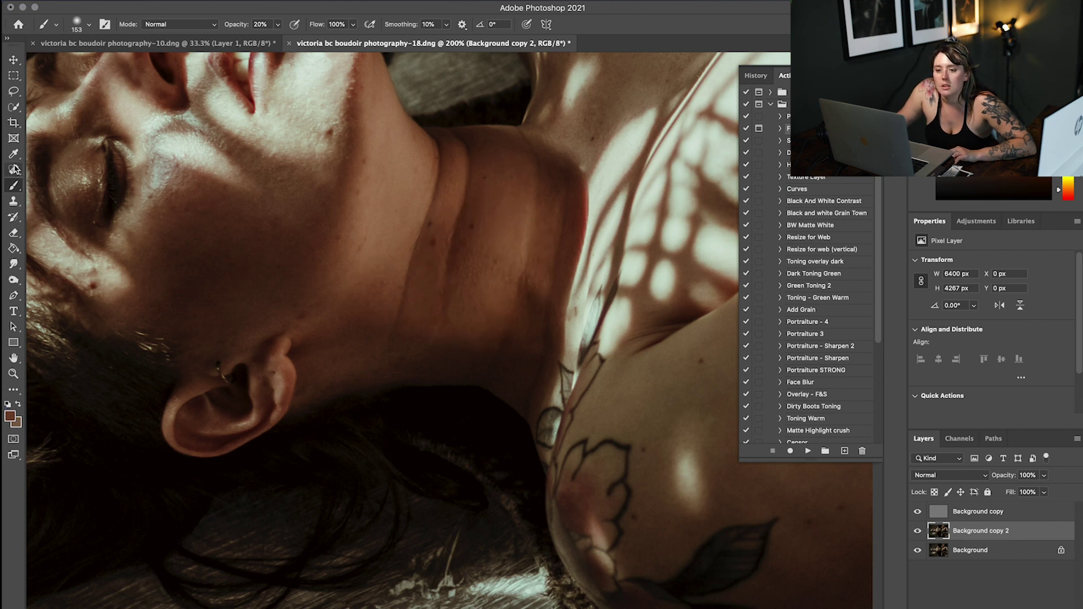
- Remove the moles and spots on the lower cheek and neck with the Spot Healing Brush, set to 31 px
key(j)
click(381, 288)
click(302, 305)
click(360, 362)
right_click(486, 319)
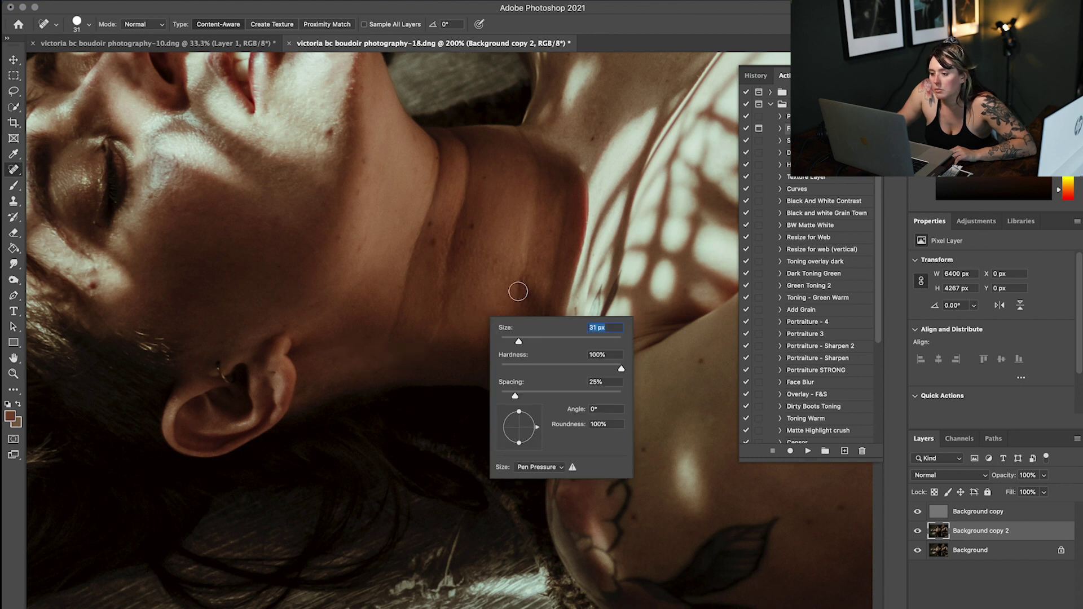
click(496, 262)
click(438, 245)
click(433, 228)
click(488, 178)
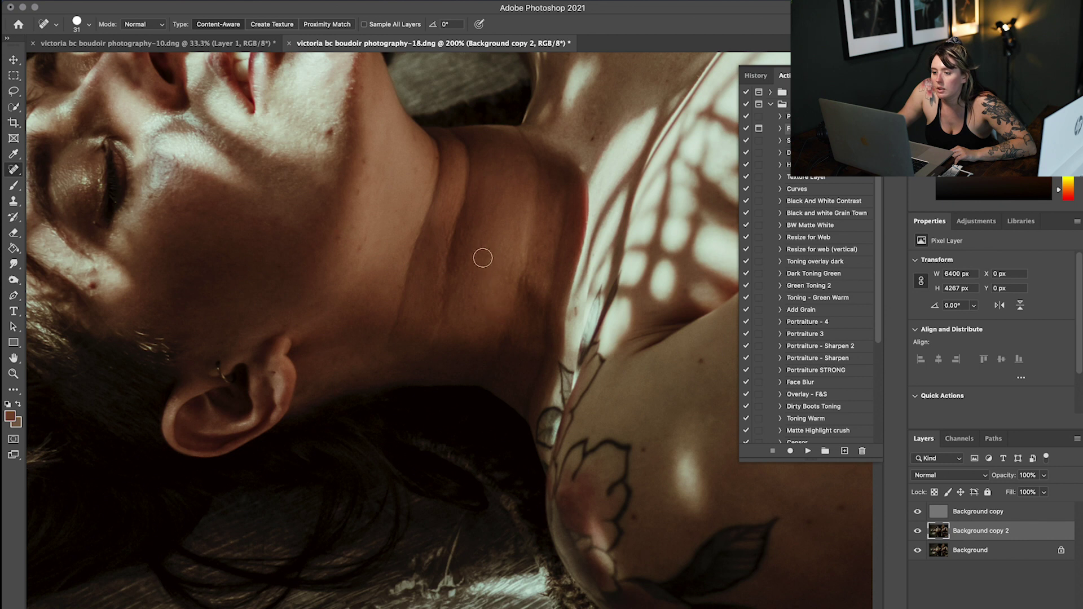
- Heal the remaining small spots under the chin and along the jawline
scroll(483, 258, up, 5)
scroll(482, 258, left, 5)
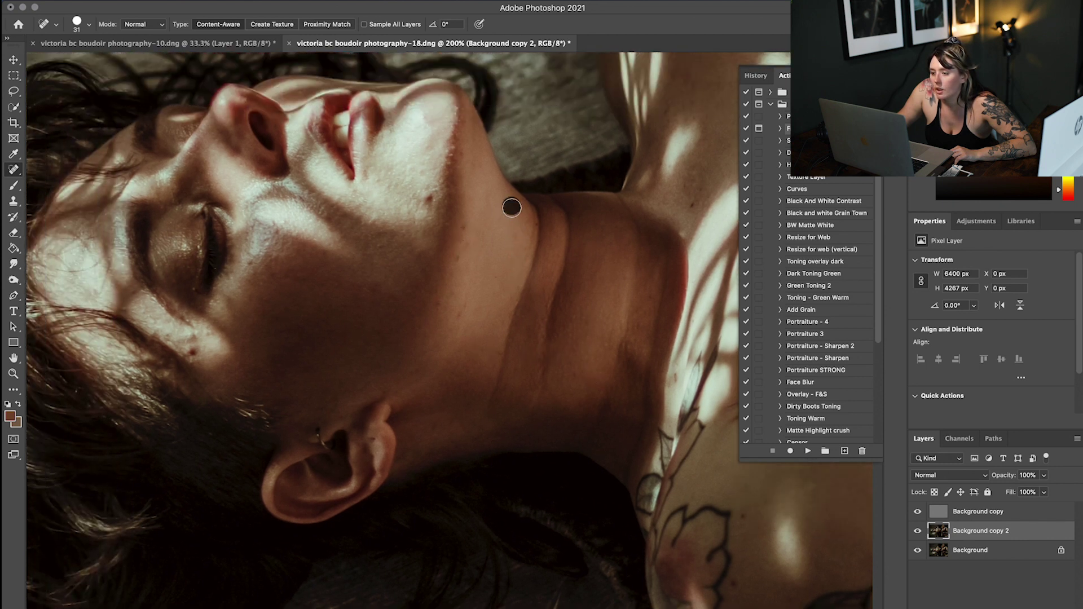
click(509, 234)
click(460, 311)
click(443, 307)
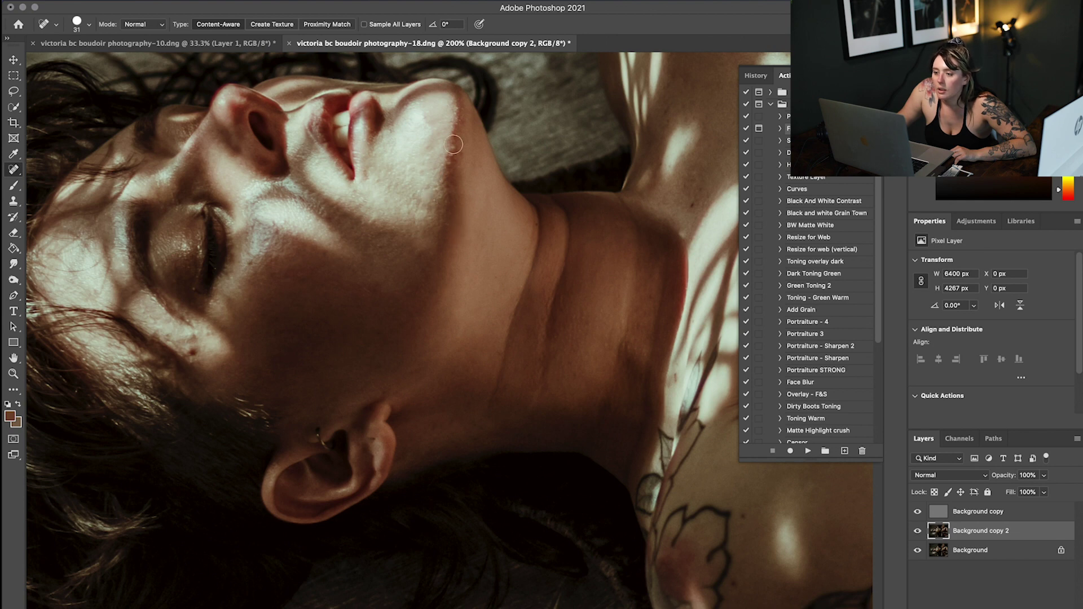
- Heal the small spots on the cheek and beside the outer eye with the Spot Healing Brush at 19 px
scroll(395, 241, left, 3)
scroll(353, 343, left, 3)
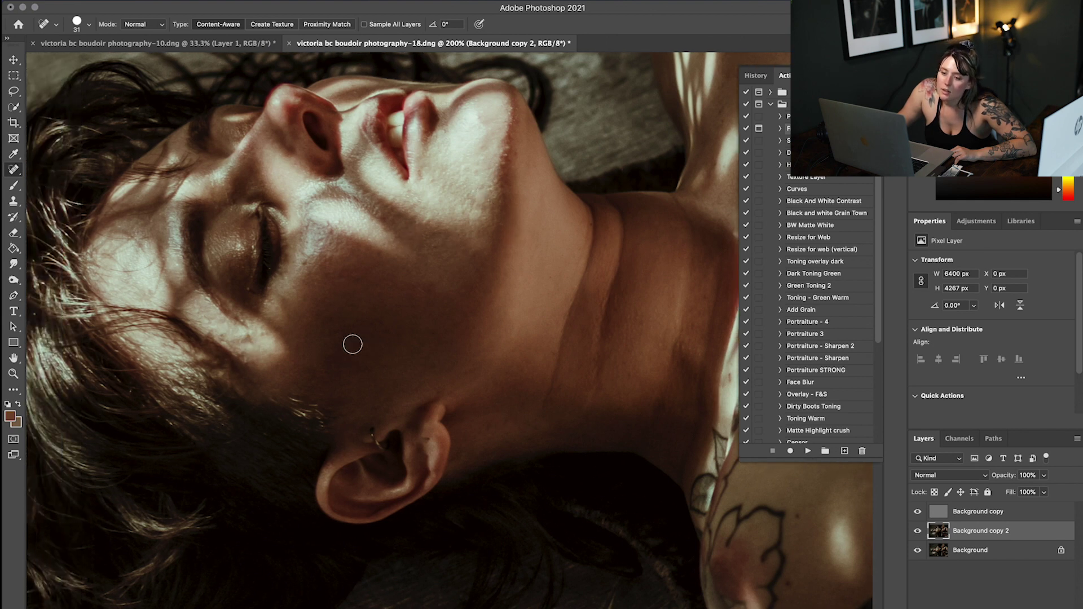
right_click(476, 355)
key(super+plus)
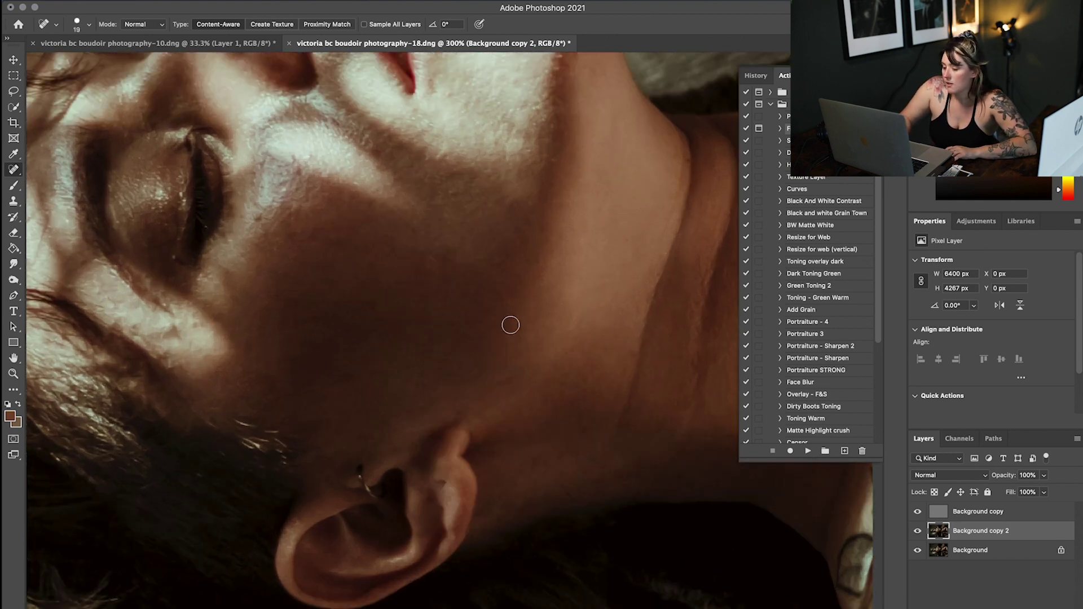
scroll(434, 328, left, 6)
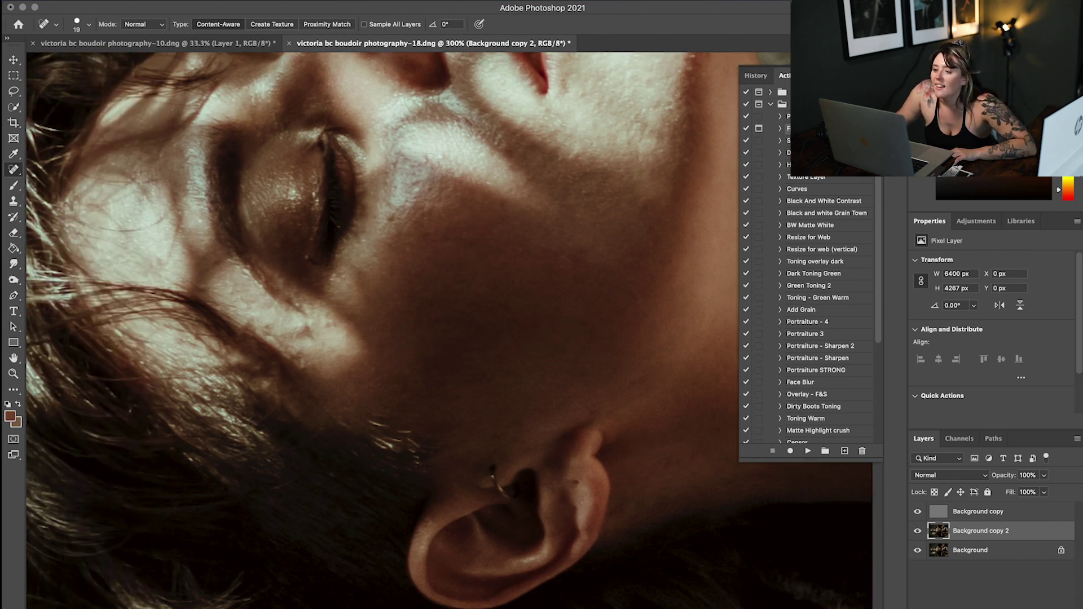
drag(497, 145, 524, 159)
click(571, 156)
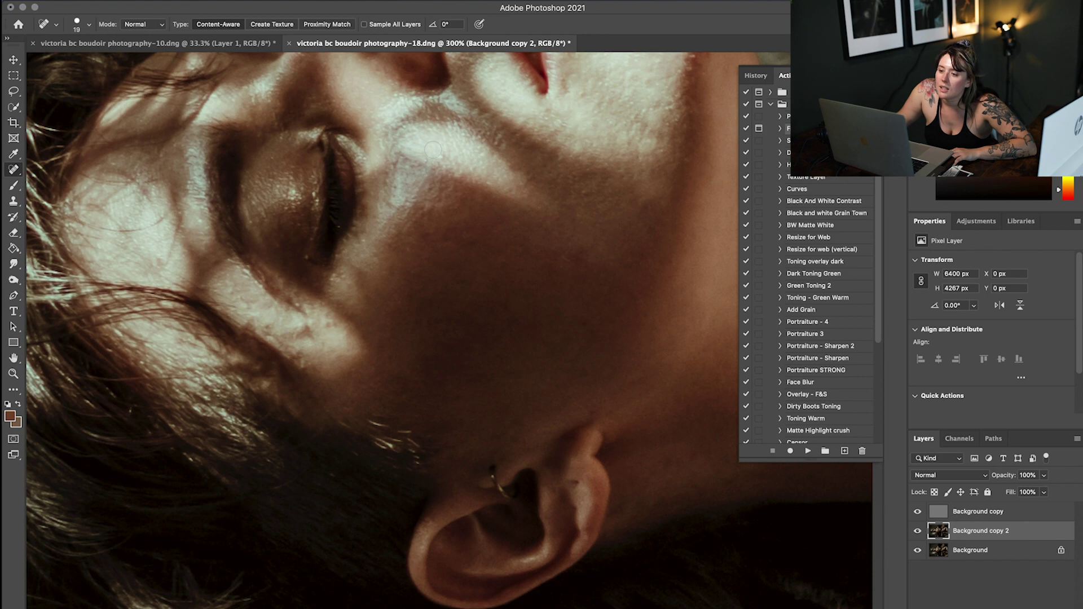
click(298, 338)
drag(264, 325, 290, 344)
click(302, 357)
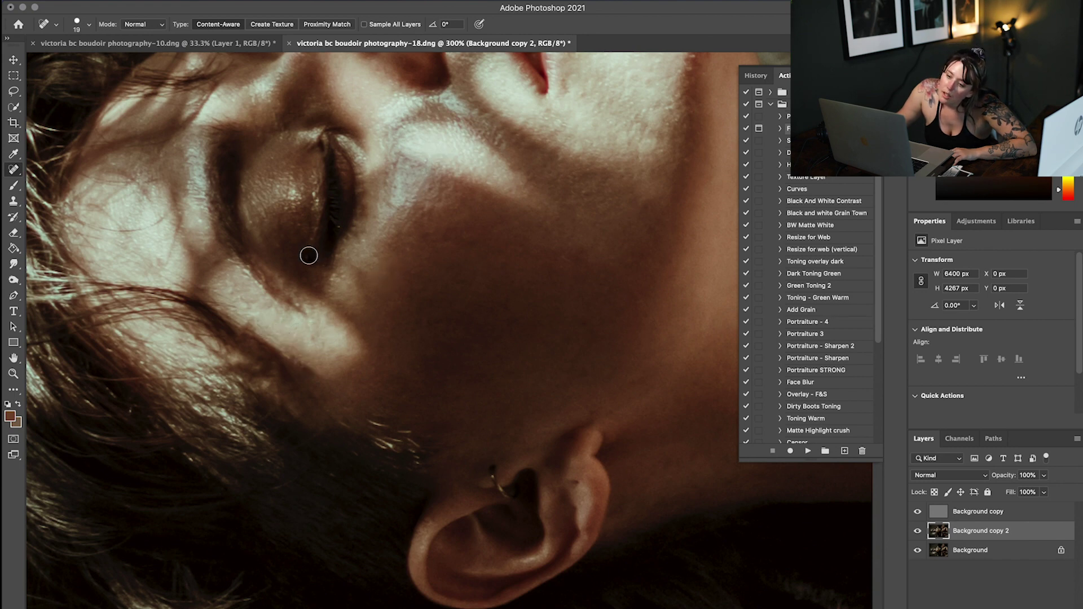
- Smooth the forehead's light and shadow transitions with the Brush at 20% opacity, using repeatedly sampled skin tones
scroll(460, 295, up, 5)
click(14, 185)
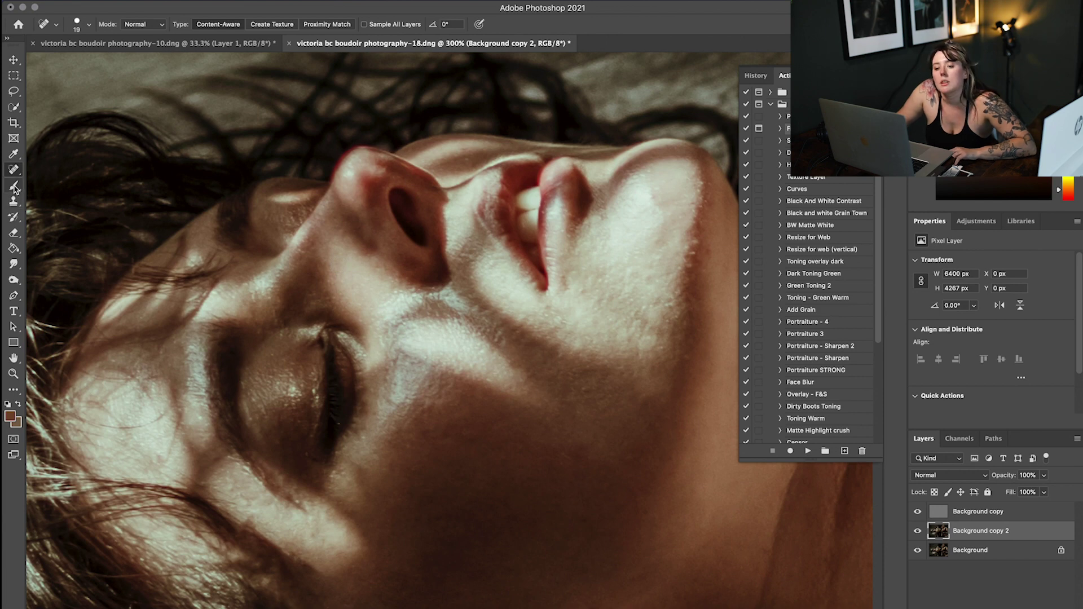
scroll(113, 214, down, 3)
right_click(201, 250)
alt+click(170, 352)
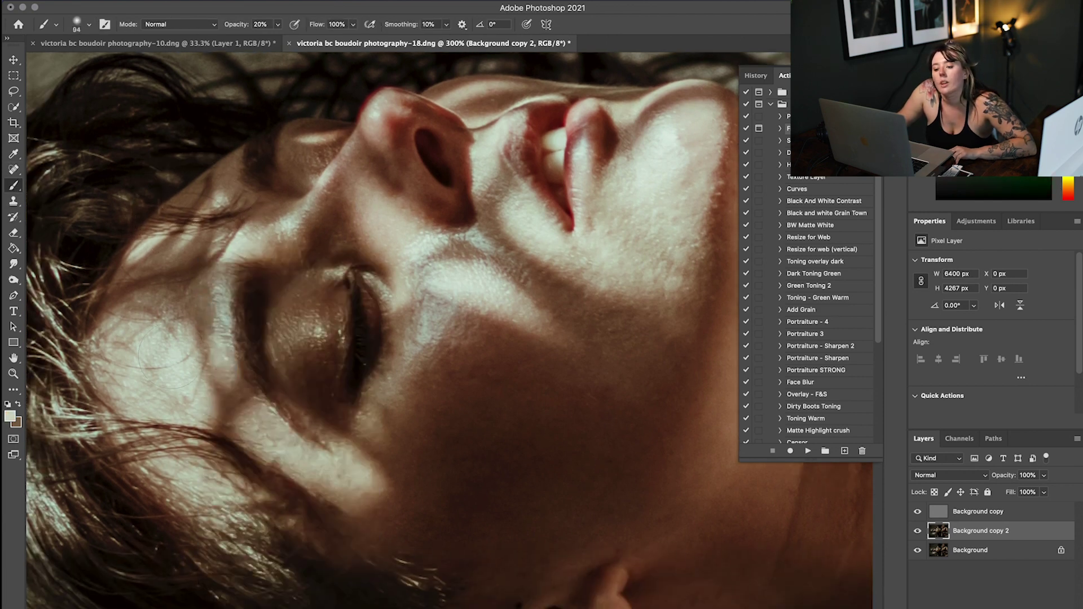
alt+click(153, 333)
alt+click(187, 266)
drag(181, 269, 166, 280)
alt+click(159, 299)
alt+click(162, 361)
- Blend the temple and under-eye highlights using sampled nearby tones and a soft round brush of 57 px
right_click(534, 448)
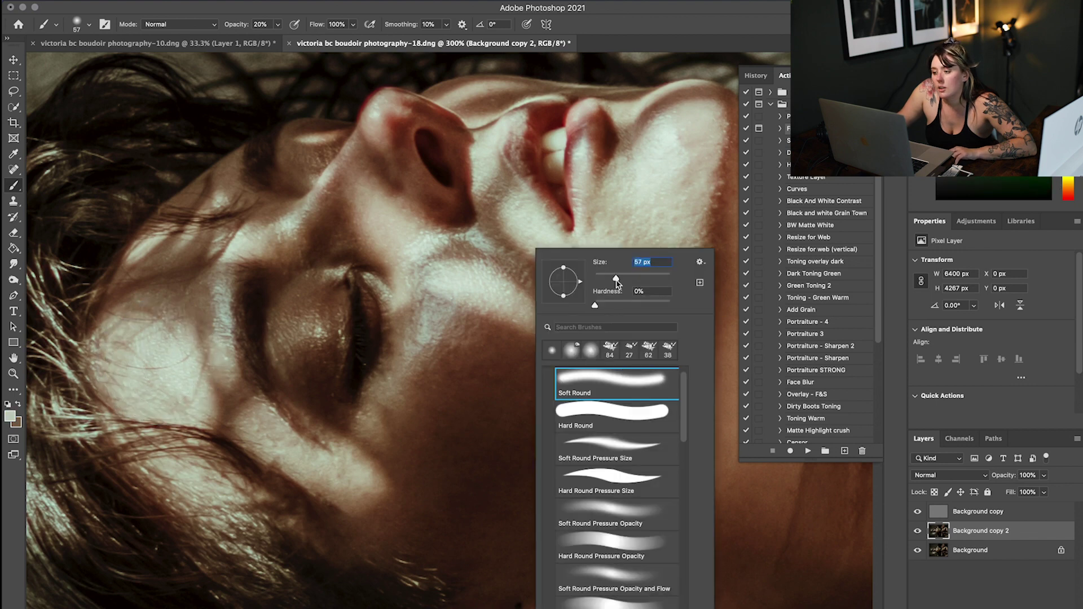
alt+click(351, 485)
alt+click(278, 435)
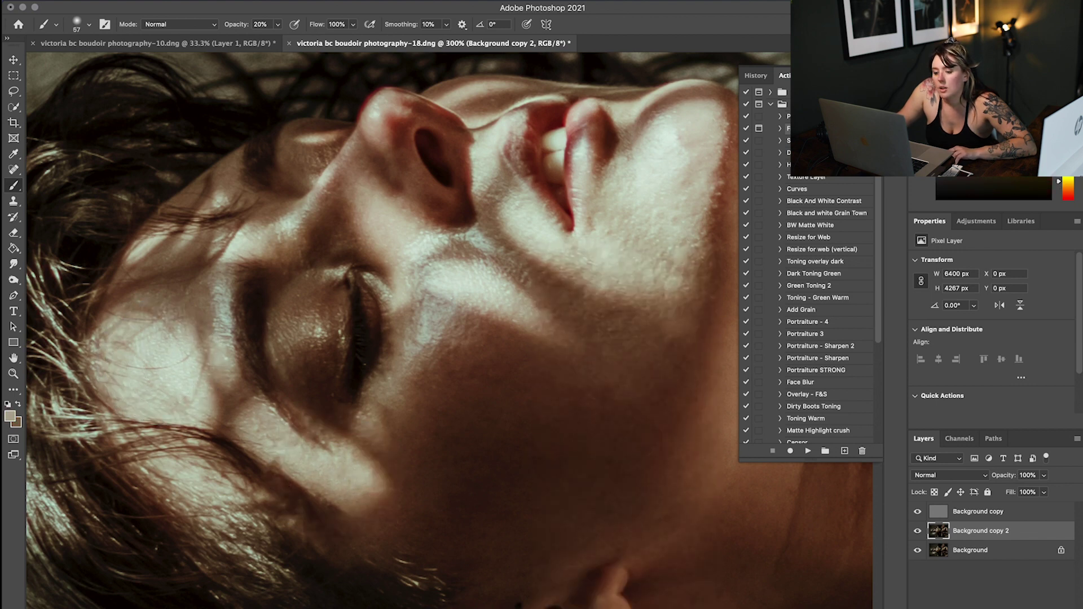
alt+click(350, 477)
alt+click(417, 331)
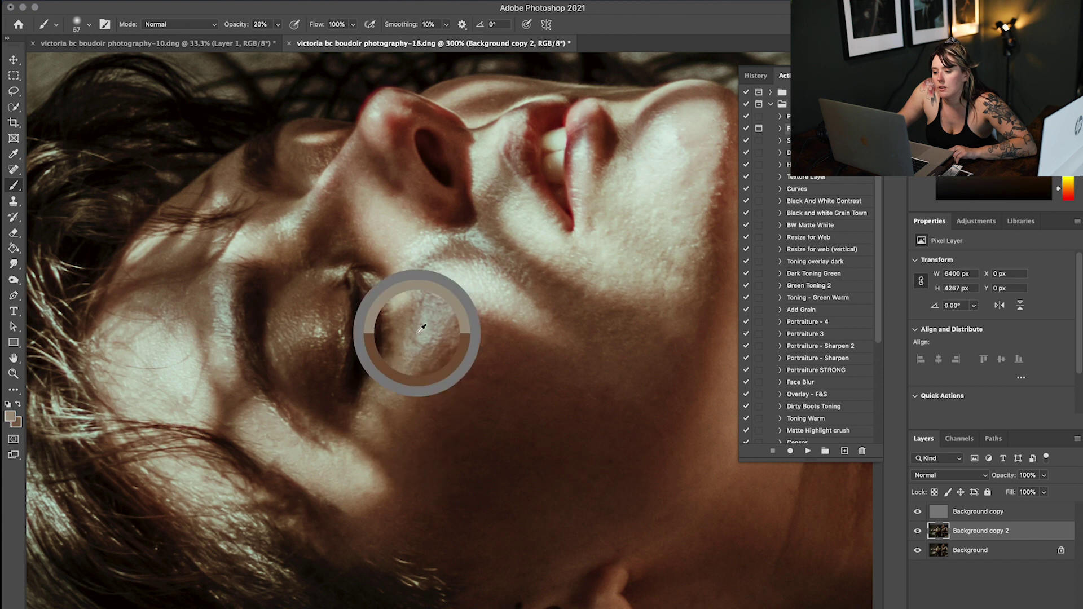
alt+click(399, 379)
alt+click(435, 278)
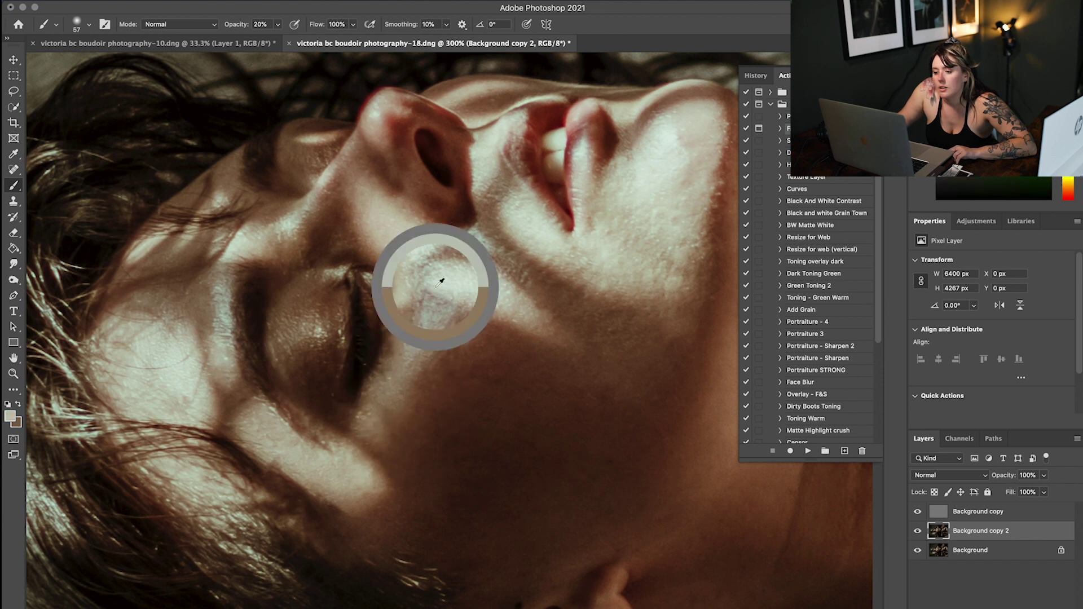
alt+click(425, 326)
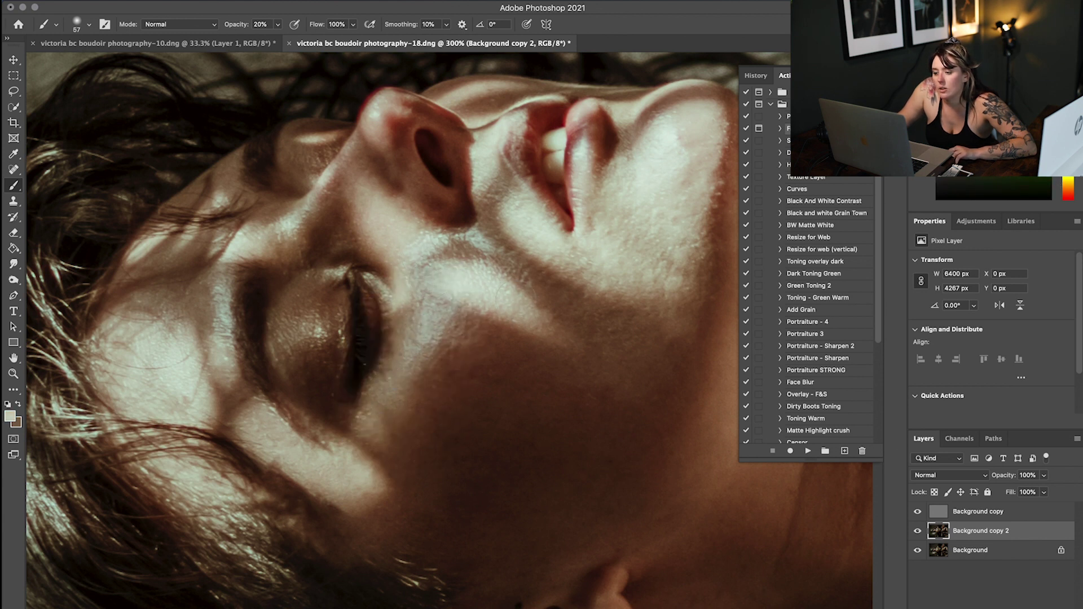
alt+click(459, 310)
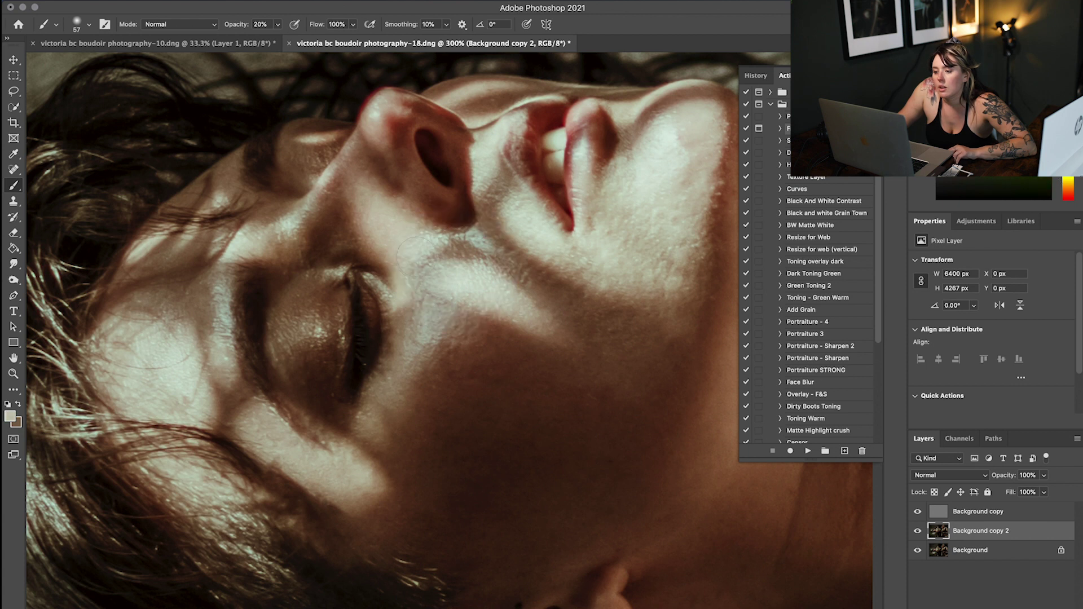
- Even the chin highlight with sampled tones and heal the spots along the chin's shadowed edge
alt+click(665, 140)
scroll(666, 169, right, 3)
alt+click(659, 197)
click(15, 170)
drag(643, 207, 651, 174)
click(655, 187)
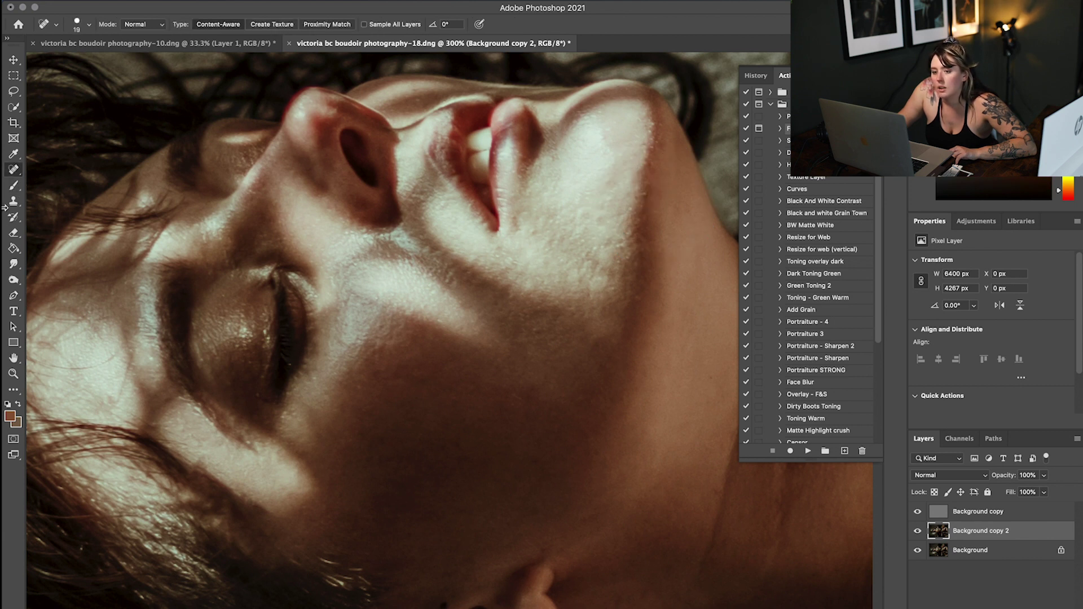
- Paint sampled skin tones over the chin and its edge to soften the uneven highlight
click(13, 186)
alt+click(621, 134)
alt+click(628, 268)
alt+click(633, 280)
alt+click(658, 181)
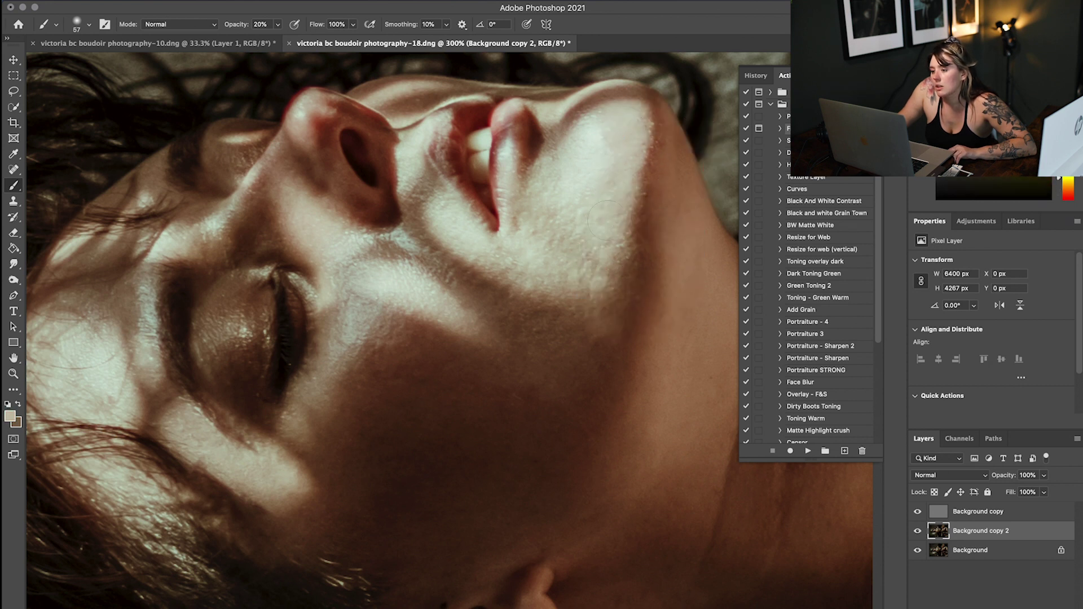
alt+click(550, 169)
drag(571, 164, 596, 135)
alt+click(589, 199)
- Blend the shadow transition along the jaw and lower cheek with sampled tones
alt+click(591, 339)
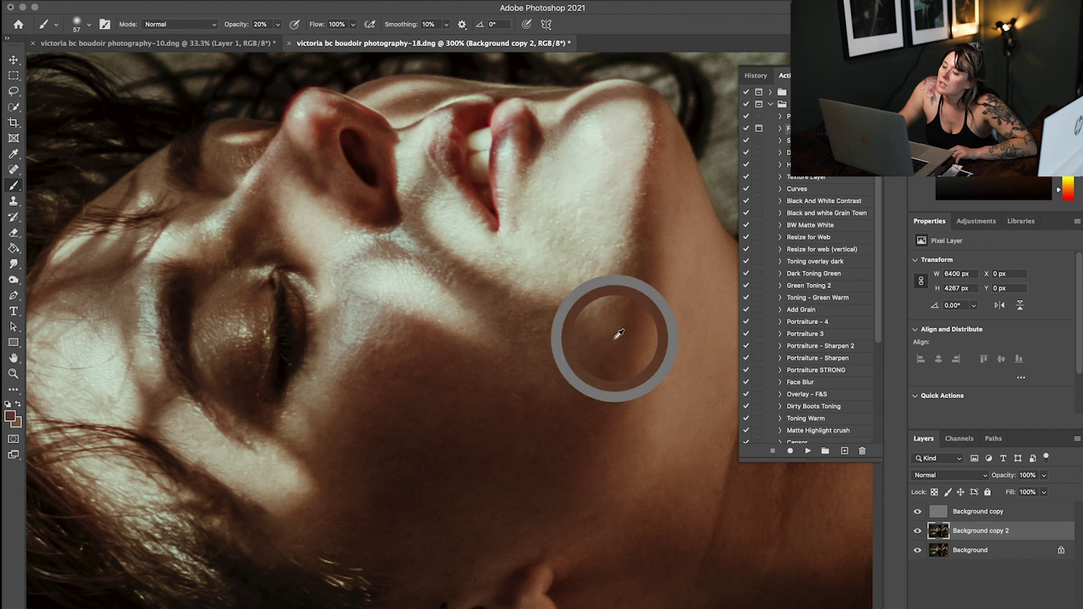
alt+click(594, 346)
alt+click(628, 275)
drag(633, 292, 595, 355)
alt+click(484, 290)
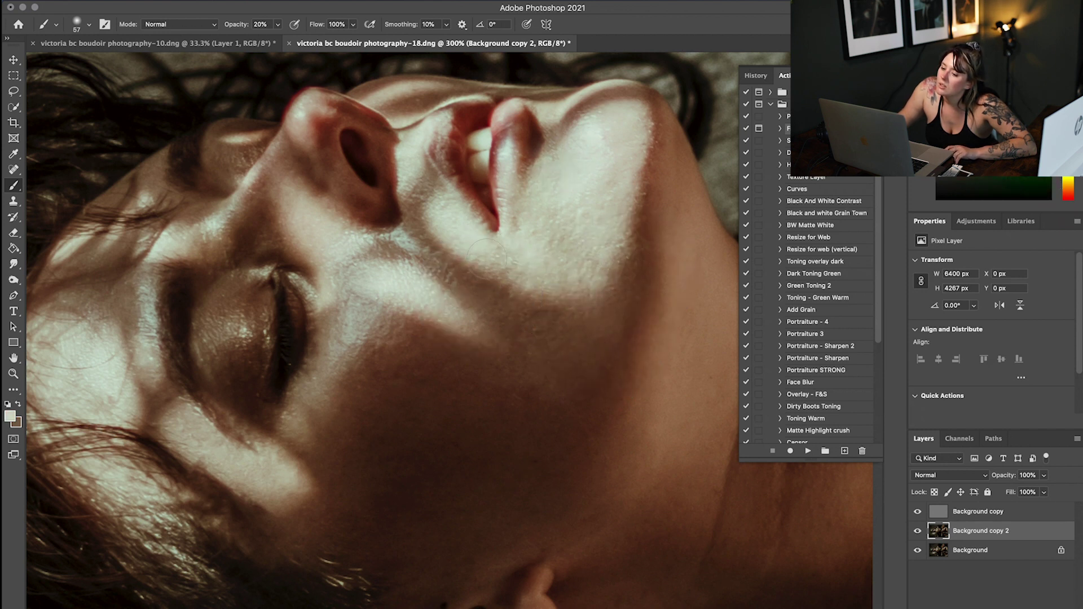
alt+click(545, 265)
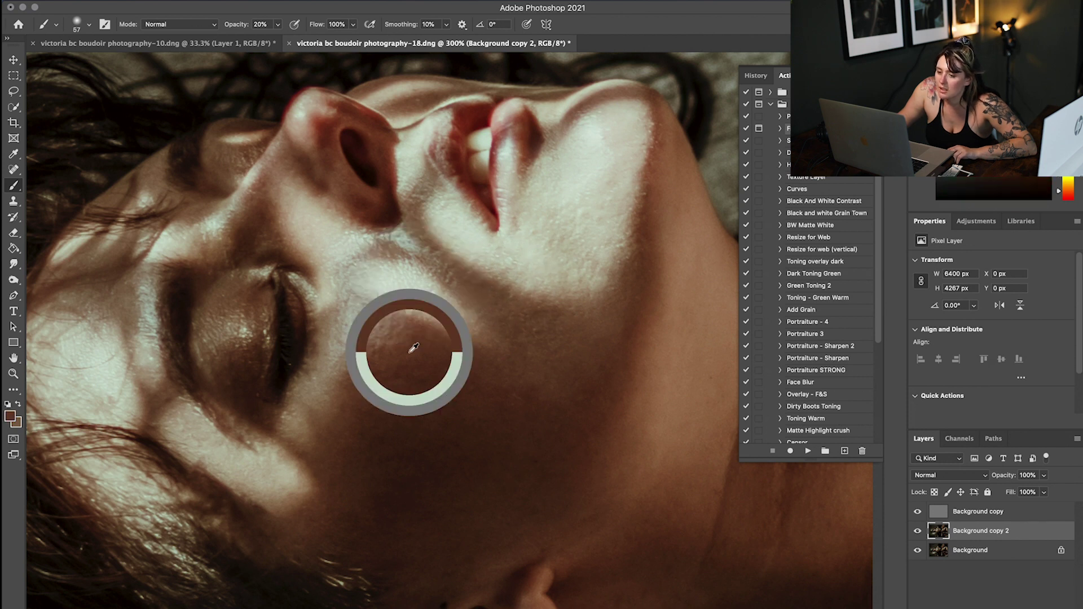
- Even out the upper cheek below the eye by painting with sampled highlight and shadow tones
alt+click(357, 333)
alt+click(374, 369)
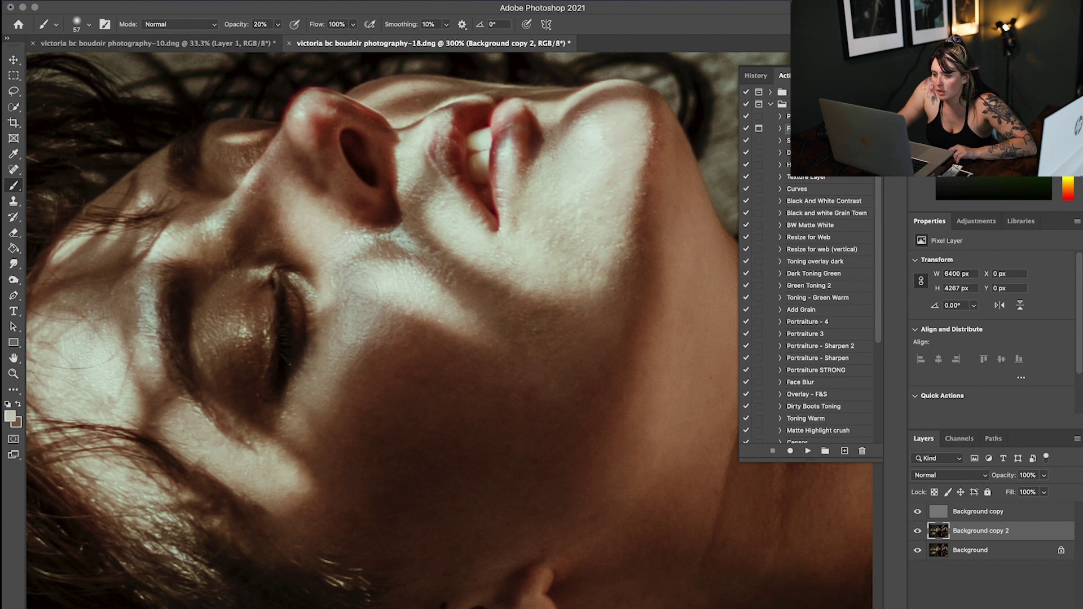
alt+click(344, 284)
alt+click(420, 304)
alt+click(445, 358)
alt+click(525, 346)
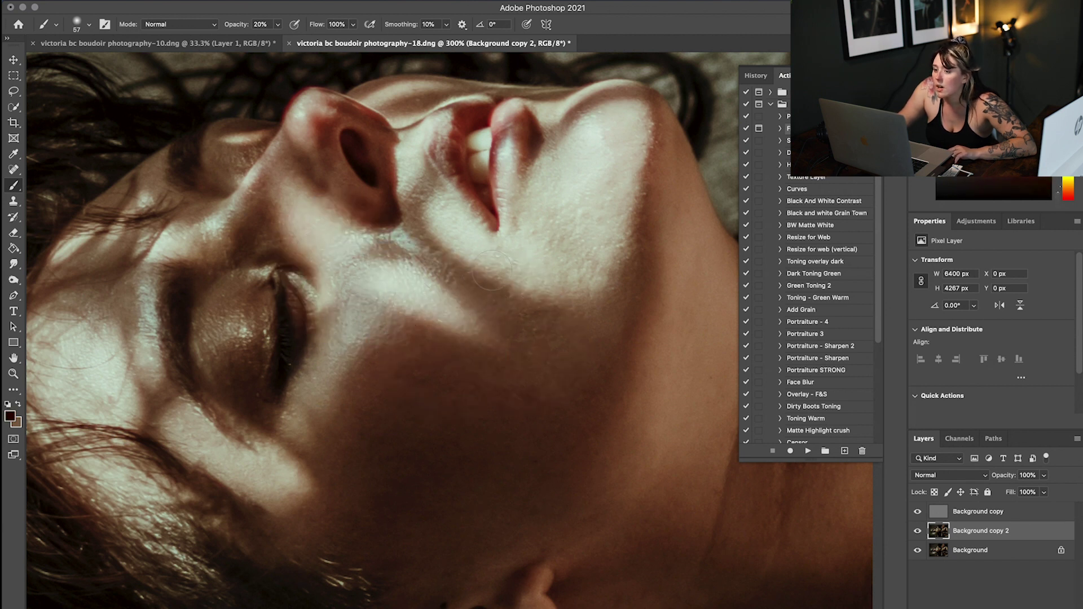
- Refine the skin around the brow, nose, eye and forehead with sampled tones and the brush at 33 px
right_click(375, 334)
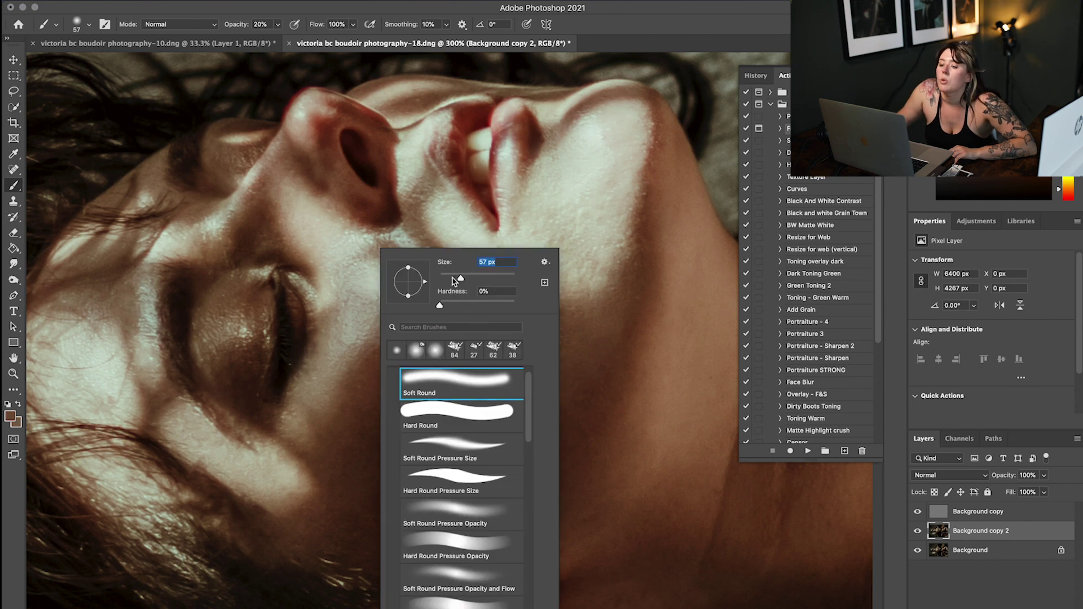
alt+click(176, 219)
alt+click(264, 180)
alt+click(293, 194)
alt+click(361, 243)
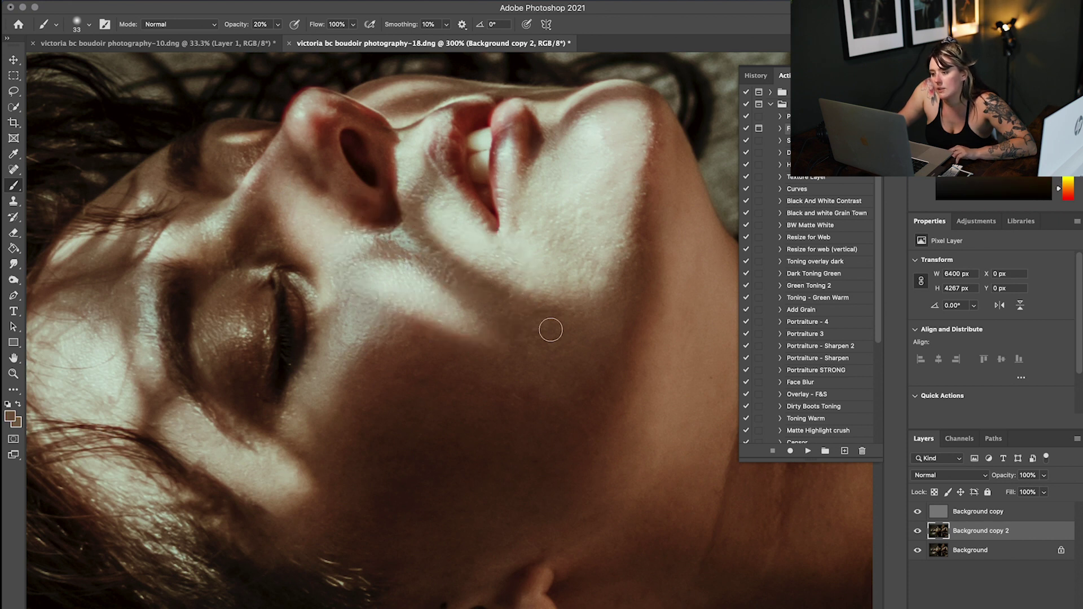
scroll(529, 317, left, 5)
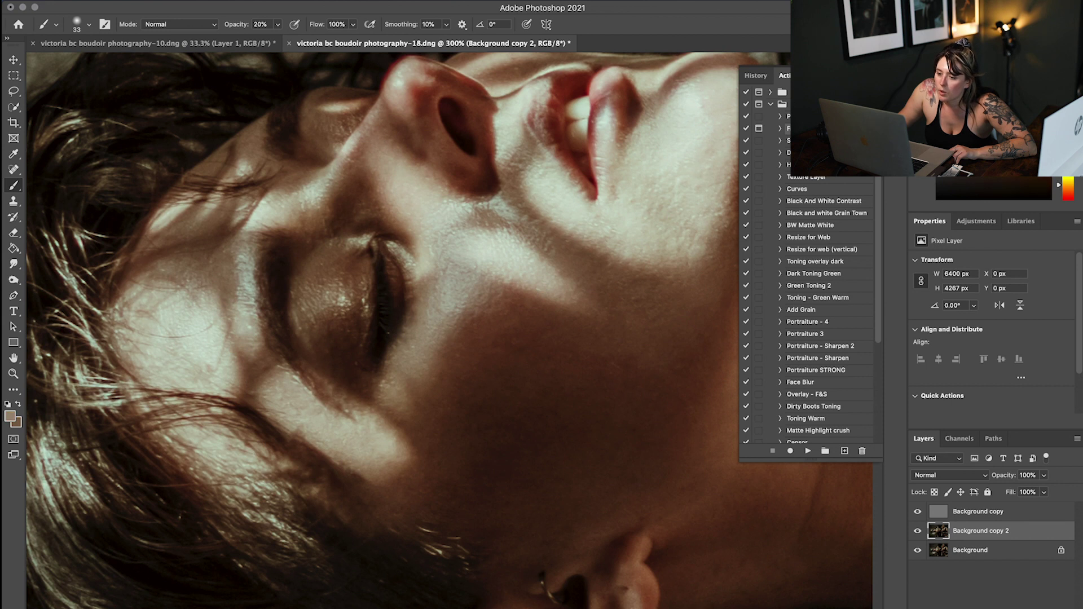
alt+click(397, 389)
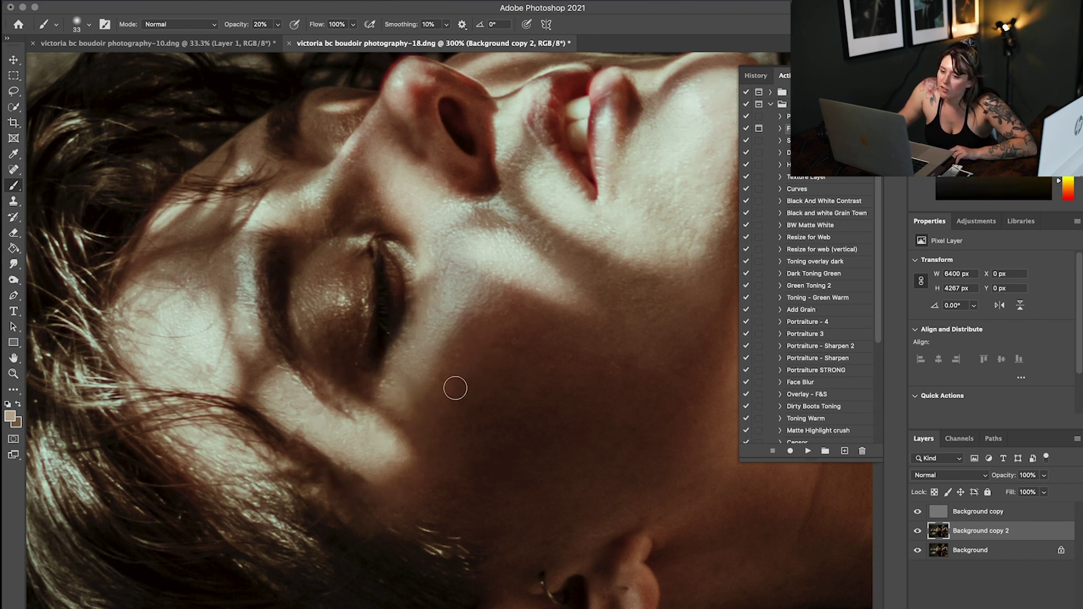
alt+click(201, 322)
- View the whole image and compare it with and without the Background copy 2 layer
key(super+minus)
key(super+minus)
key(super+minus)
key(super+minus)
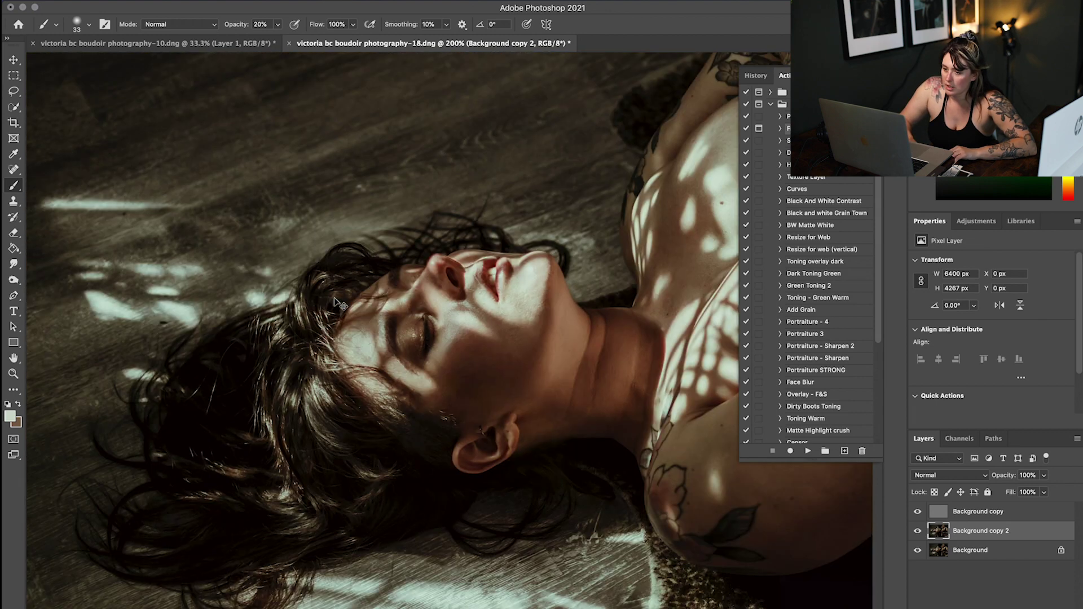
key(super+minus)
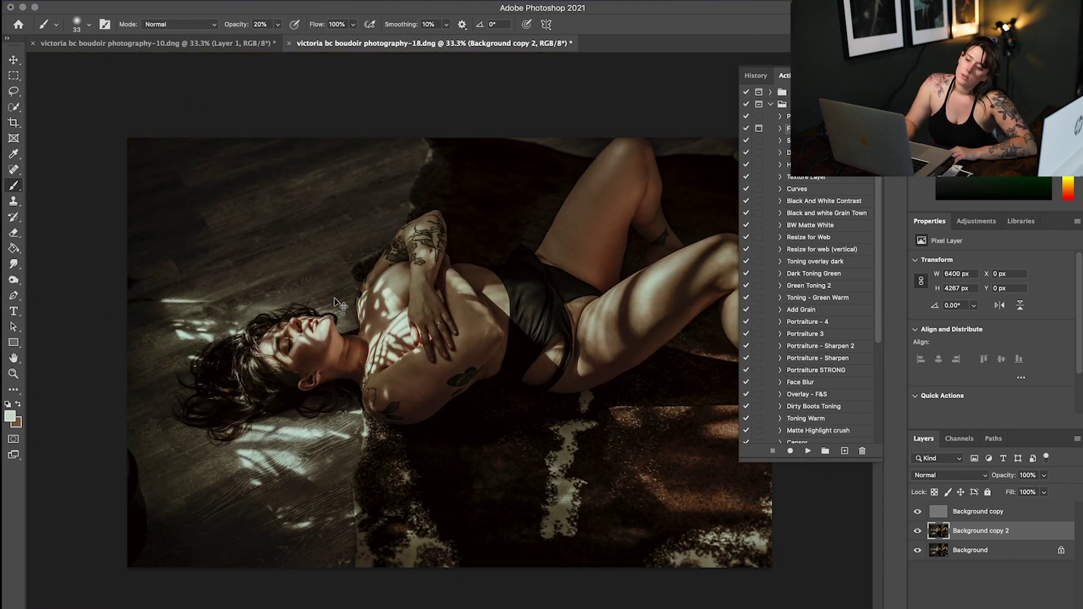
click(918, 532)
click(917, 532)
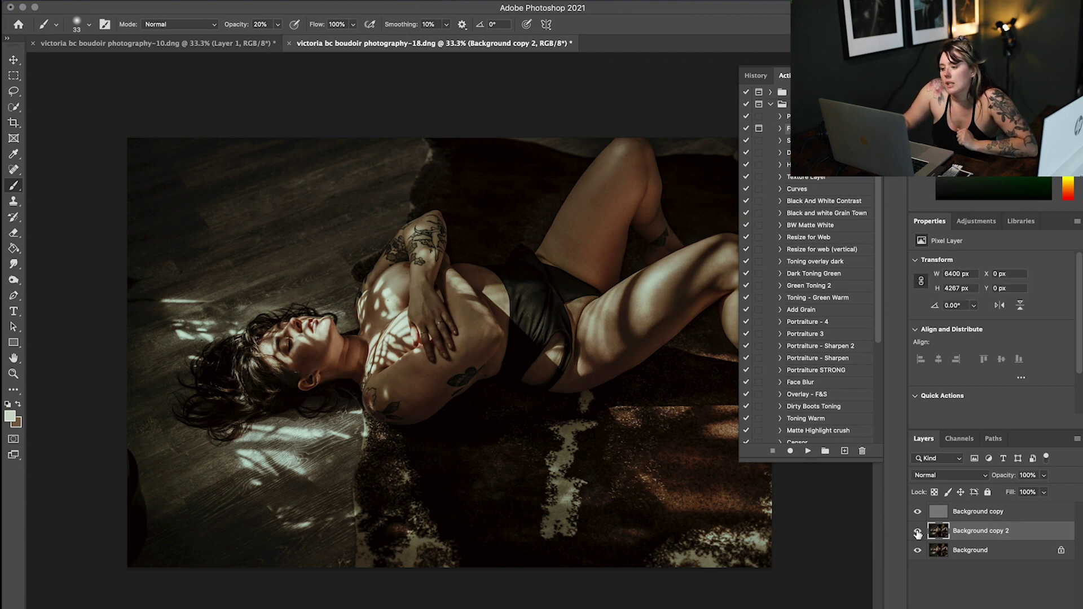
- Flatten the image and run the action that adds a gray Overlay layer for dodging and burning
right_click(972, 543)
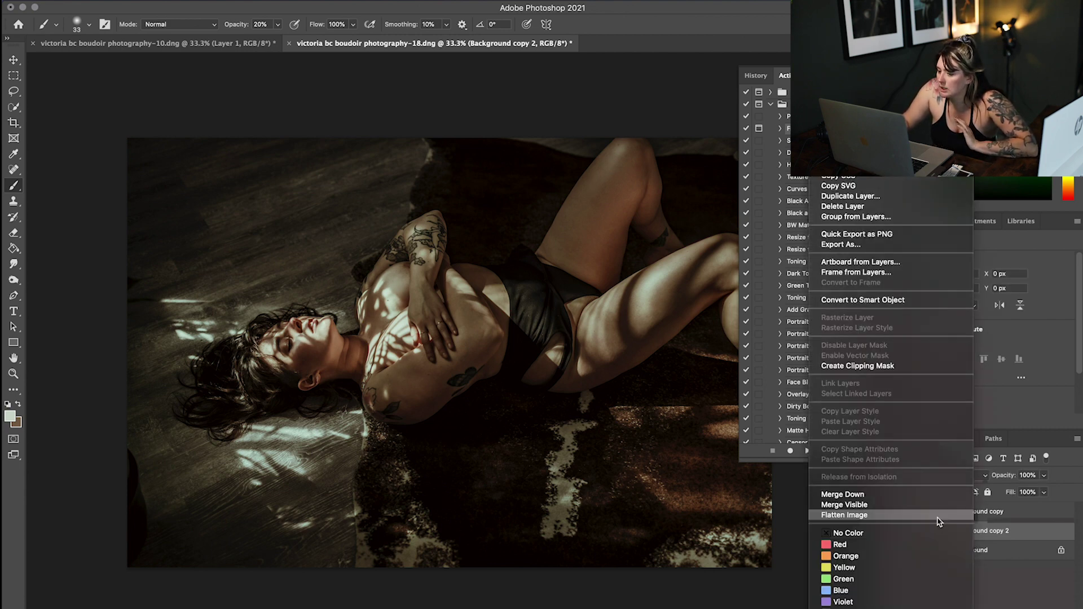
click(940, 584)
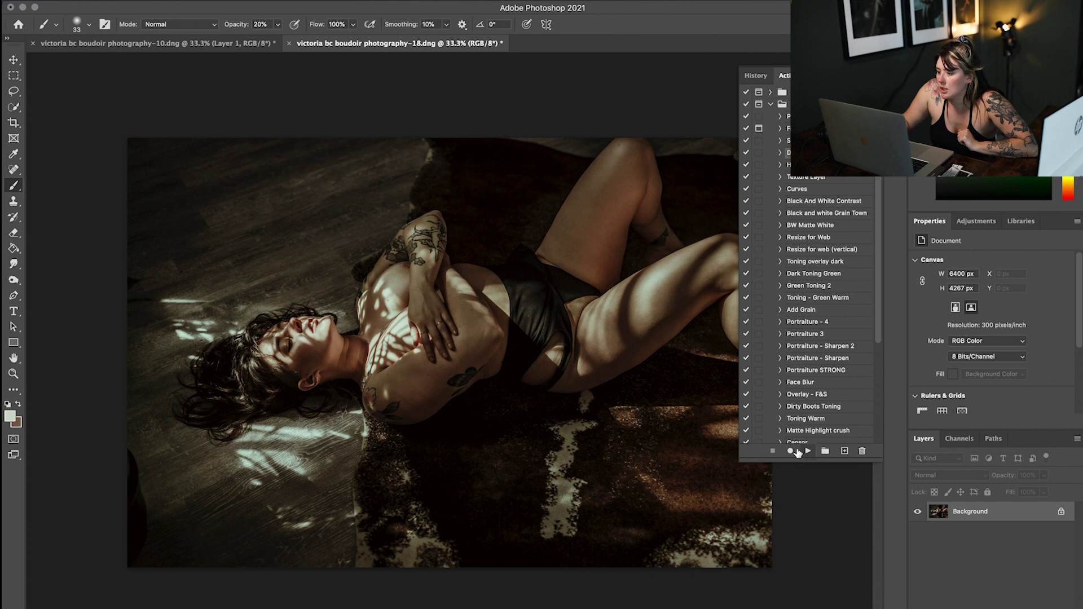
click(806, 450)
click(867, 75)
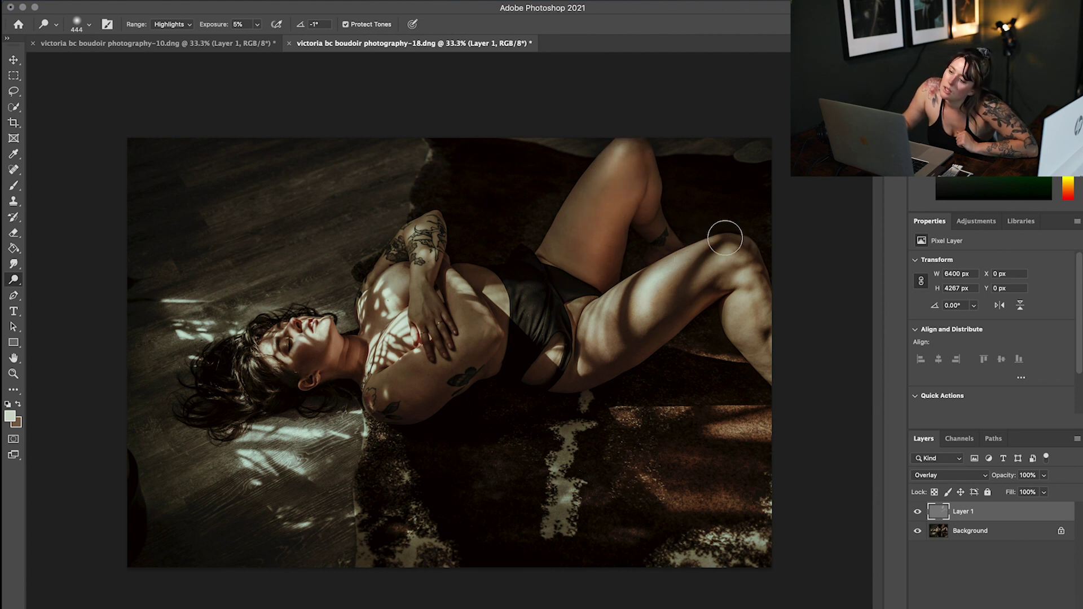
- Brighten the neck on the Overlay layer with the Dodge tool at 188 px, Highlights range and 5% exposure
key(super+equal)
key(super+equal)
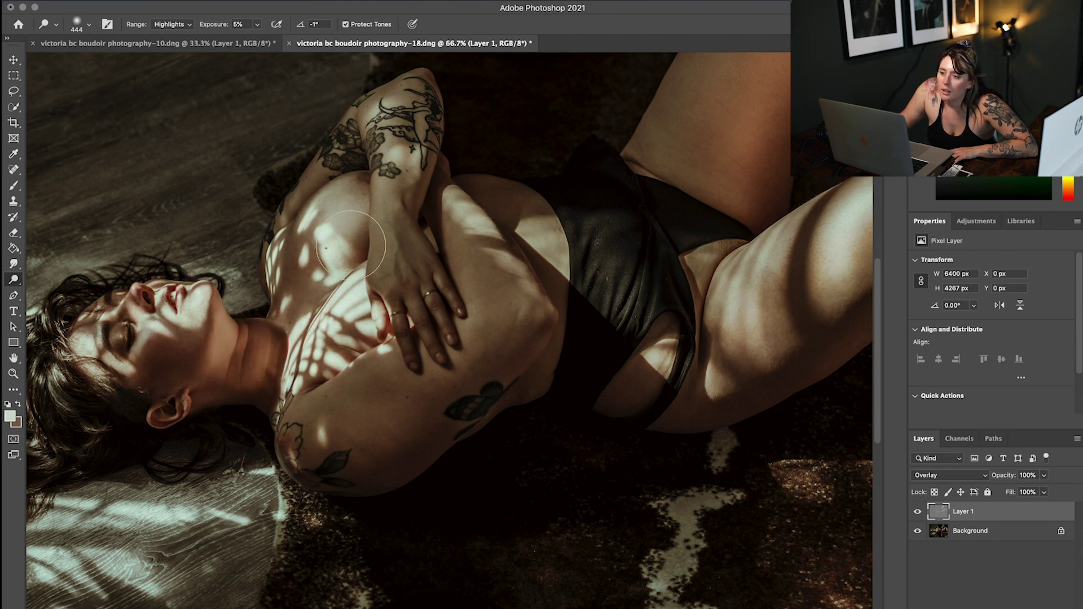
right_click(430, 256)
key(Return)
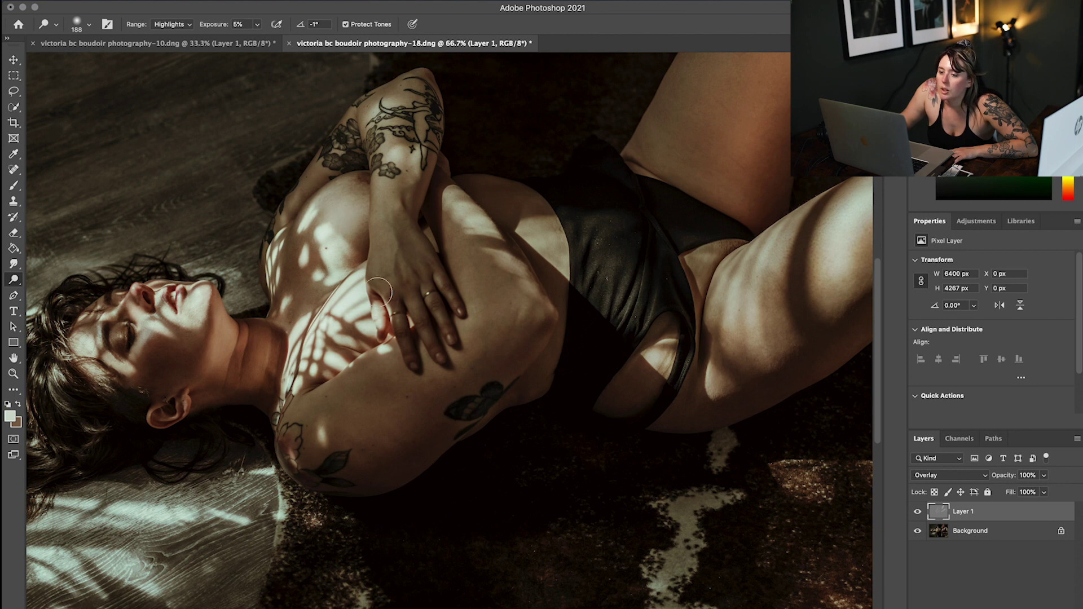
scroll(378, 294, left, 5)
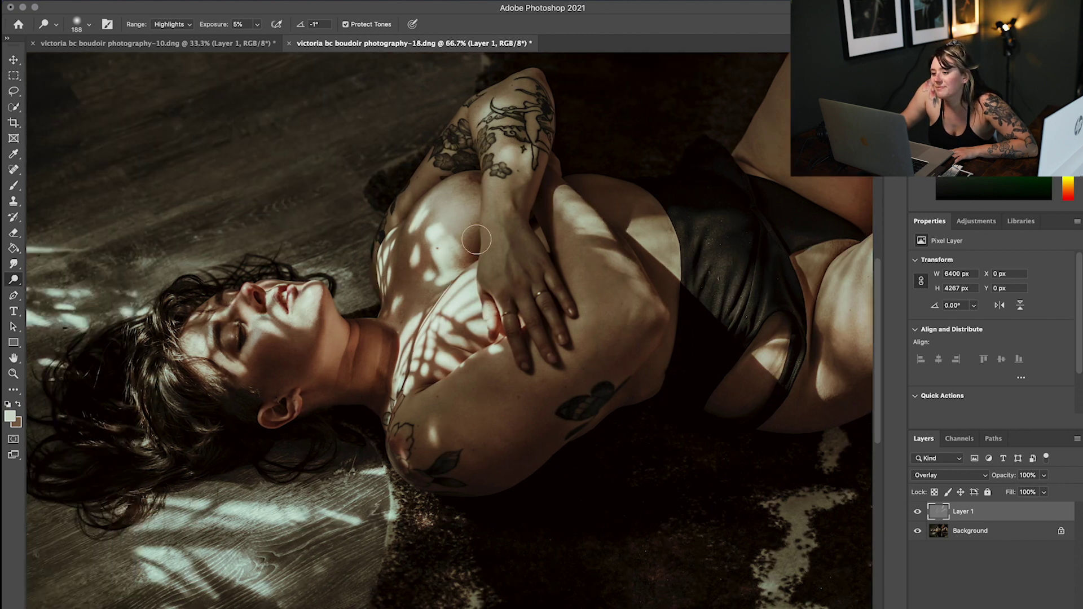
scroll(483, 241, left, 5)
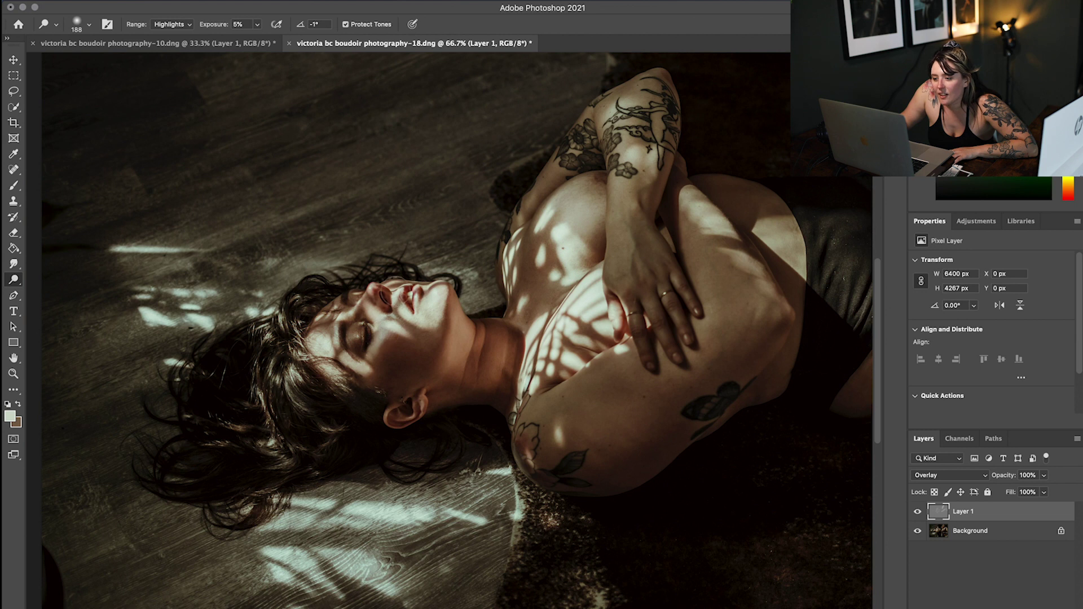
mouse_move(484, 354)
mouse_down()
mouse_move(502, 367)
mouse_move(509, 352)
mouse_move(465, 308)
mouse_move(495, 344)
mouse_move(496, 373)
mouse_up()
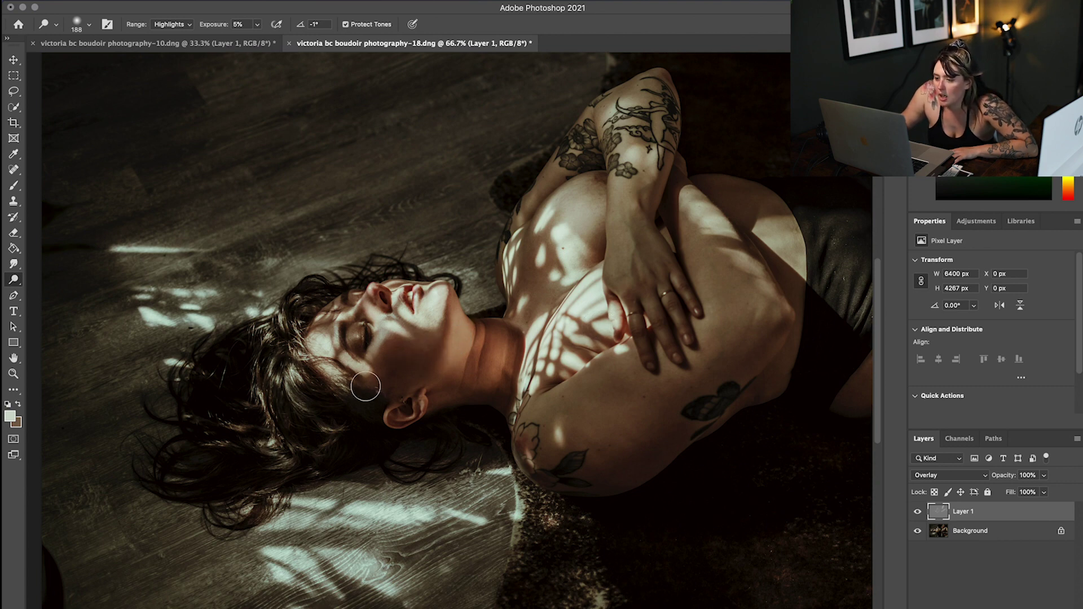
- Brighten the highlights on the face on the Overlay layer with the Dodge tool at 114 px
right_click(515, 269)
click(419, 290)
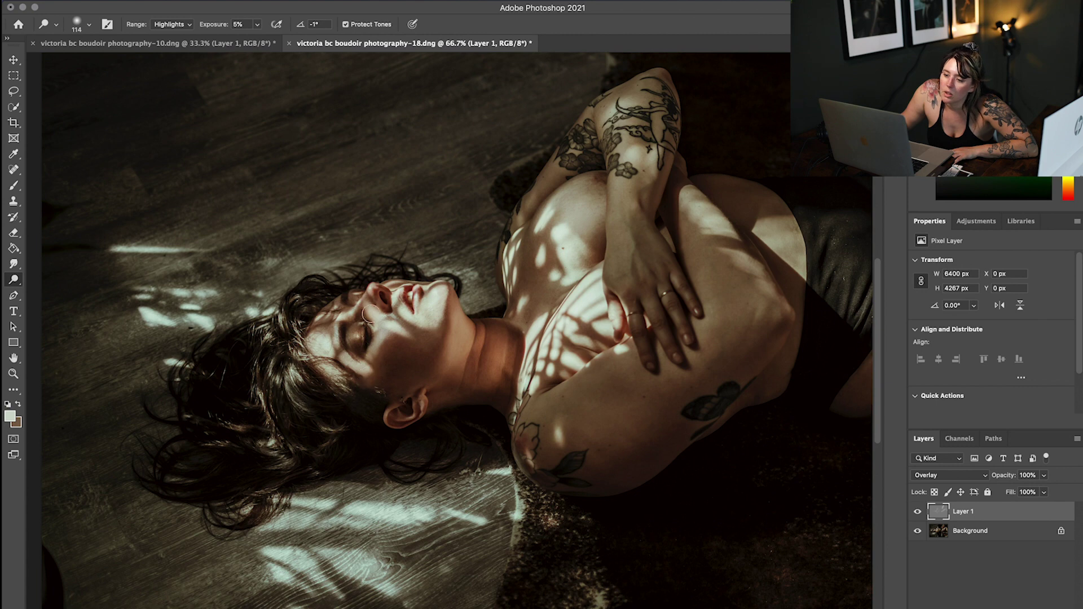
- Darken the floor around the subject with the Burn tool at 1400 px, Shadows range and 10% exposure
key(super+minus)
key(super+minus)
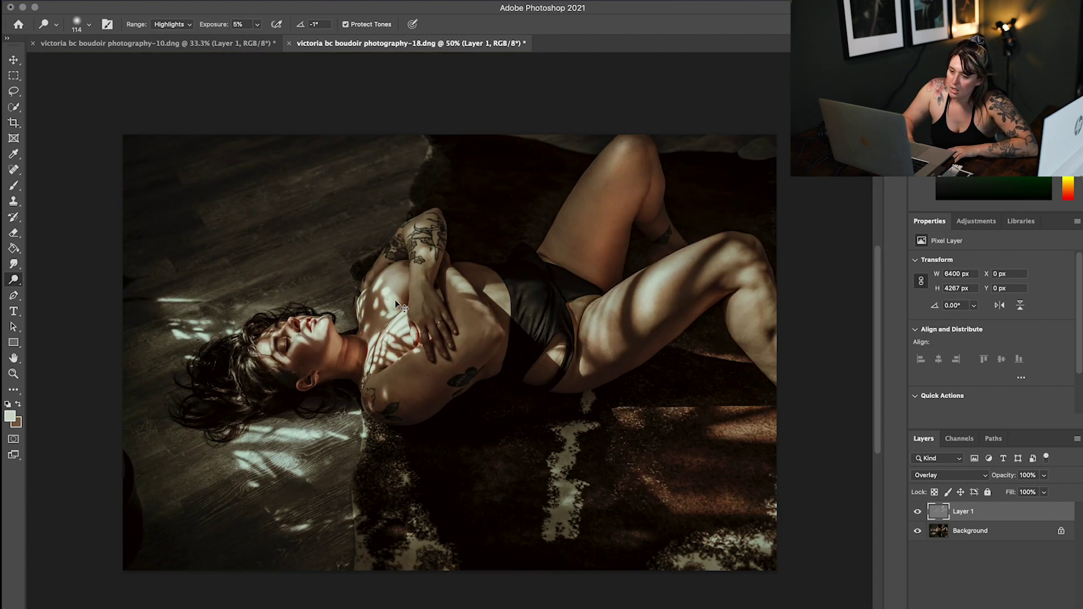
click(16, 279)
click(59, 289)
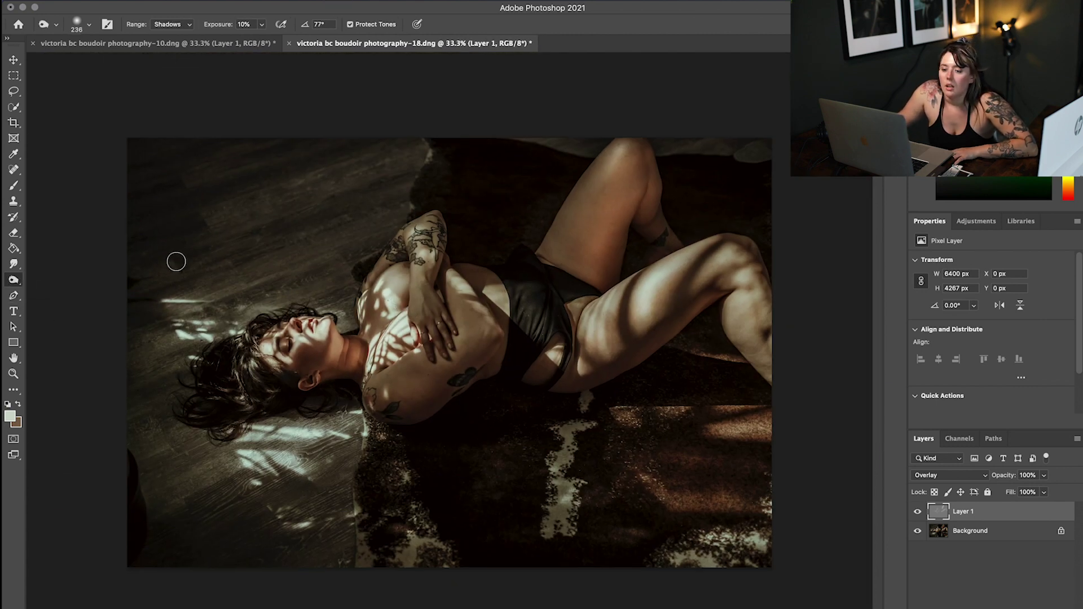
right_click(191, 248)
drag(311, 276, 323, 276)
click(256, 175)
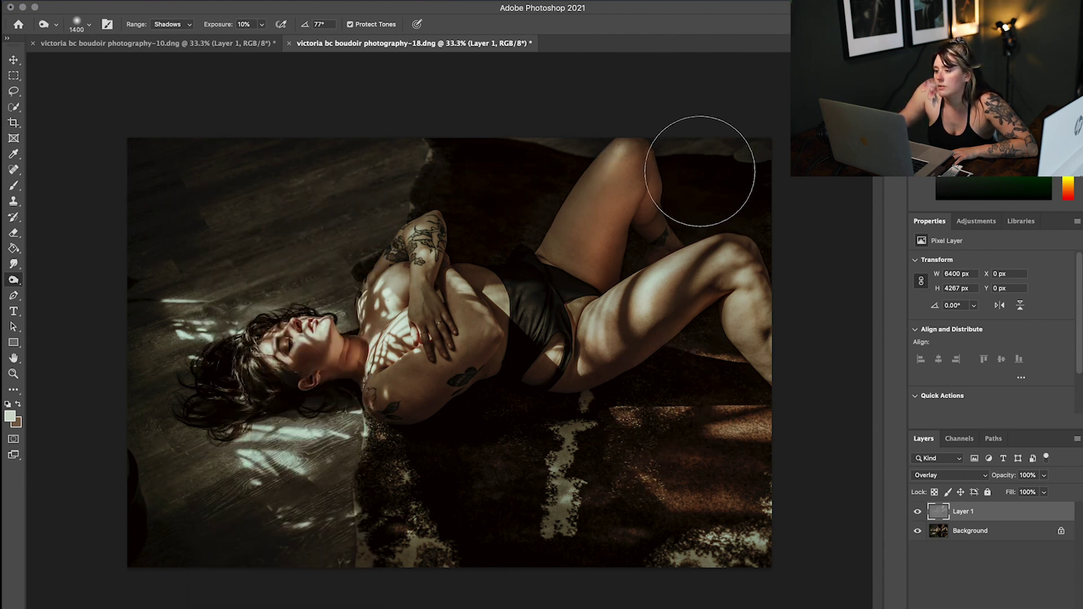
- Merge a duplicate of the Background with the Overlay layer and compare the image with and without the merged layer
click(953, 536)
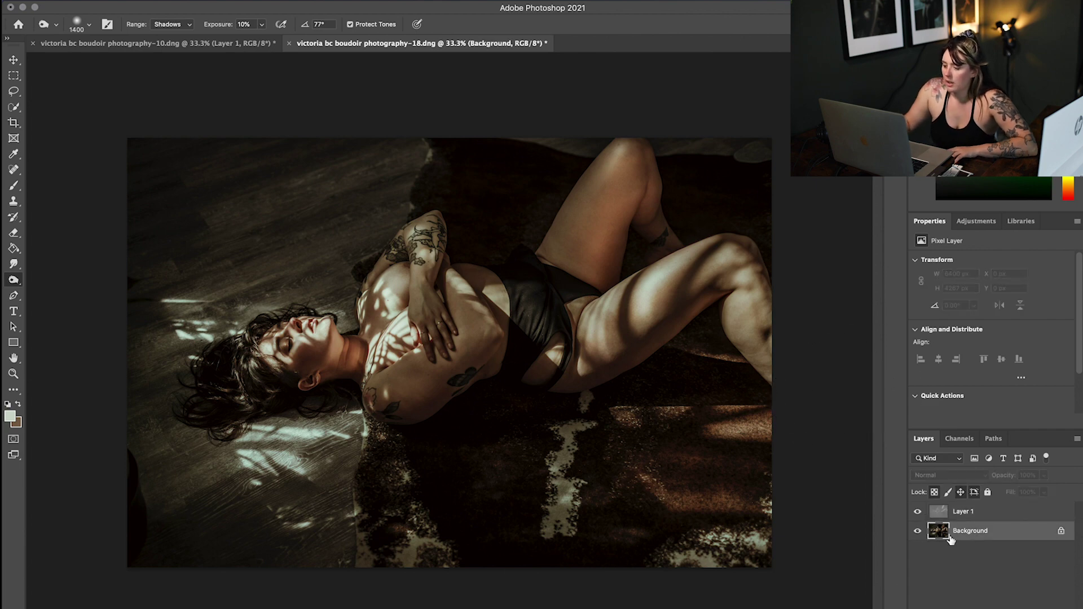
key(super+j)
shift+click(986, 512)
right_click(986, 513)
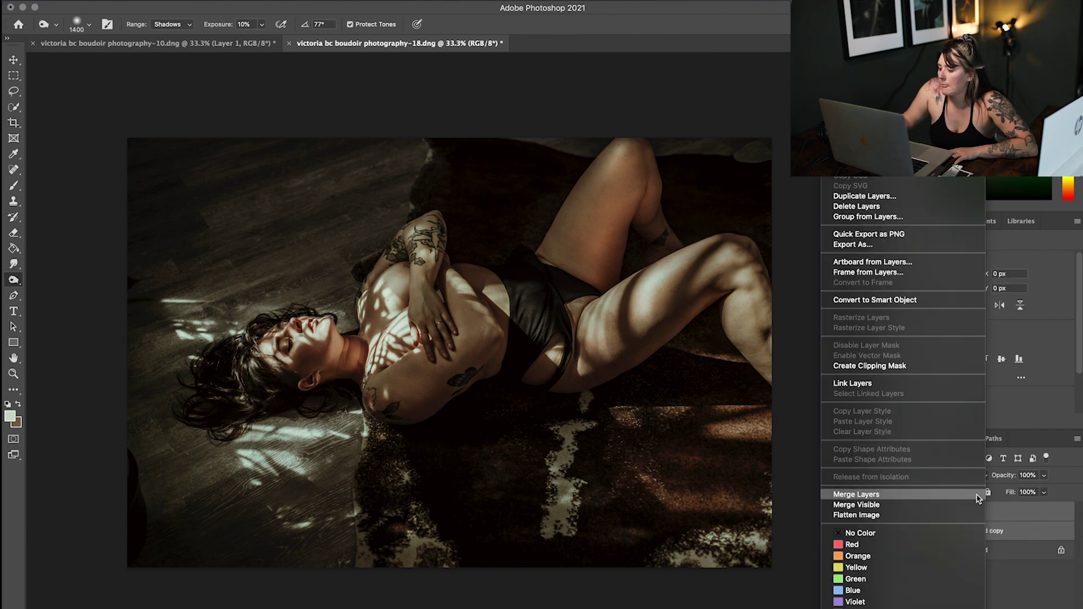
click(937, 491)
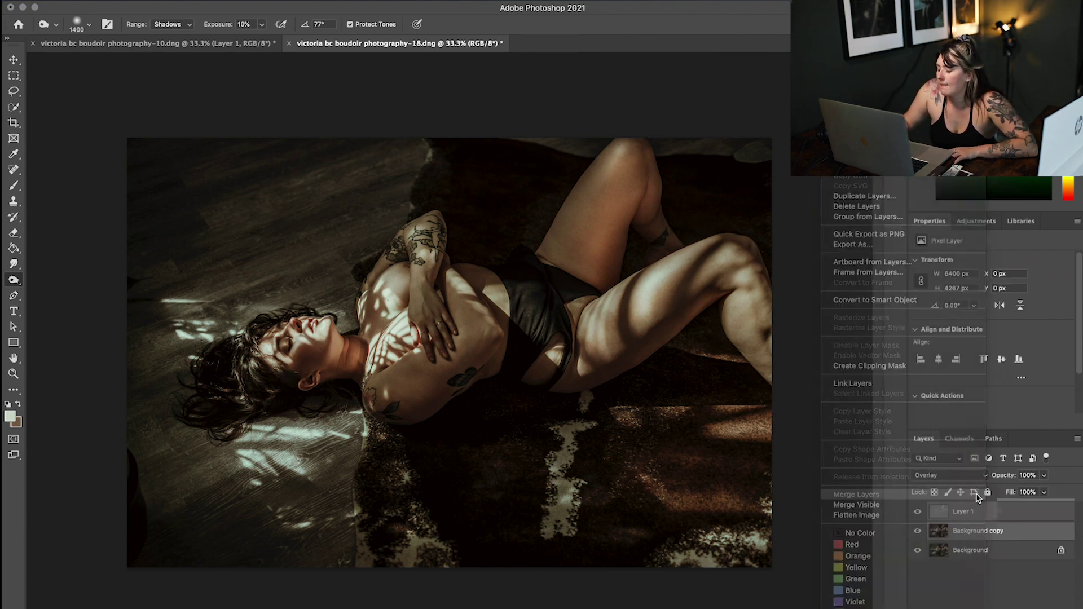
click(919, 511)
click(919, 512)
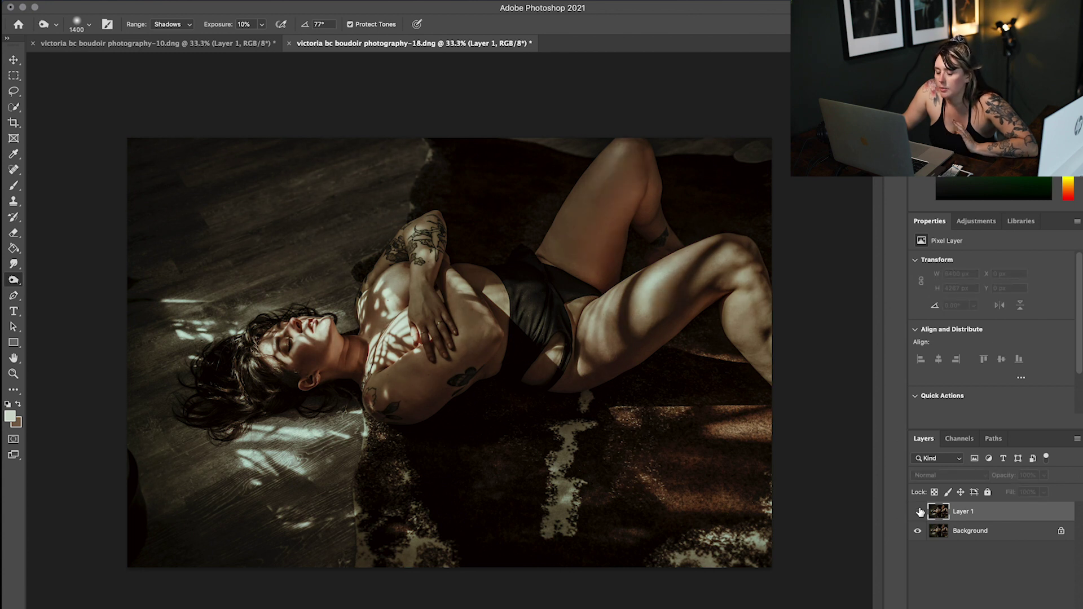
click(918, 511)
click(919, 512)
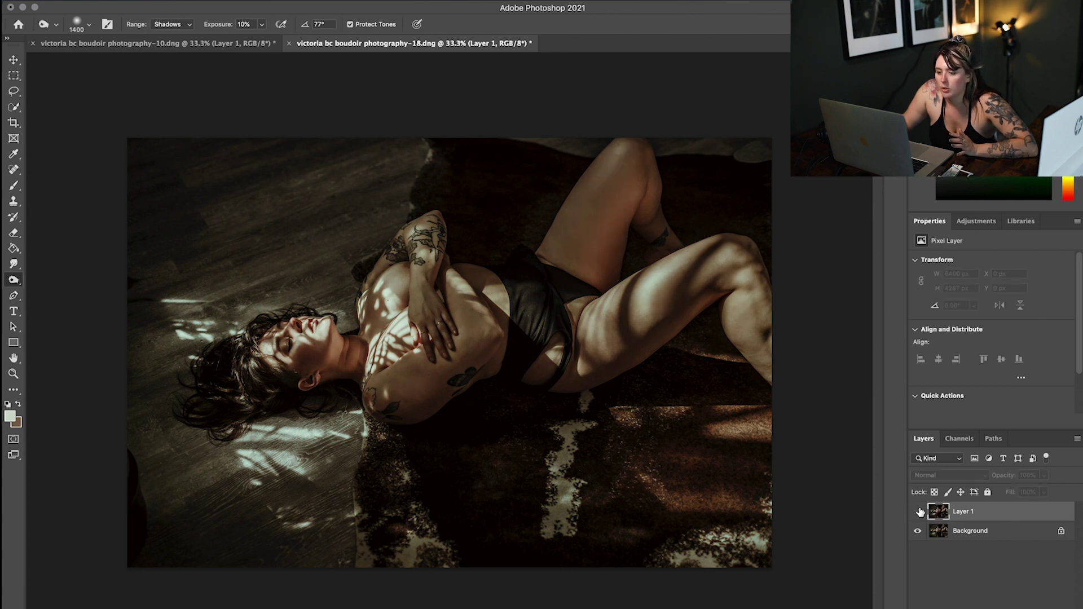
click(918, 512)
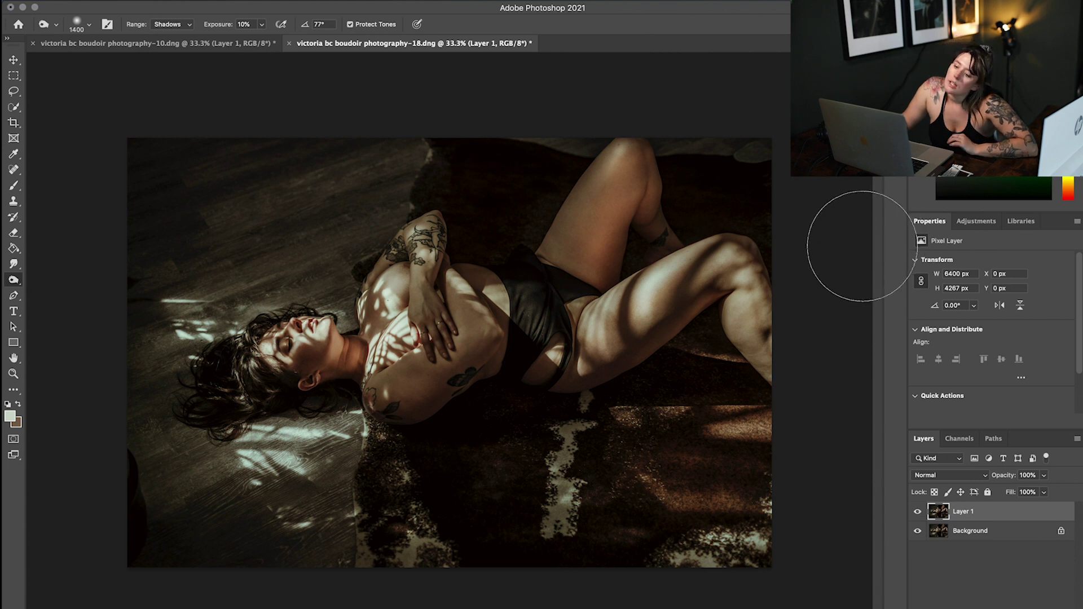
- Run the Portraiture - 4 action on the merged Layer 1 to smooth the skin
click(895, 92)
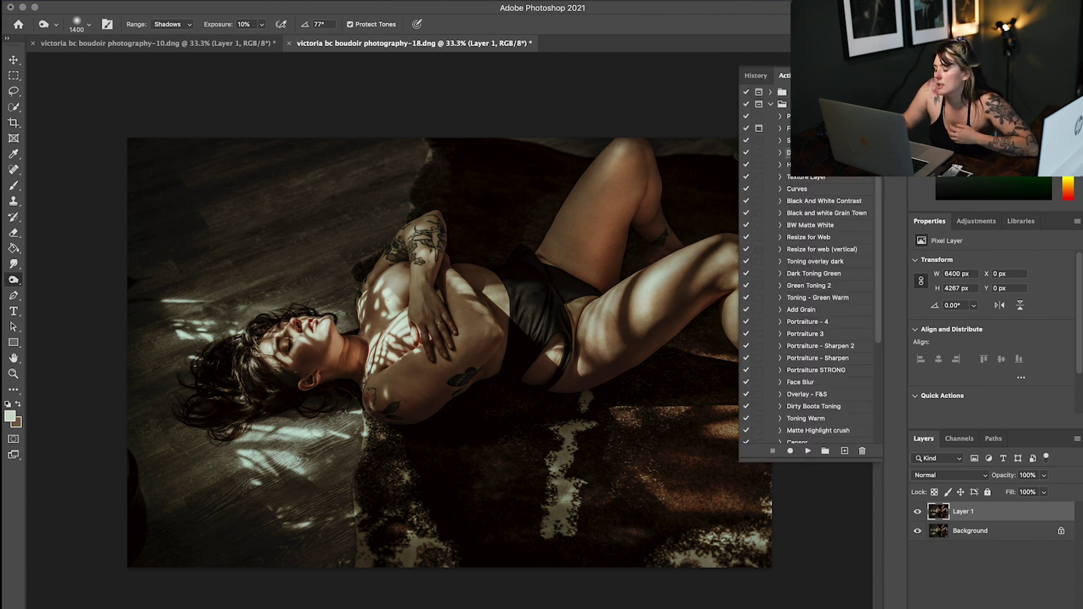
click(823, 323)
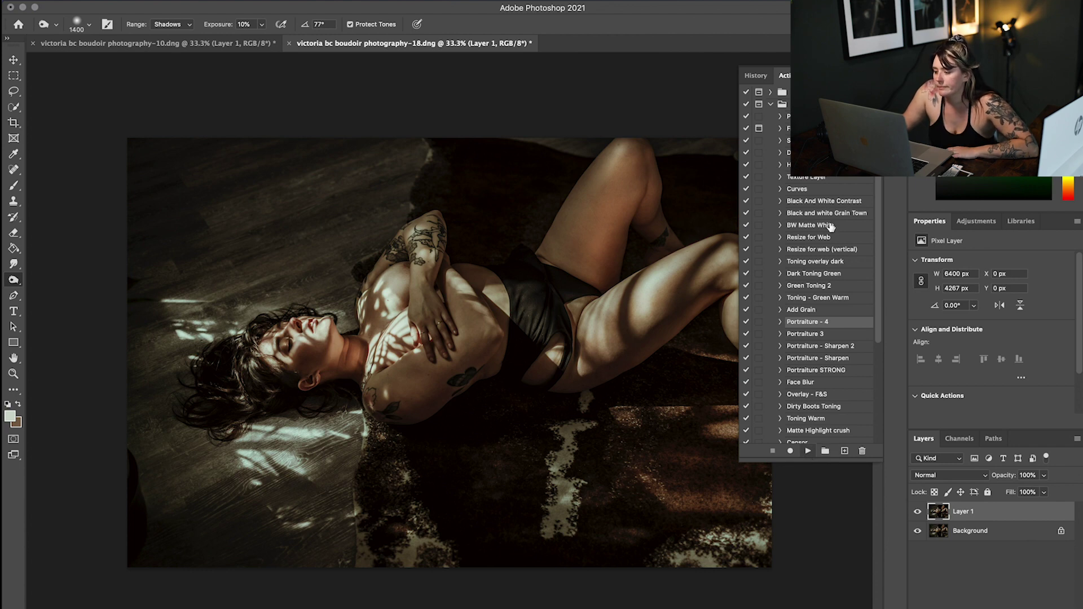
click(895, 91)
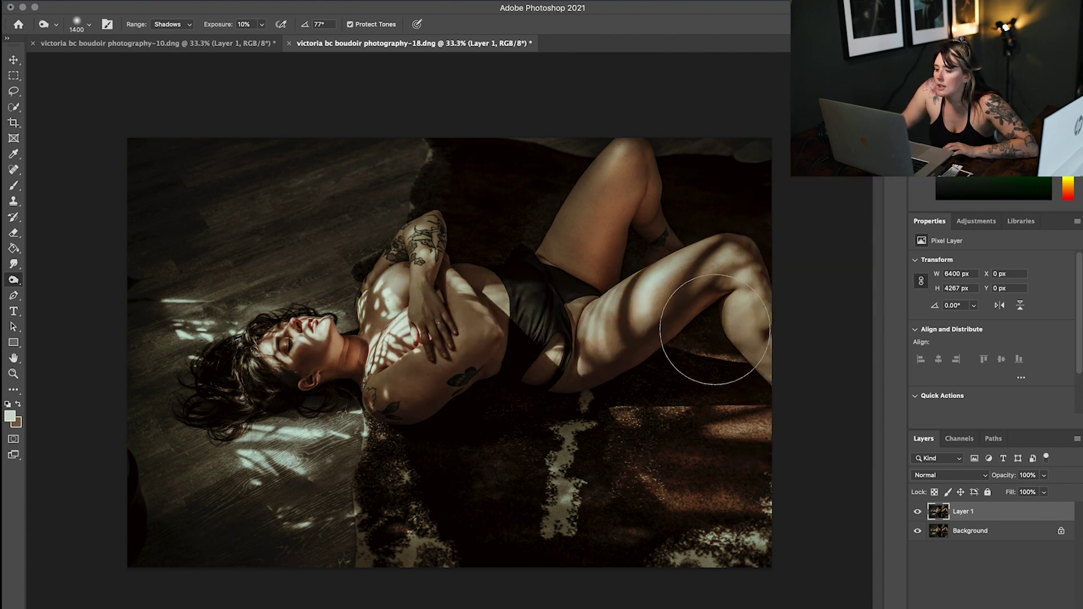
- Examine the face and upper body at 100% zoom with Layer 1 hidden and shown
key(super+plus)
key(super+plus)
key(super+plus)
scroll(720, 321, left, 6)
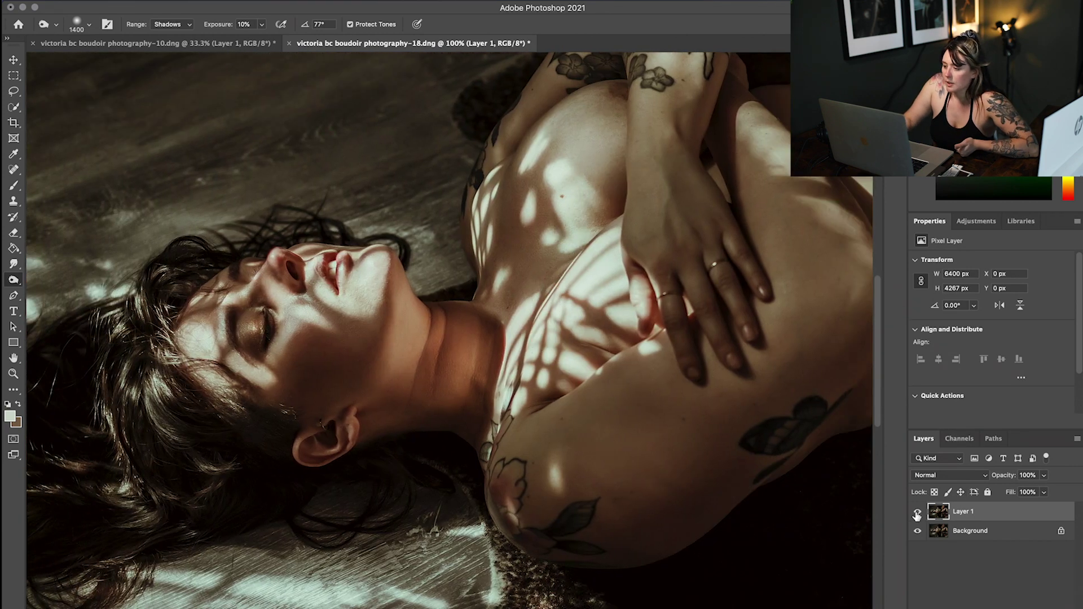
click(917, 511)
click(917, 512)
click(918, 512)
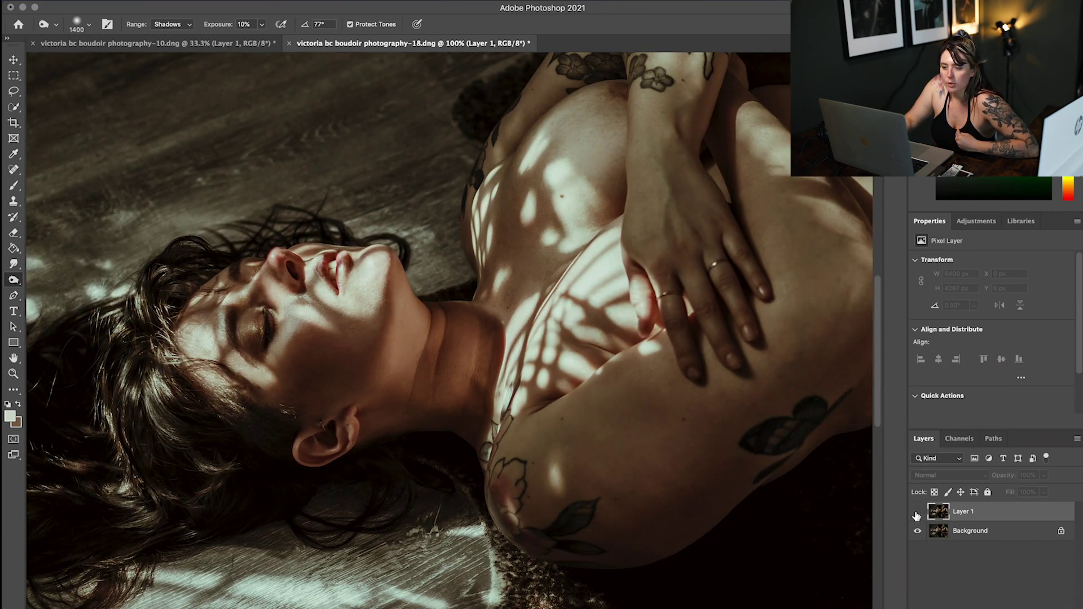
click(917, 511)
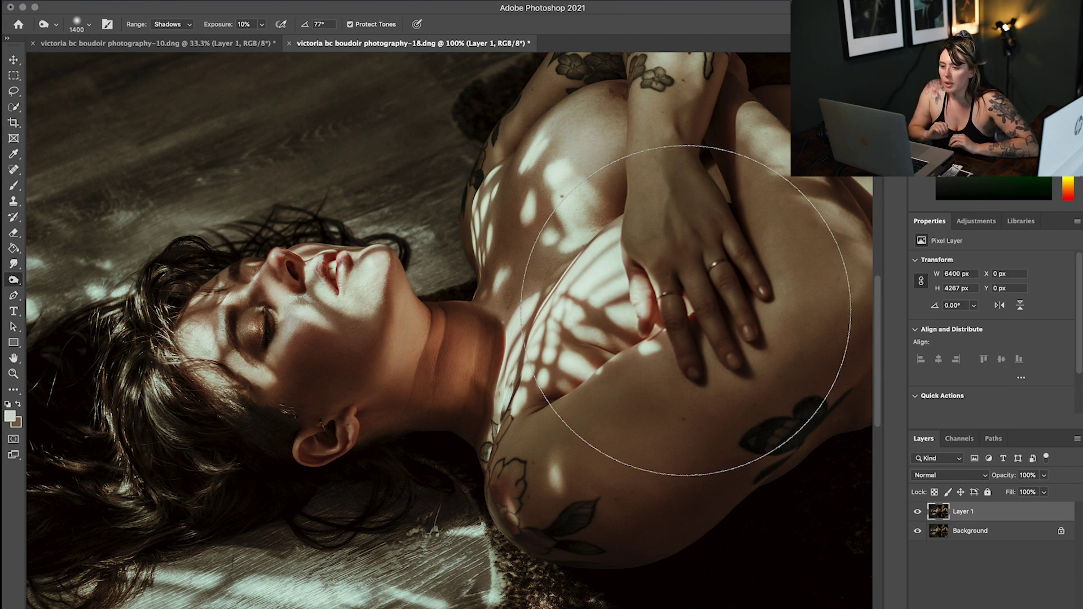
scroll(684, 310, down, 5)
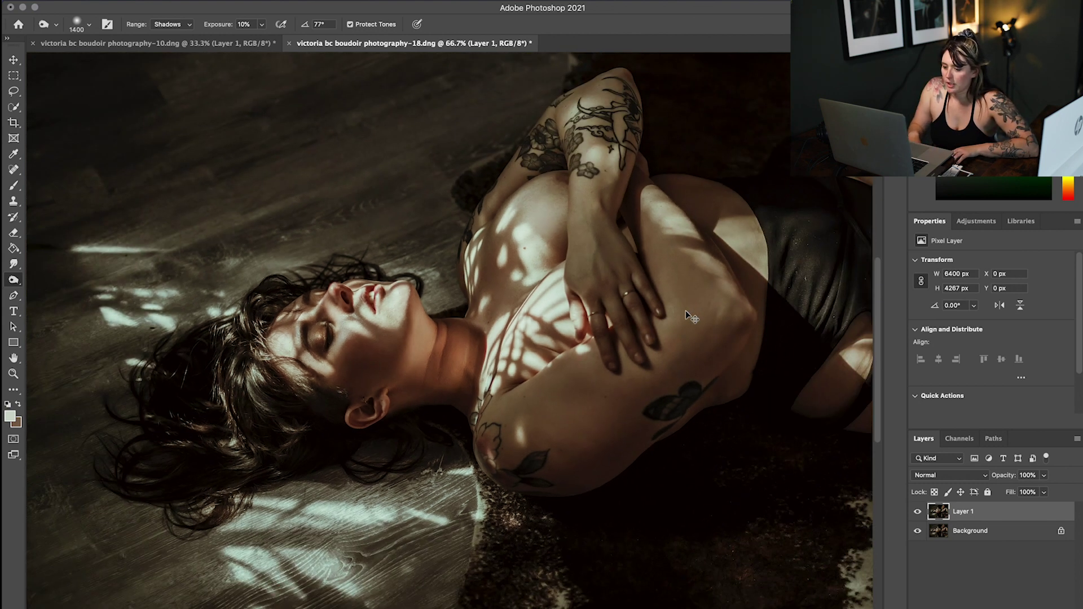